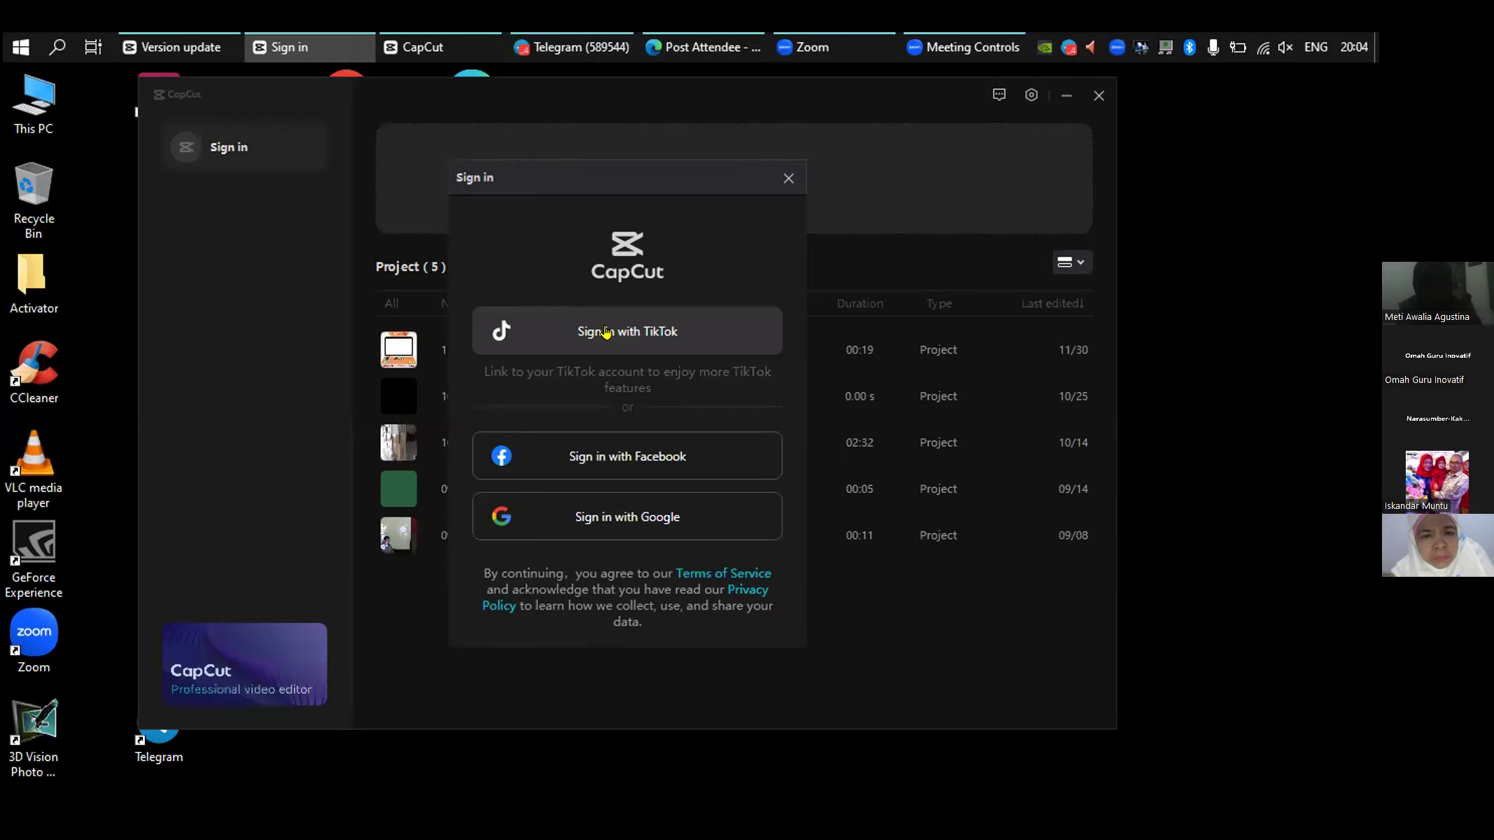
- Sign in to CapCut with TikTok, logging in to TikTok through the first listed Google account
click(526, 335)
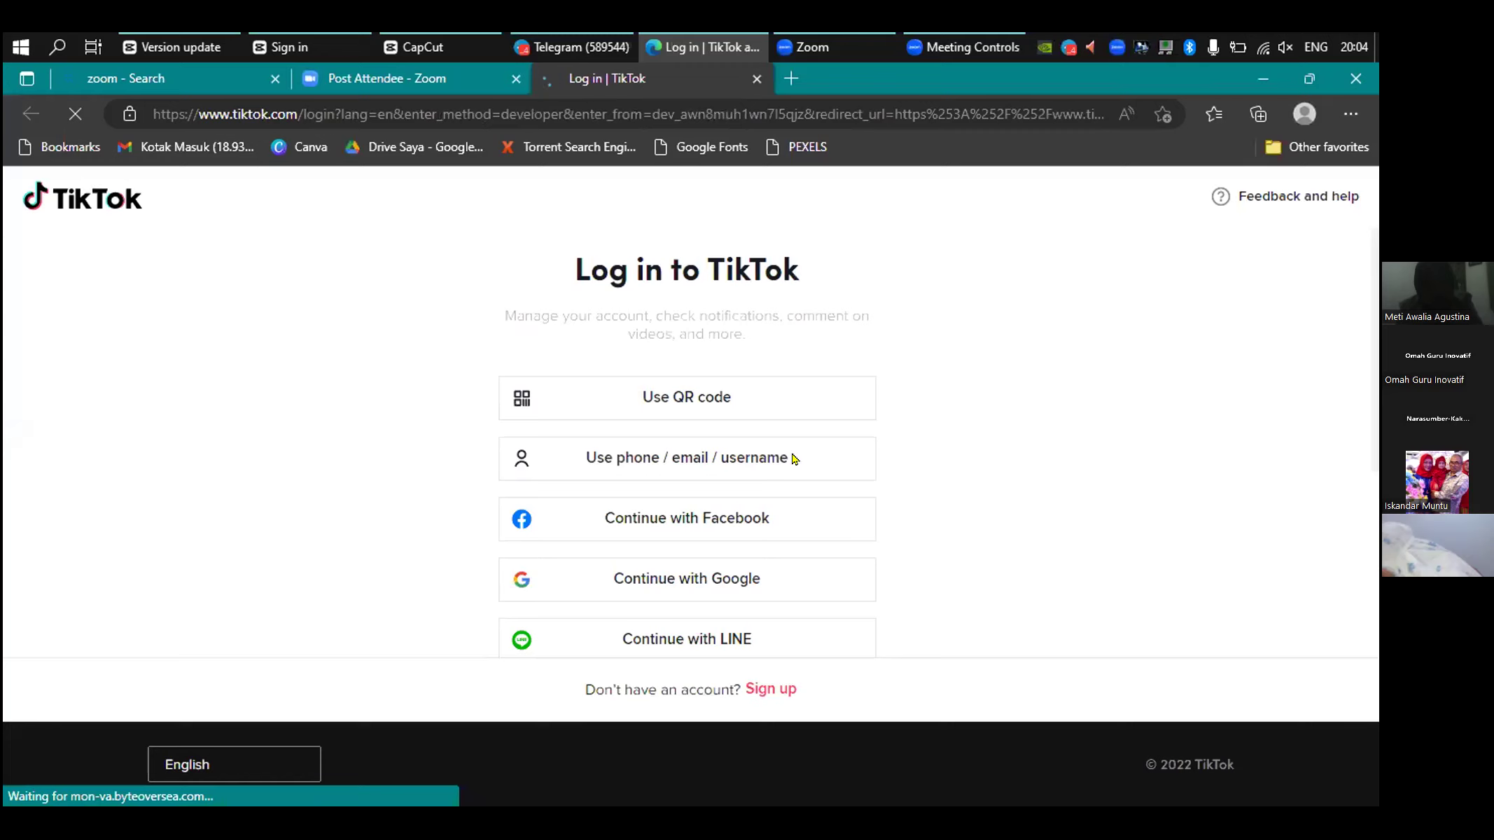
scroll(910, 509, down, 3)
scroll(912, 508, up, 2)
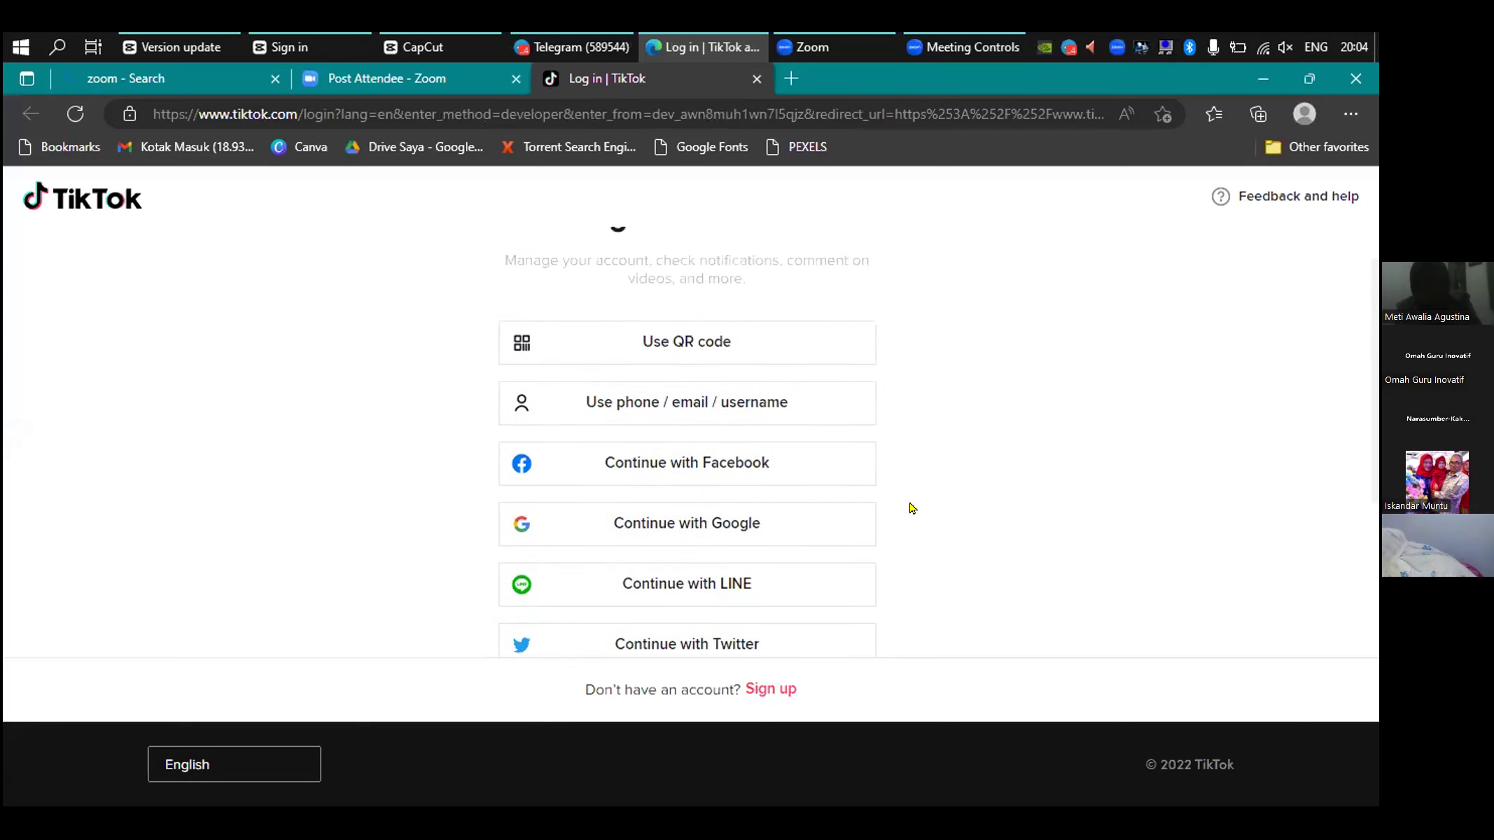
scroll(912, 508, down, 1)
scroll(913, 508, up, 1)
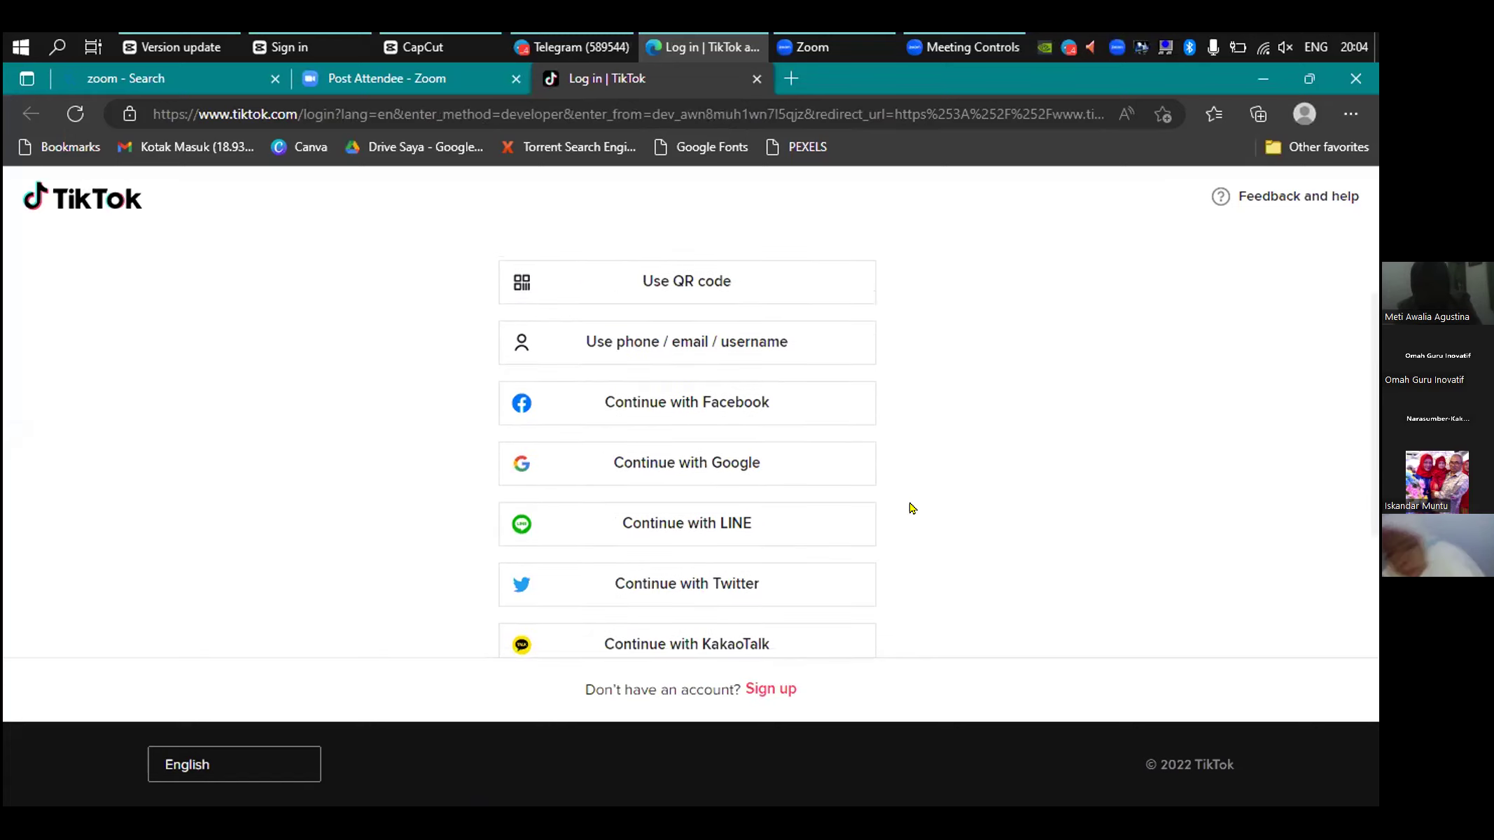
click(718, 475)
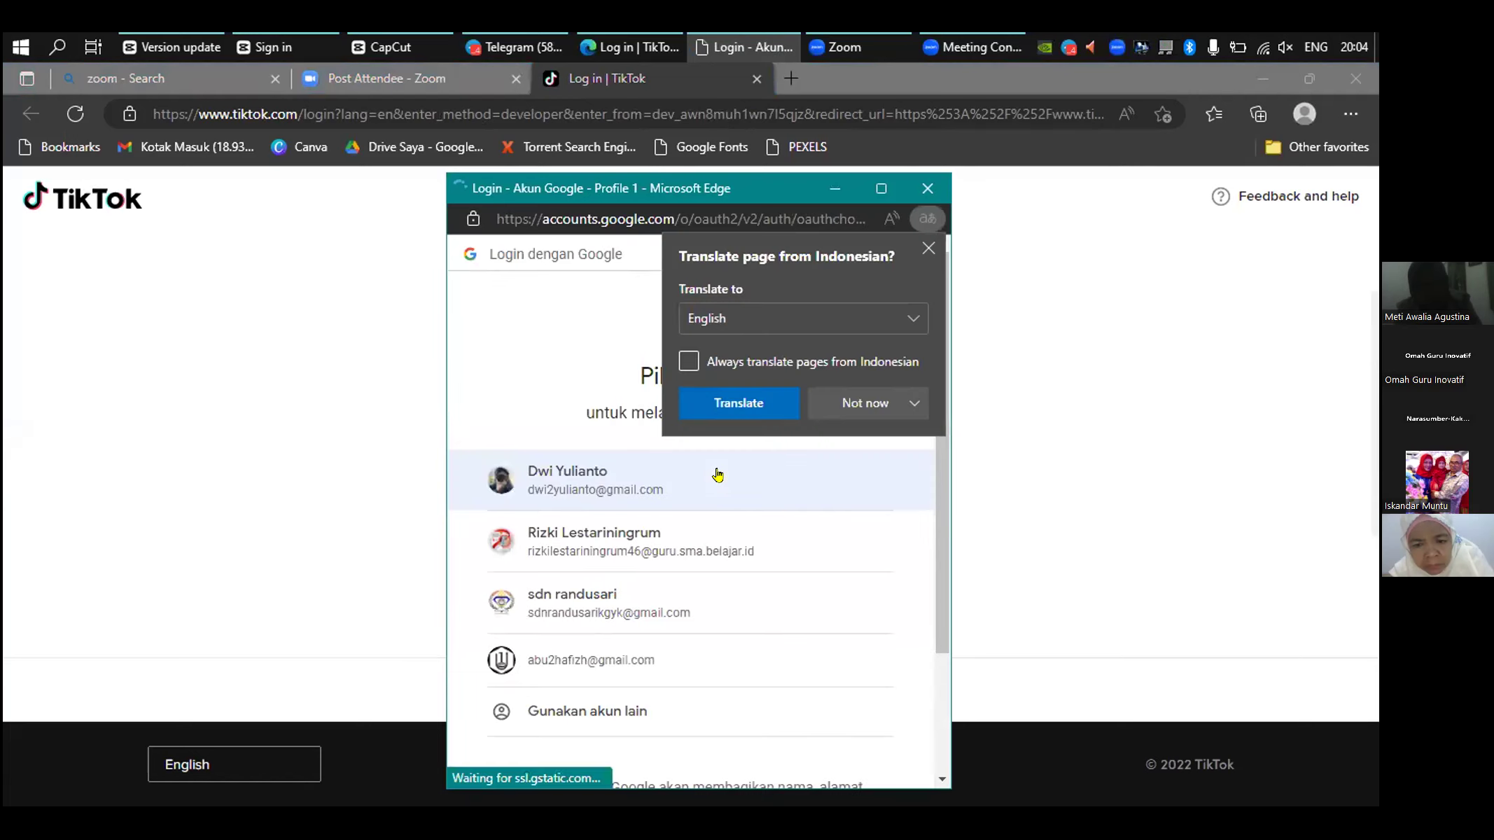
click(597, 480)
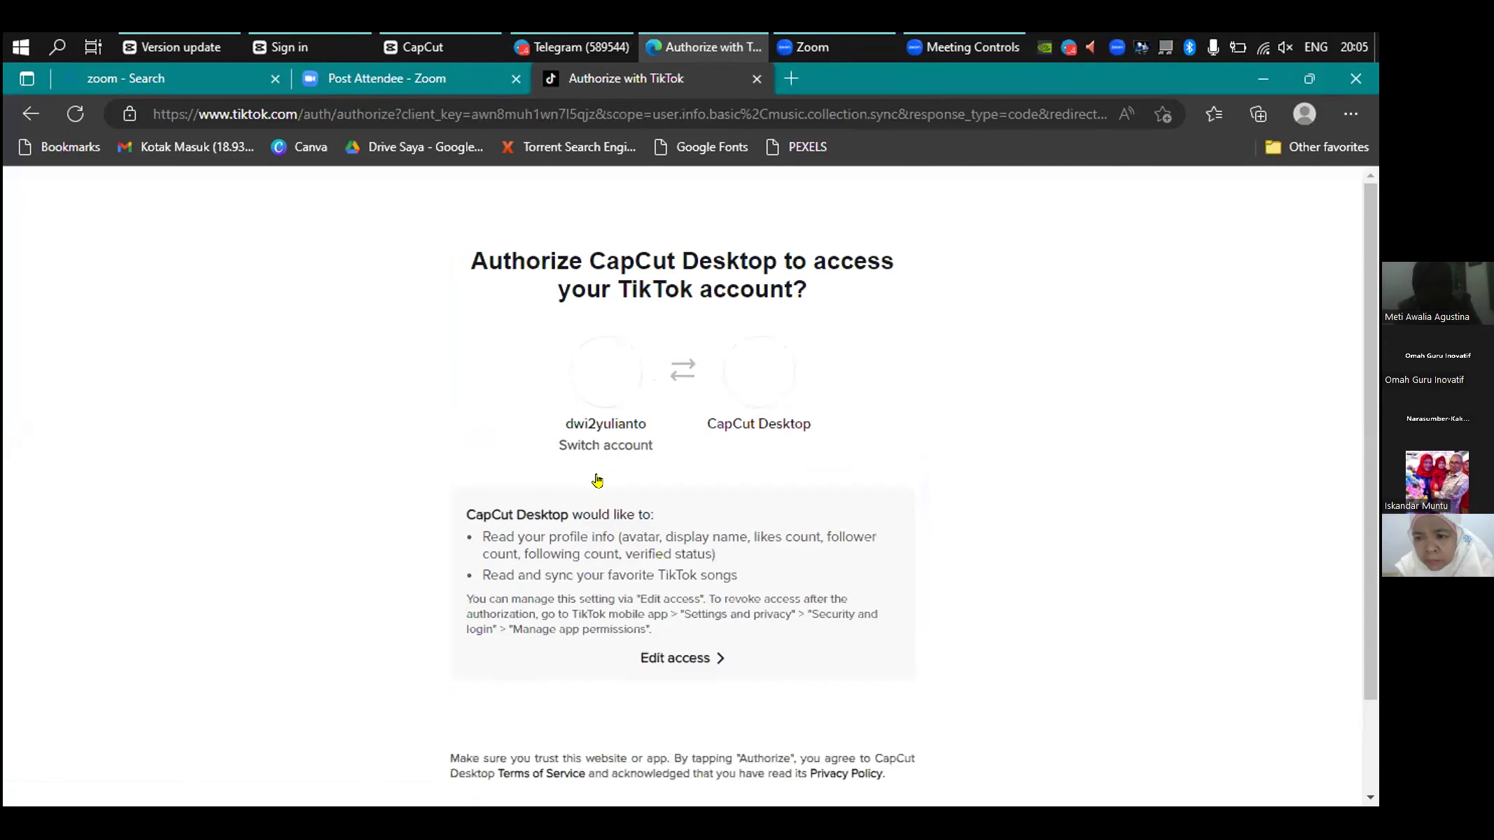
- Authorize CapCut Desktop to access the TikTok account and allow the site to open the CapCut application
scroll(777, 593, down, 2)
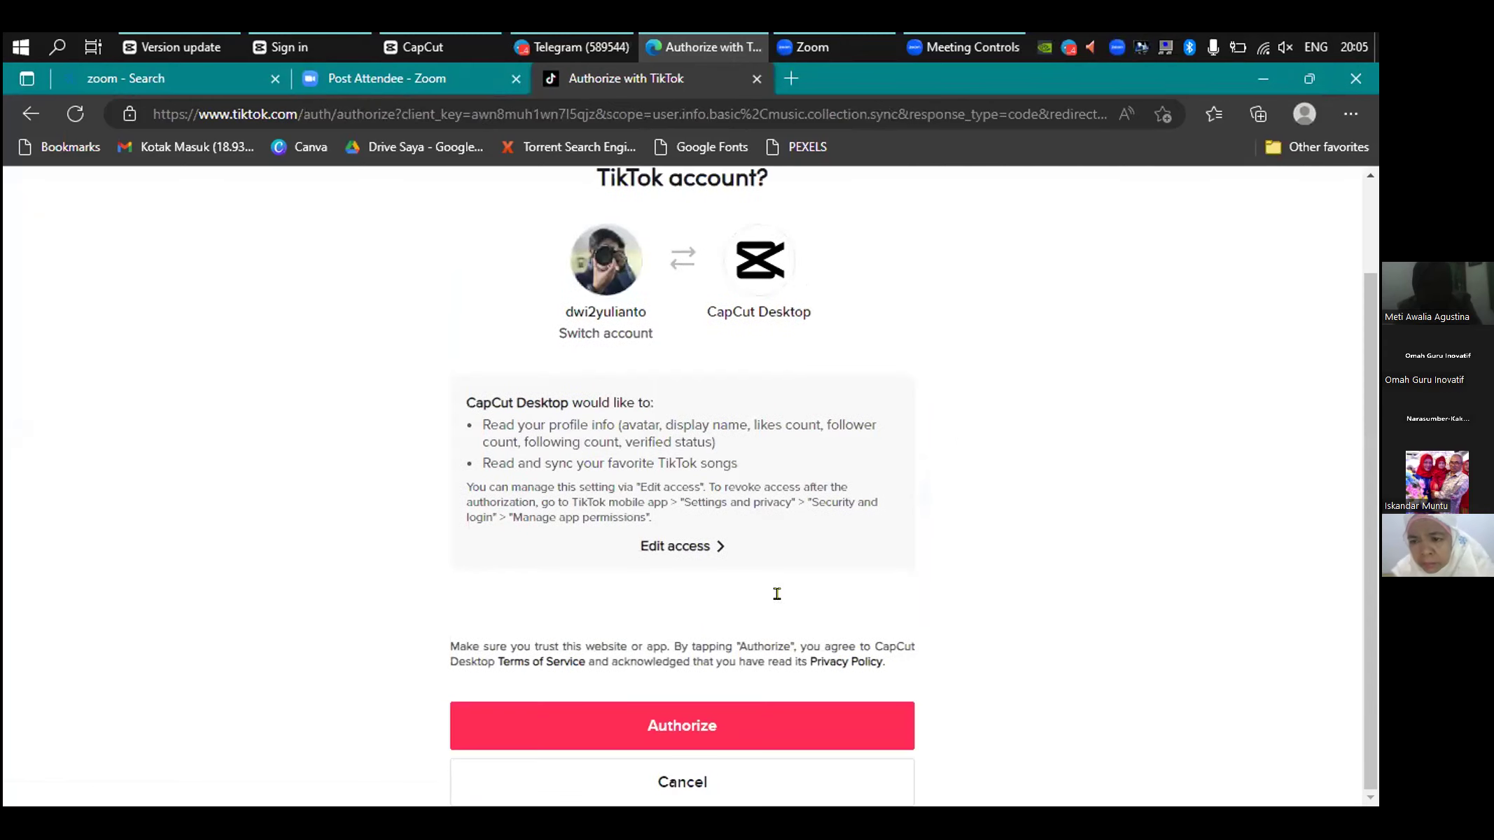
click(778, 716)
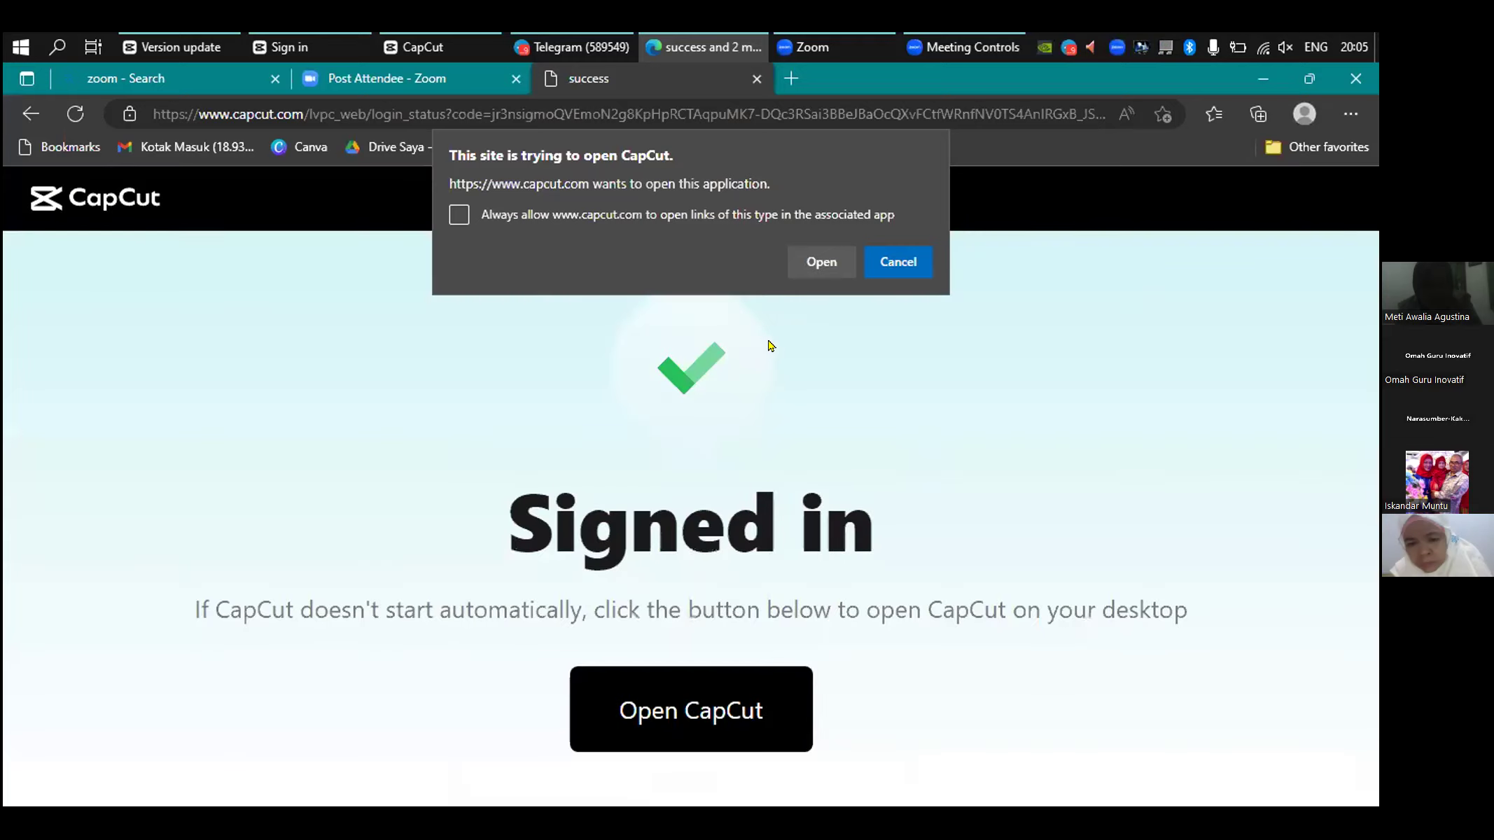
click(814, 272)
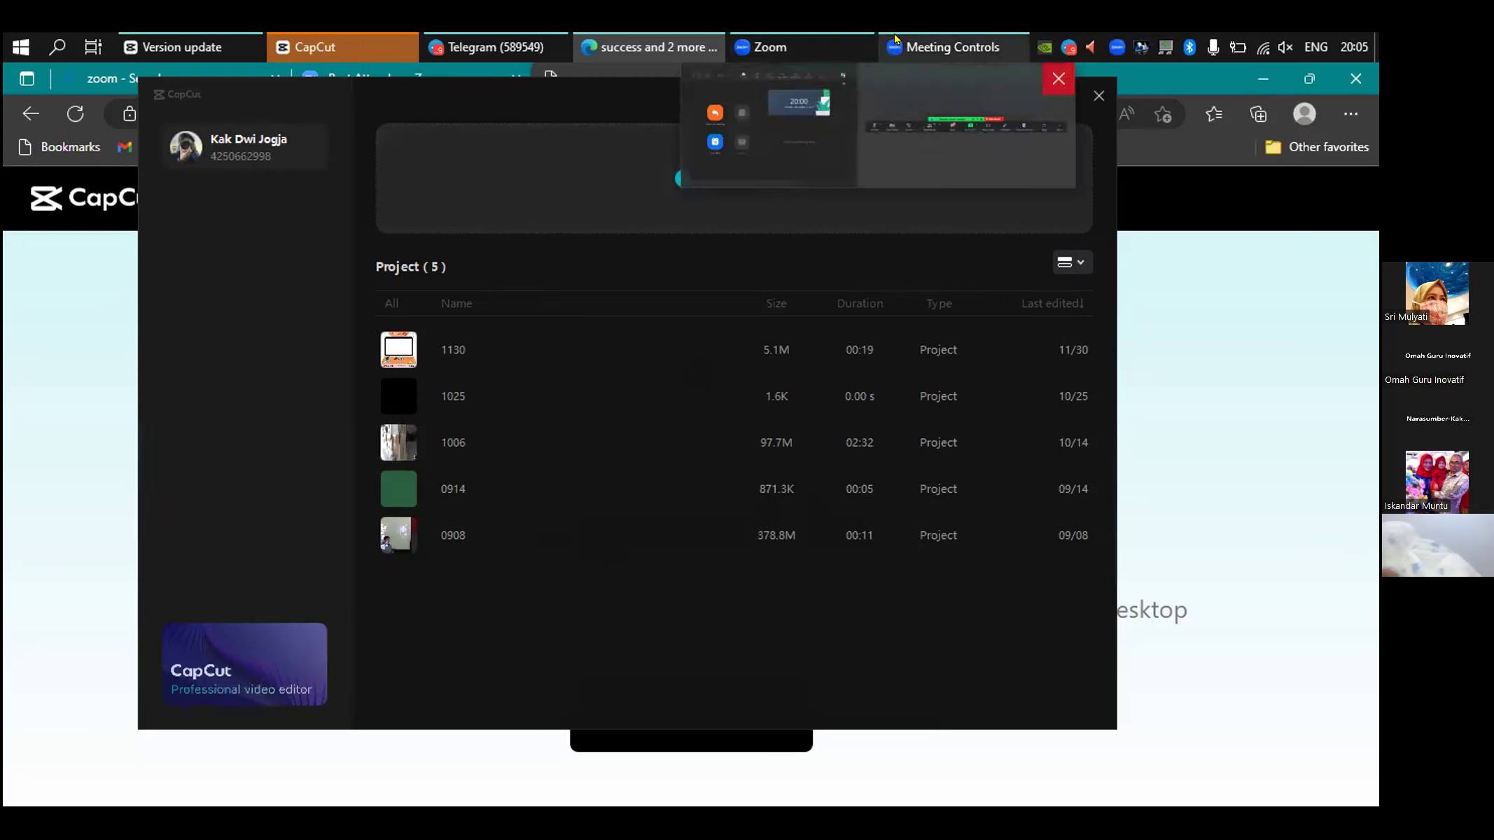
- Clear the screen to the desktop, bring back the CapCut home window and dismiss the version 1.3.0 update dialog
click(1374, 46)
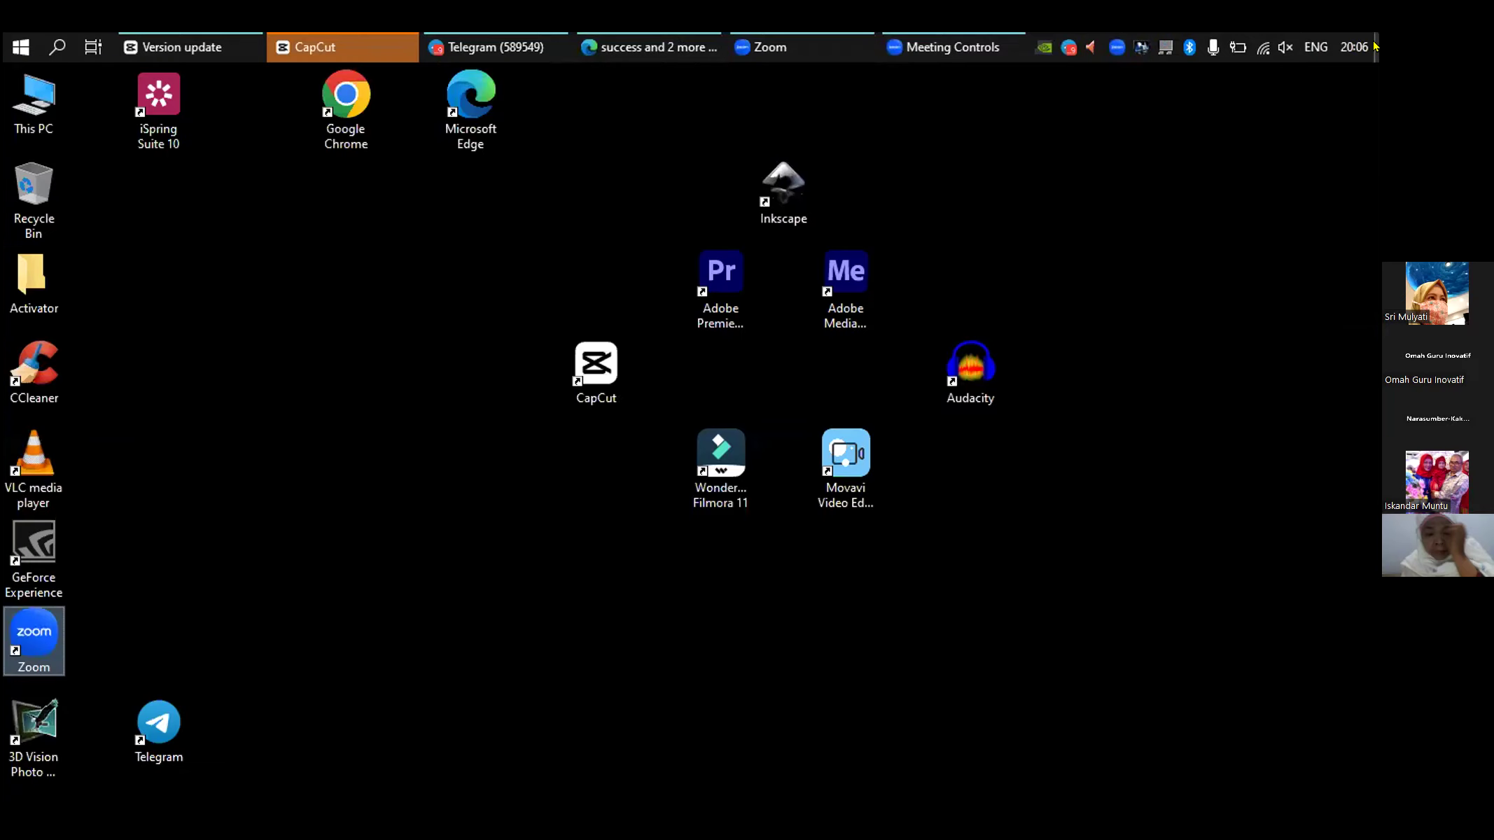
click(315, 45)
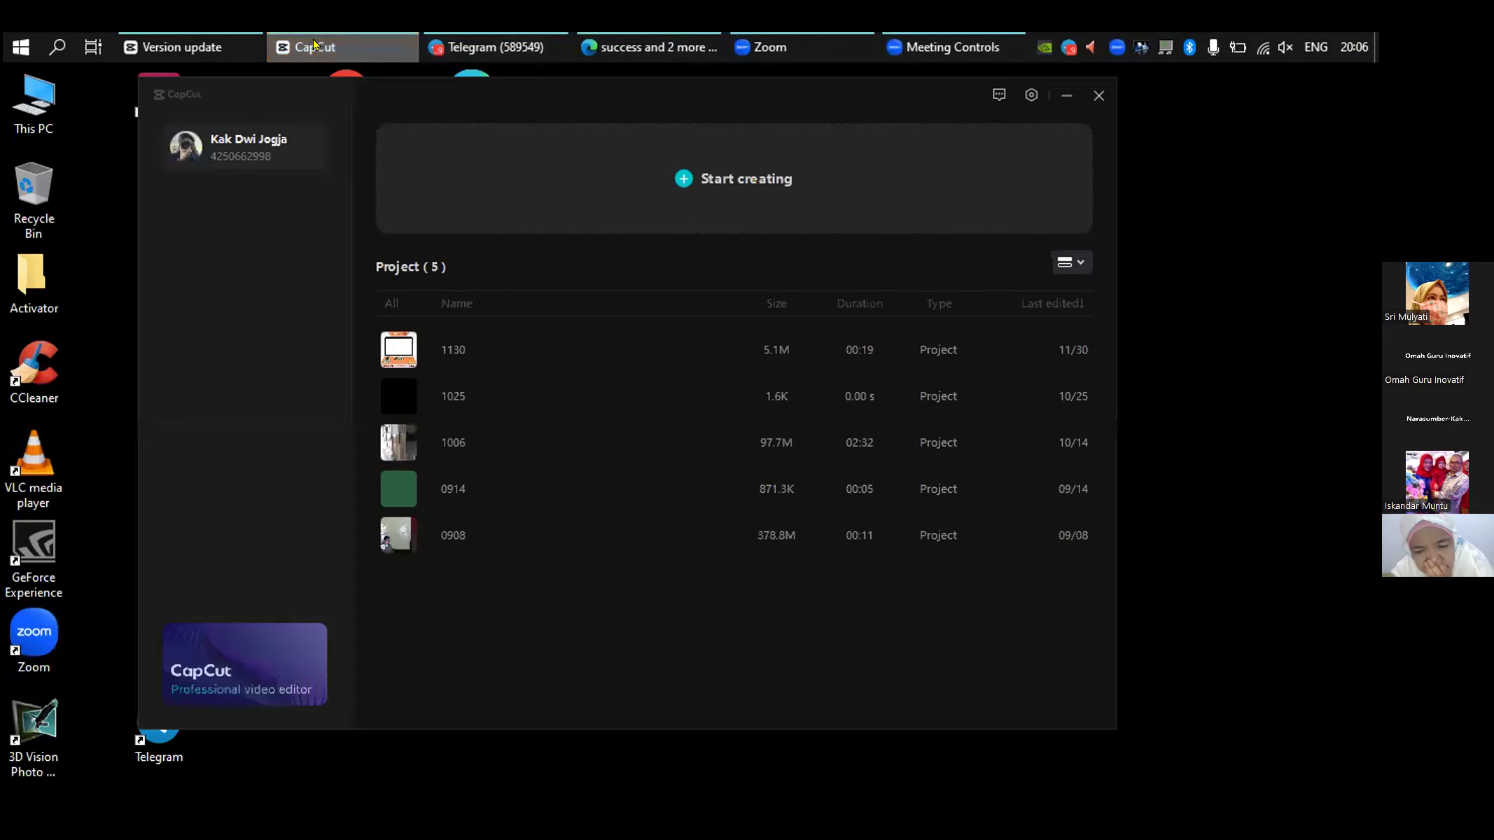
click(235, 51)
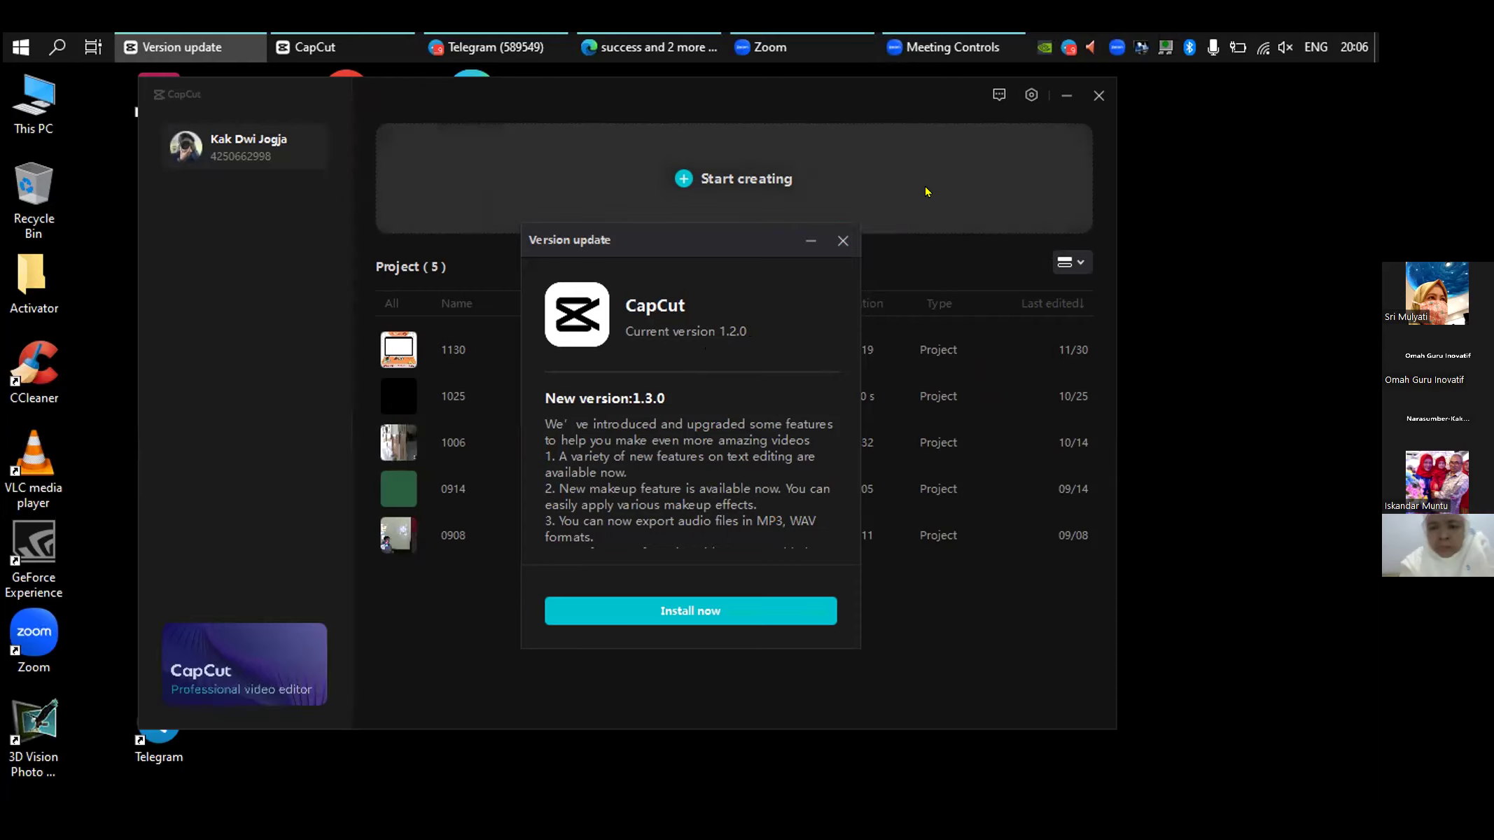
click(834, 241)
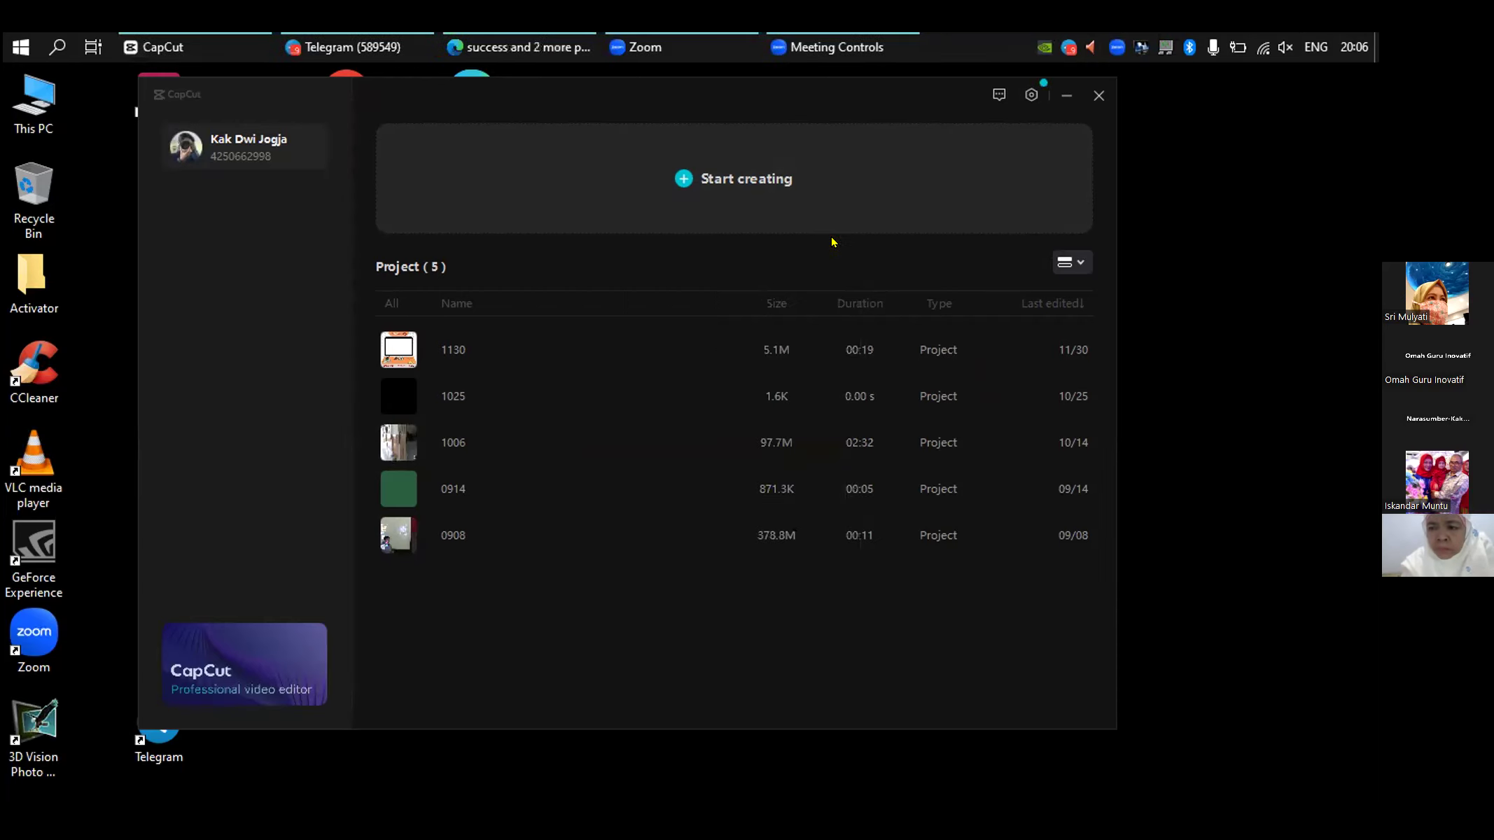
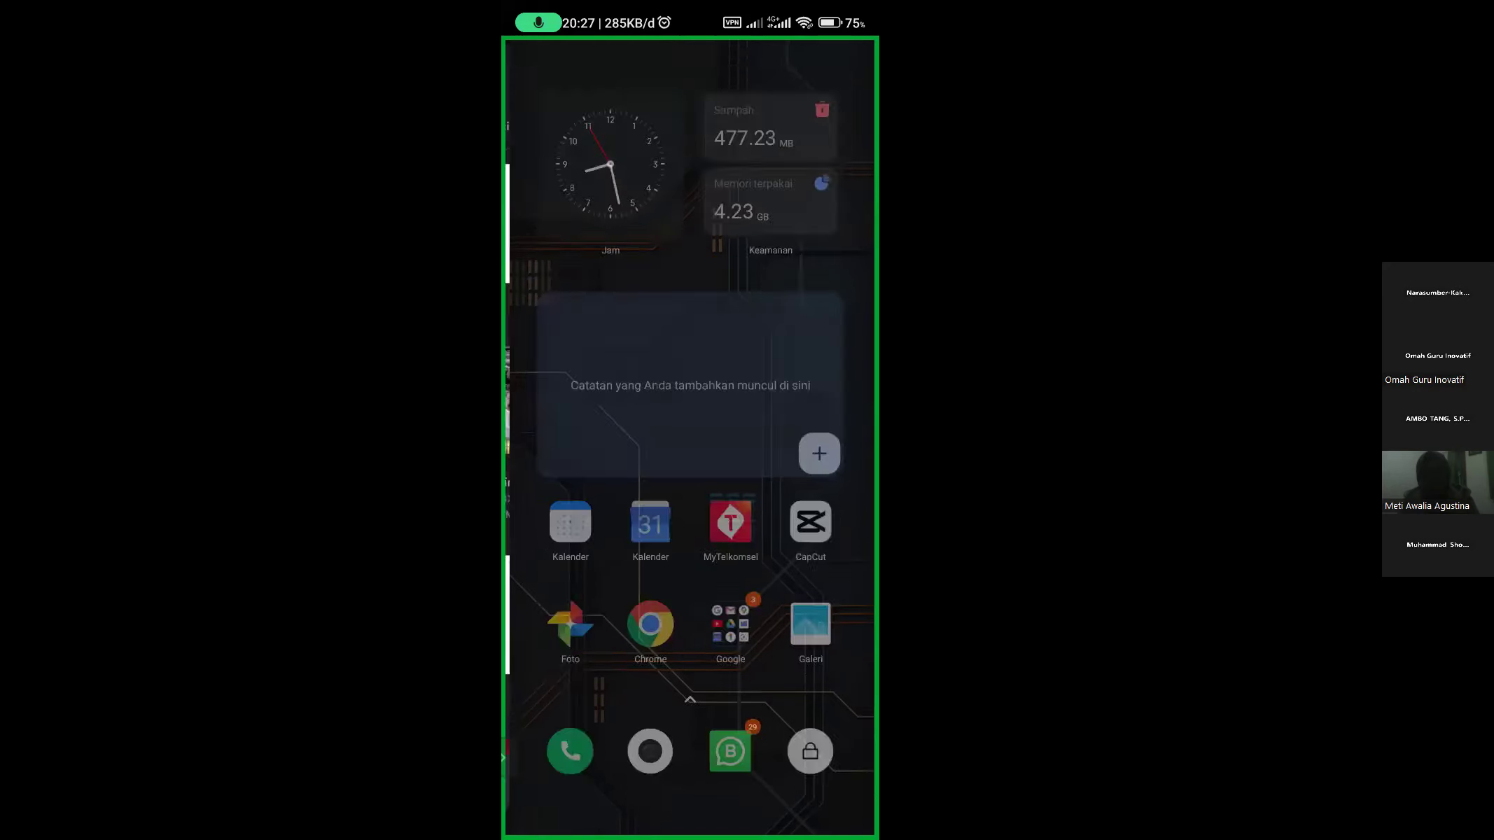
drag(690, 826, 690, 561)
click(561, 771)
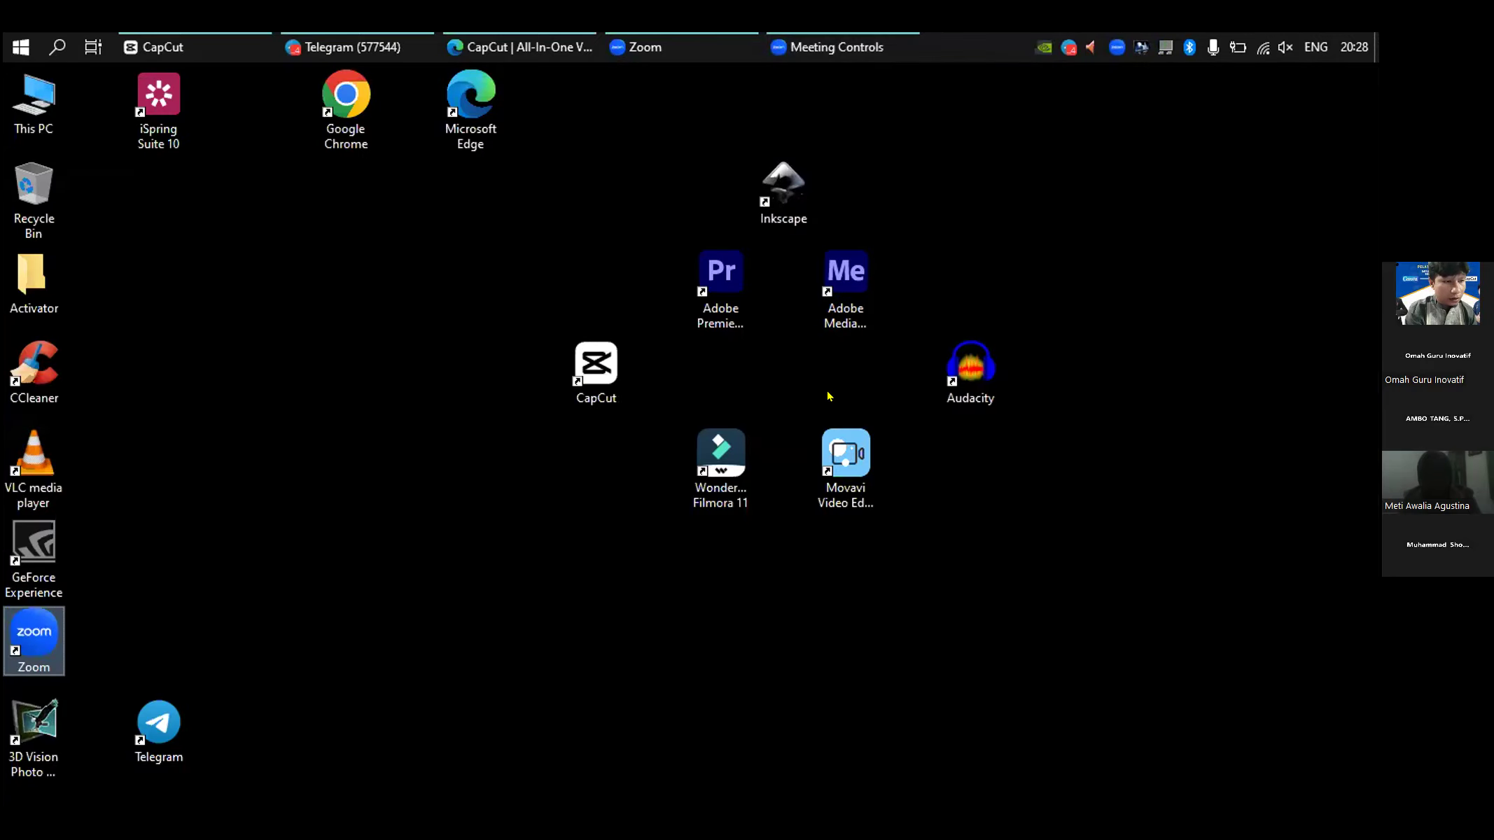
- Bring up the CapCut home window and close the program
click(191, 56)
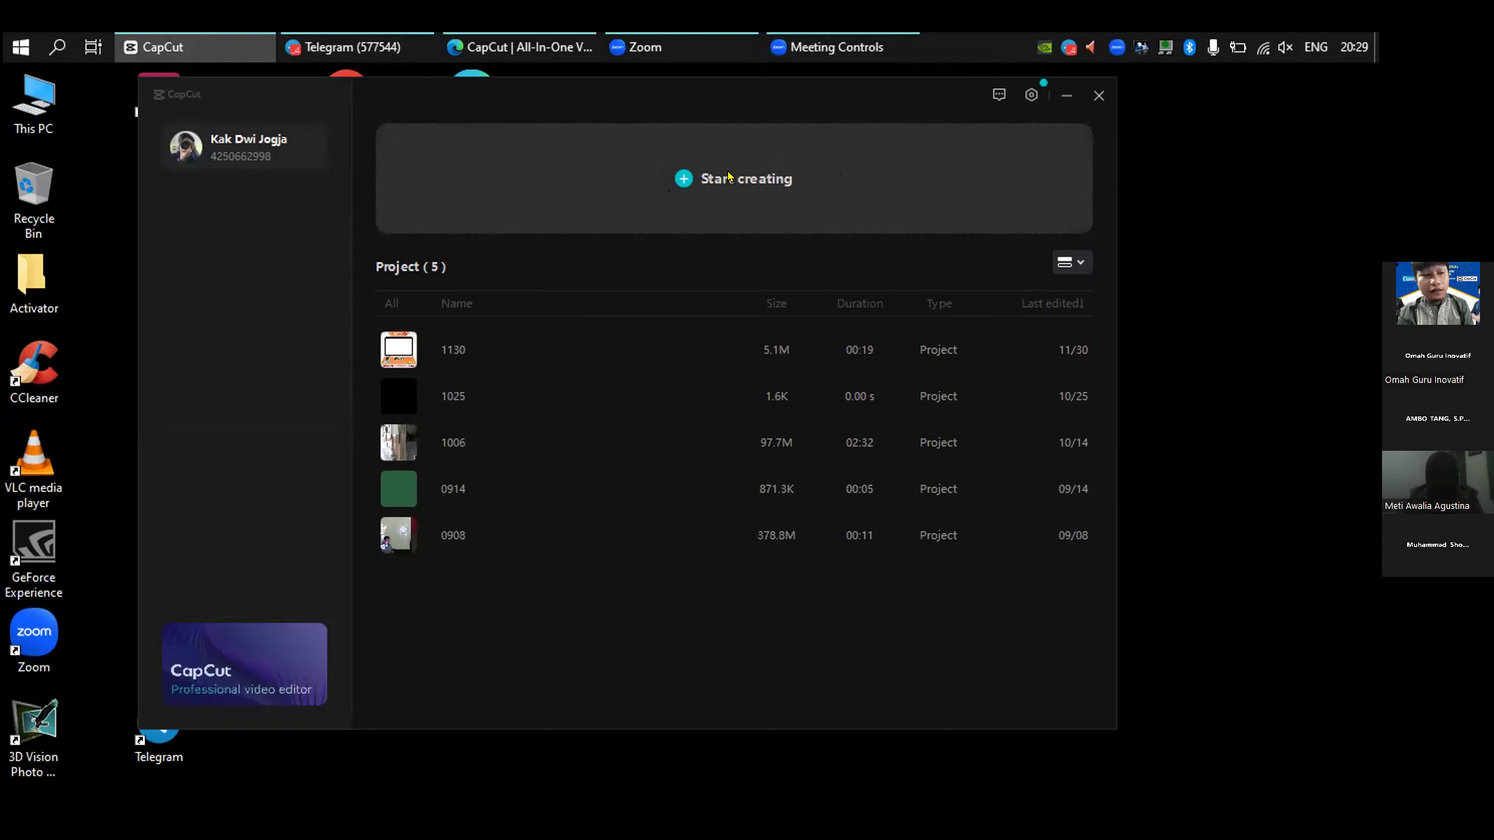
key(alt+F4)
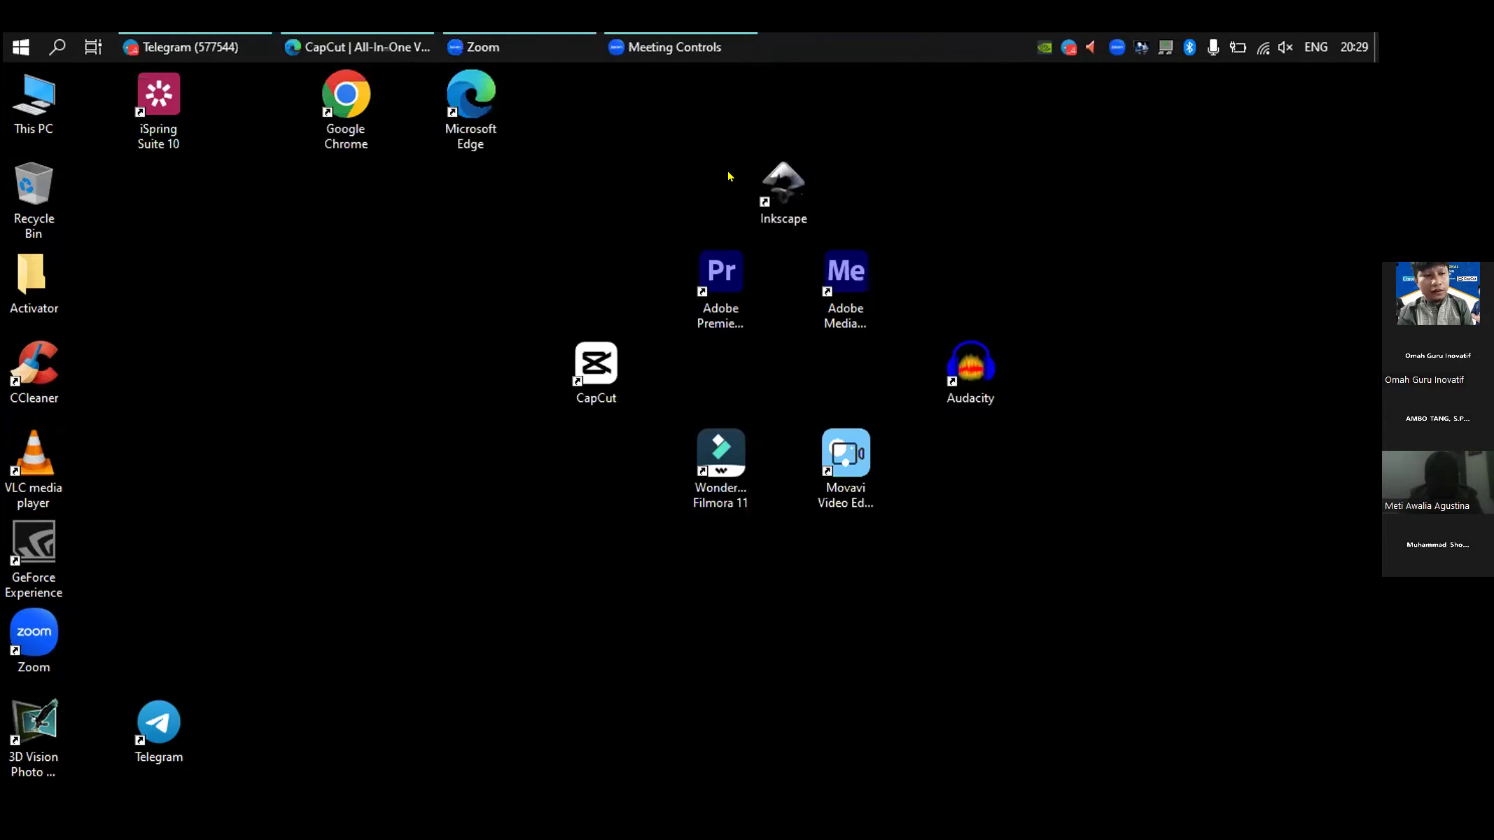
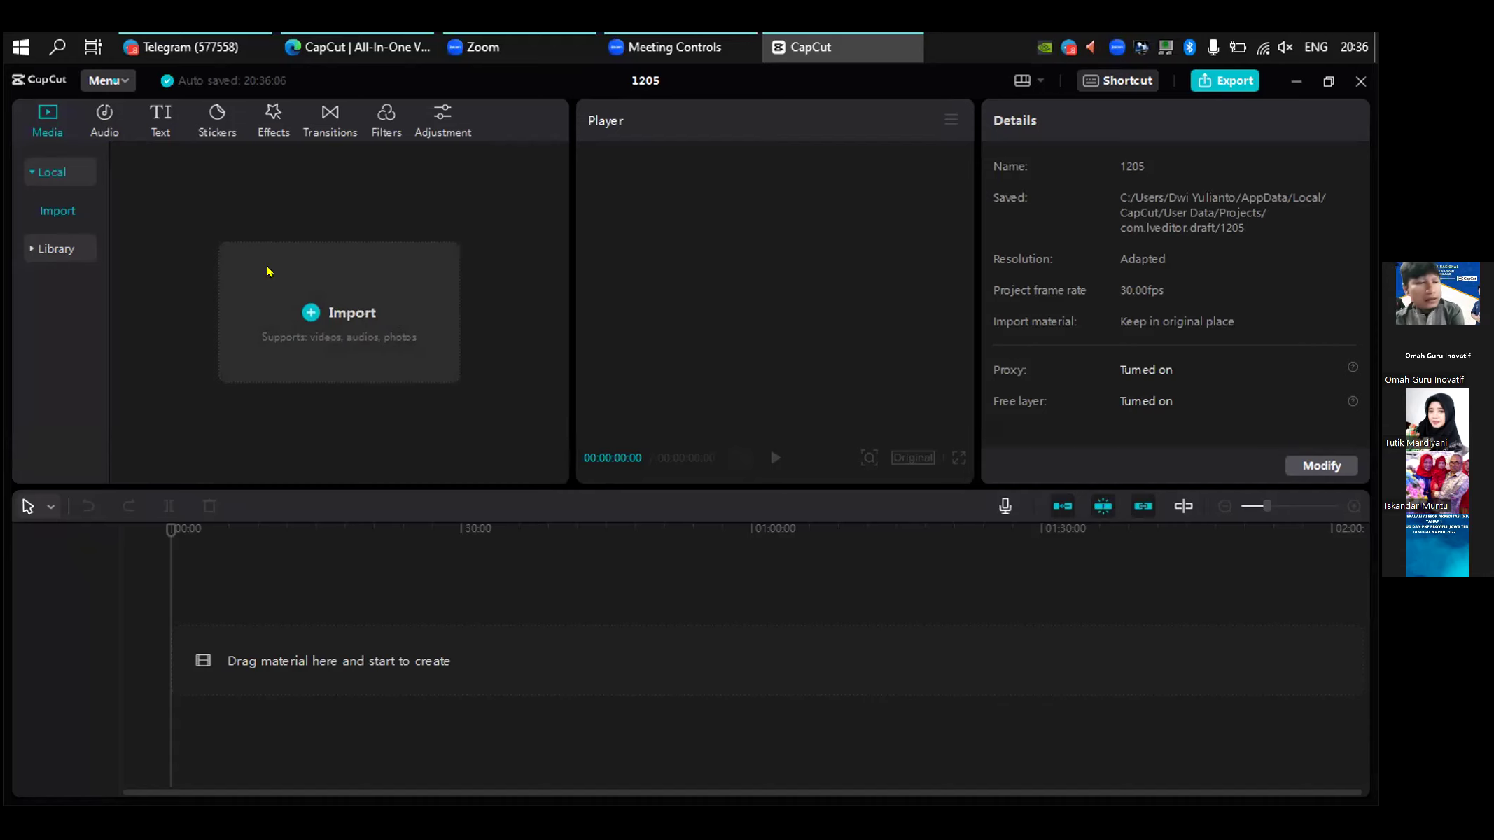
- Examine the music tracks in the Audio library and the local media import area of the new project
click(95, 128)
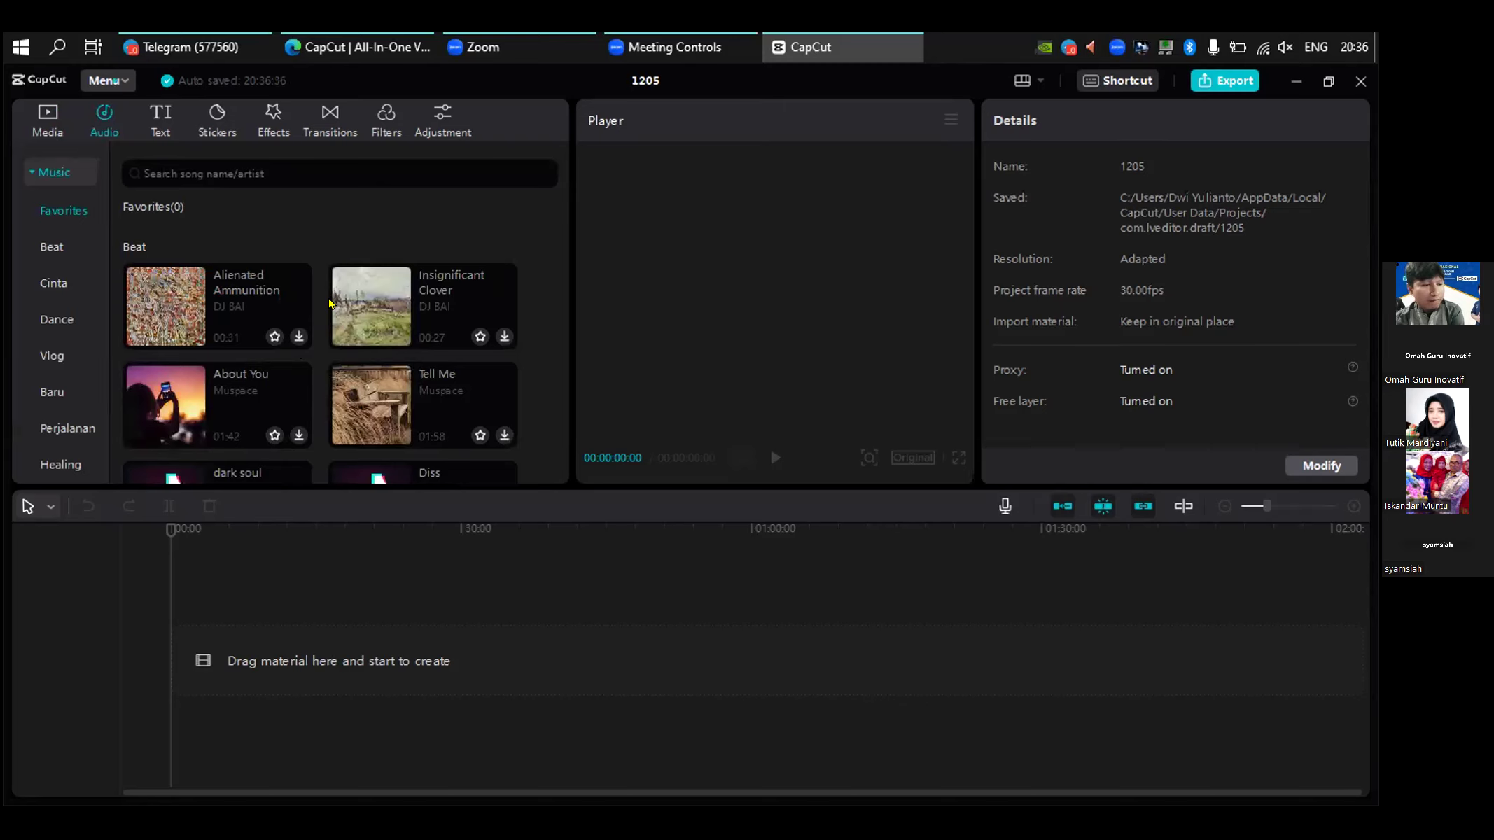
click(44, 128)
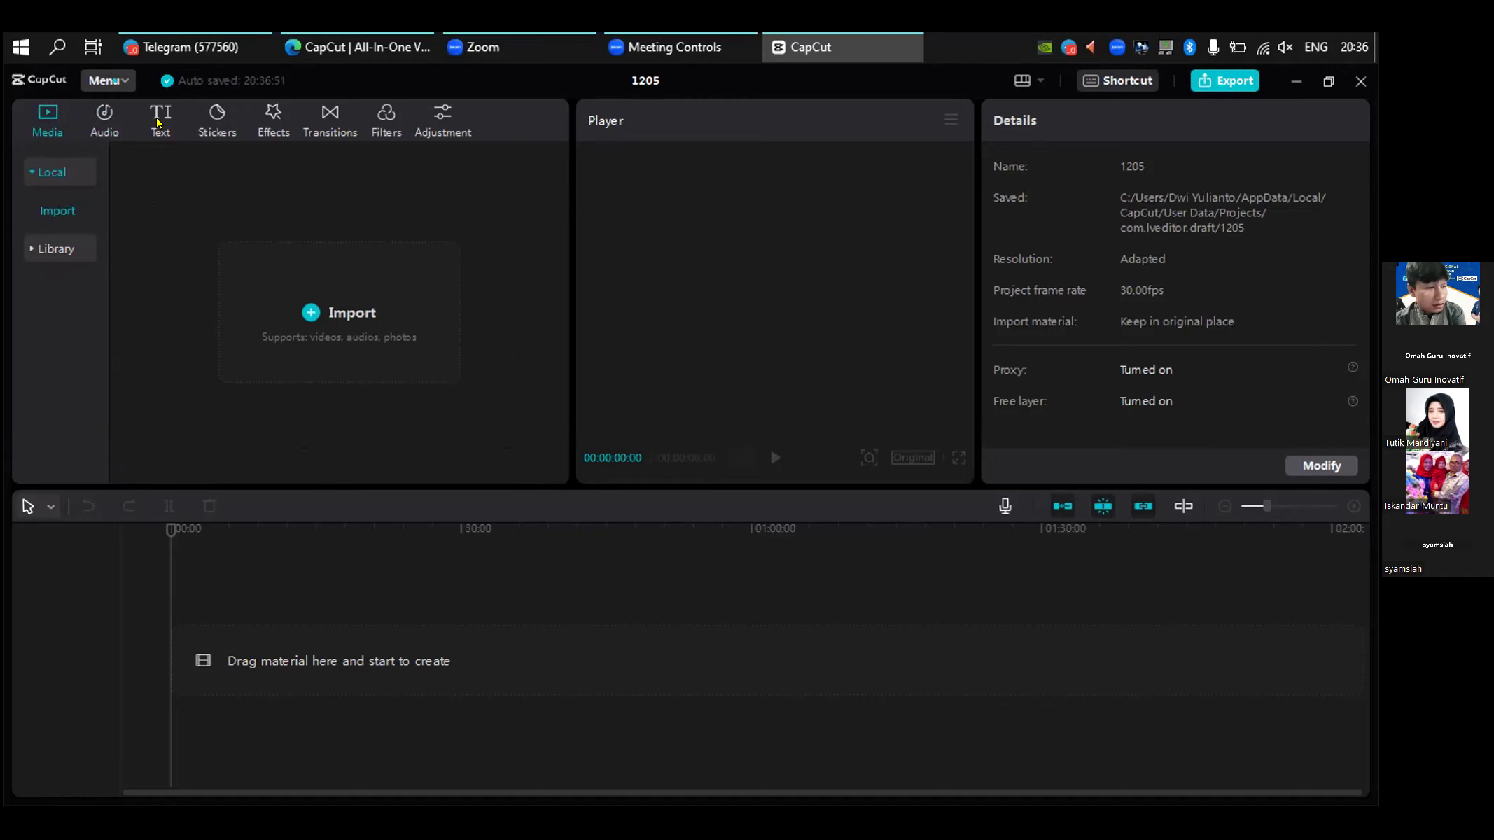
click(92, 121)
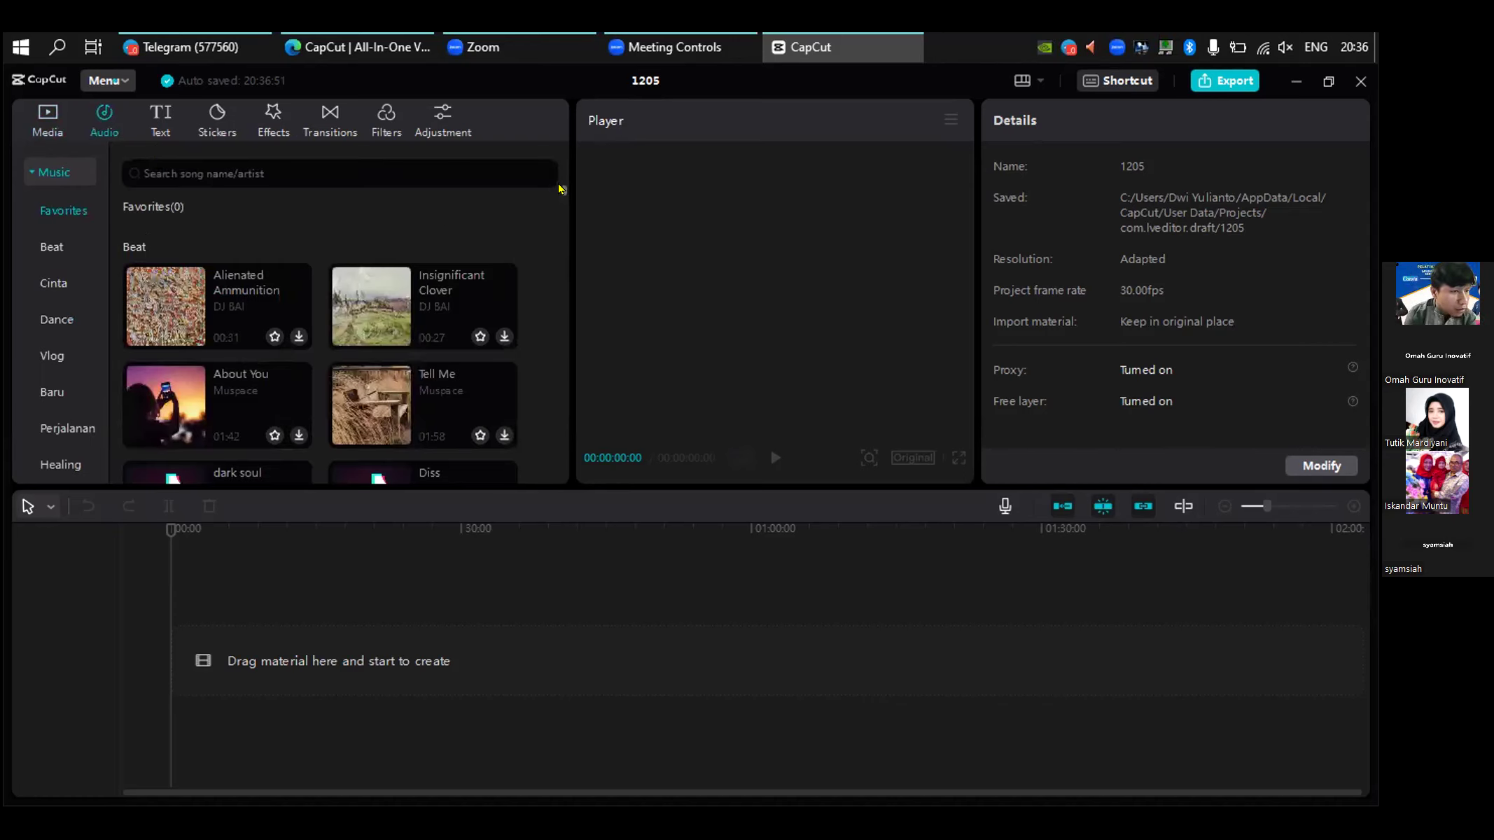
drag(560, 189, 555, 137)
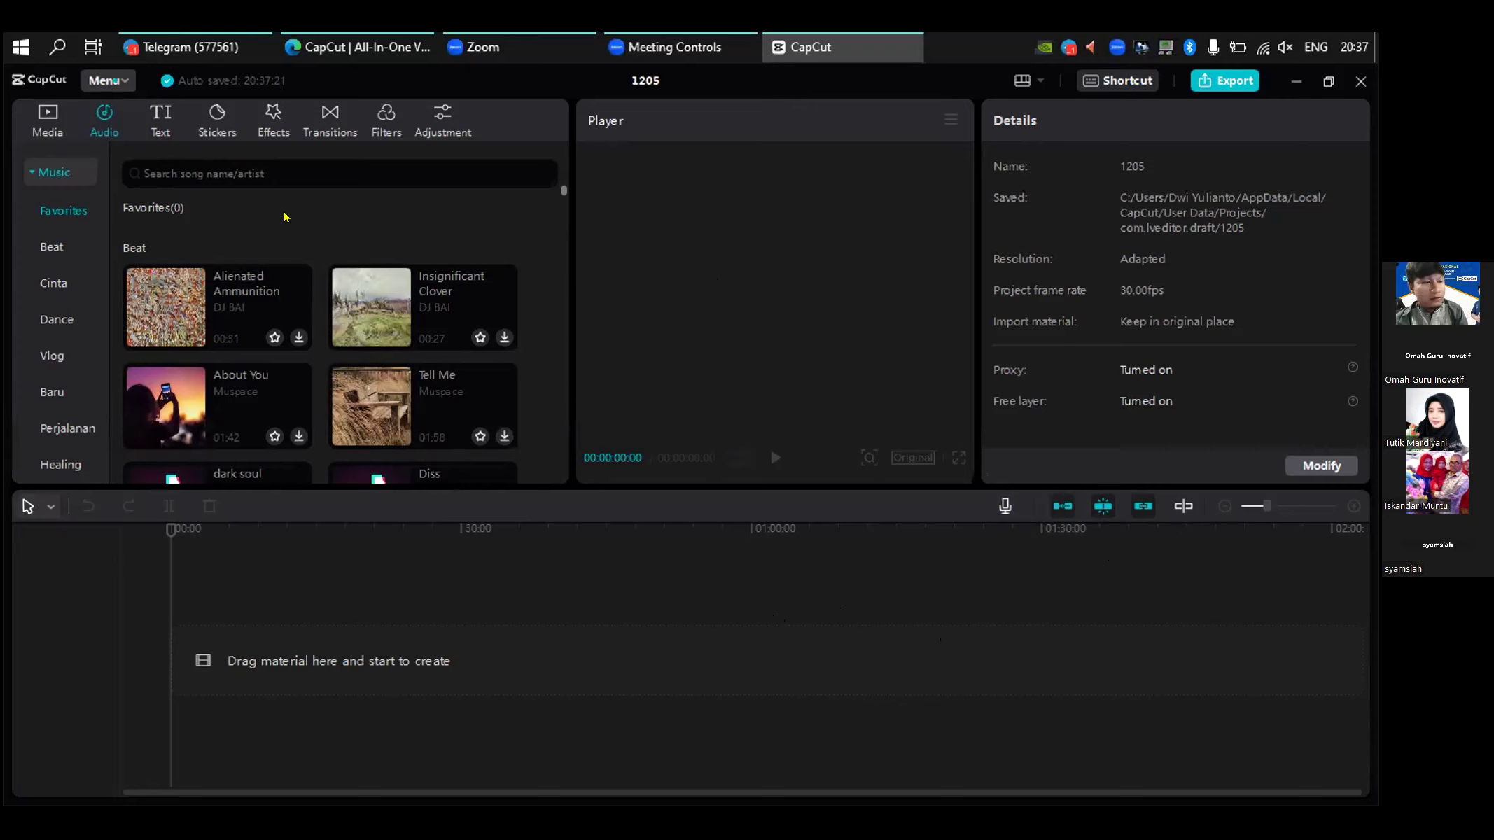
click(43, 118)
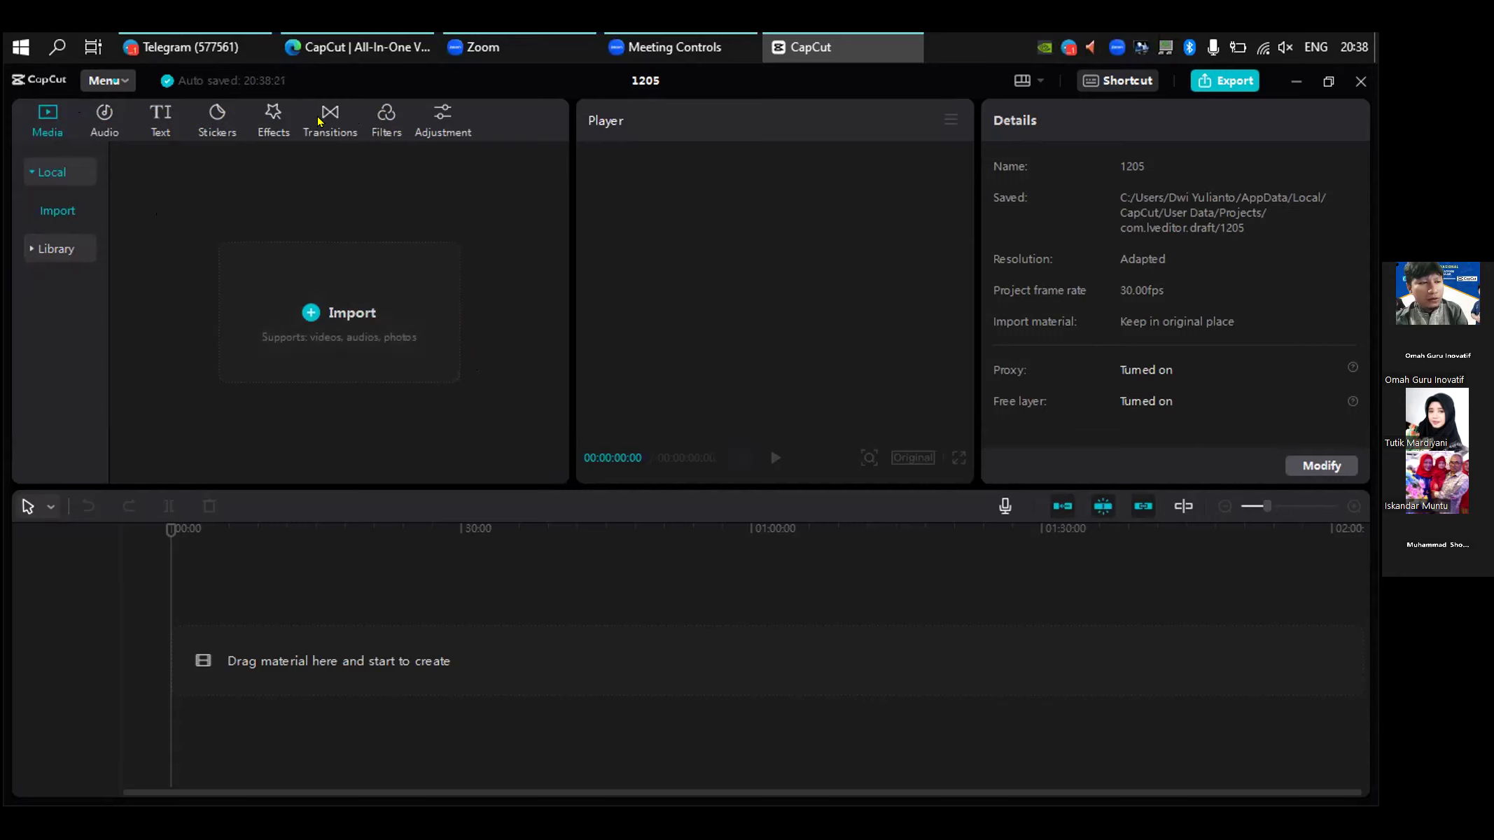
- Download the white four-pointed star sticker with the circle from the Techniques category of the sticker library
click(215, 122)
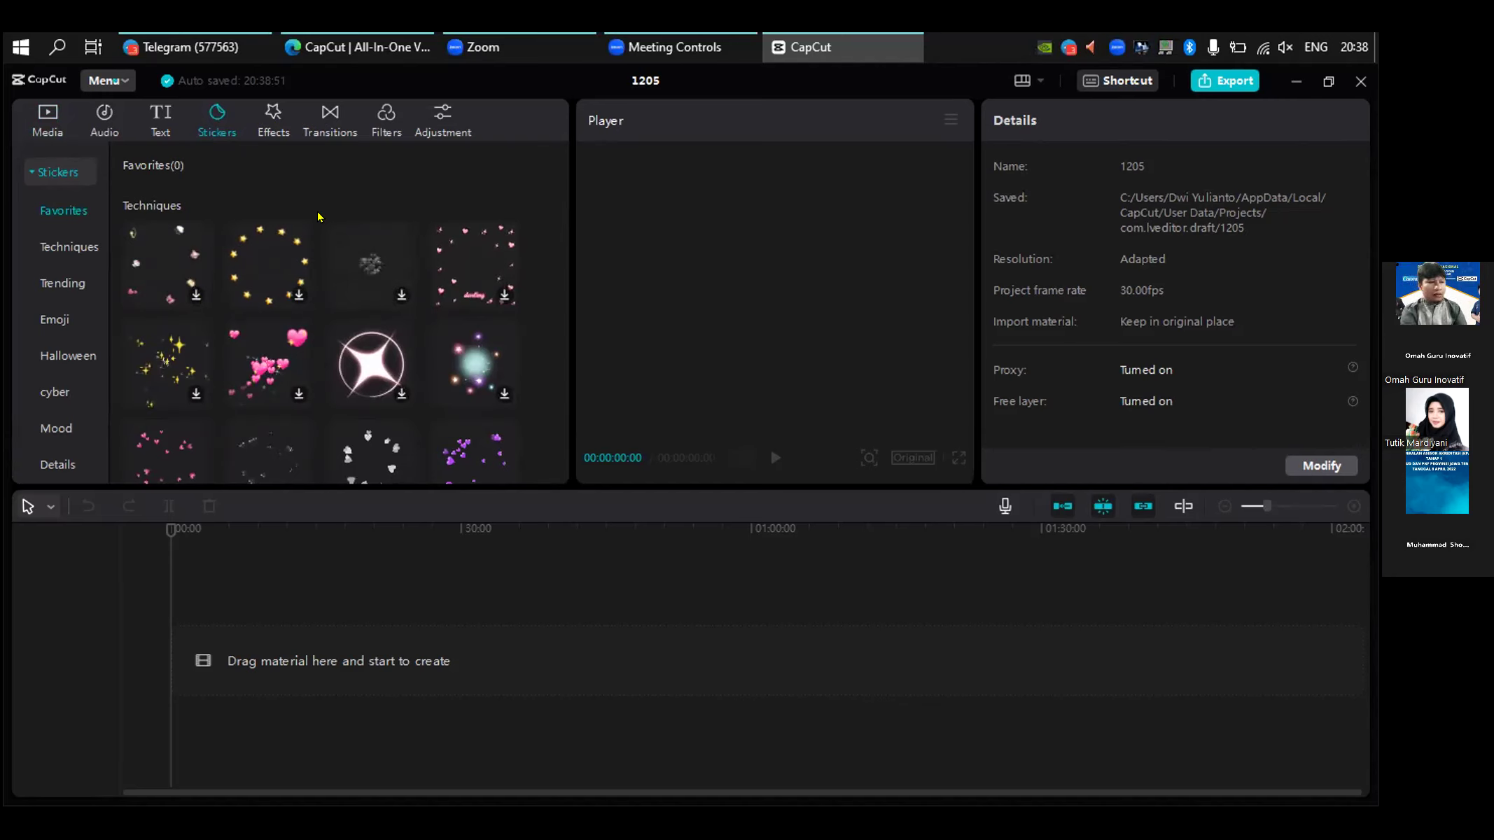
mouse_move(199, 296)
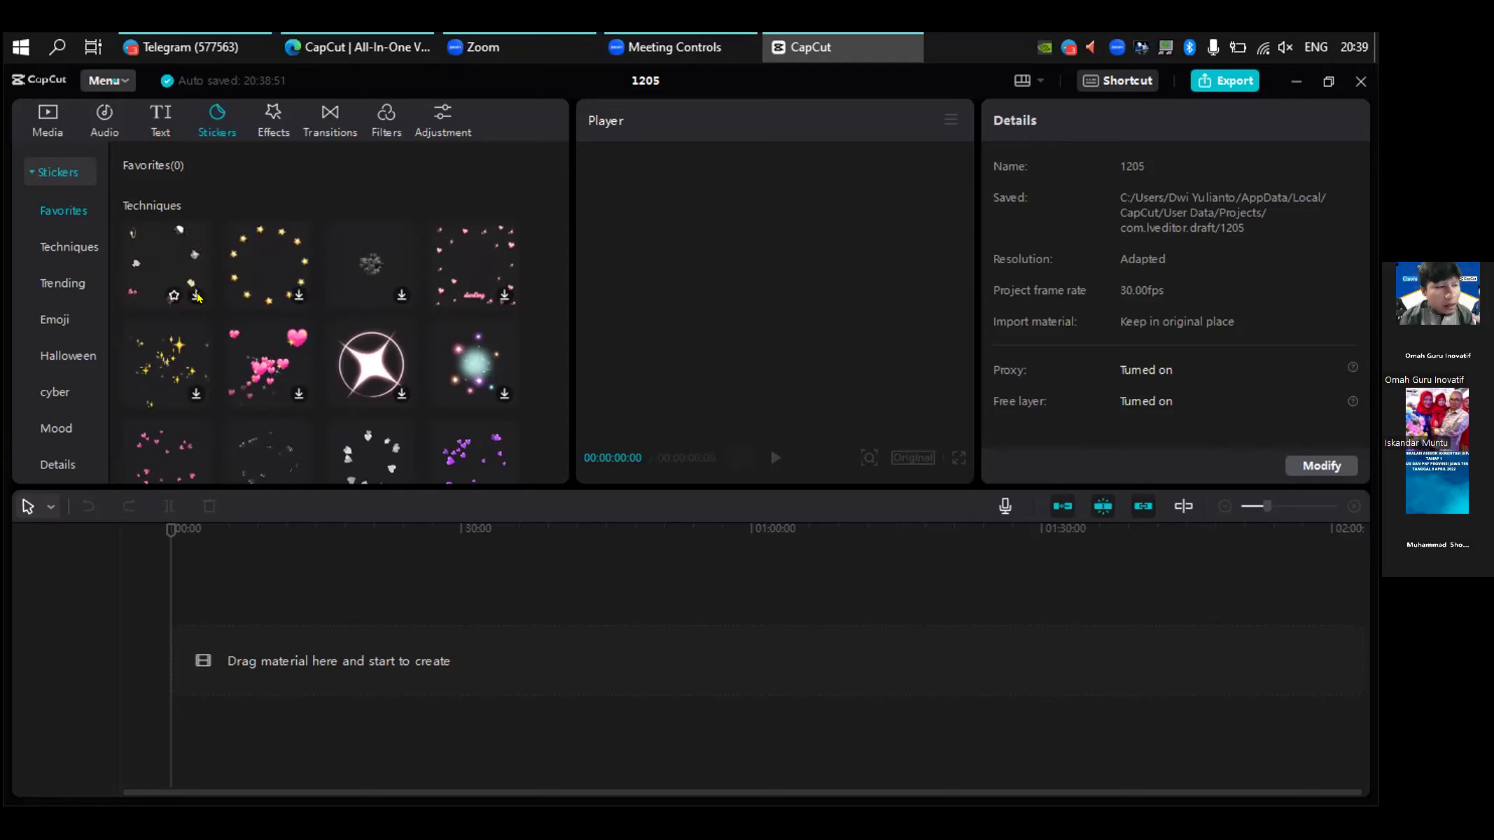
mouse_move(287, 297)
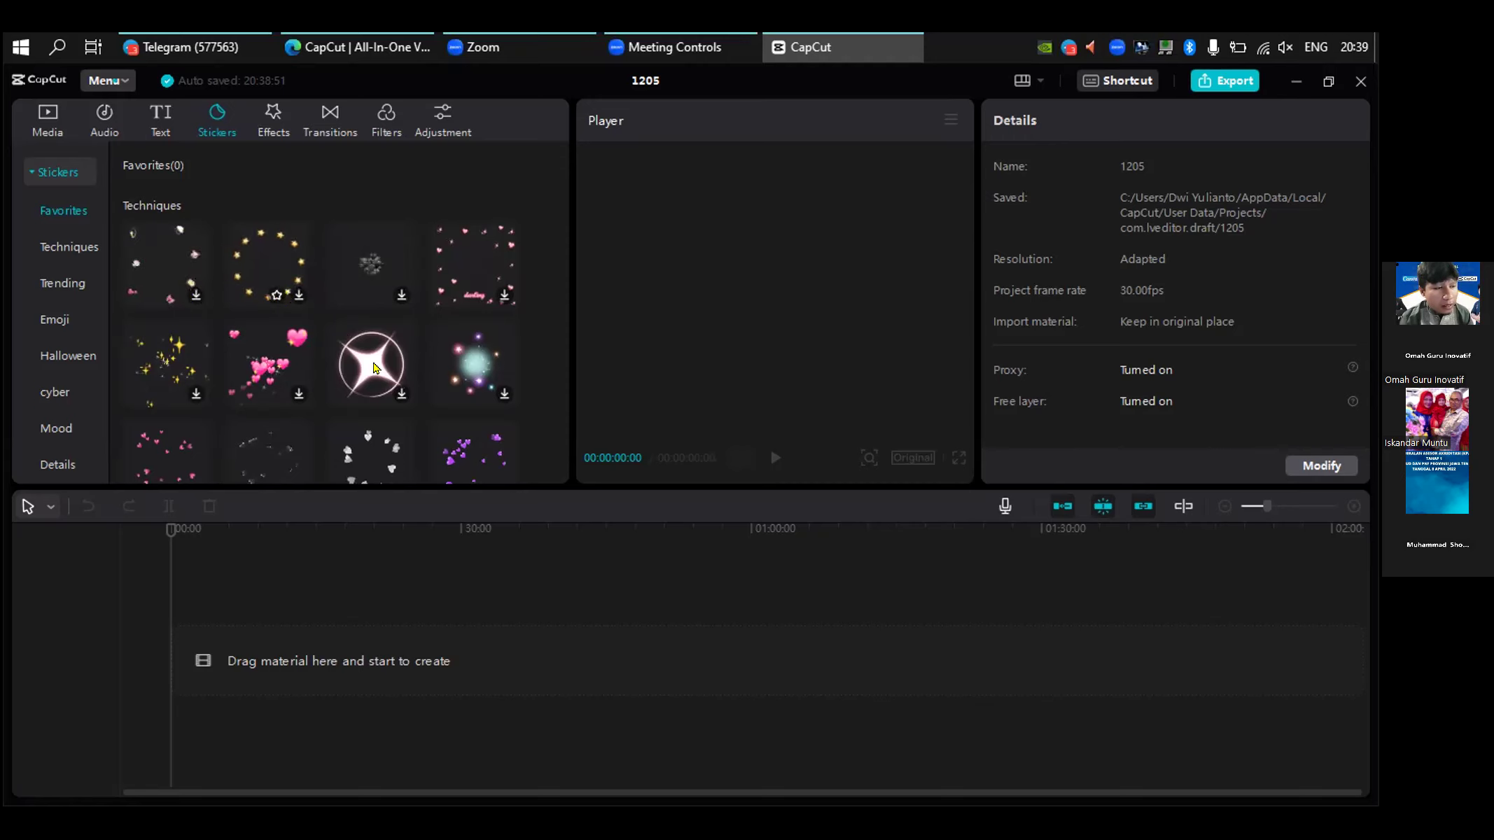
mouse_move(399, 394)
click(400, 393)
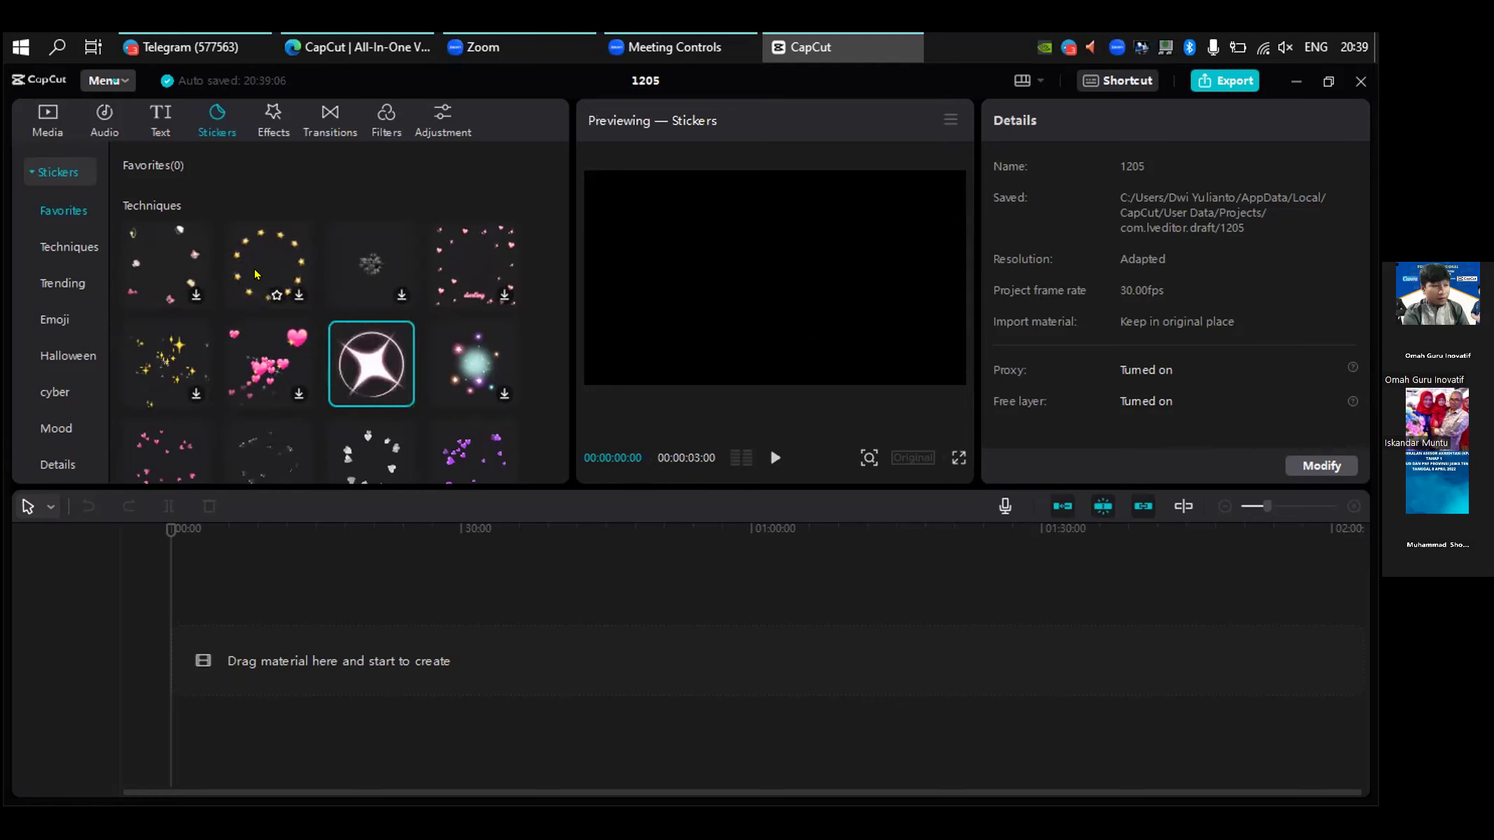
- Return to the local media area, close project 1205 and exit CapCut
click(46, 121)
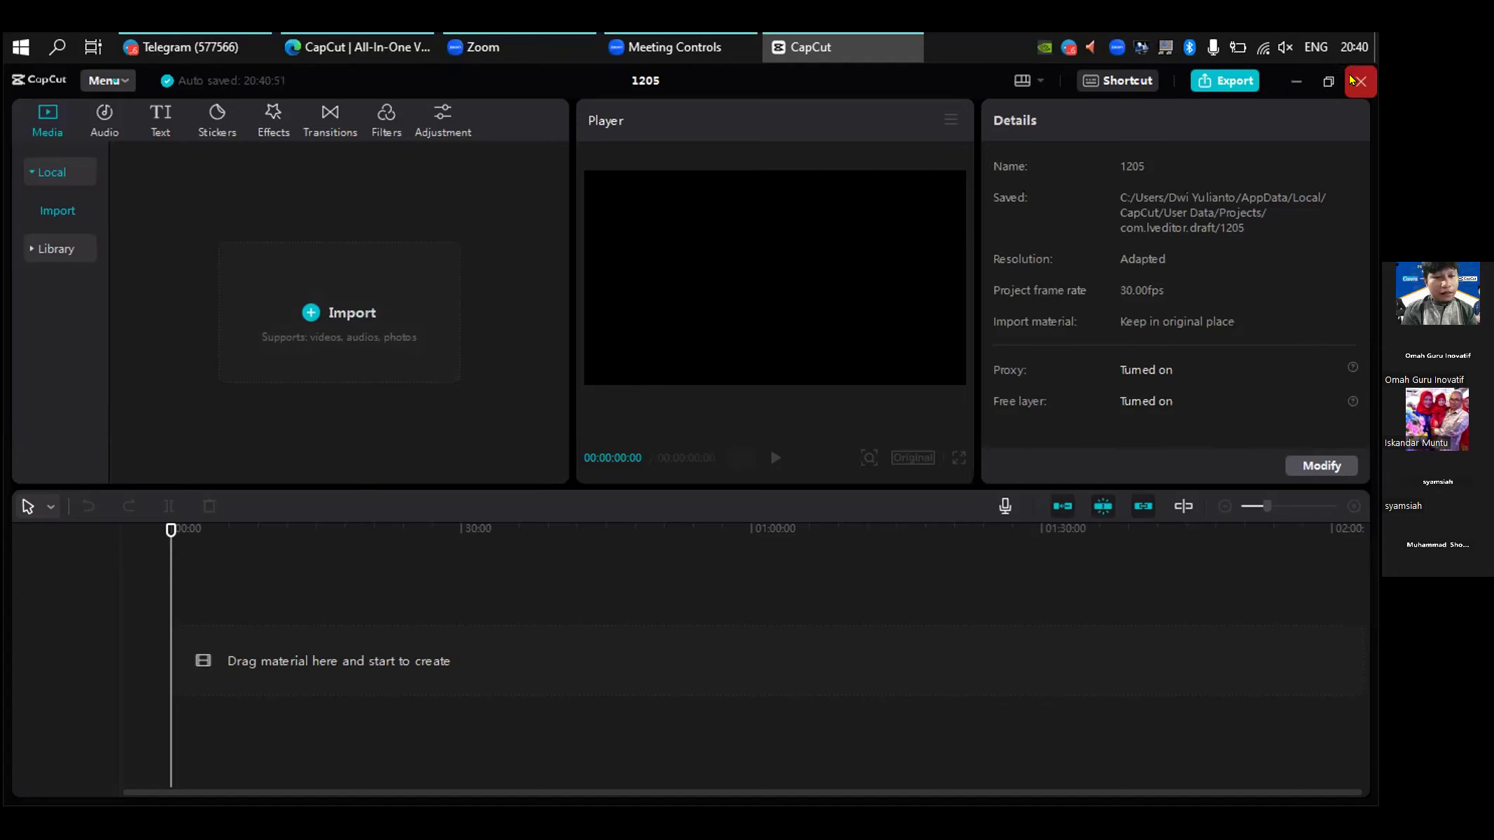
click(1350, 78)
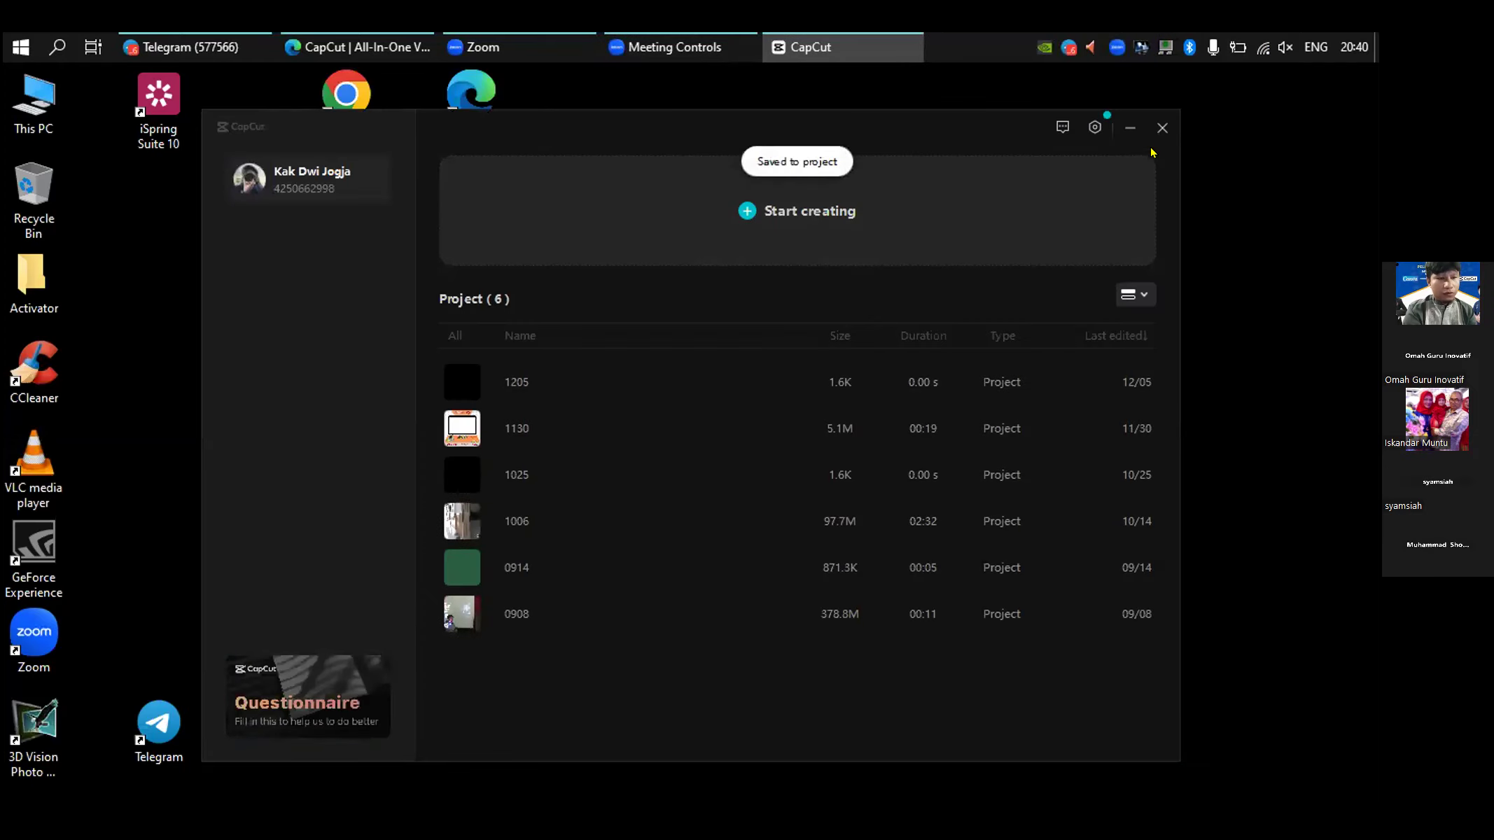
click(1162, 128)
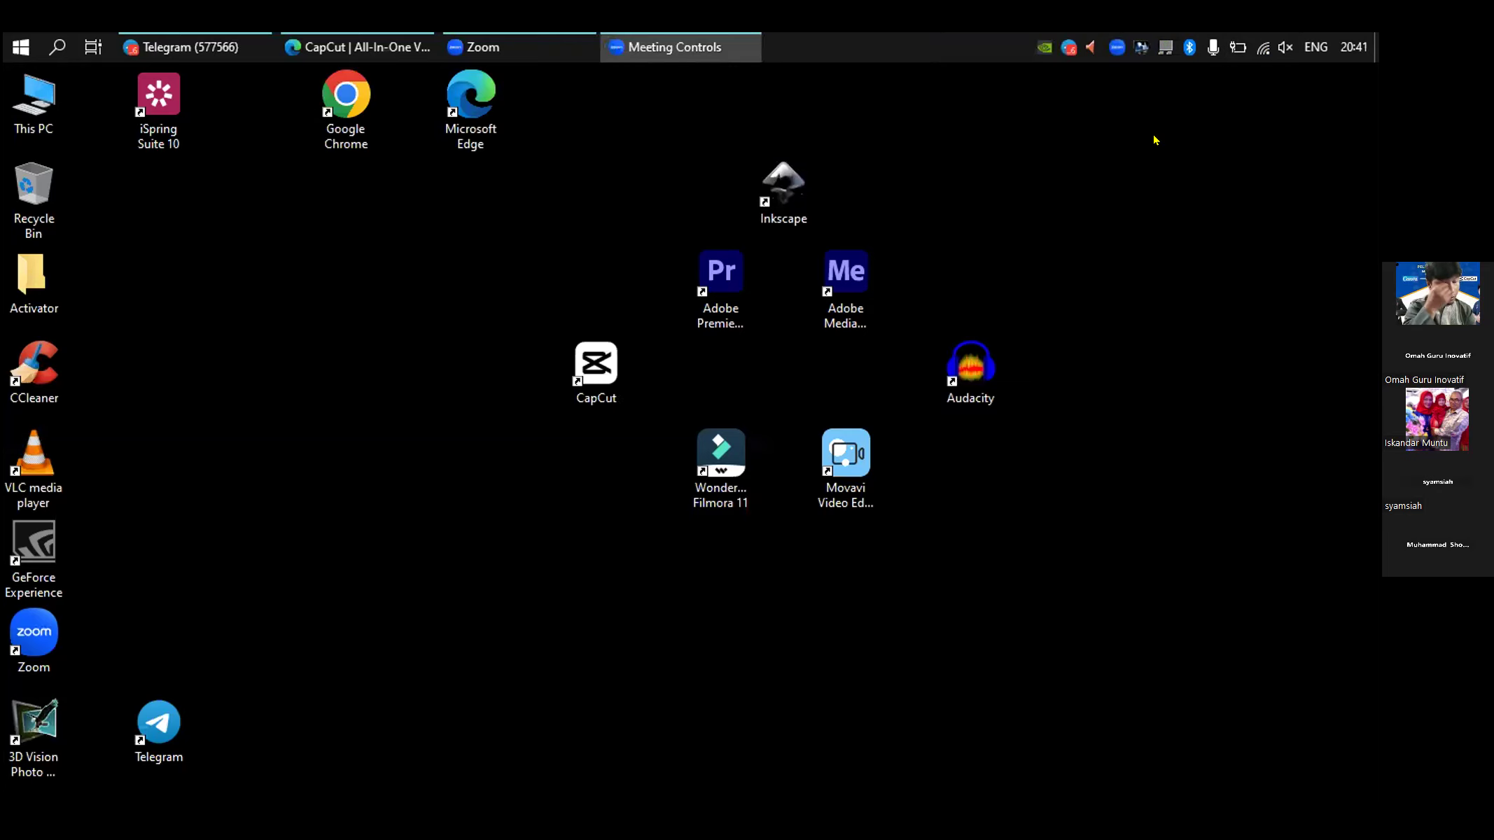
- Switch to Microsoft Edge and close the CapCut, sign-in, Zoom and search tabs, leaving only a new empty tab
click(349, 47)
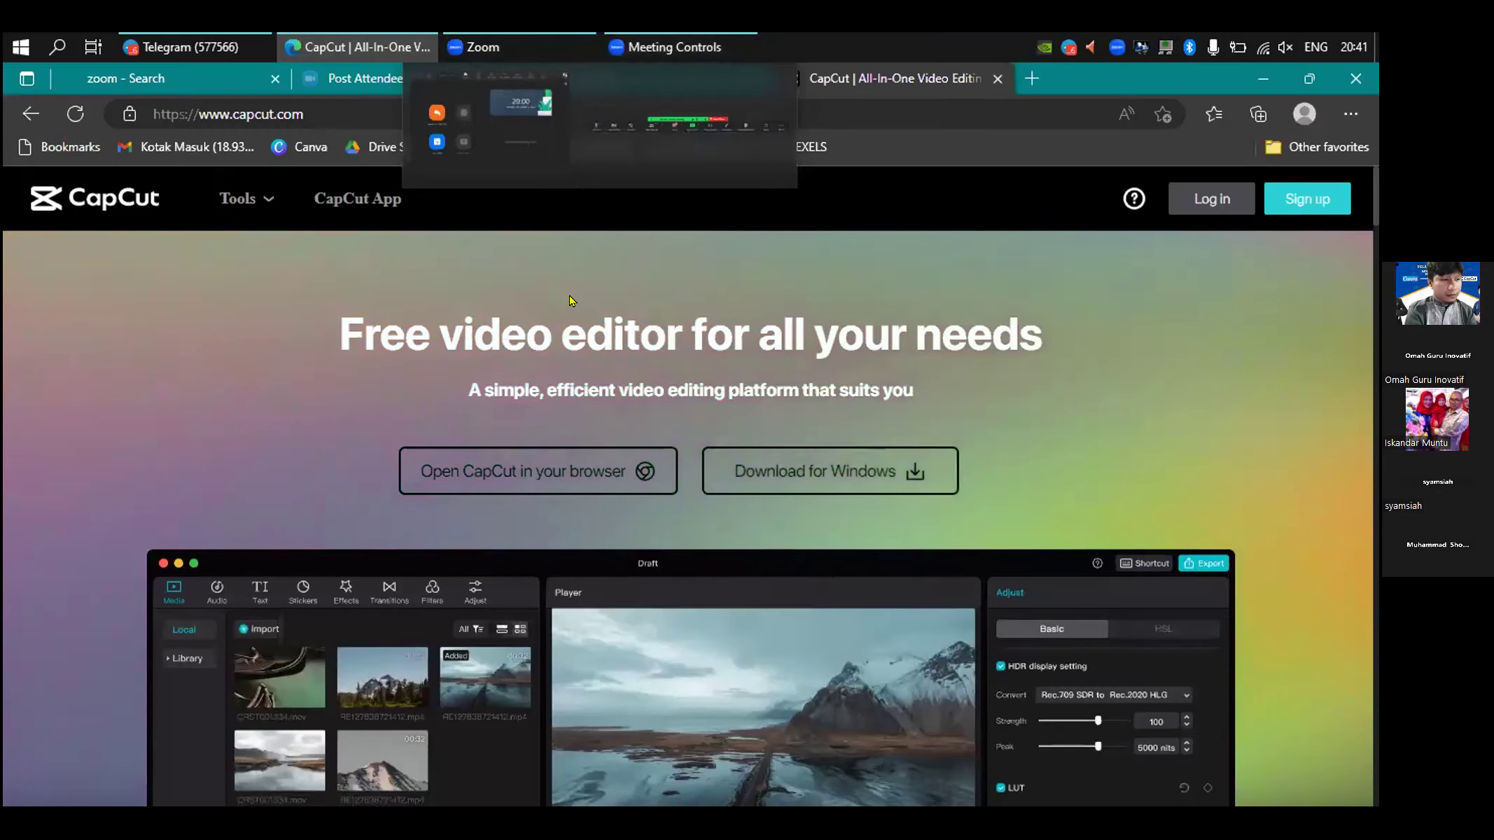
click(995, 79)
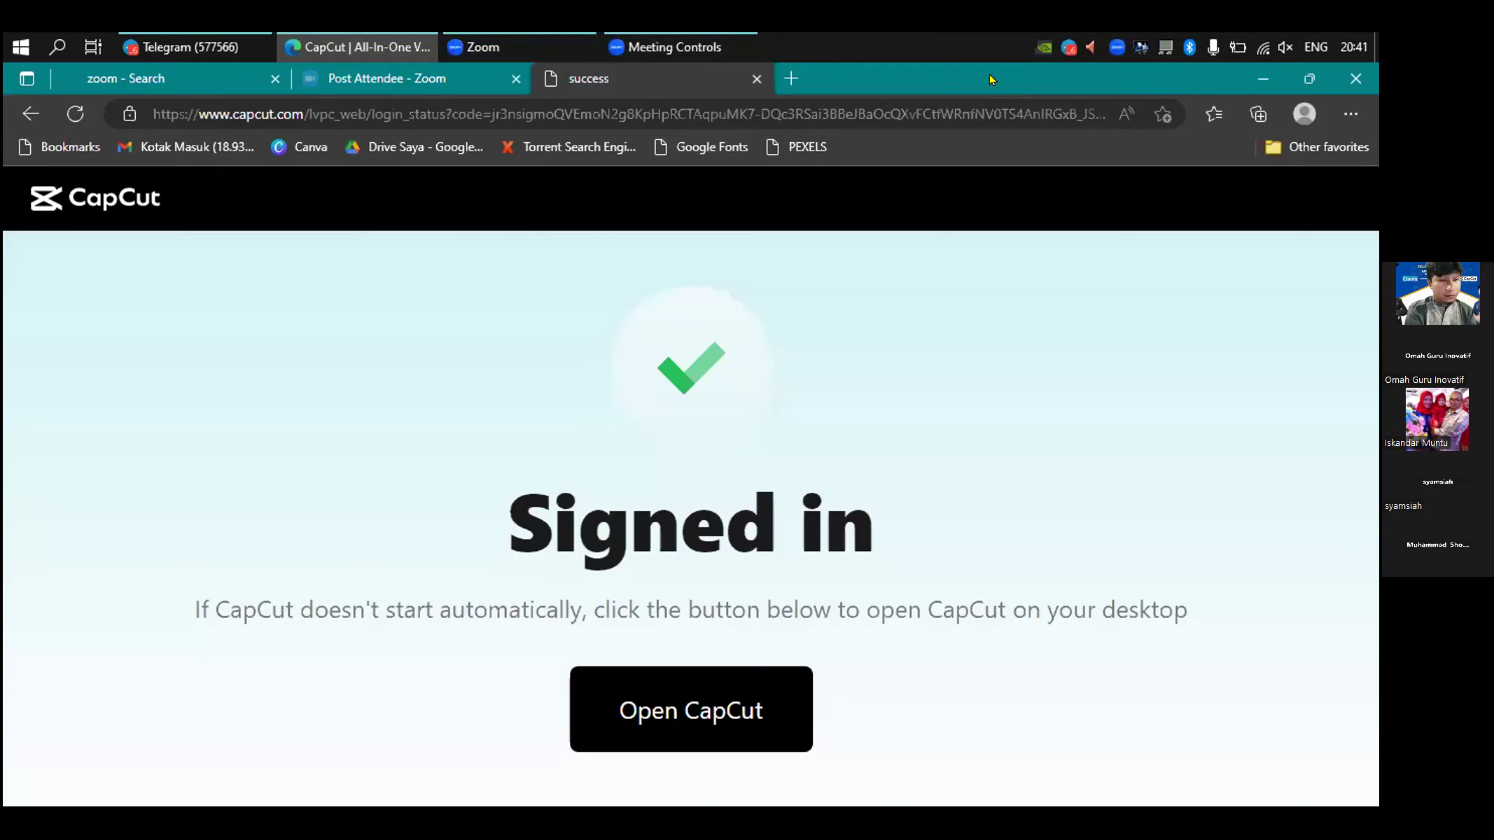
click(755, 80)
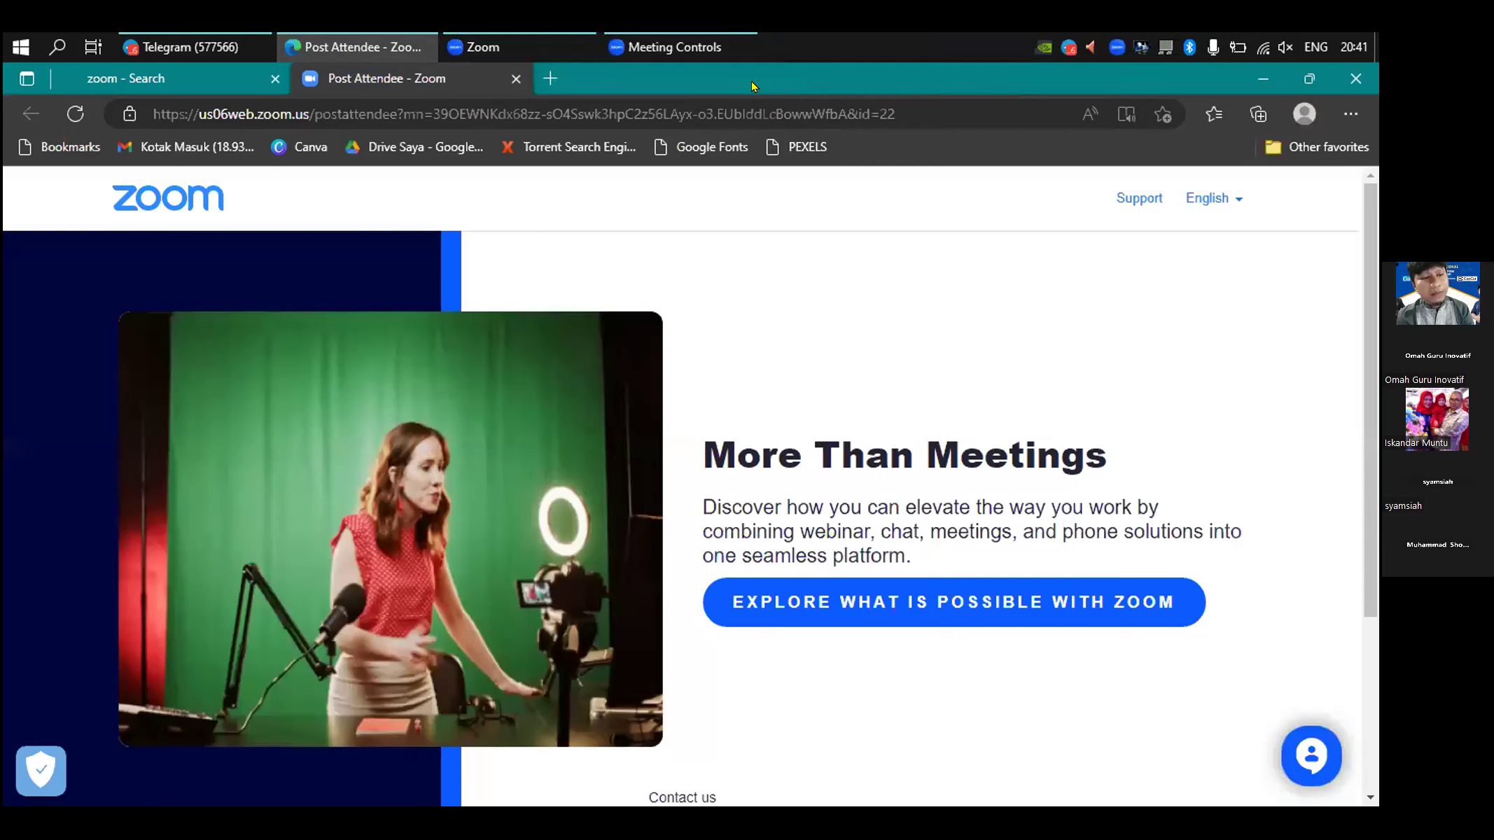
click(514, 79)
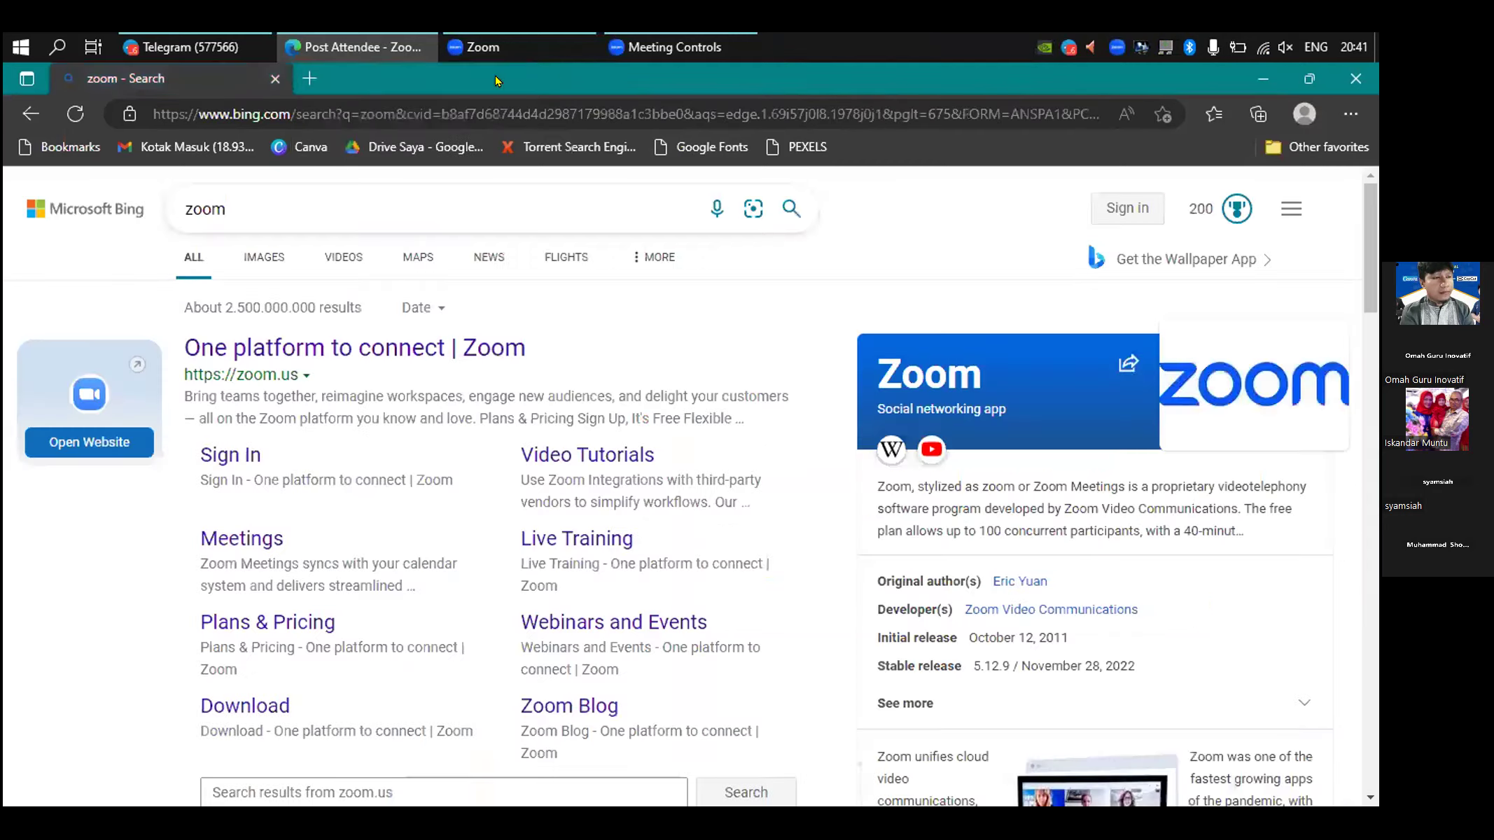
click(313, 79)
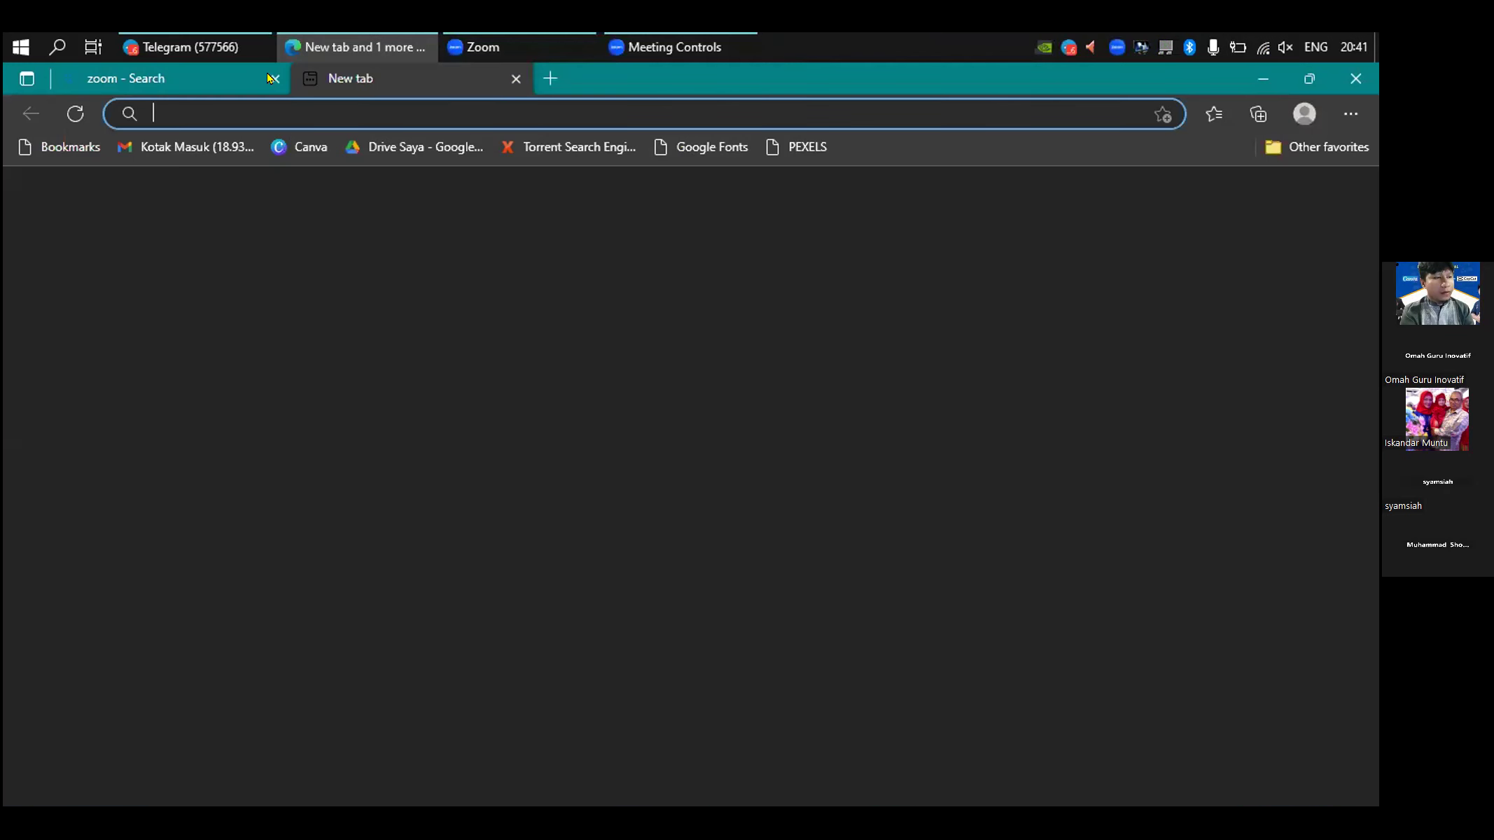
click(272, 79)
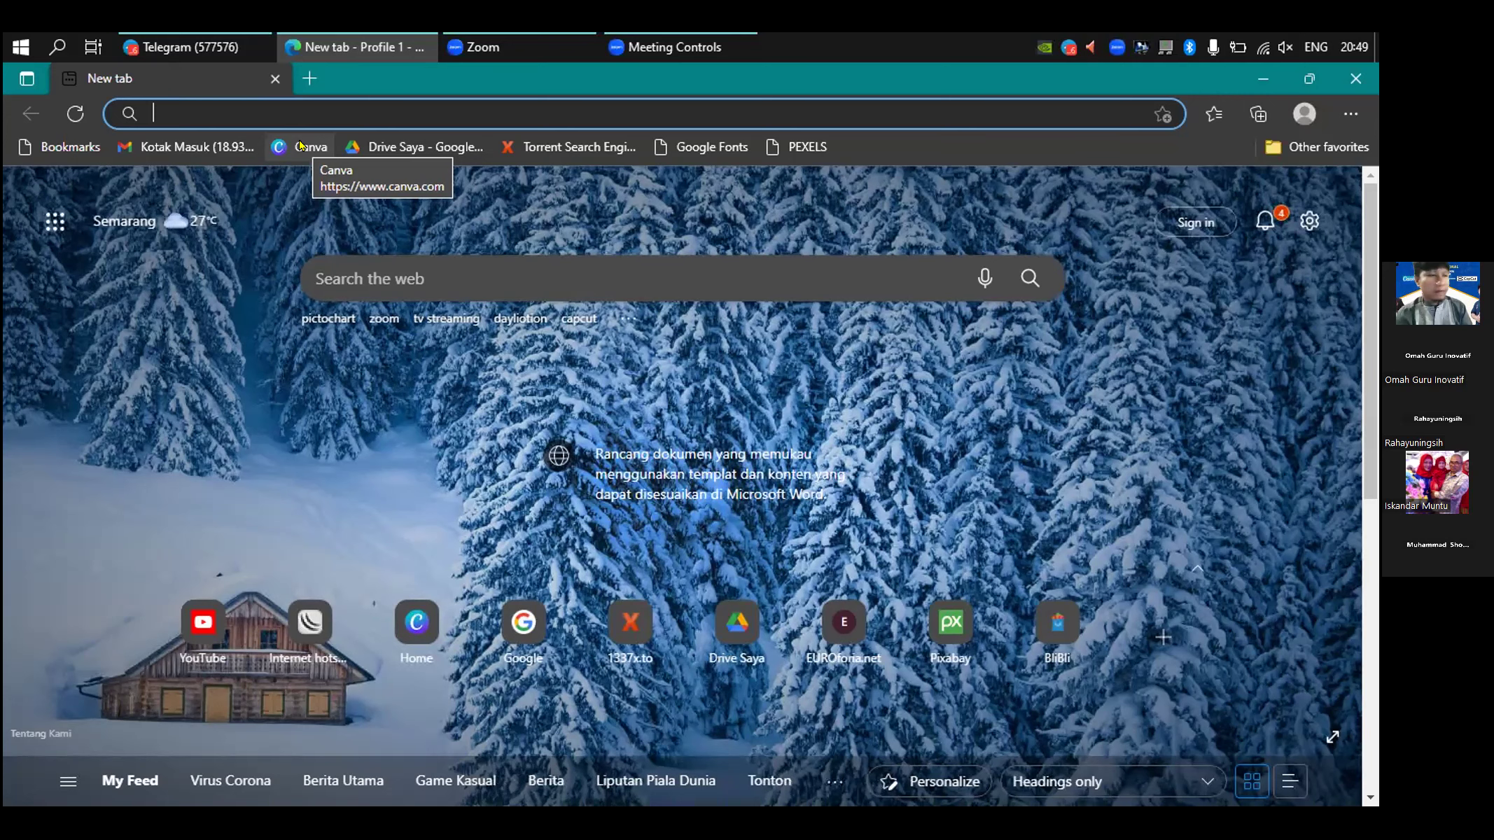
- Open the Canva home page from the saved bookmark
click(301, 147)
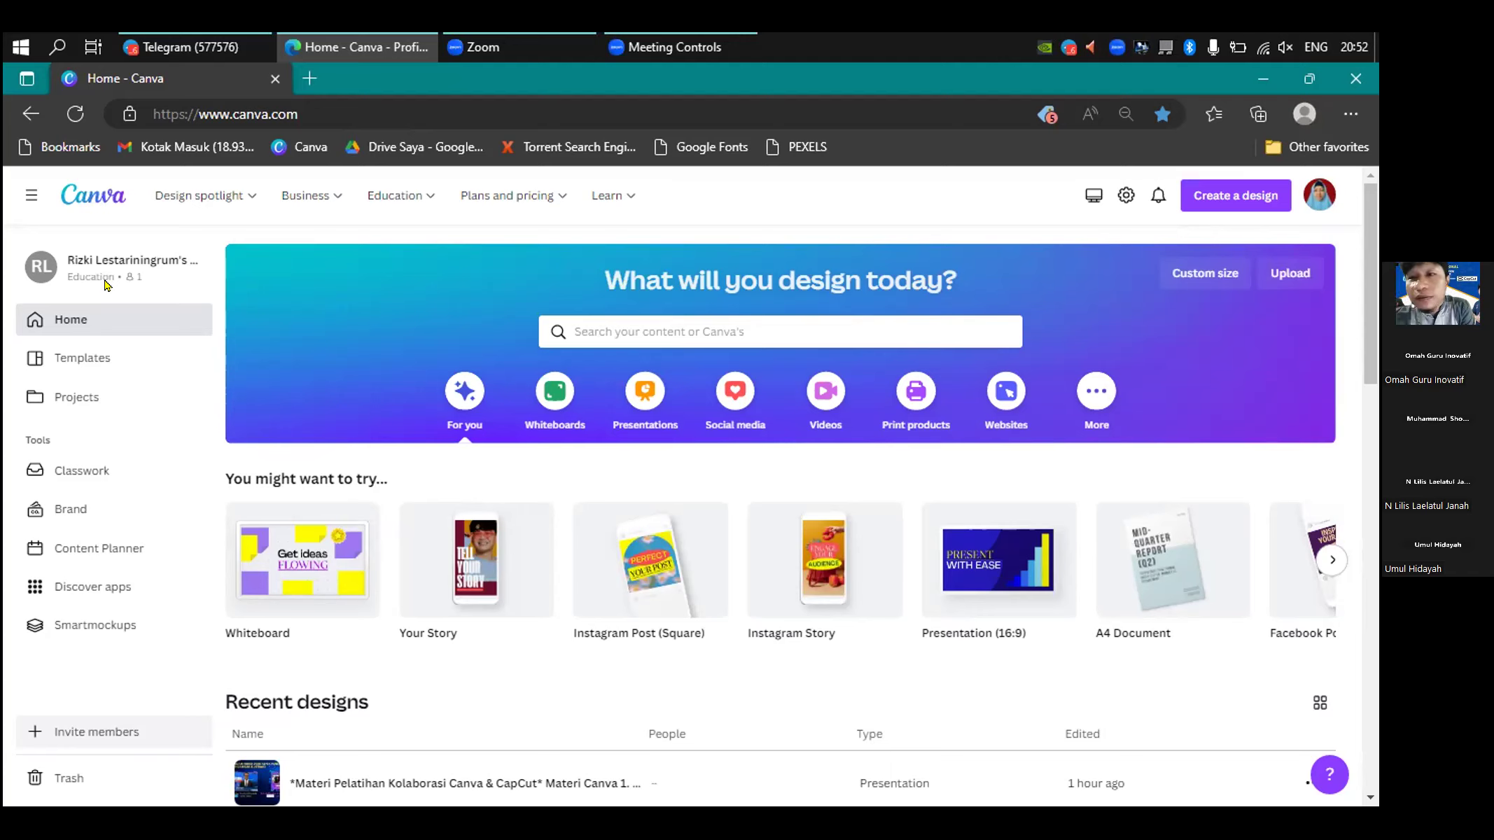
click(655, 42)
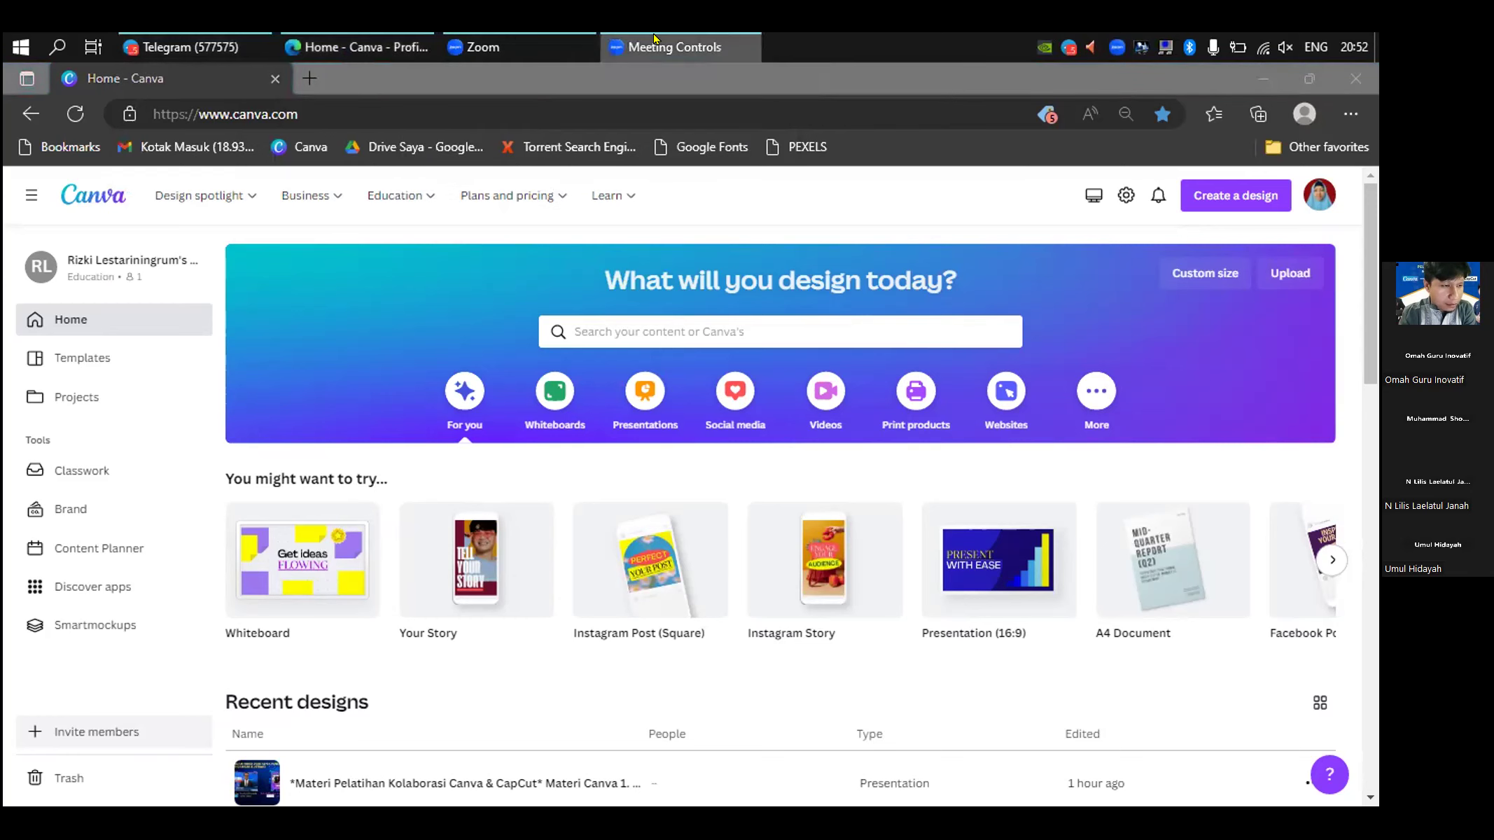
right_click(655, 38)
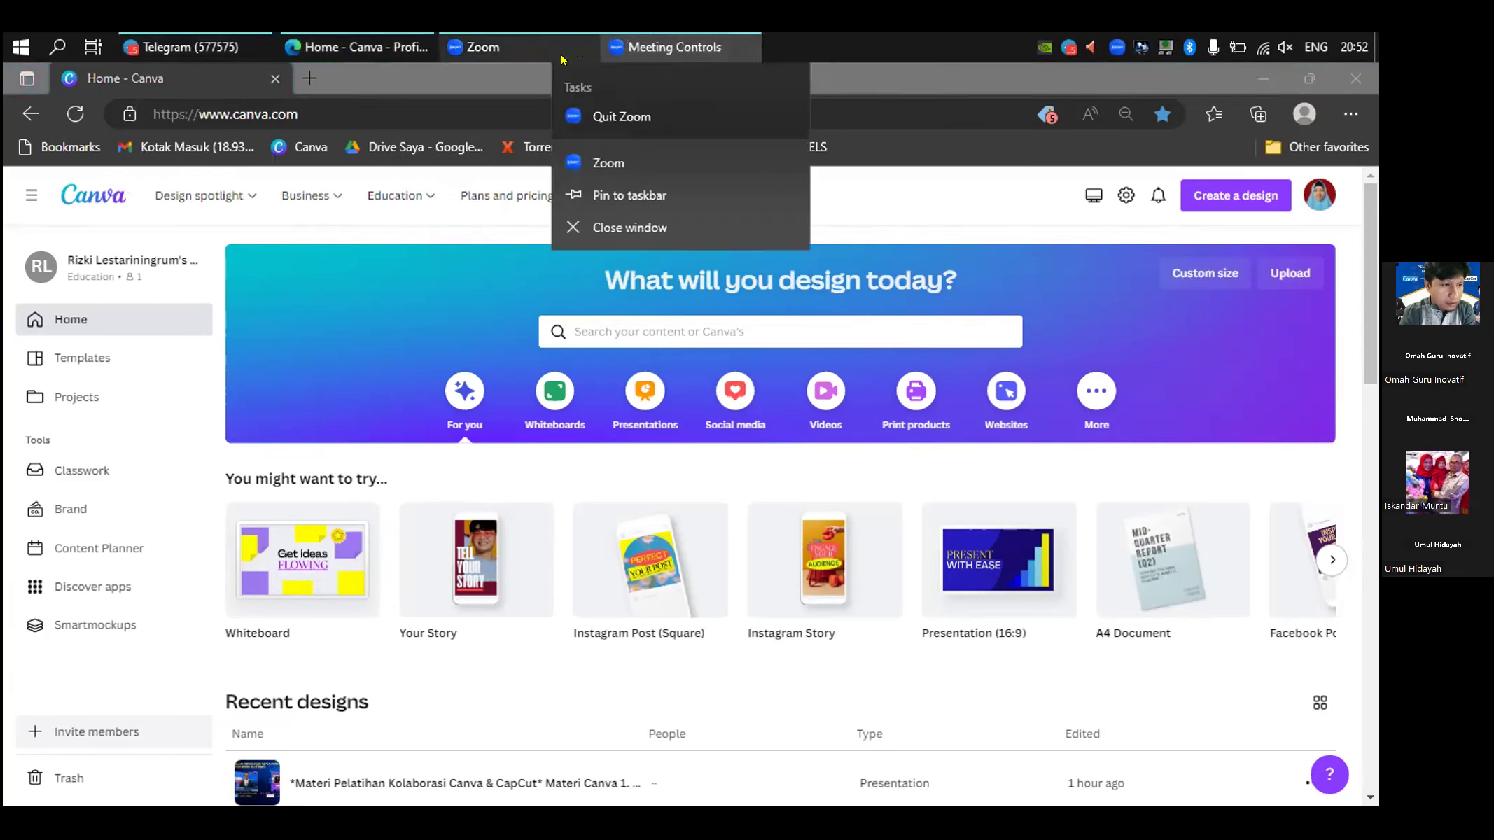
click(909, 47)
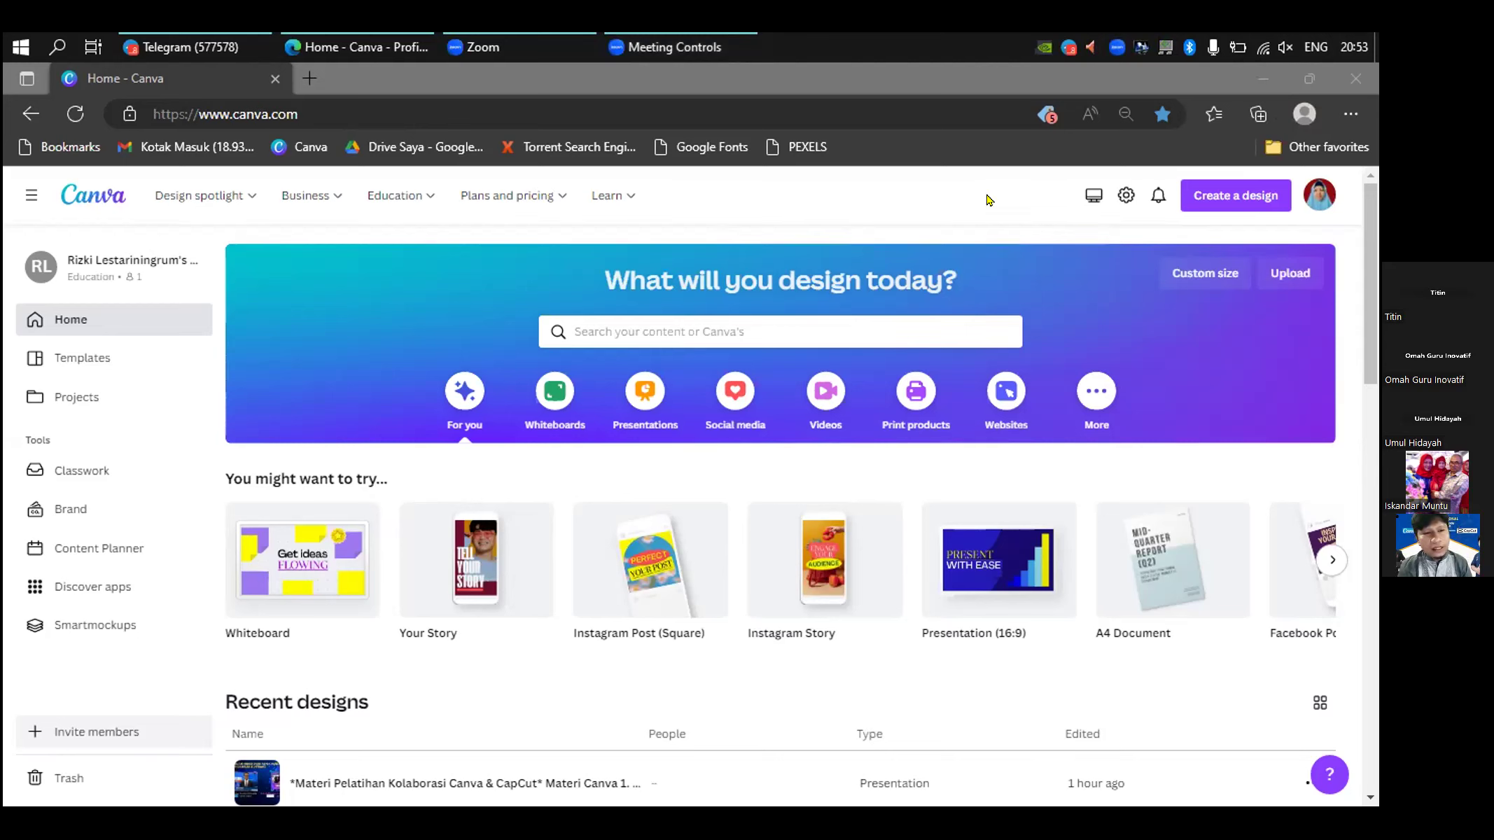
- Look through the suggested formats for a new design, including Instagram Post (Square), and close the list
click(1223, 194)
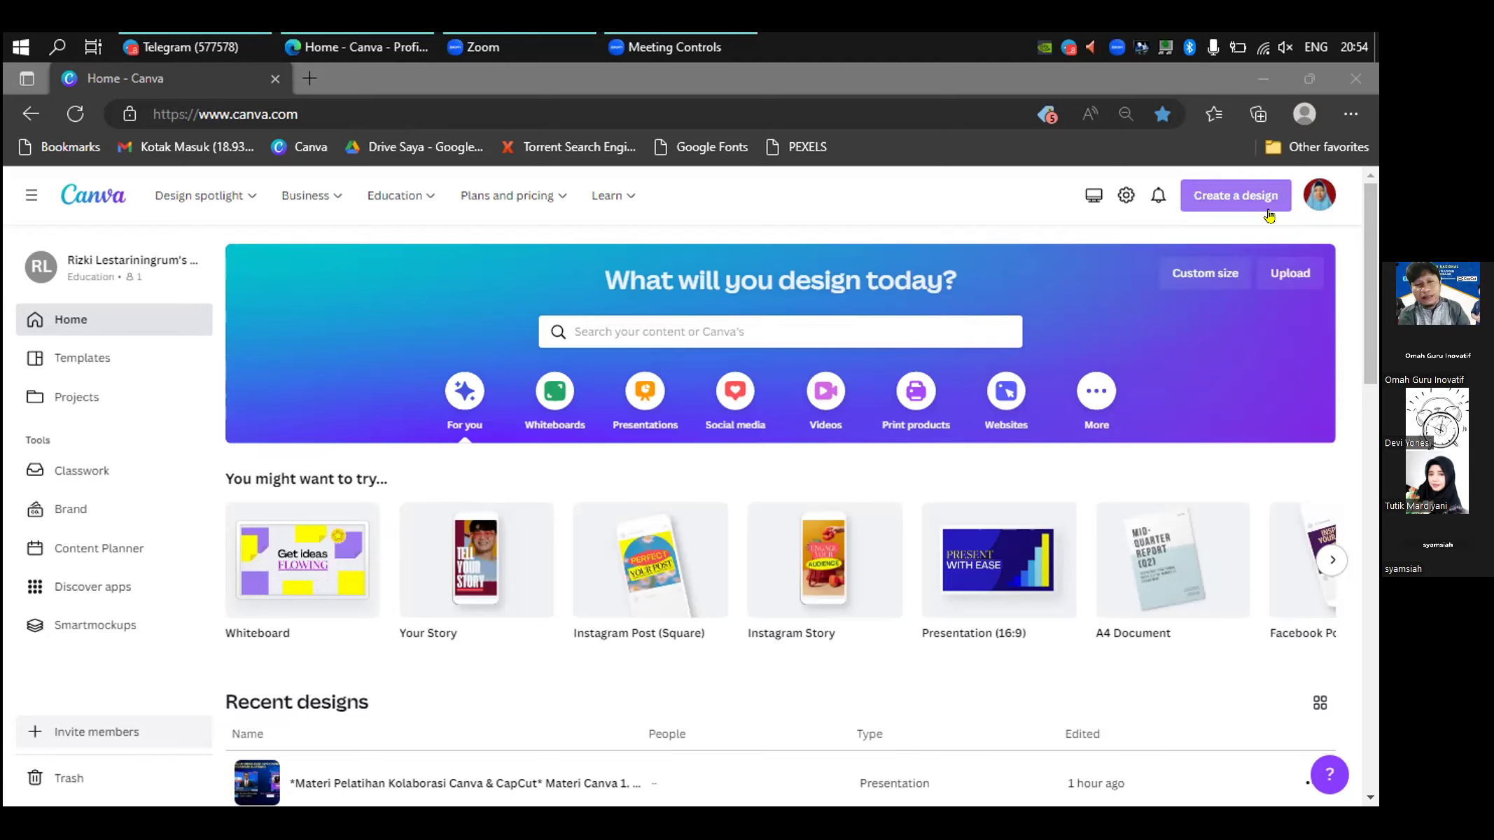
click(1223, 193)
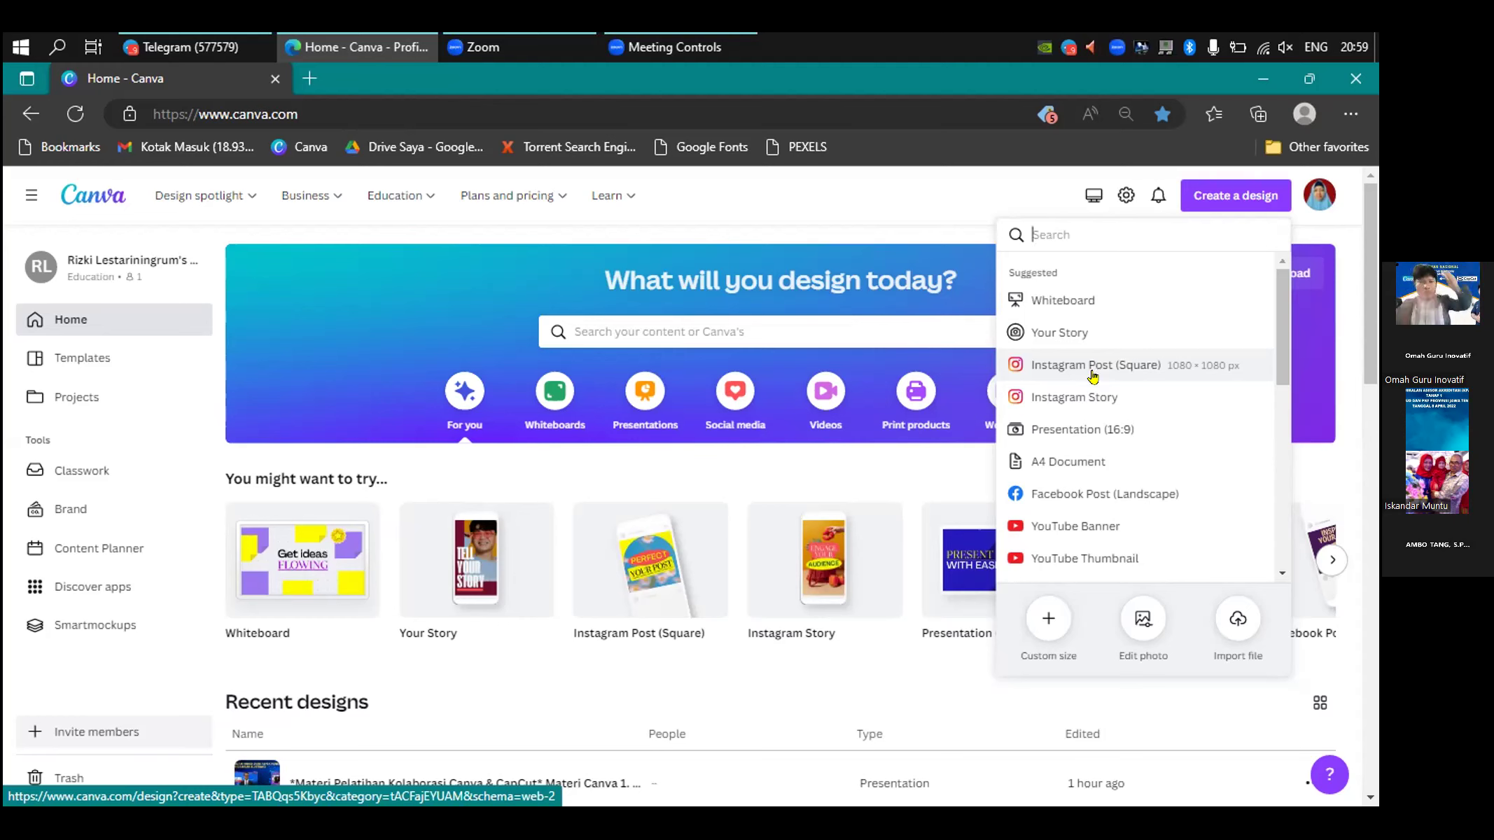
click(1096, 367)
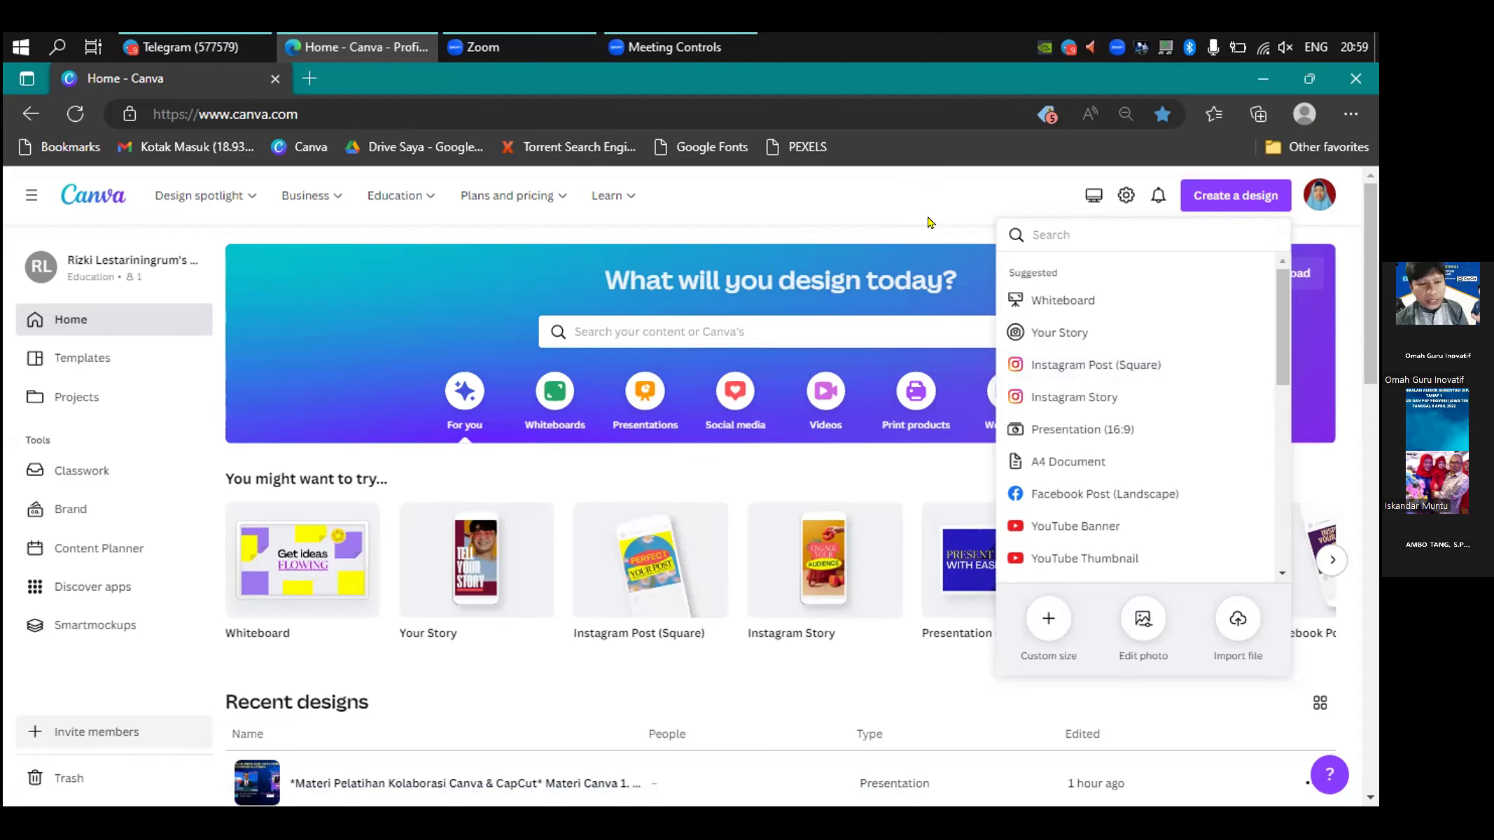
click(1210, 200)
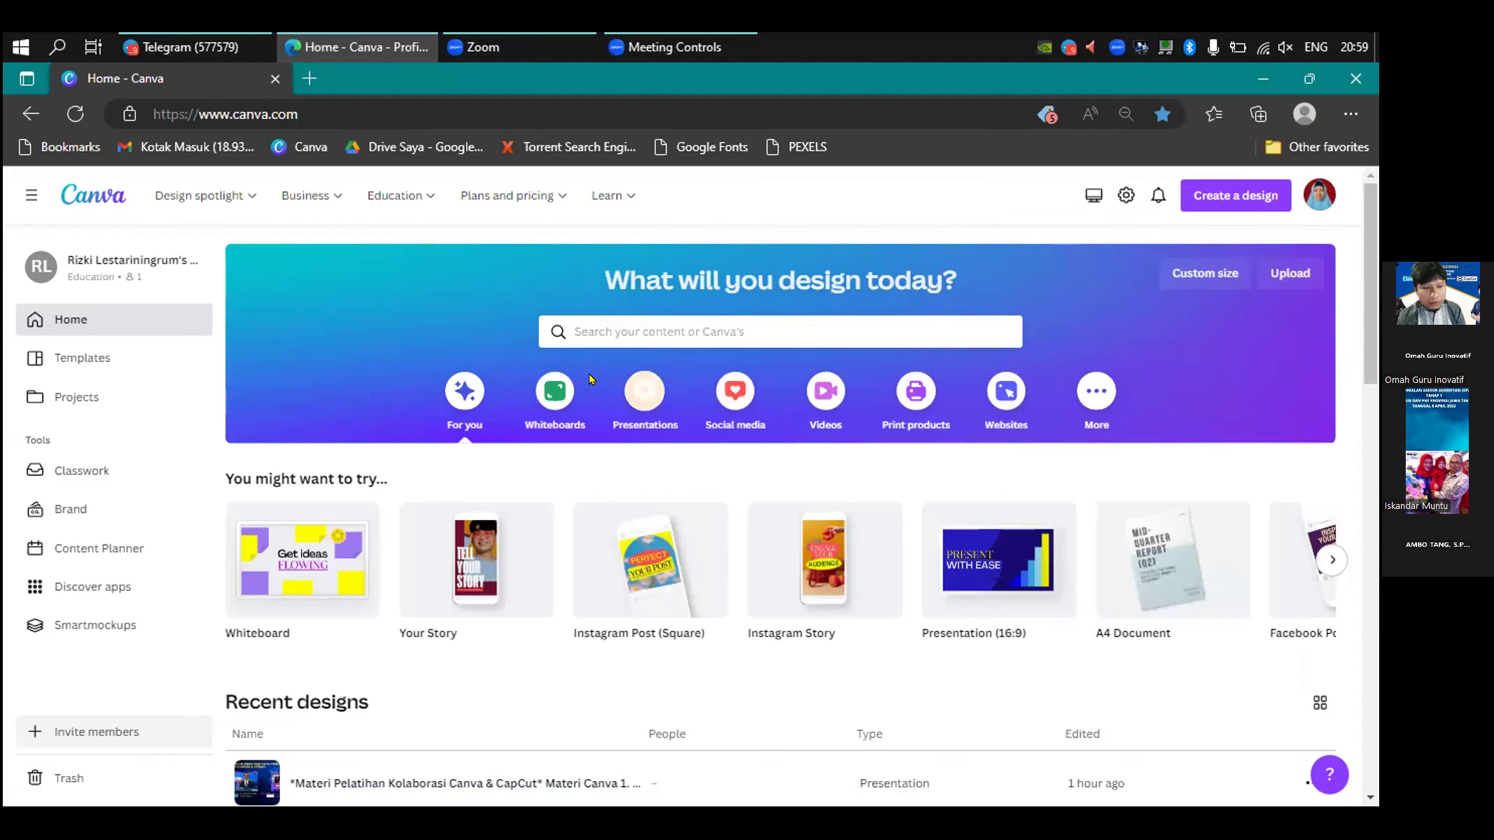
- Open YouTube in a new tab, go to the signed-in account's own channel and pause its featured video
mouse_move(768, 48)
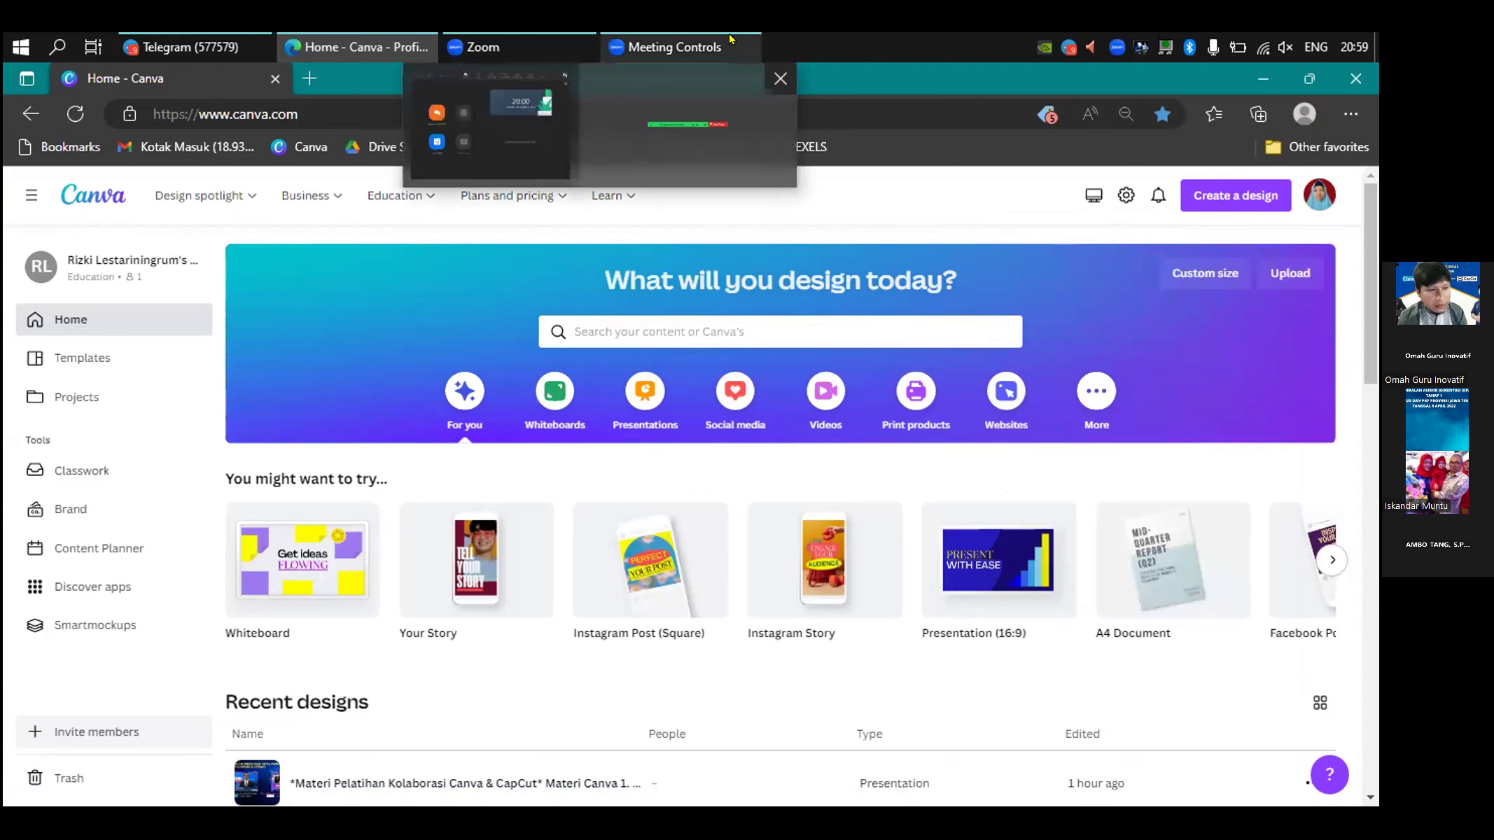
click(310, 79)
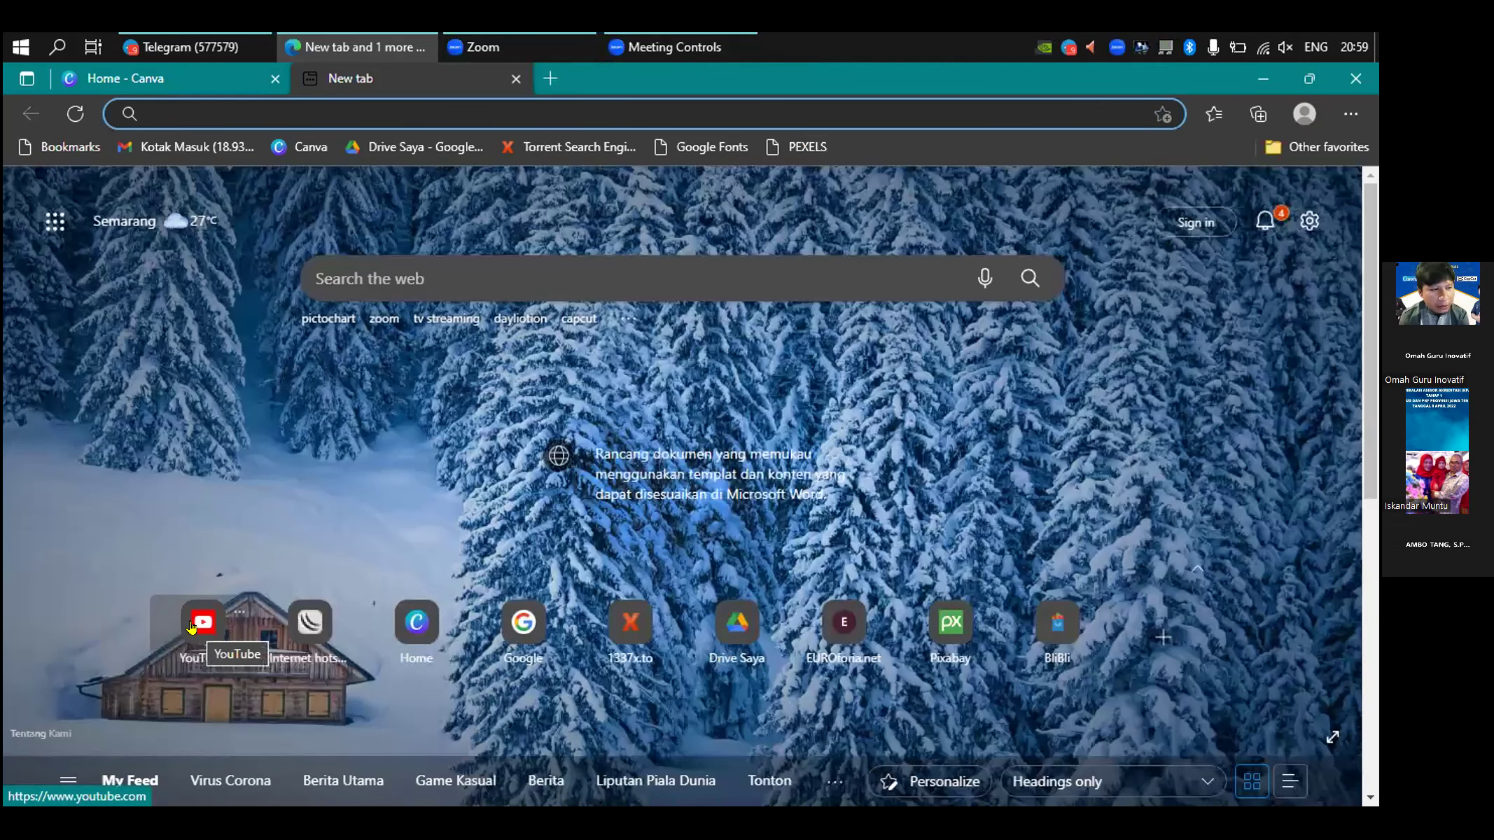
click(192, 625)
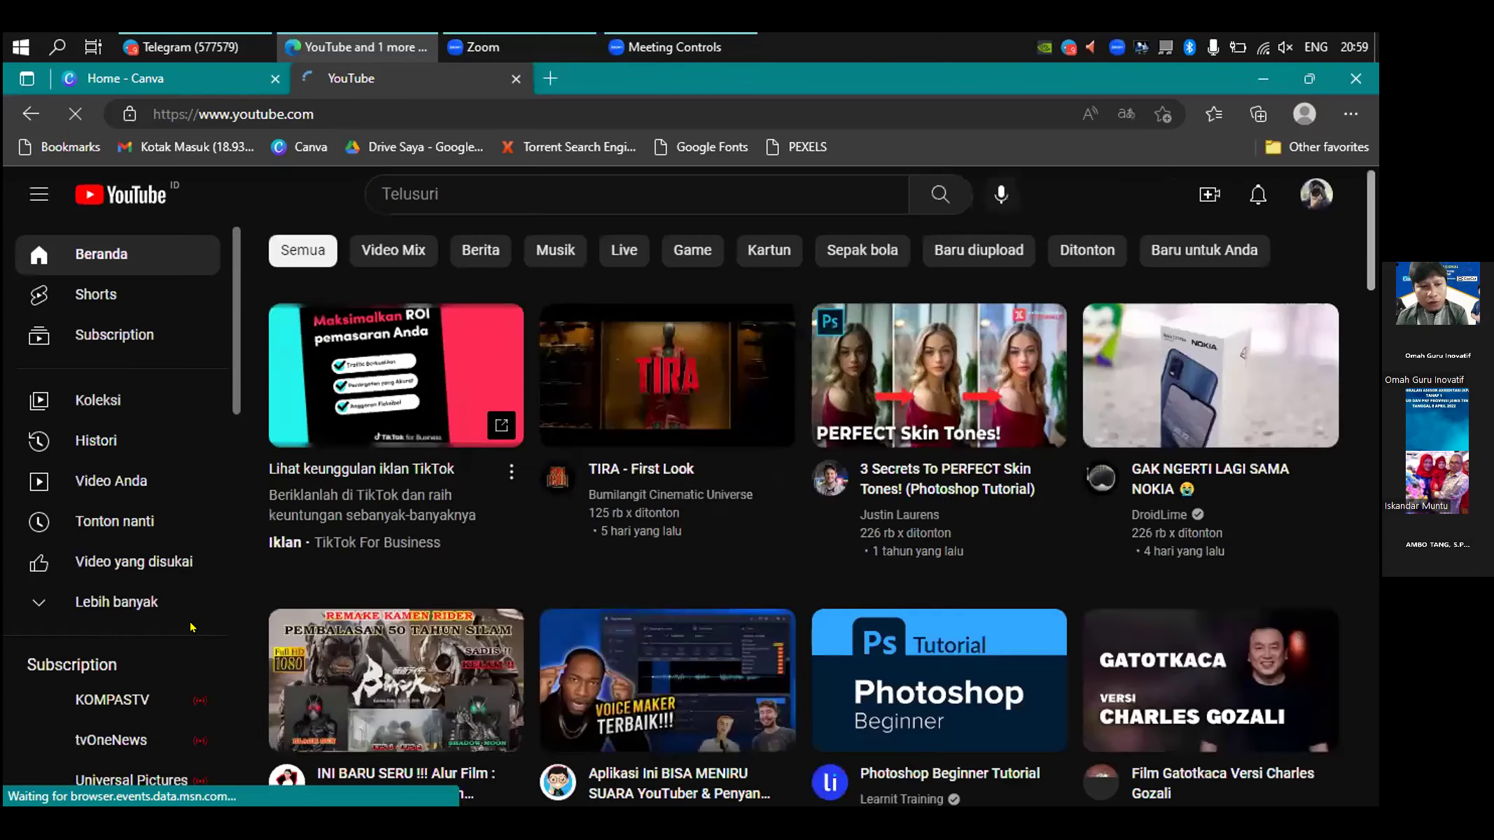
click(1306, 194)
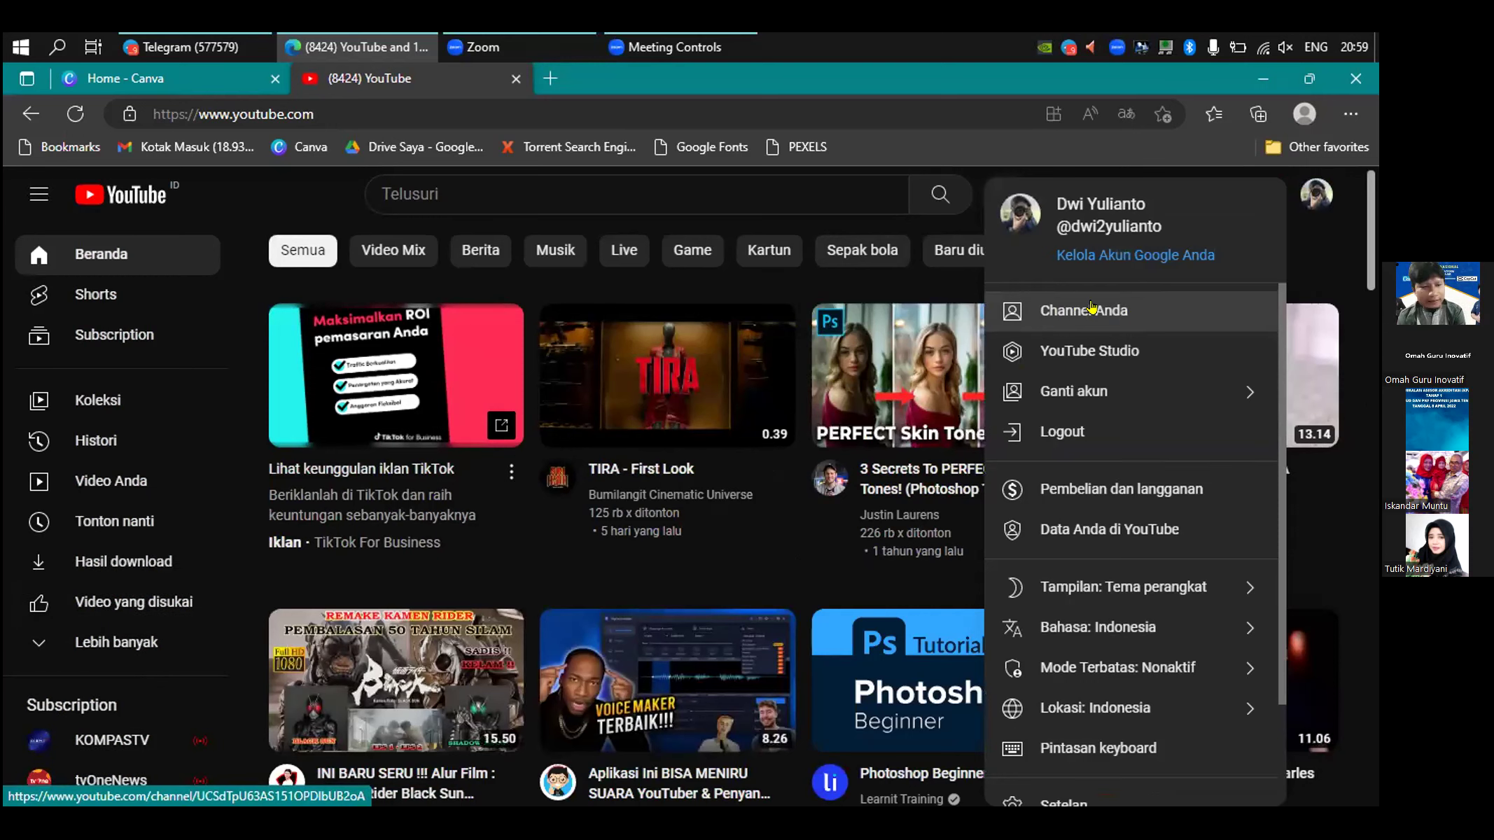
click(1090, 314)
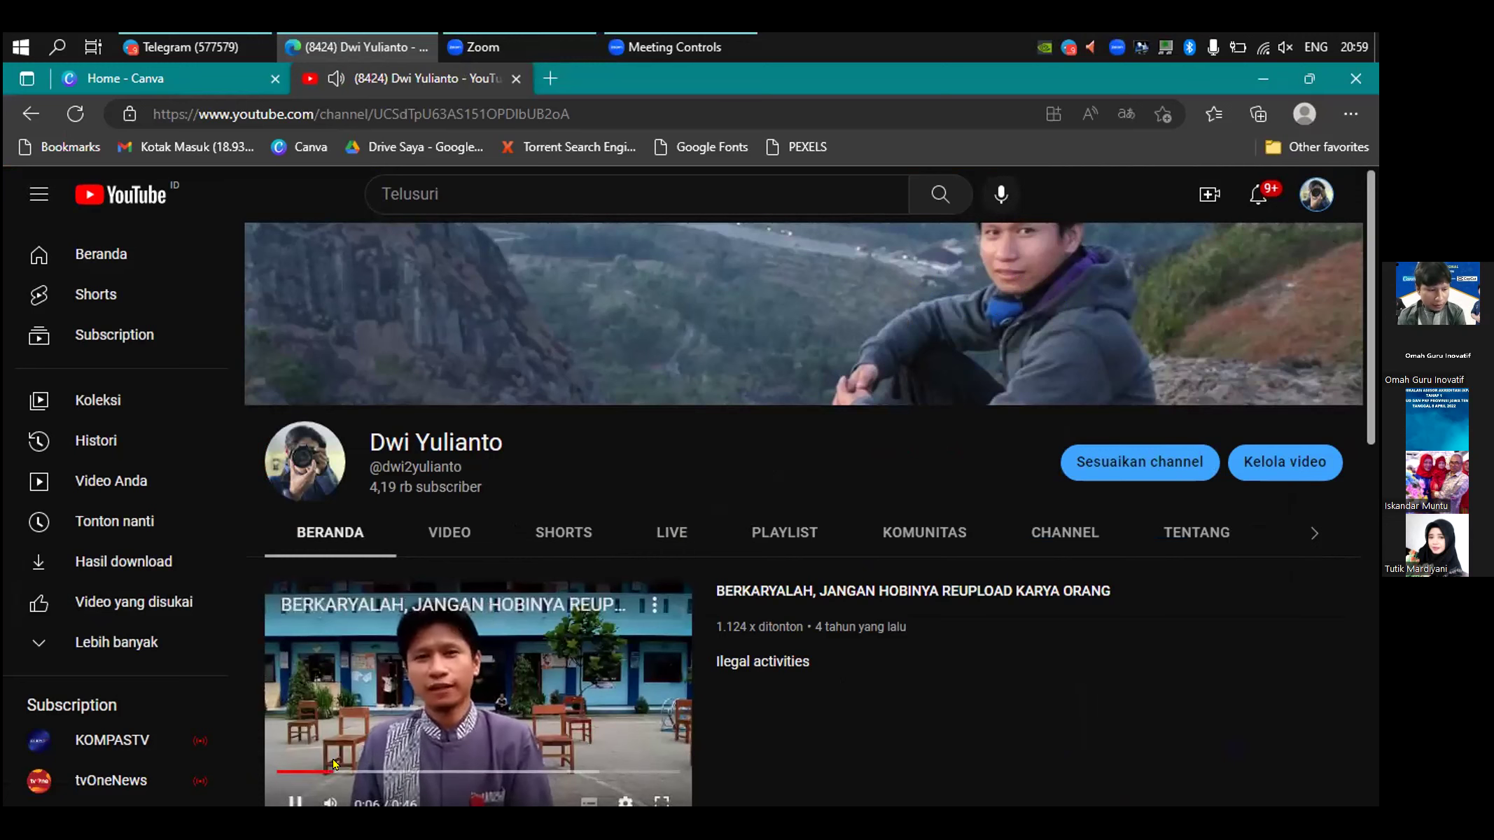
click(292, 780)
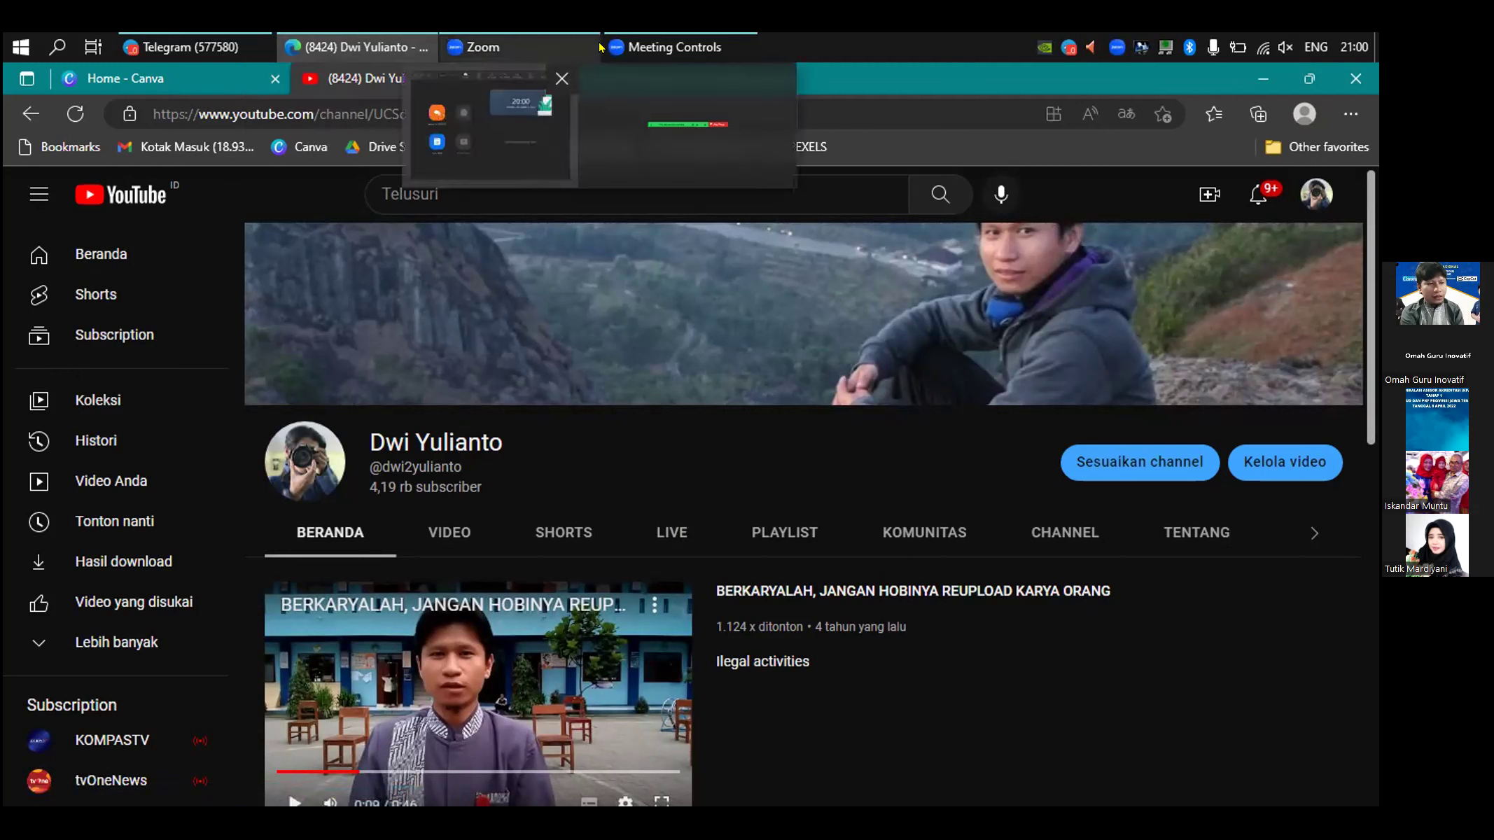
- Return to the Canva home page and open the list of formats for a new design
click(216, 86)
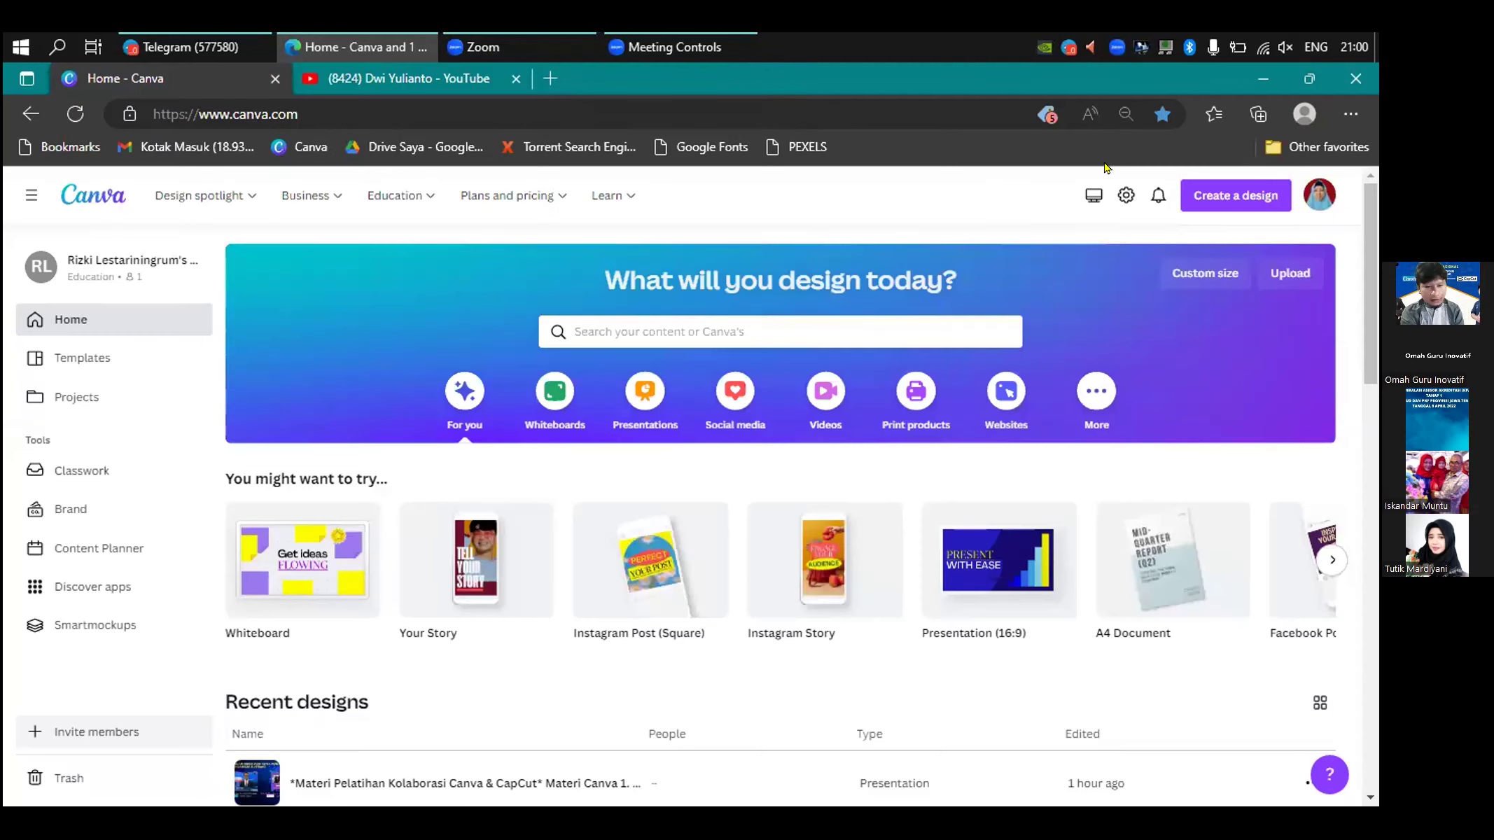
click(1238, 201)
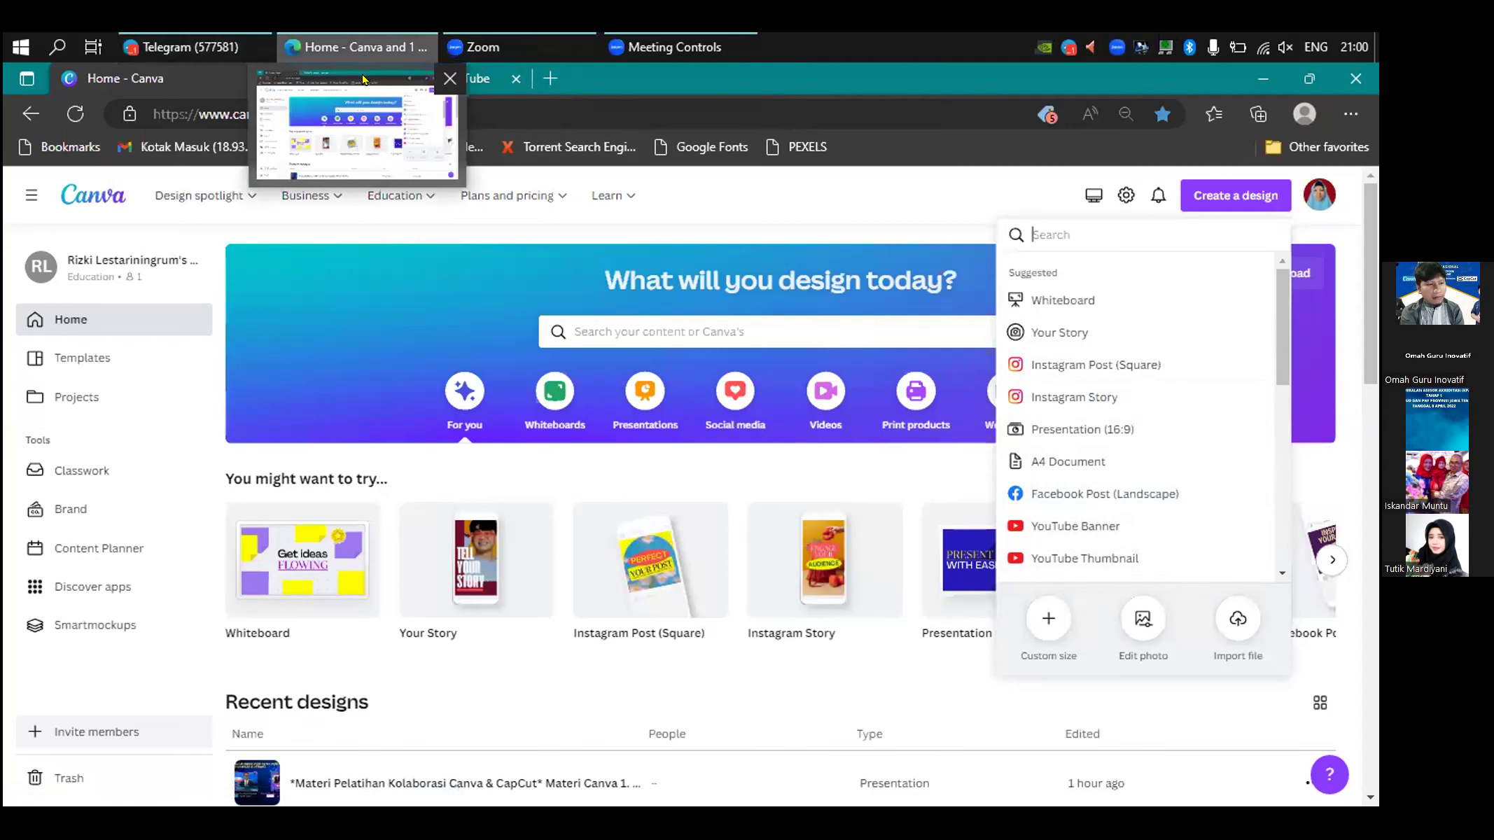
- Go back to the YouTube channel page and examine its uploaded videos and Shorts
mouse_move(492, 70)
click(361, 77)
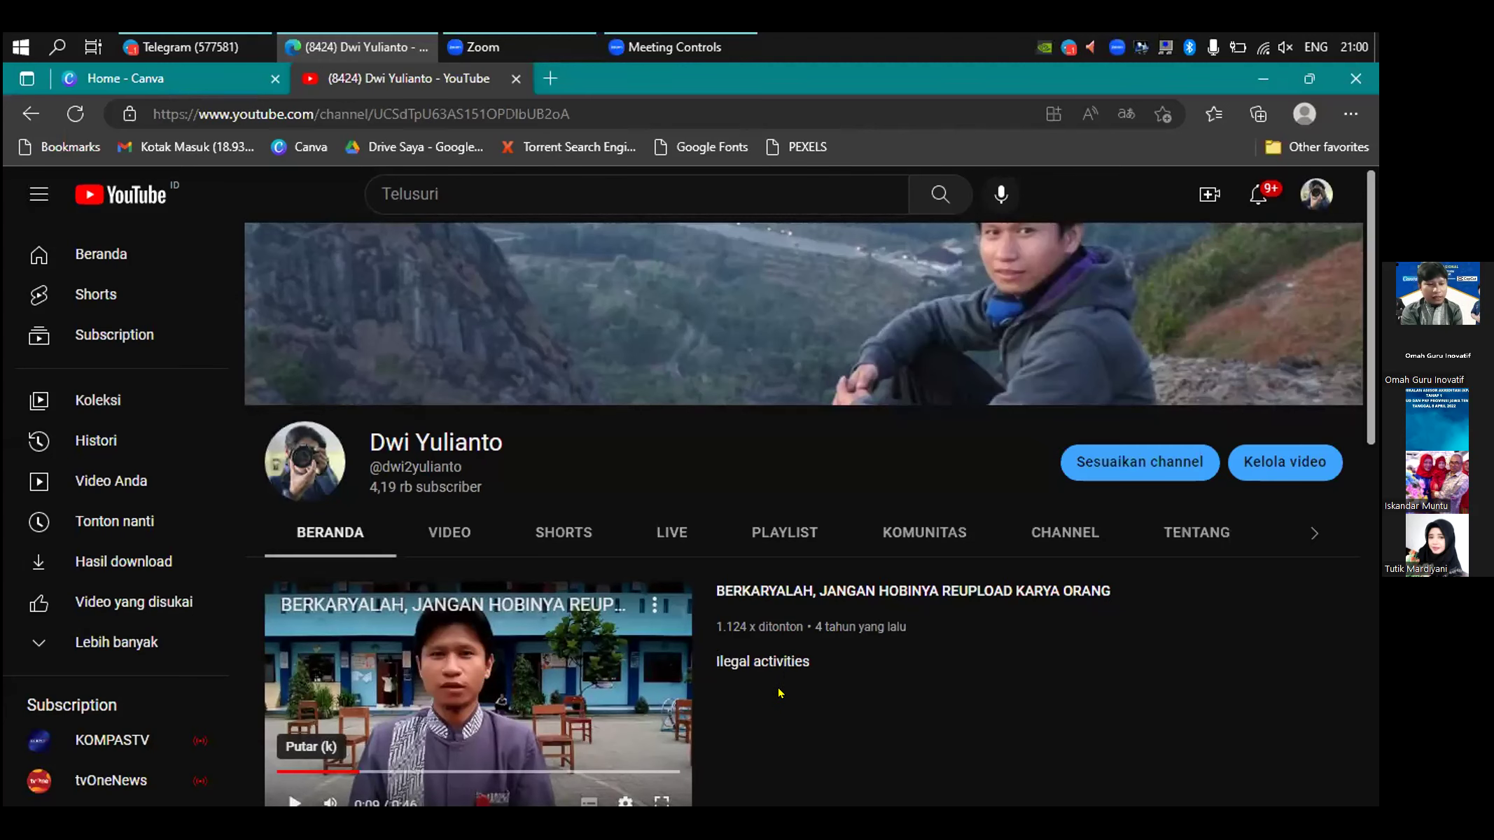
scroll(779, 693, down, 6)
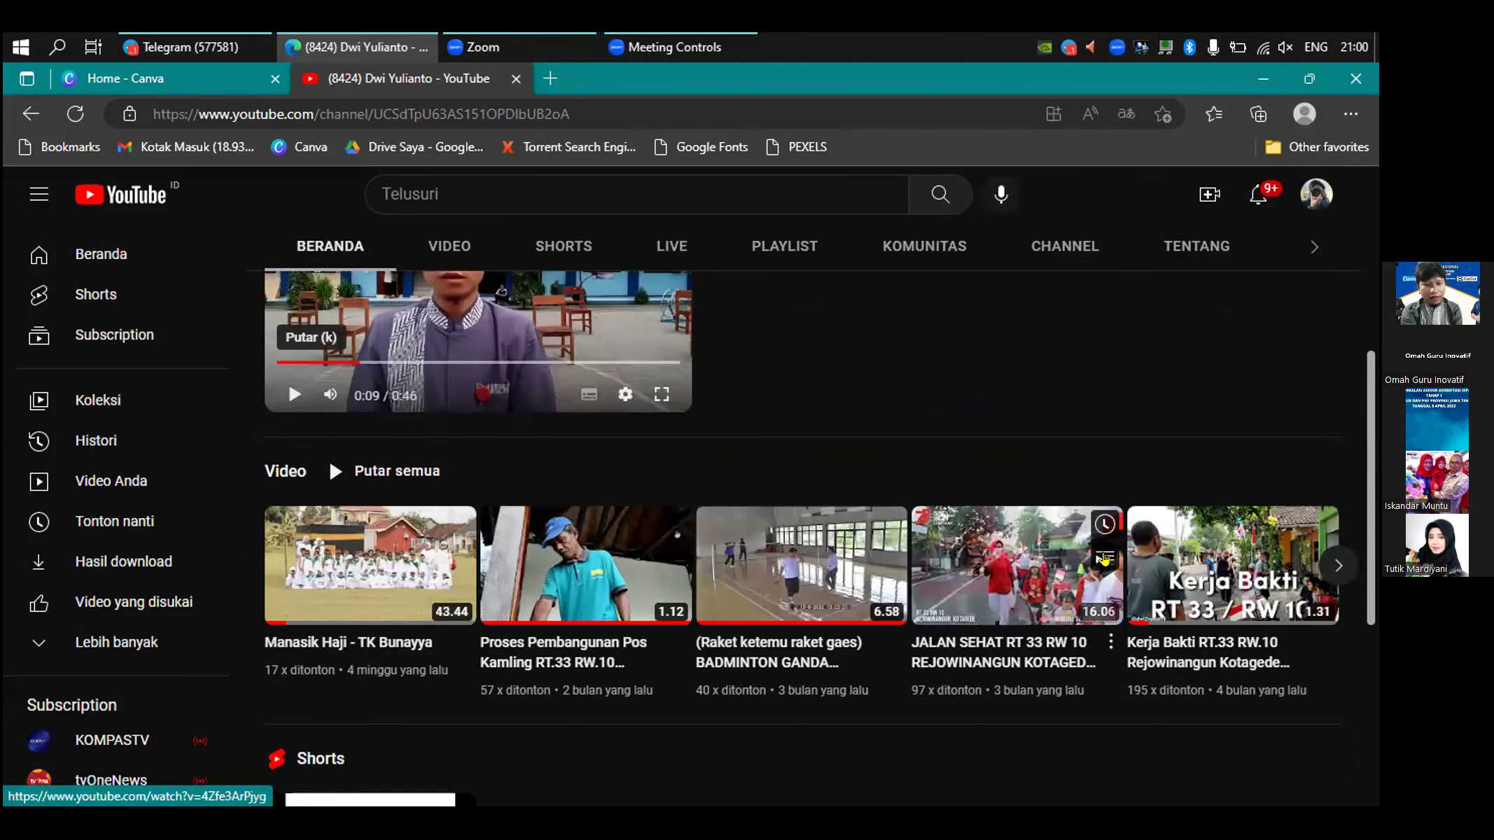
scroll(1168, 345, down, 2)
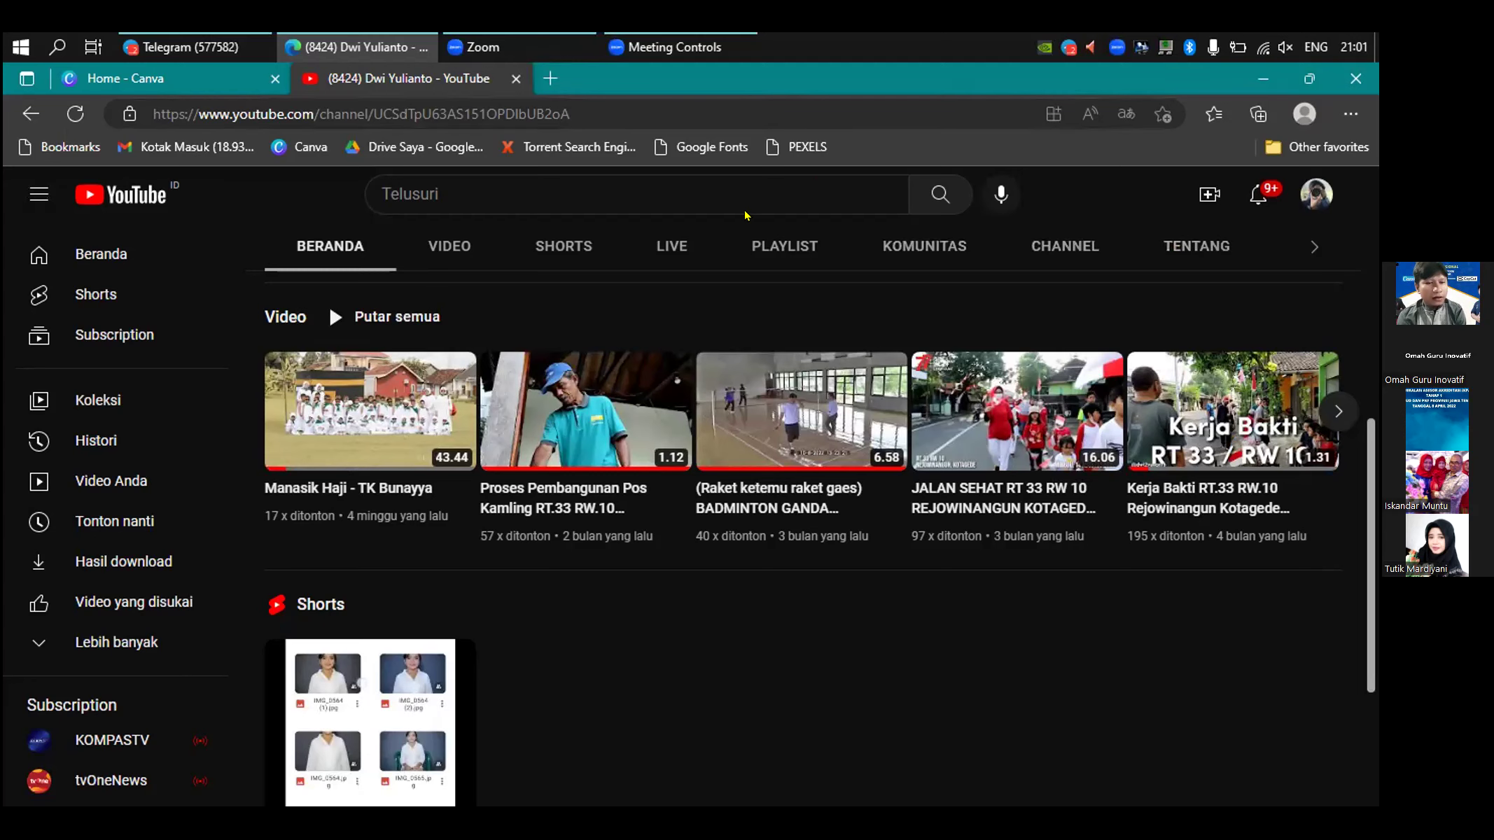
- Search YouTube for "close the door corbuzier"
click(580, 194)
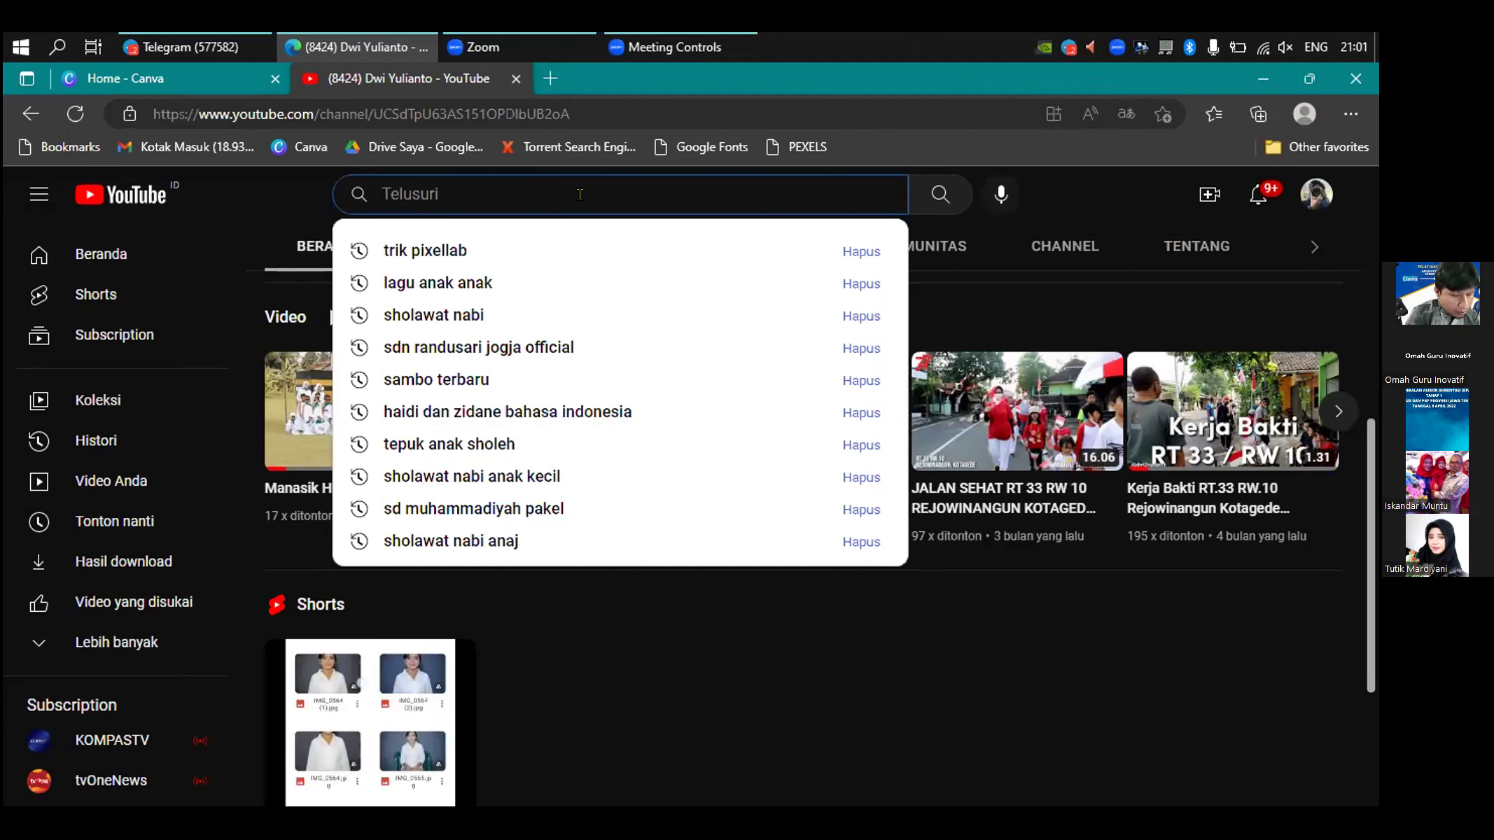
text(c)
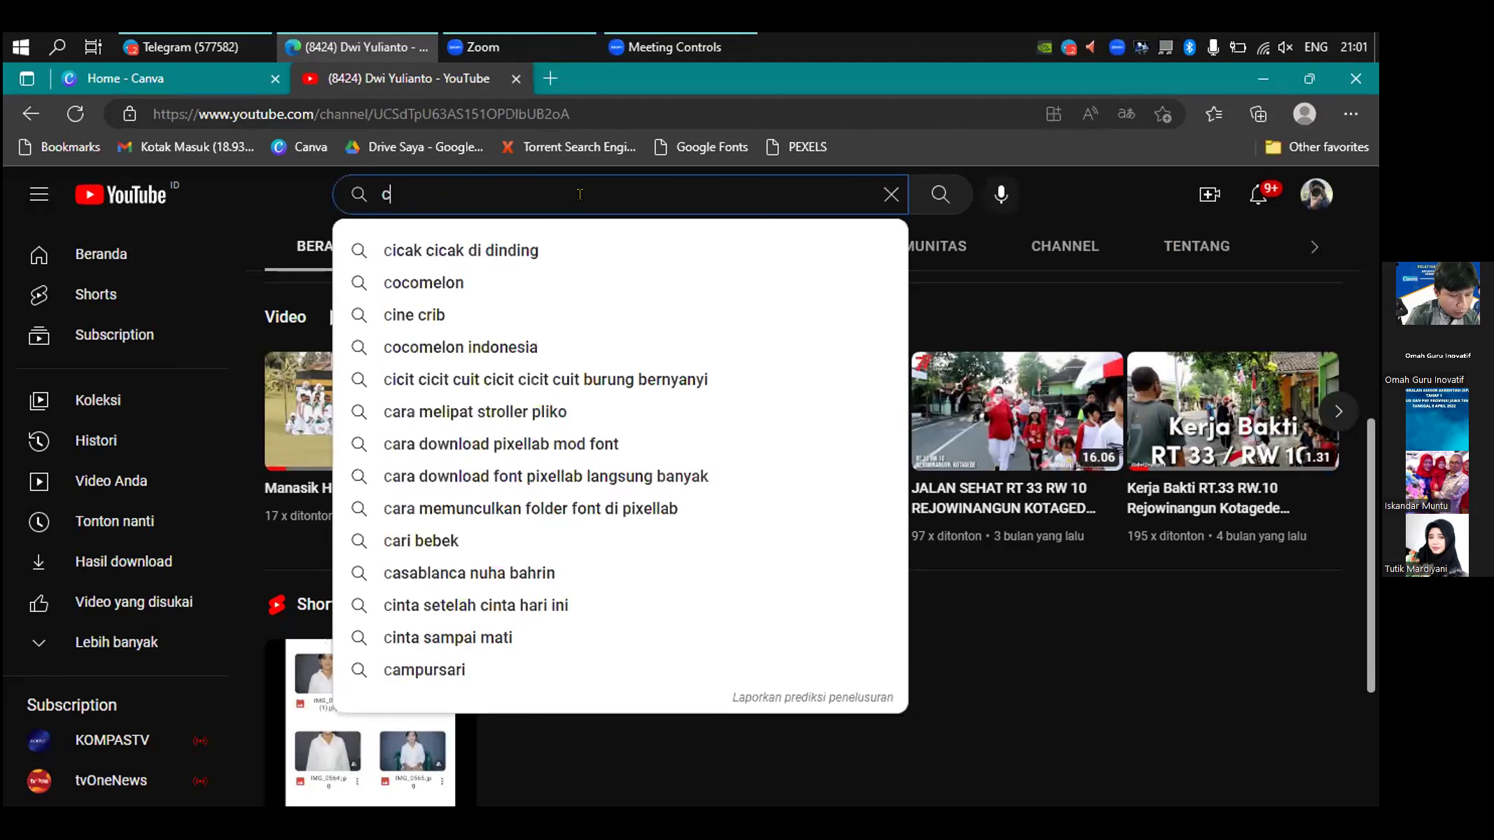
text(lose)
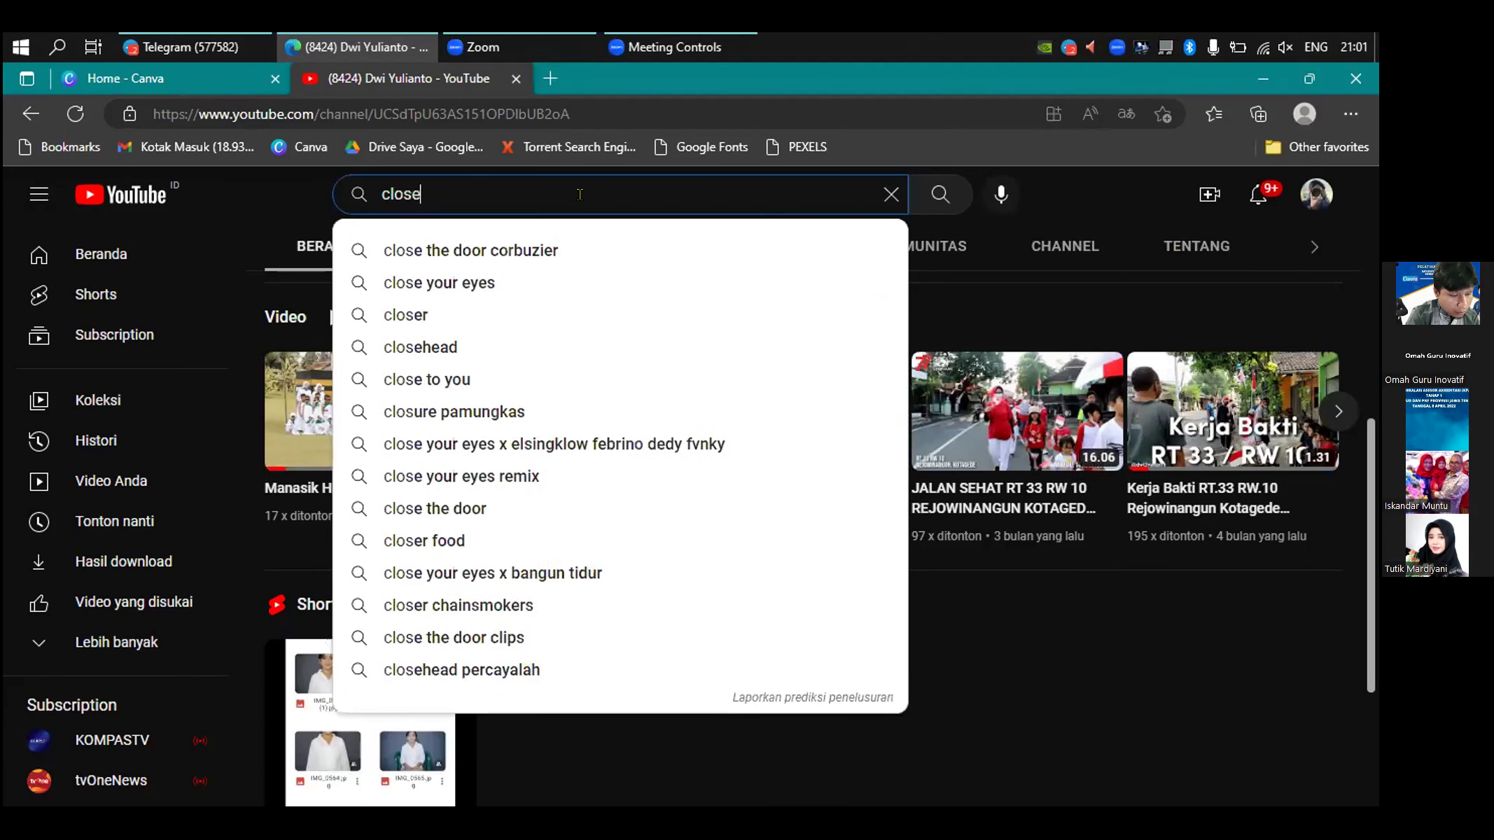
click(544, 255)
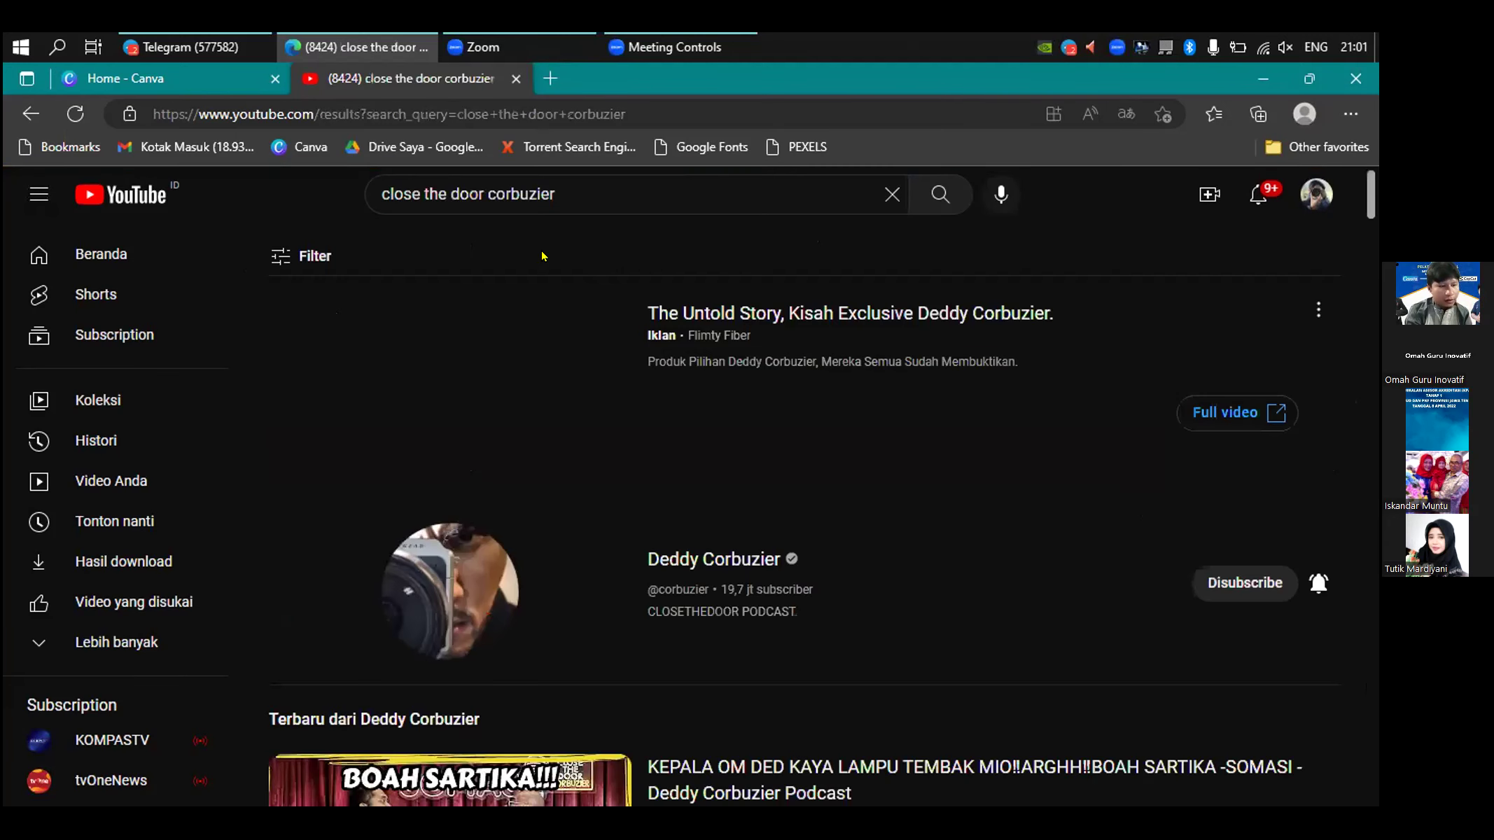
- Examine the thumbnails and titles of the latest Deddy Corbuzier podcast videos in the search results
scroll(862, 428, down, 3)
scroll(863, 429, down, 6)
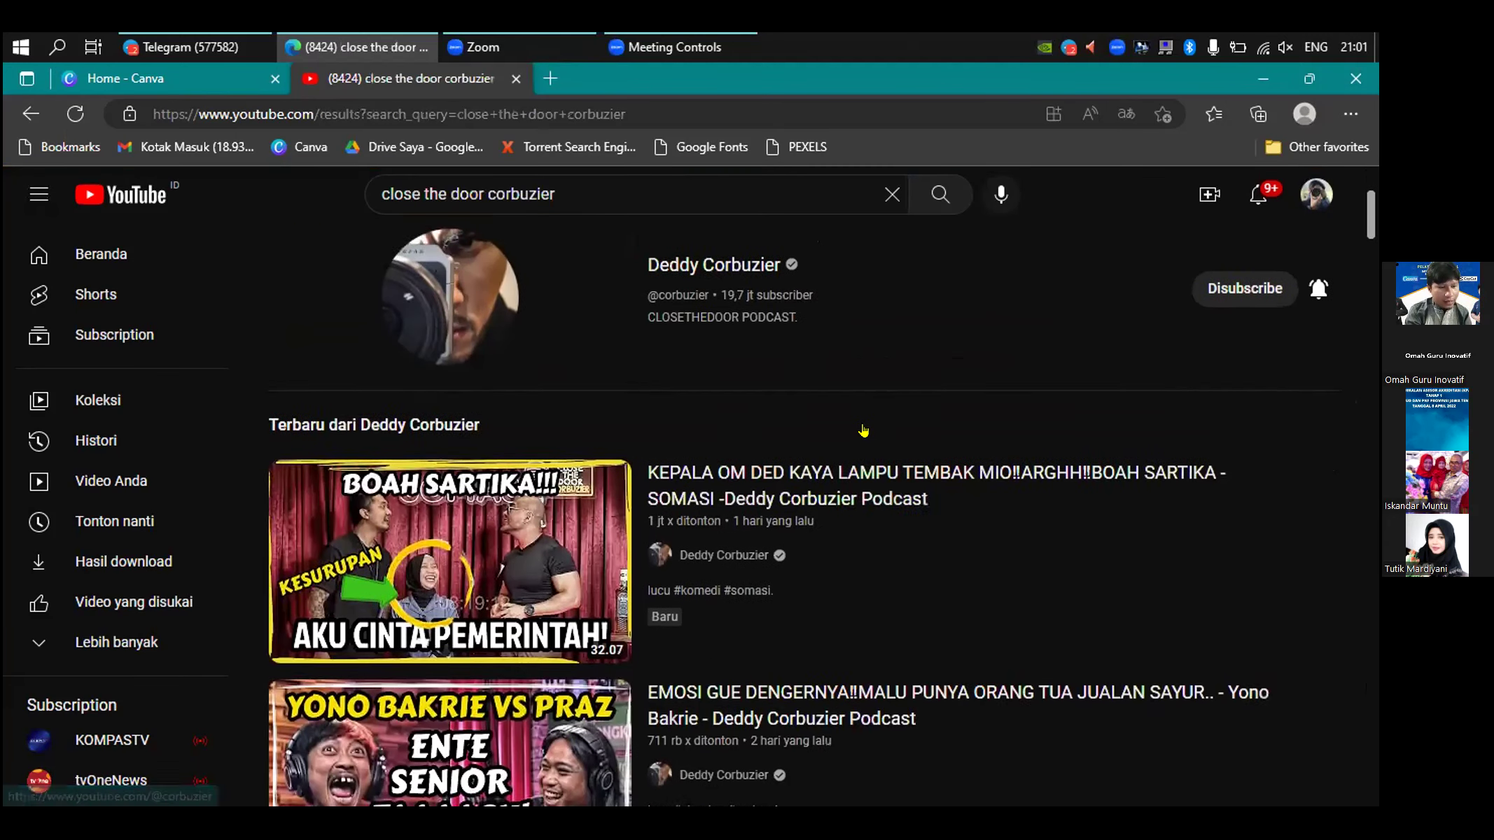
scroll(862, 429, up, 3)
scroll(862, 428, down, 1)
scroll(1250, 416, up, 1)
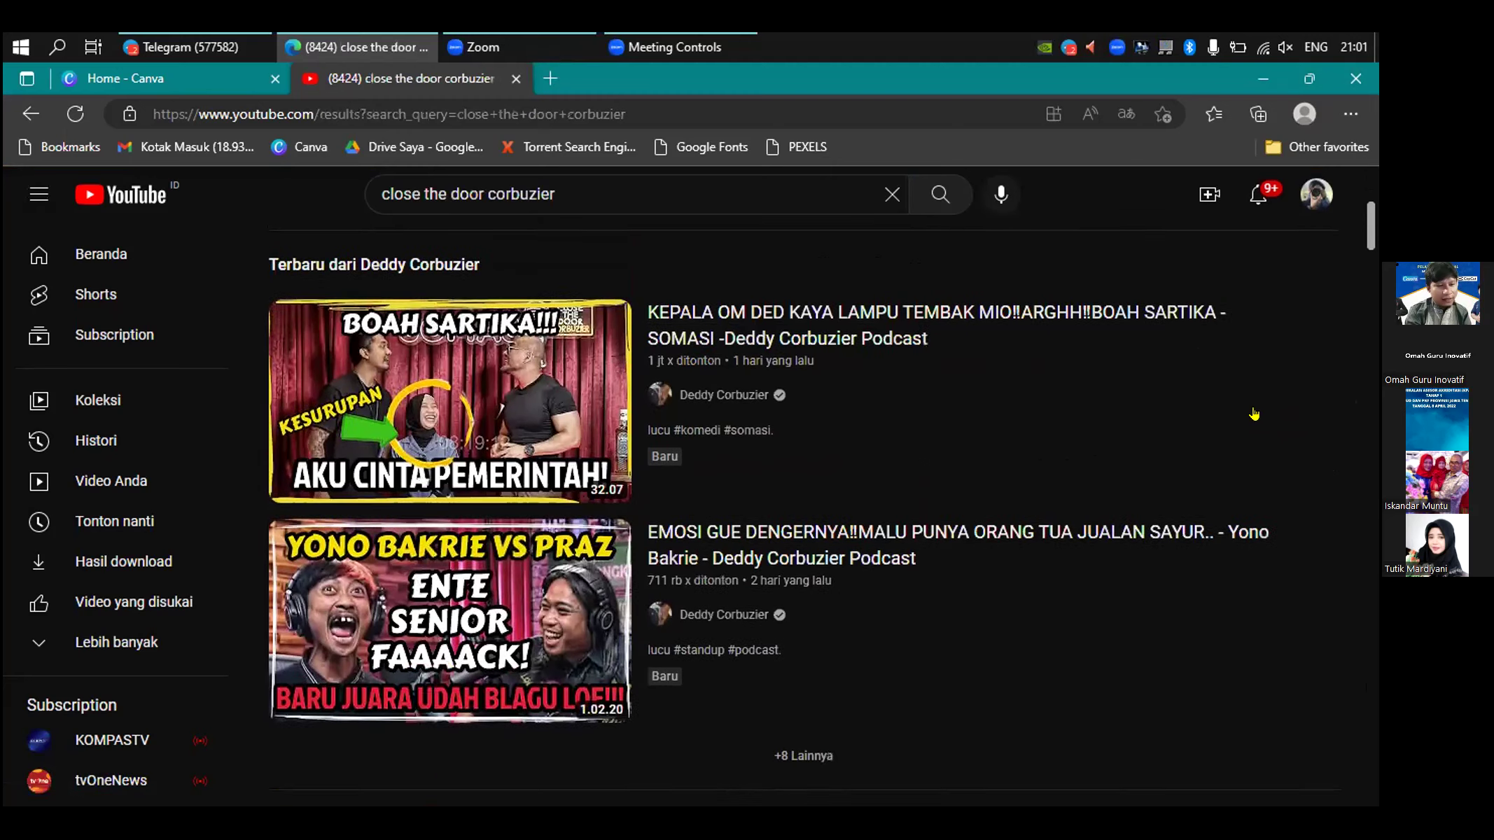
scroll(1250, 414, up, 7)
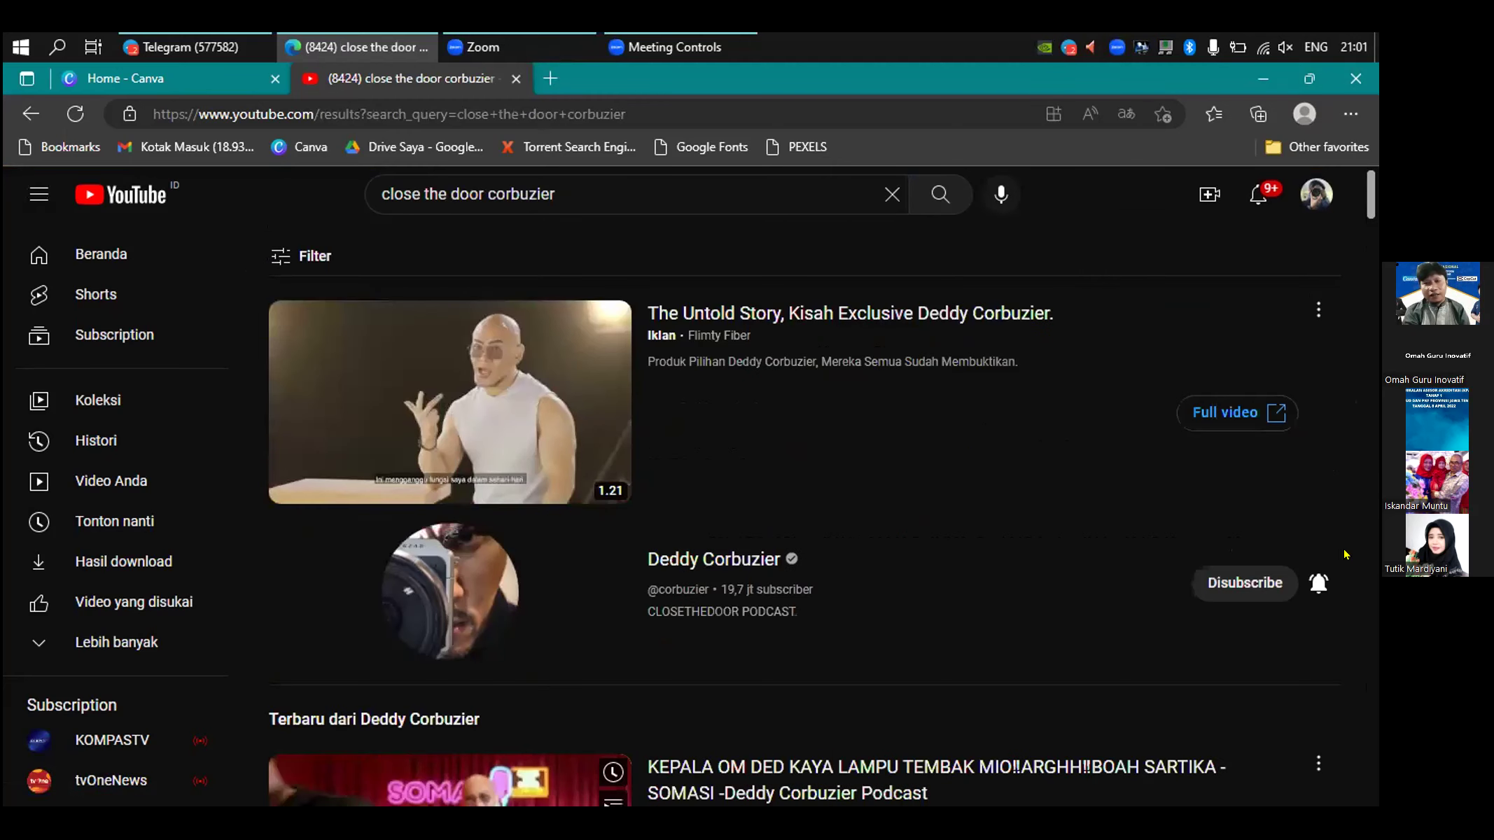
scroll(1316, 575, down, 4)
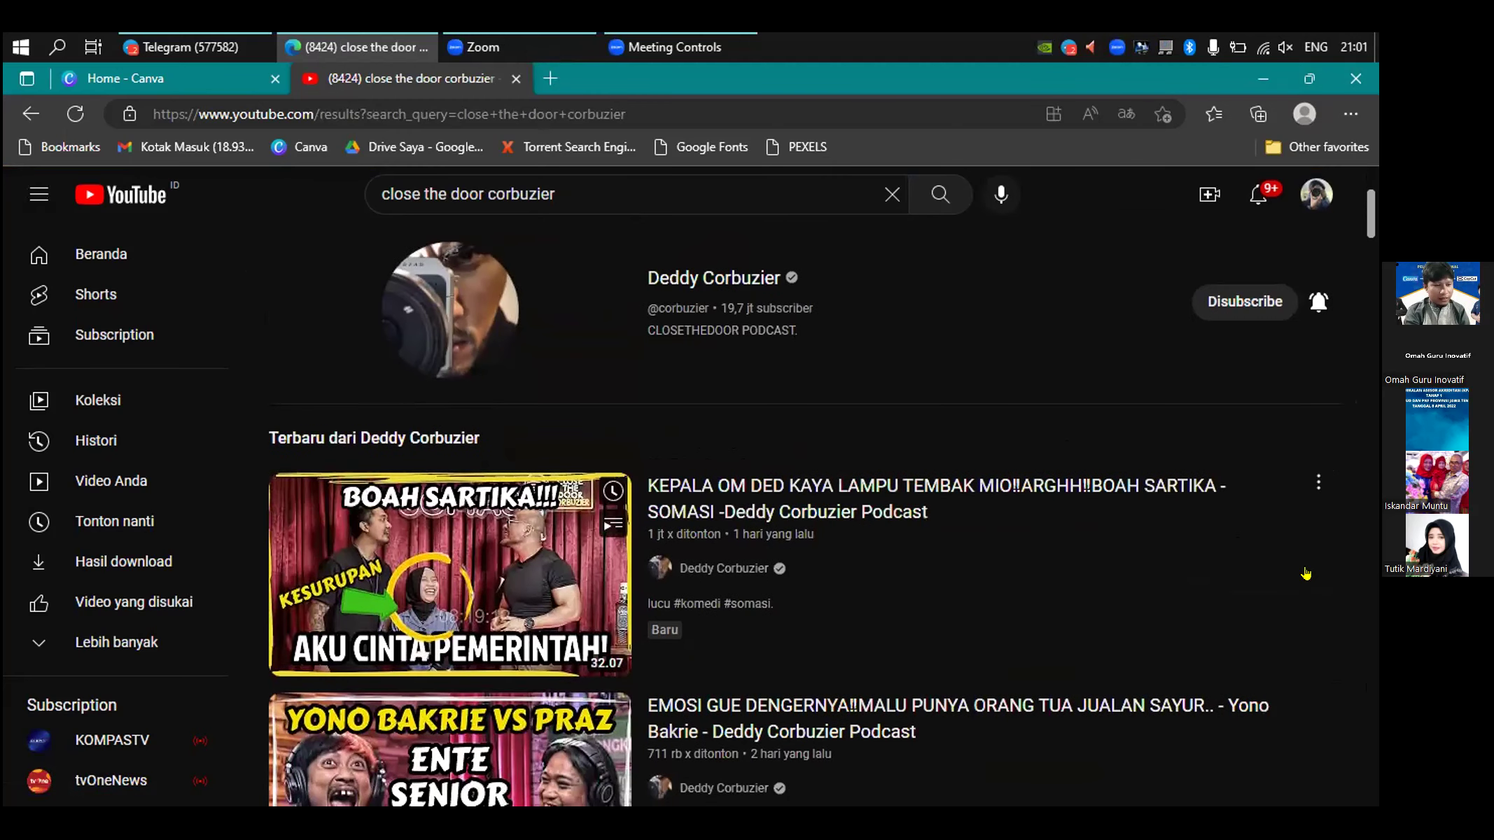
scroll(1305, 572, down, 3)
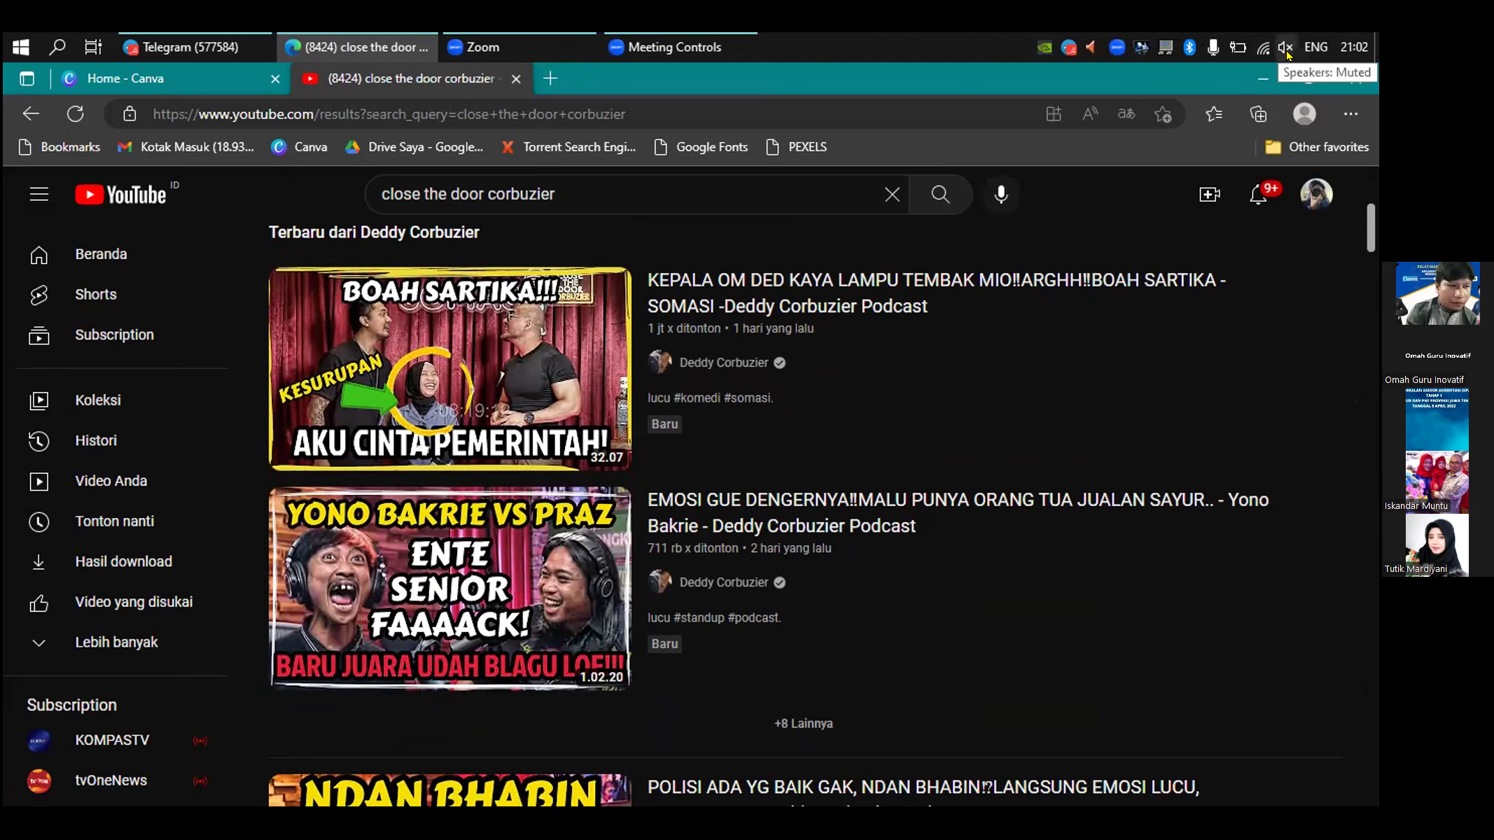
- Return to the Canva home page and reset the browser page zoom to 100%
click(168, 78)
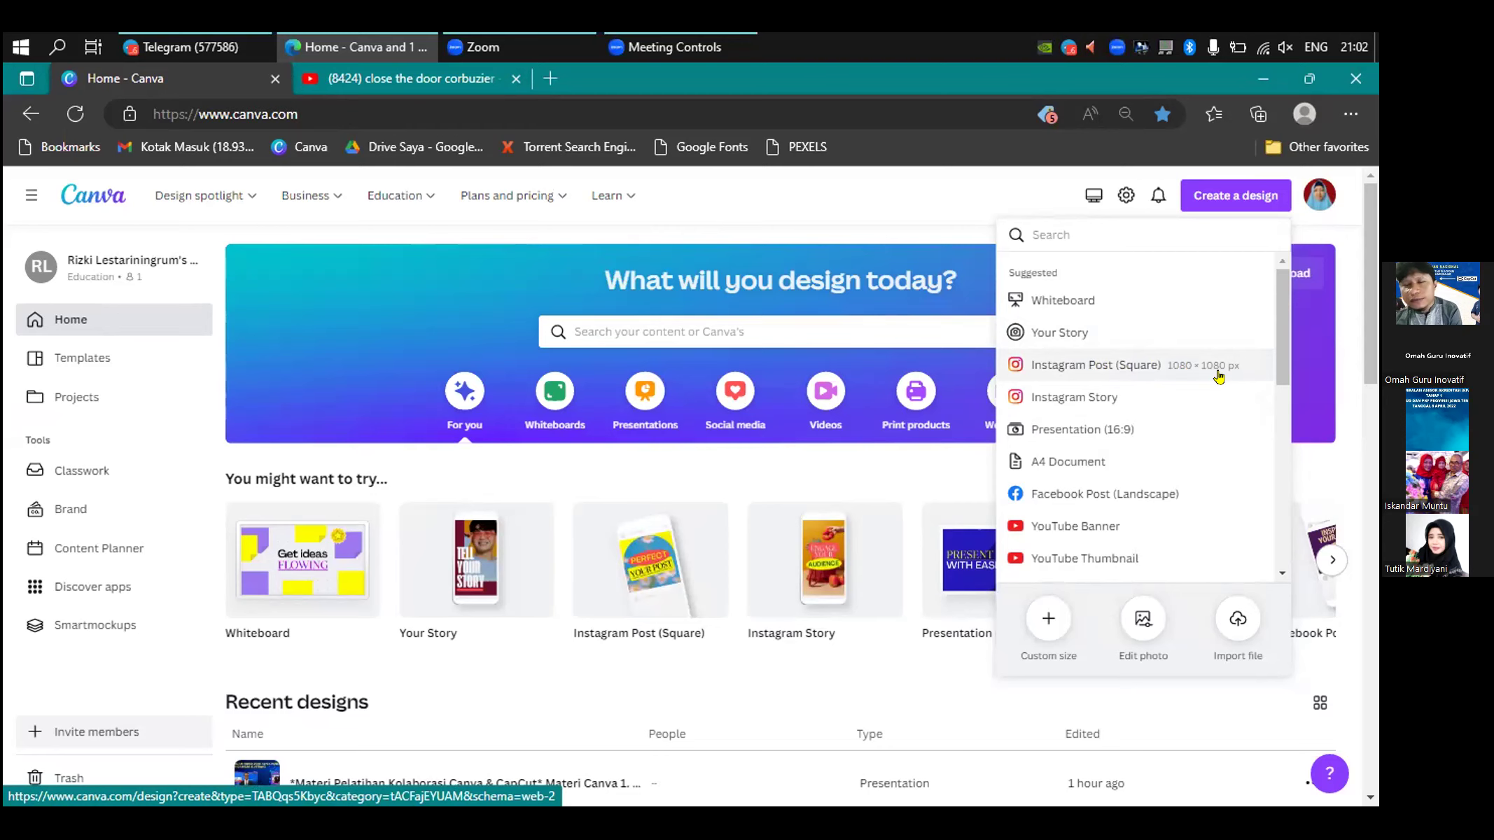
key(ctrl+minus)
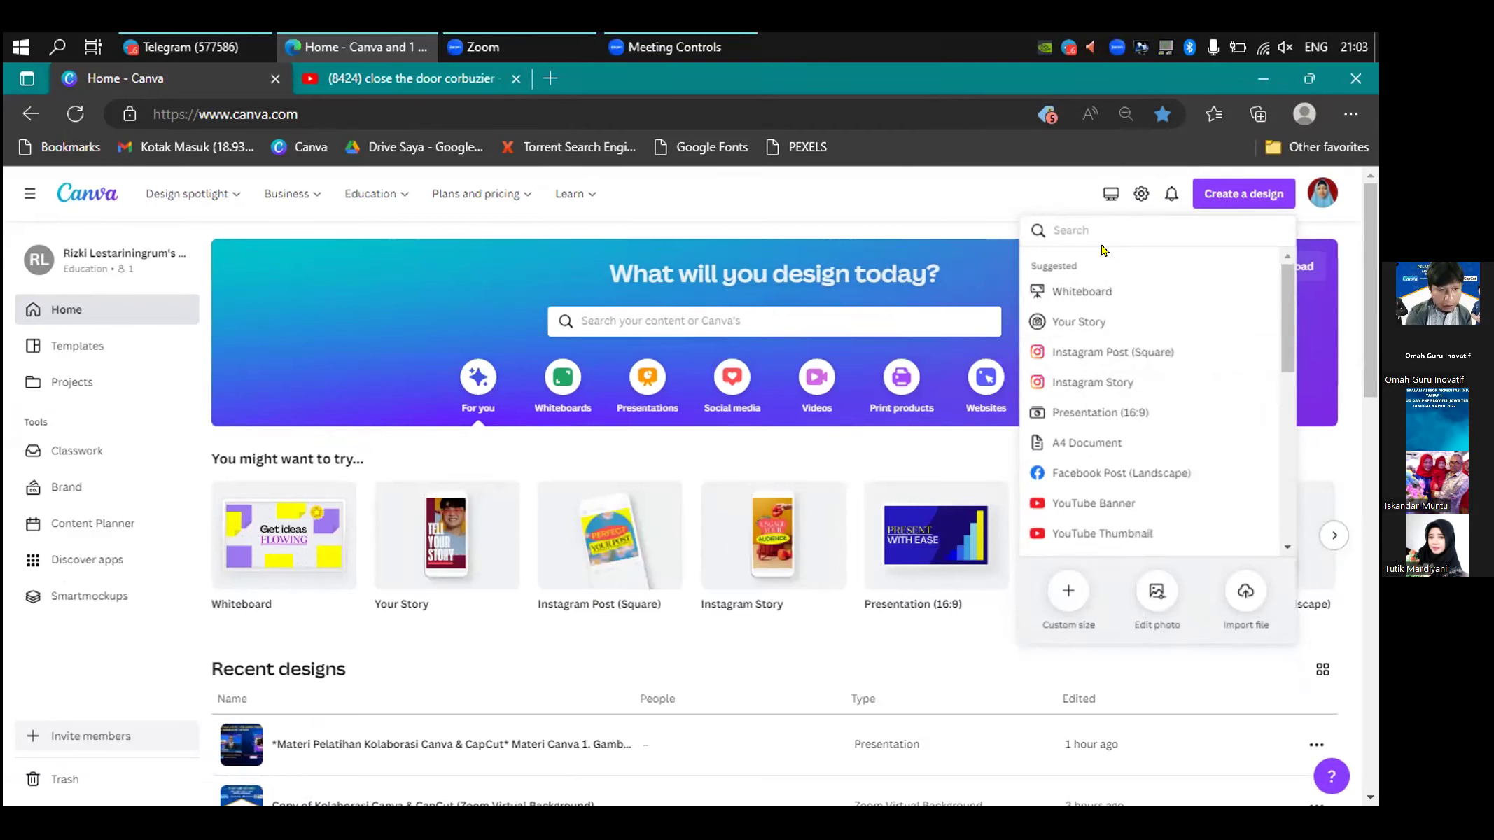
click(1123, 113)
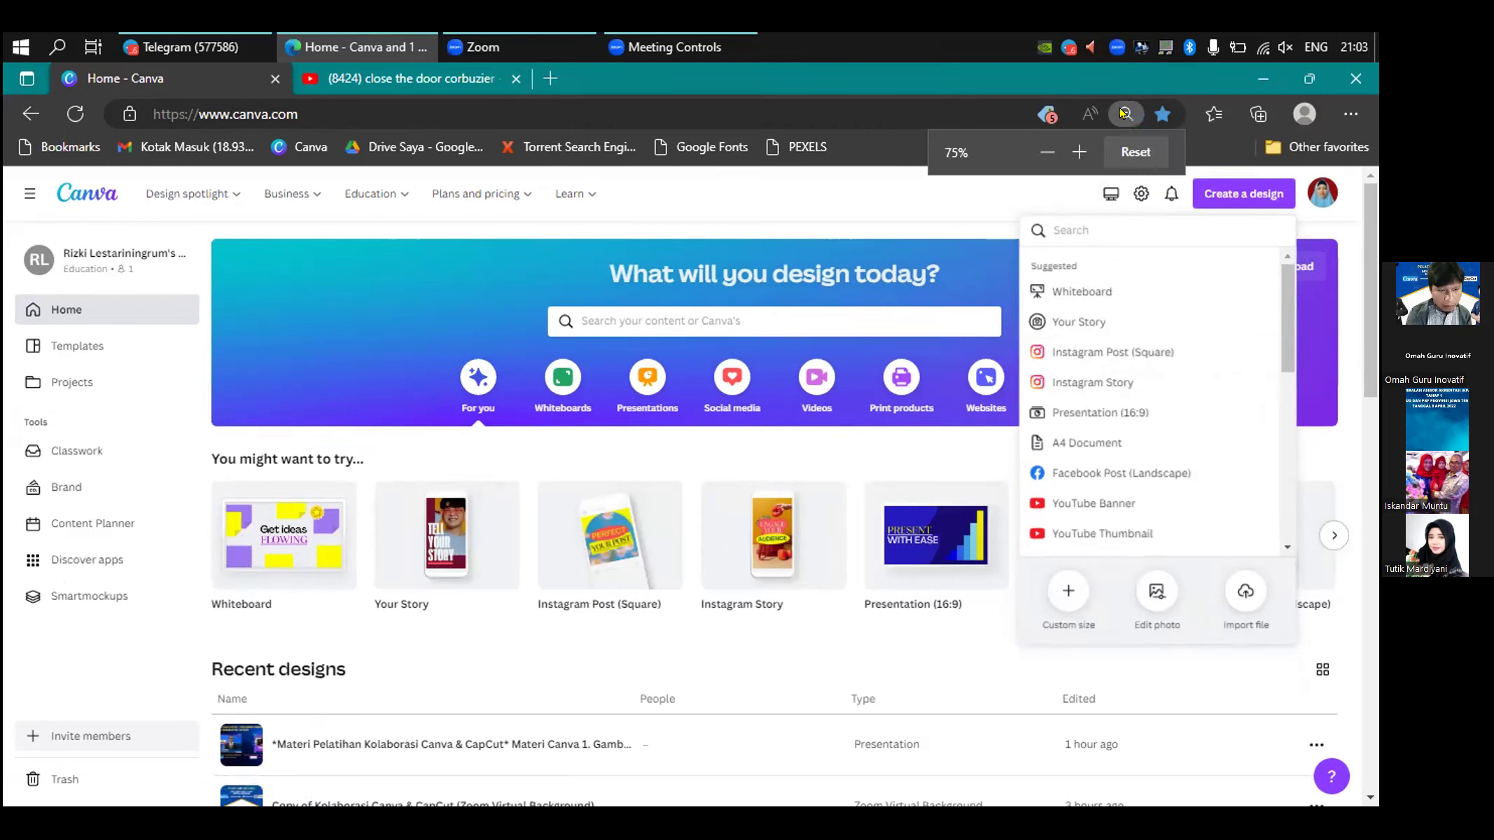
click(1132, 152)
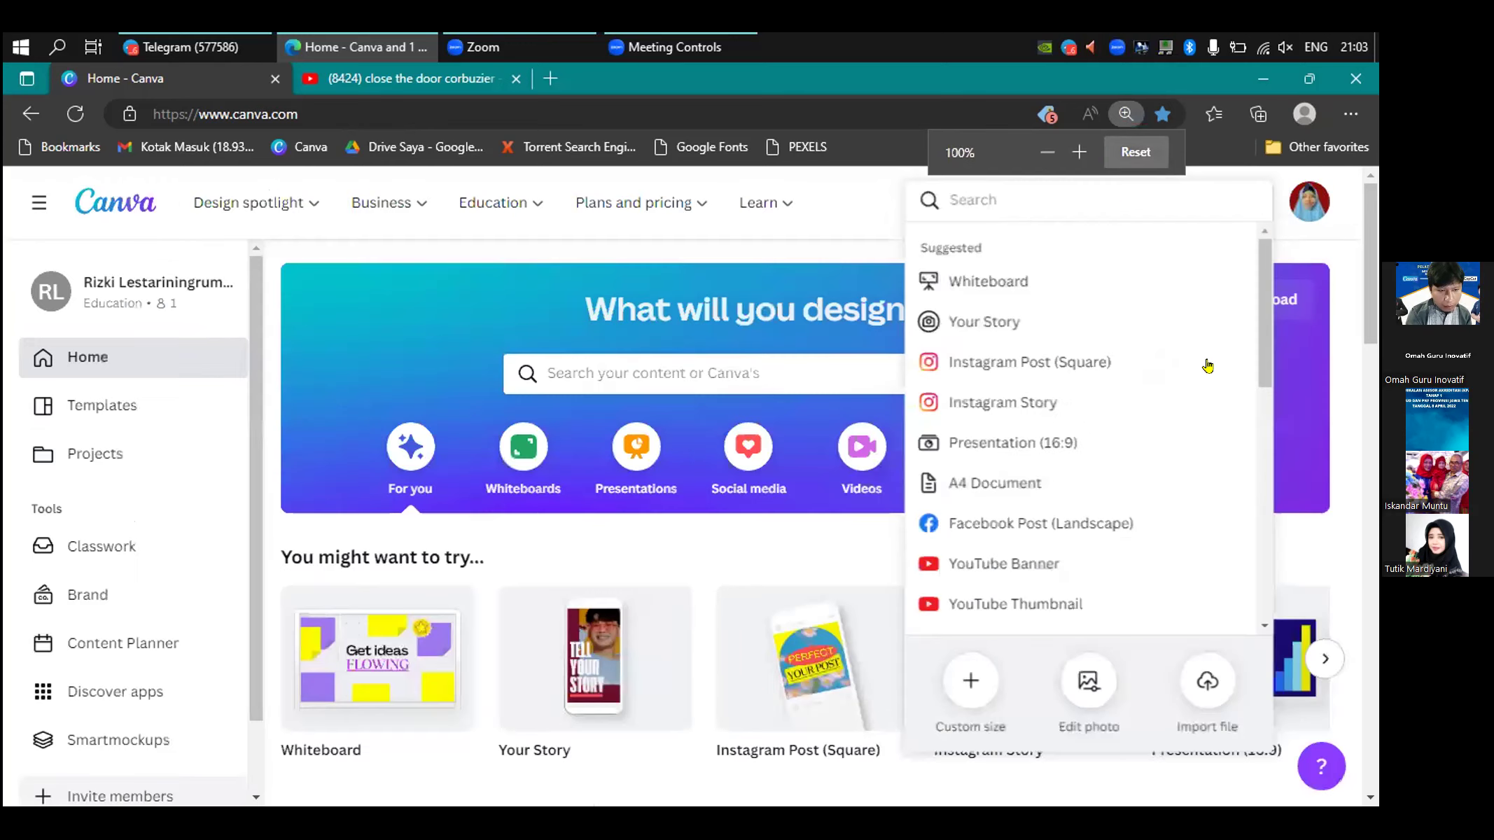
- Create a blank Instagram Post (Square) design and set its canvas zoom to 33%
click(1065, 362)
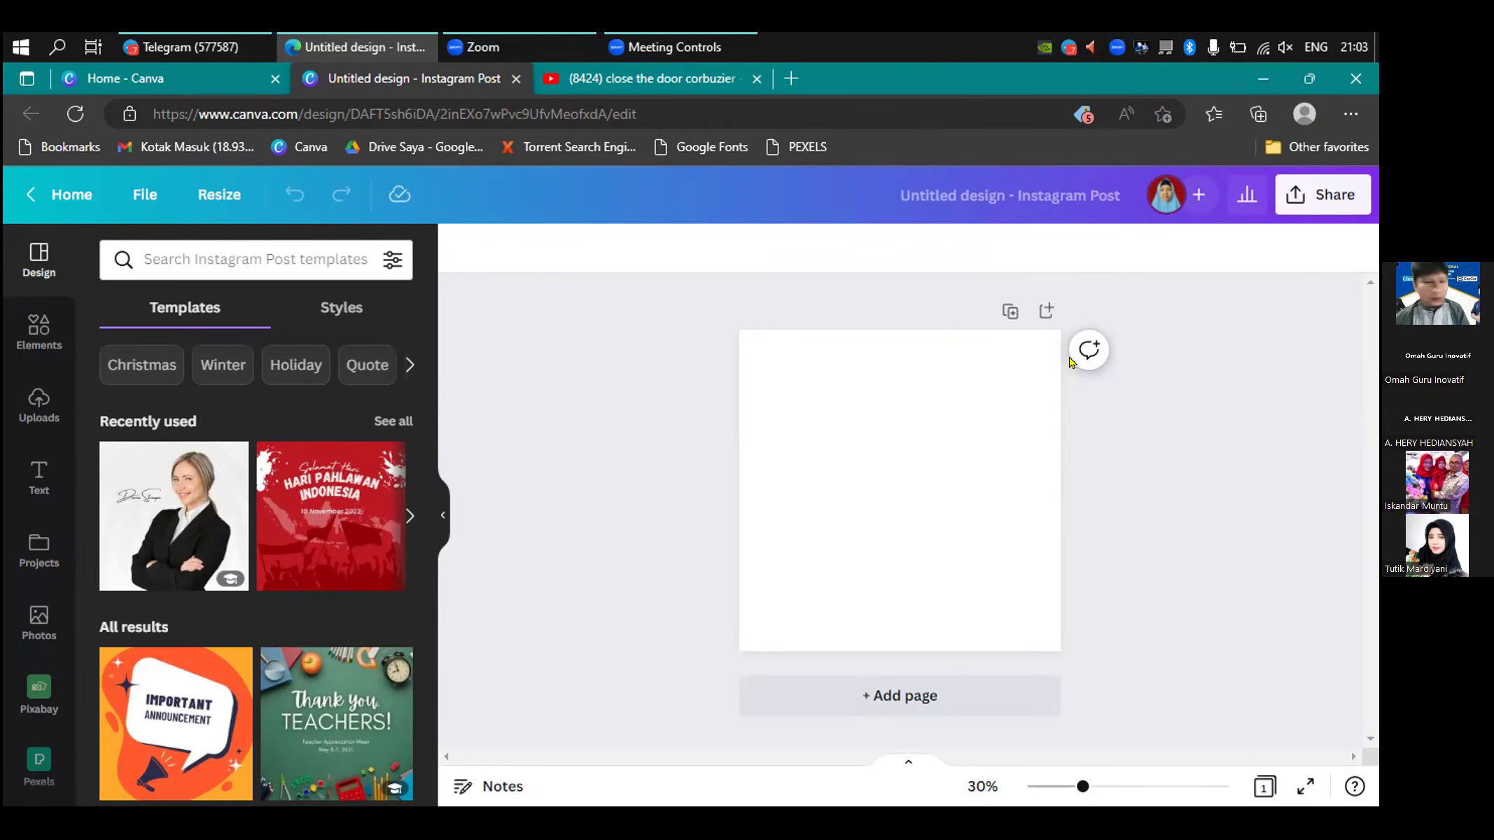
key(ctrl+minus)
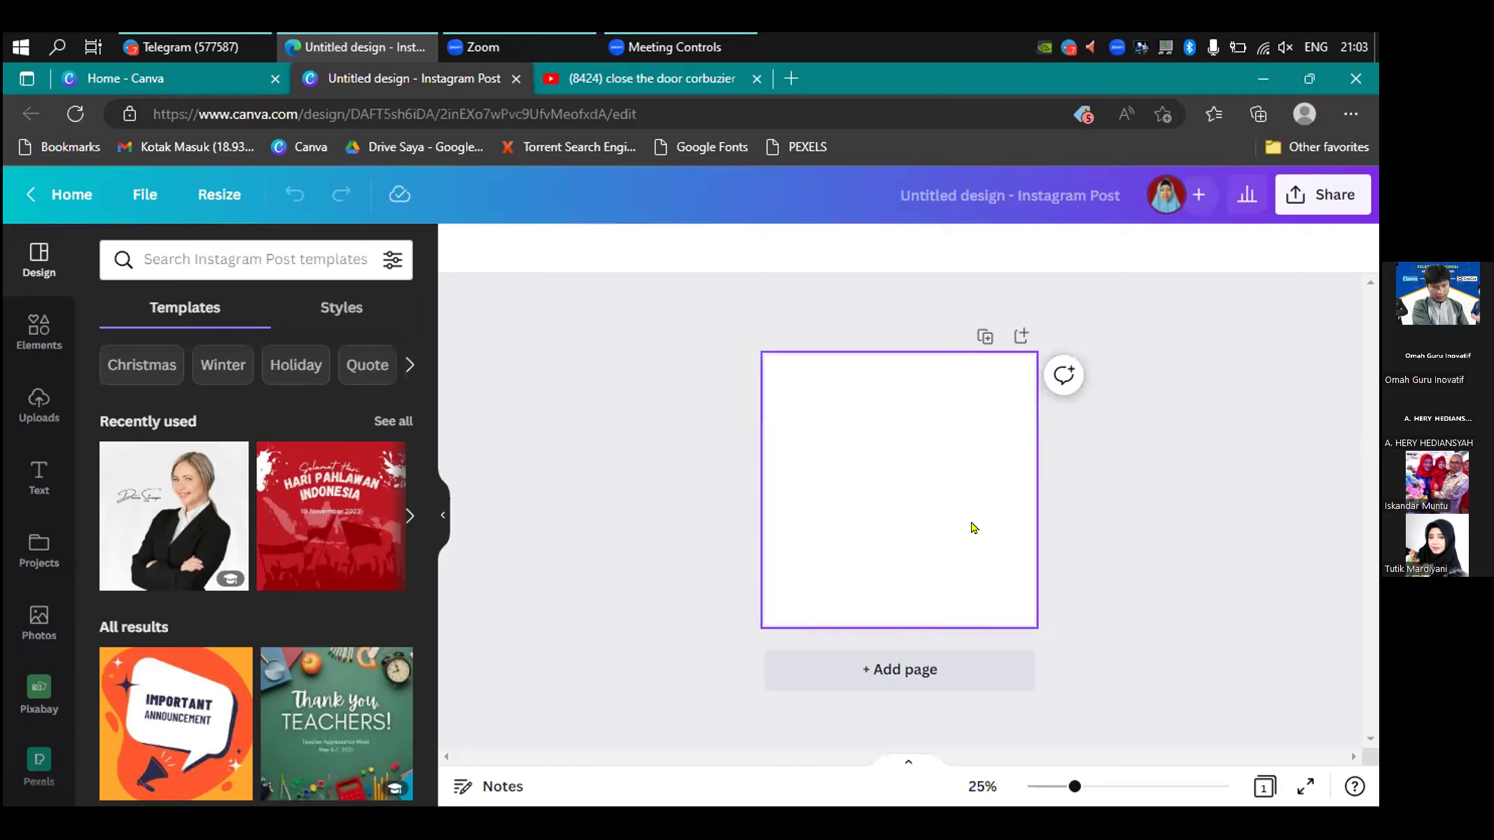
drag(1065, 788, 1088, 787)
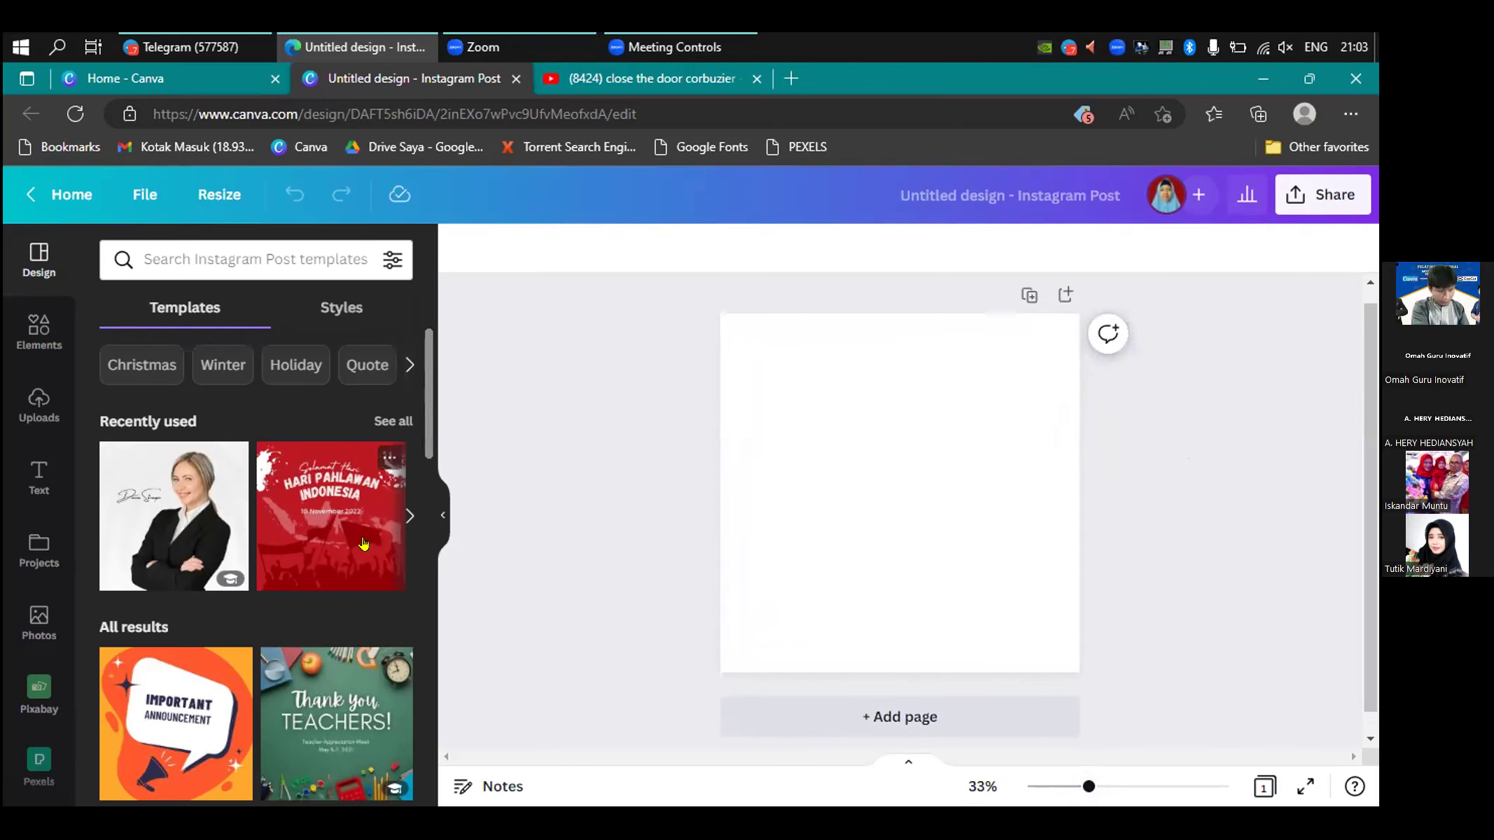
- Look through the uploaded images for pictures that could be used in the post
click(26, 400)
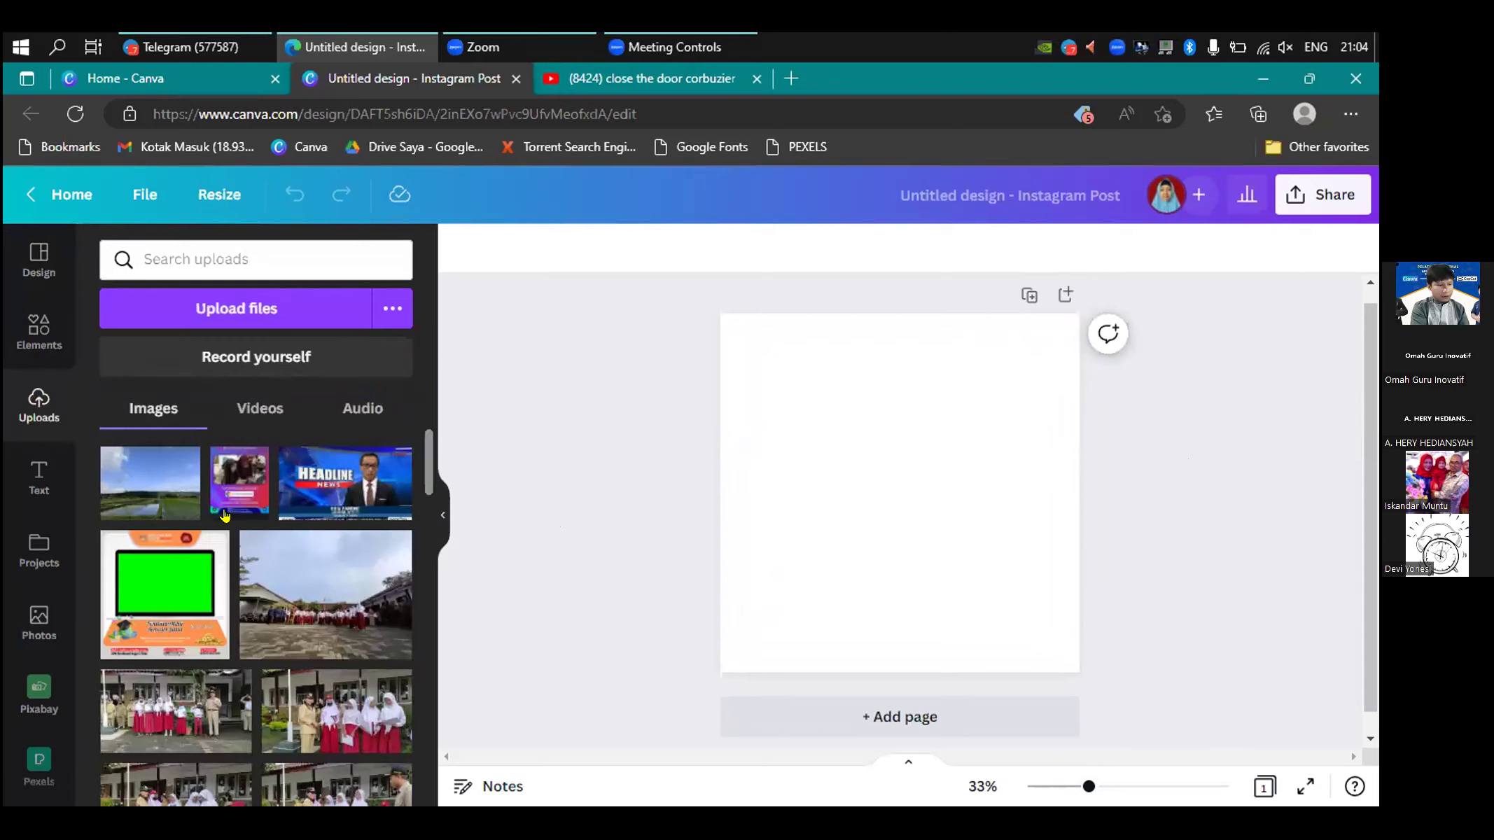
mouse_move(206, 701)
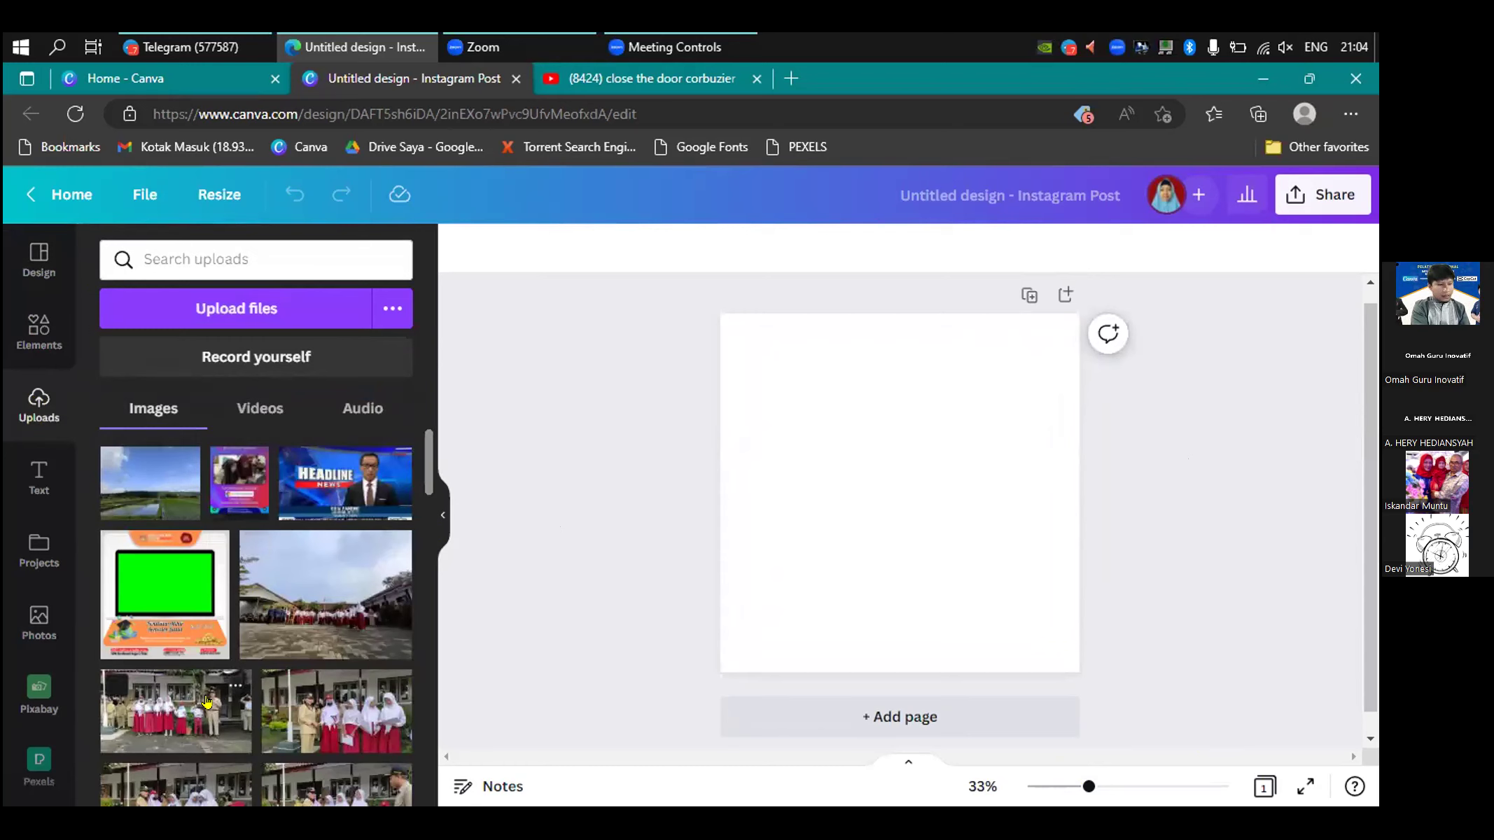
scroll(231, 630, down, 3)
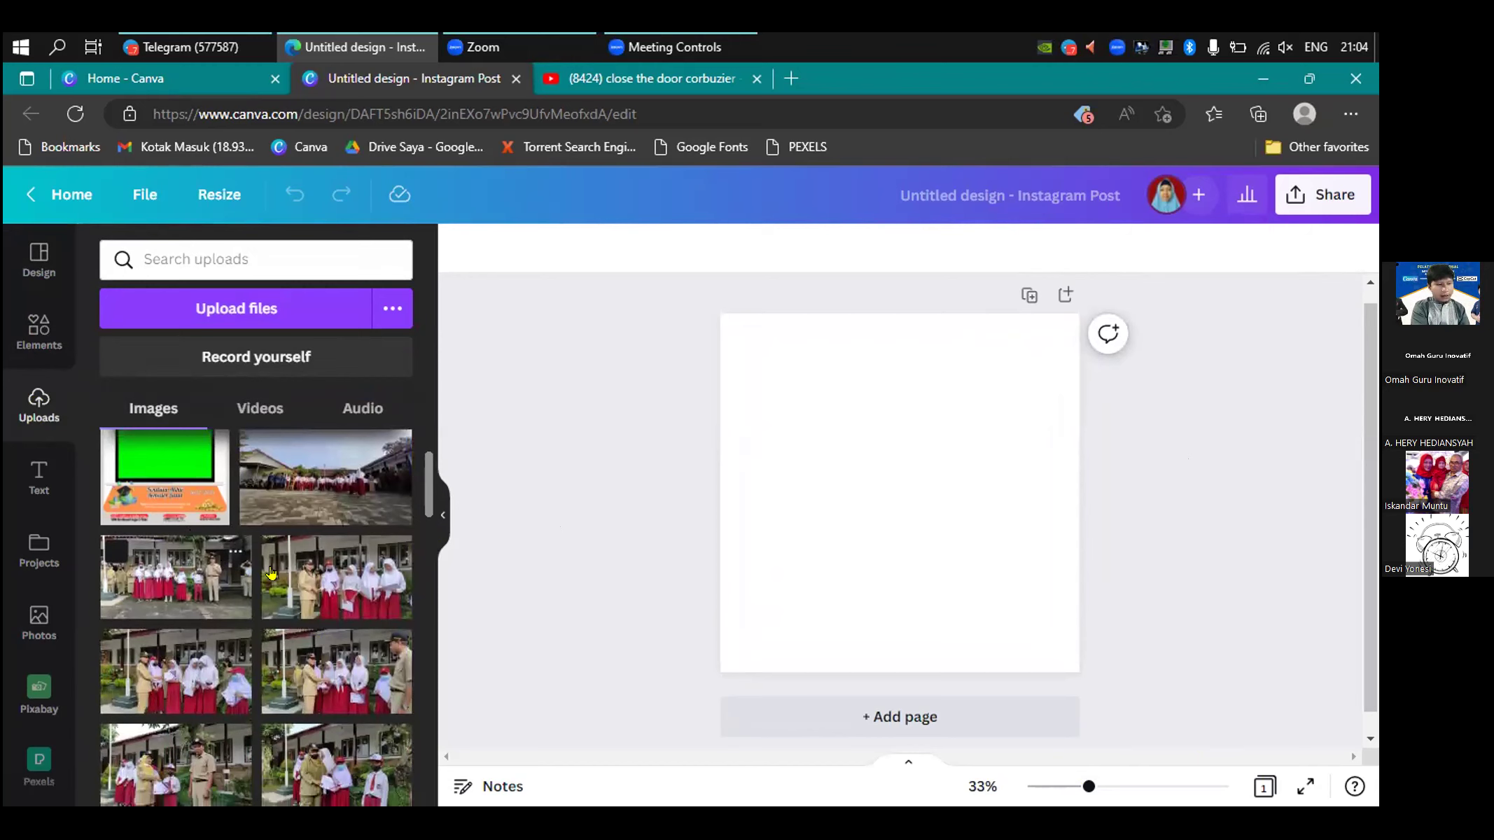
scroll(272, 573, down, 3)
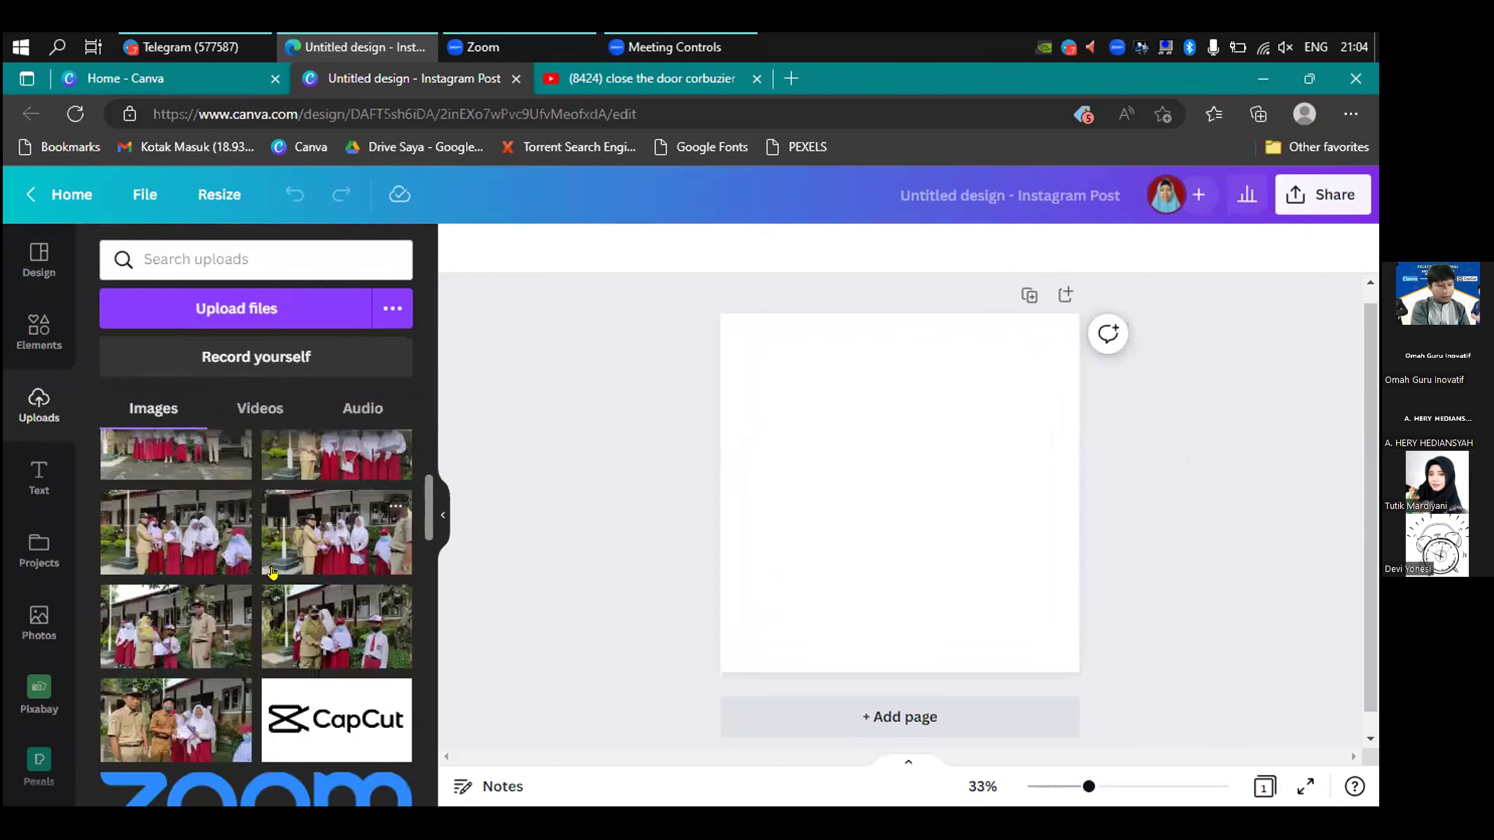
scroll(272, 573, down, 5)
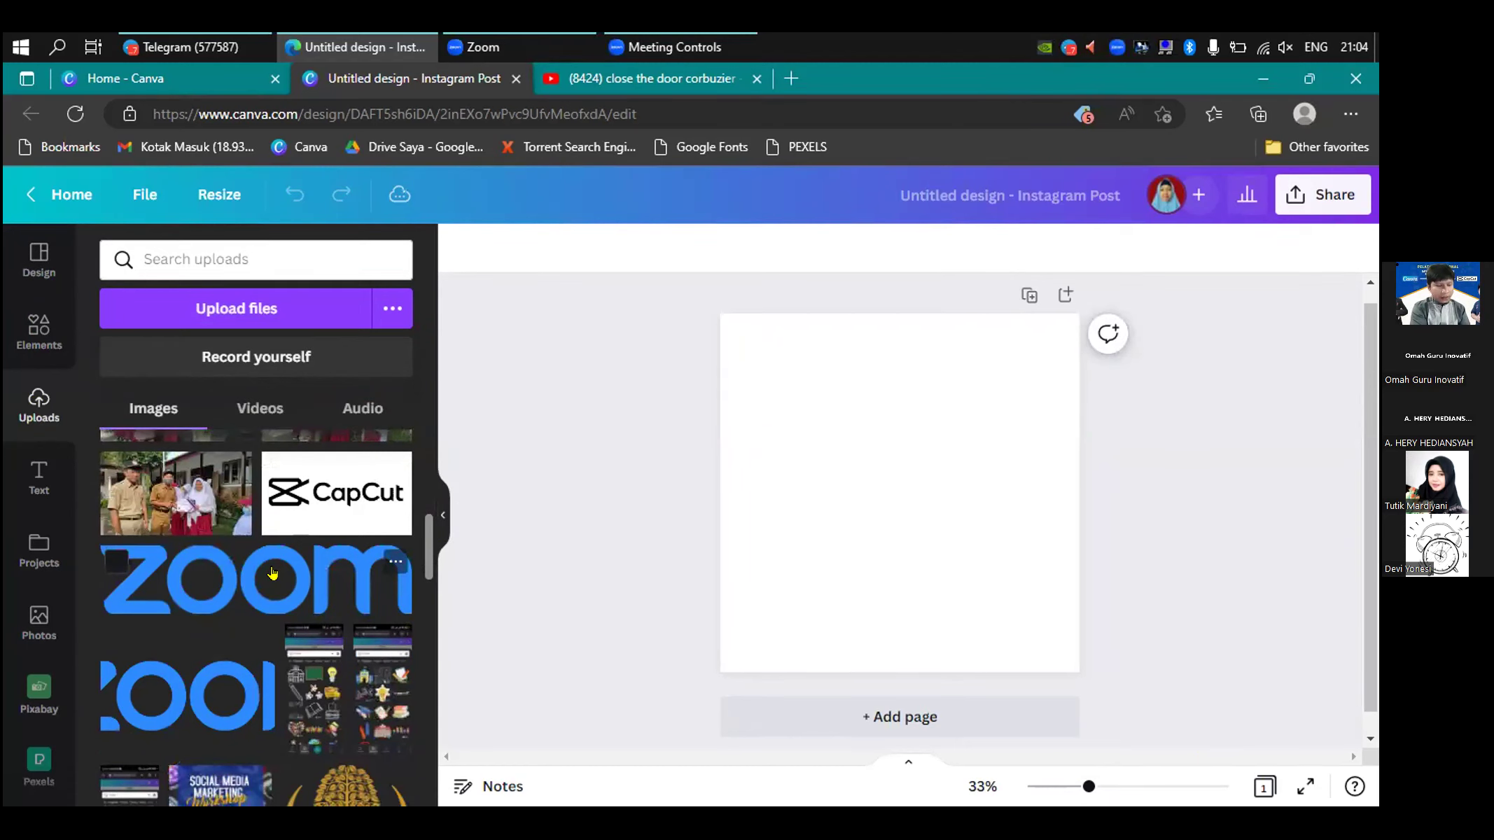
scroll(273, 573, up, 3)
scroll(272, 573, down, 3)
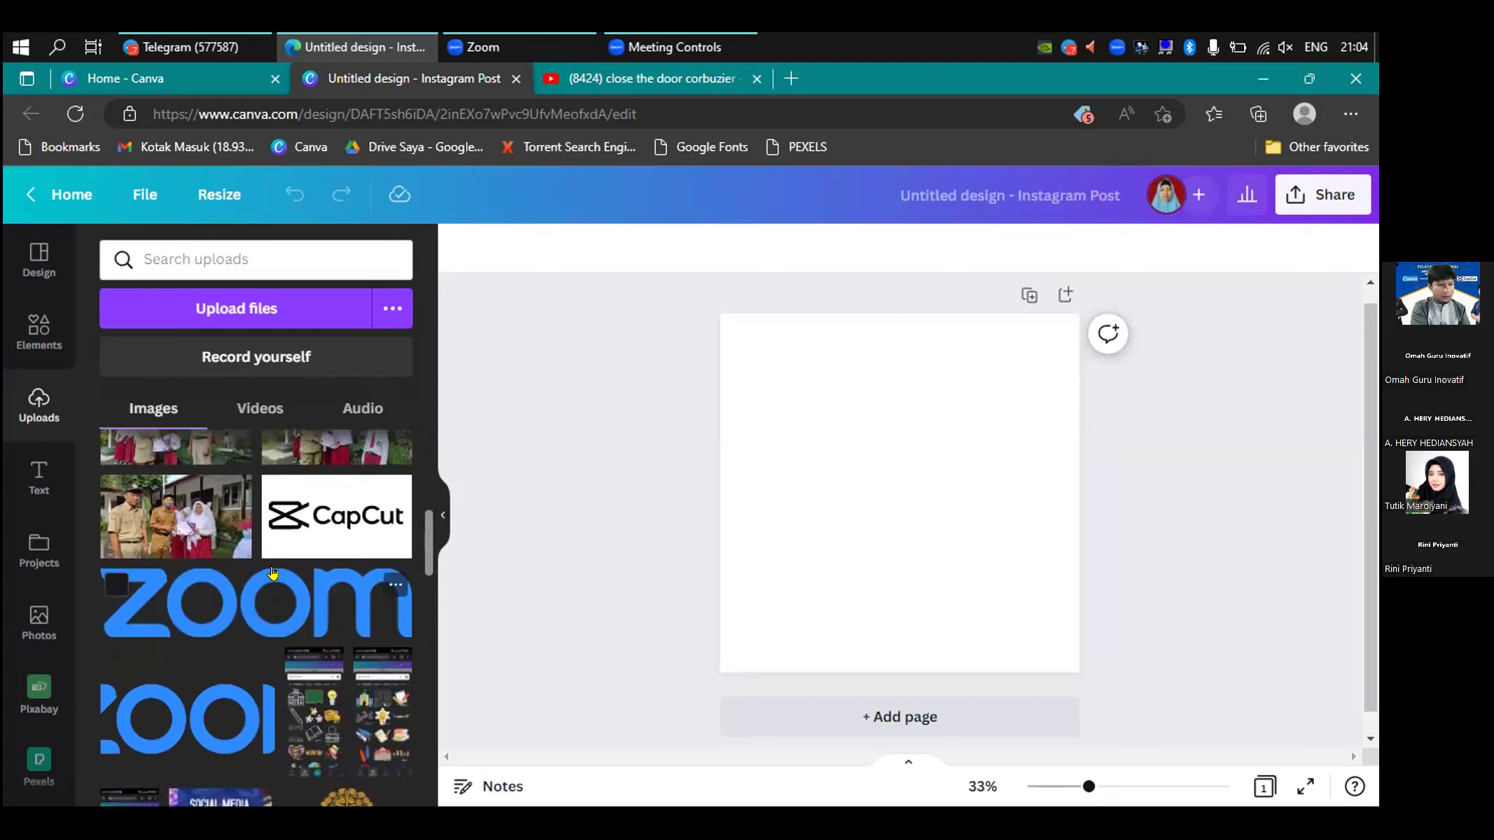
scroll(272, 573, down, 2)
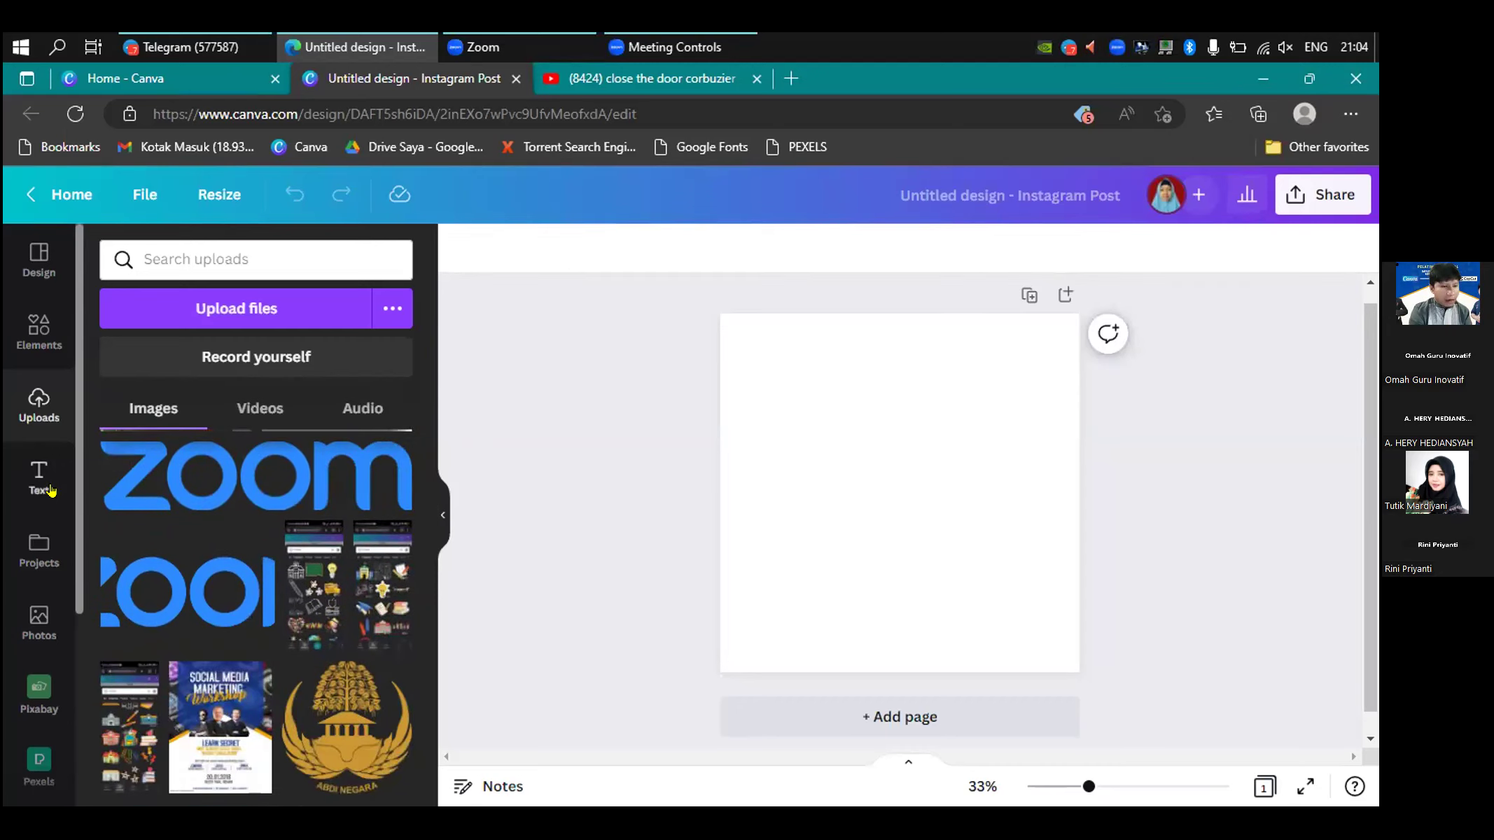
- Insert the wide rectangular frame with rounded corners from the Frame elements into the blank page
click(26, 331)
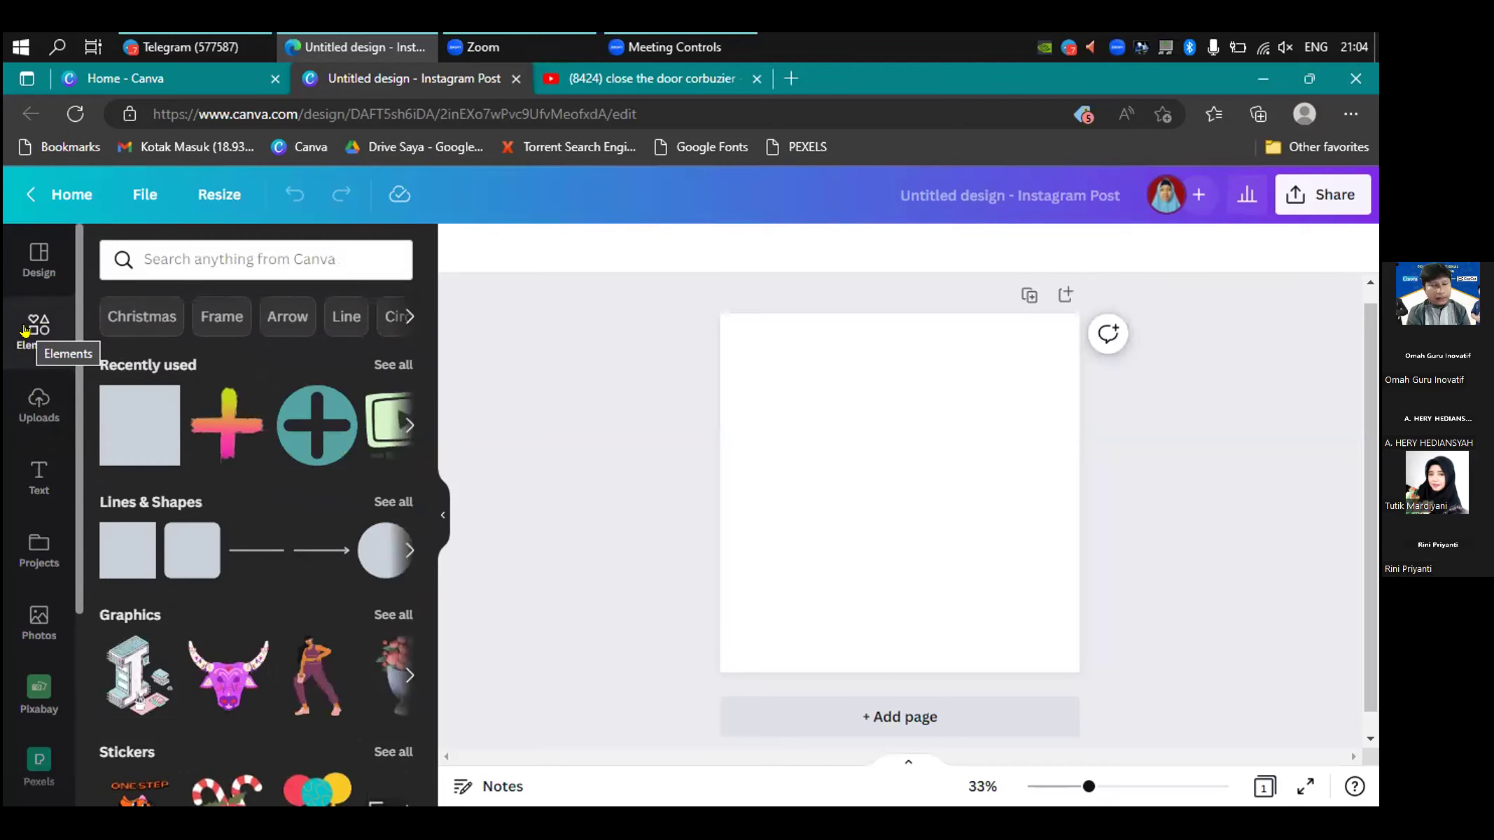
click(211, 316)
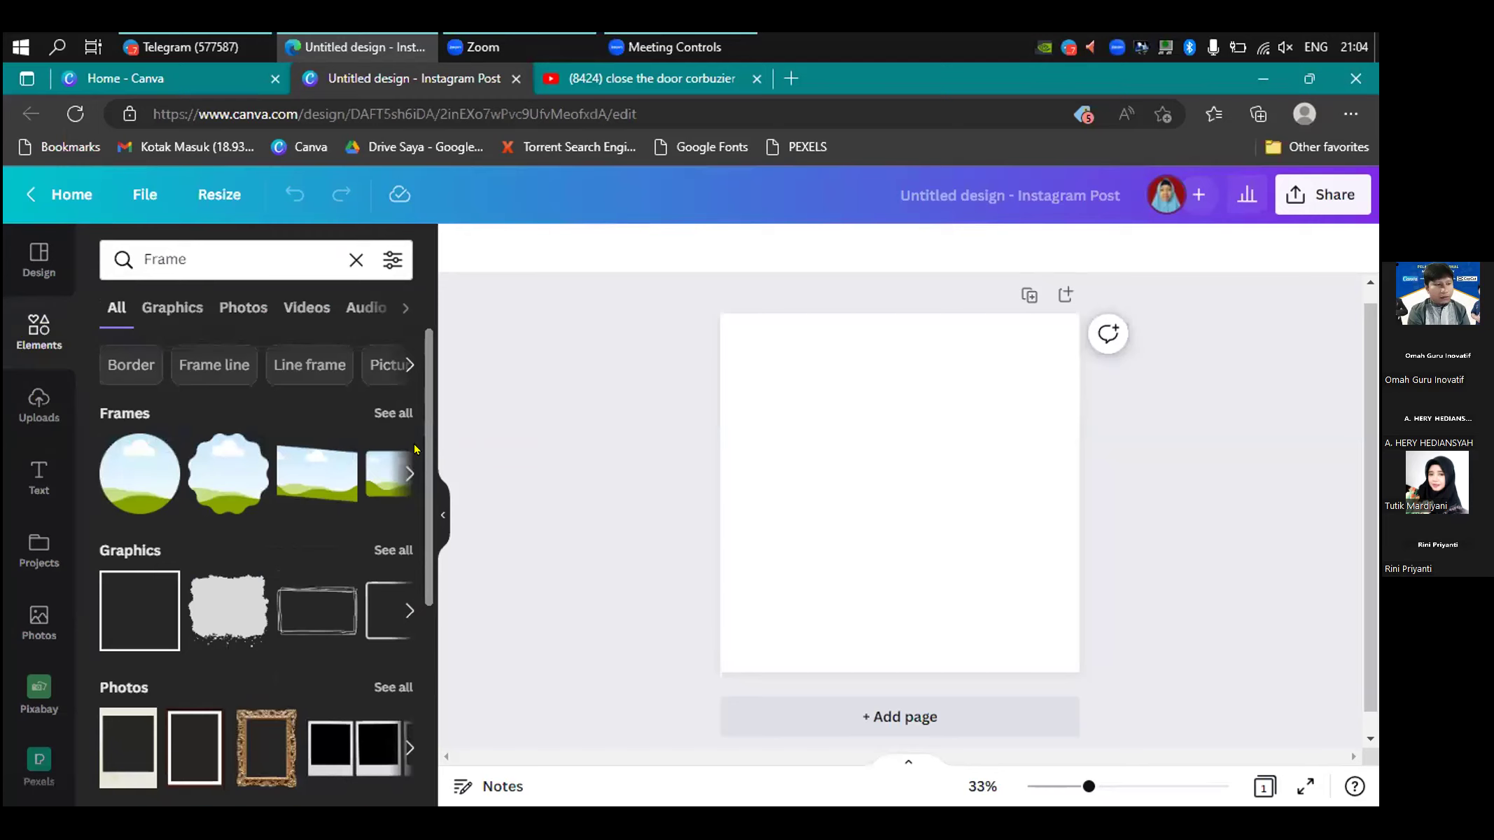
click(396, 413)
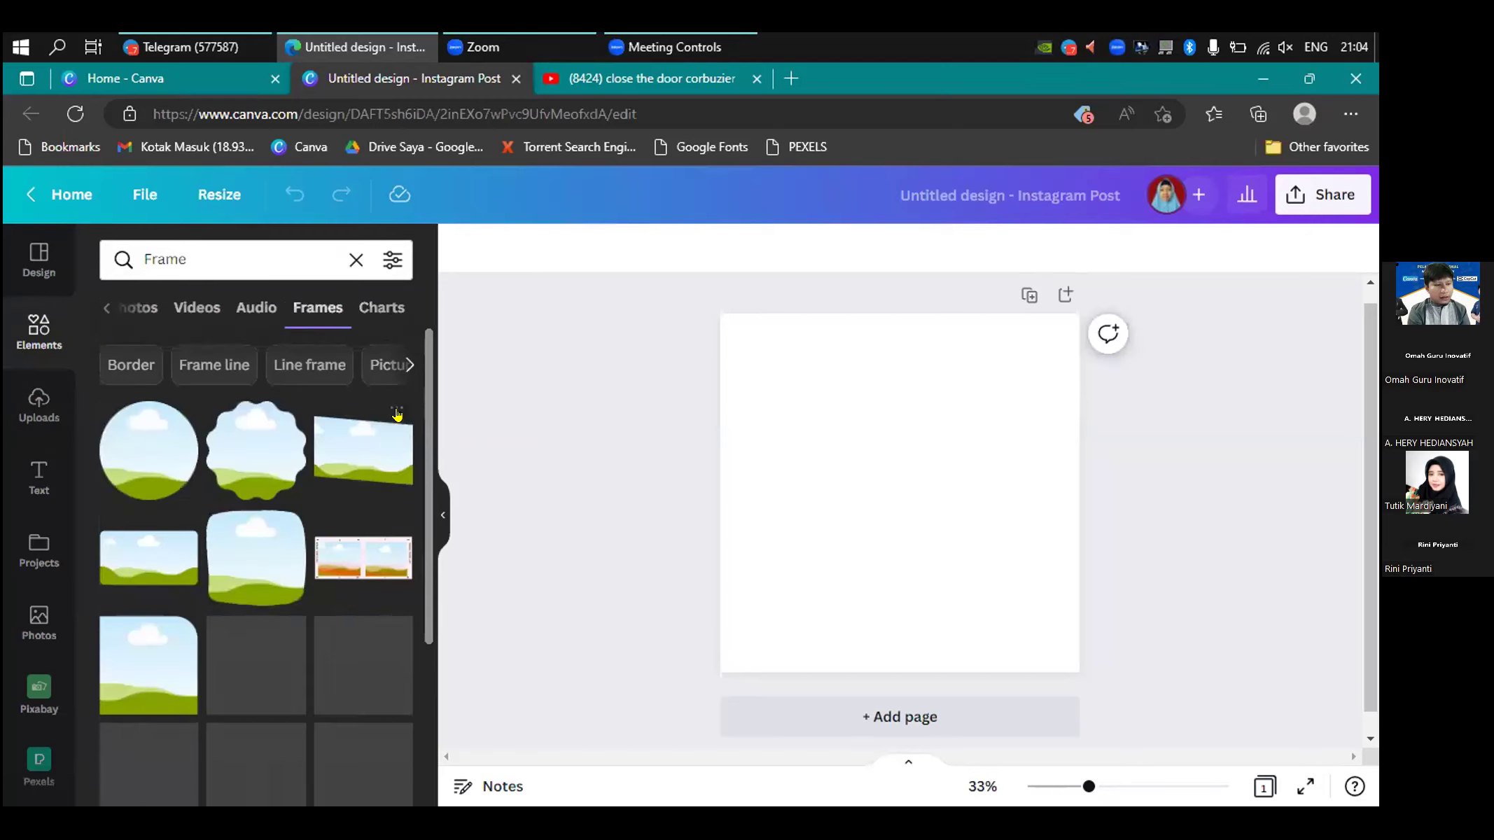
scroll(427, 420, down, 2)
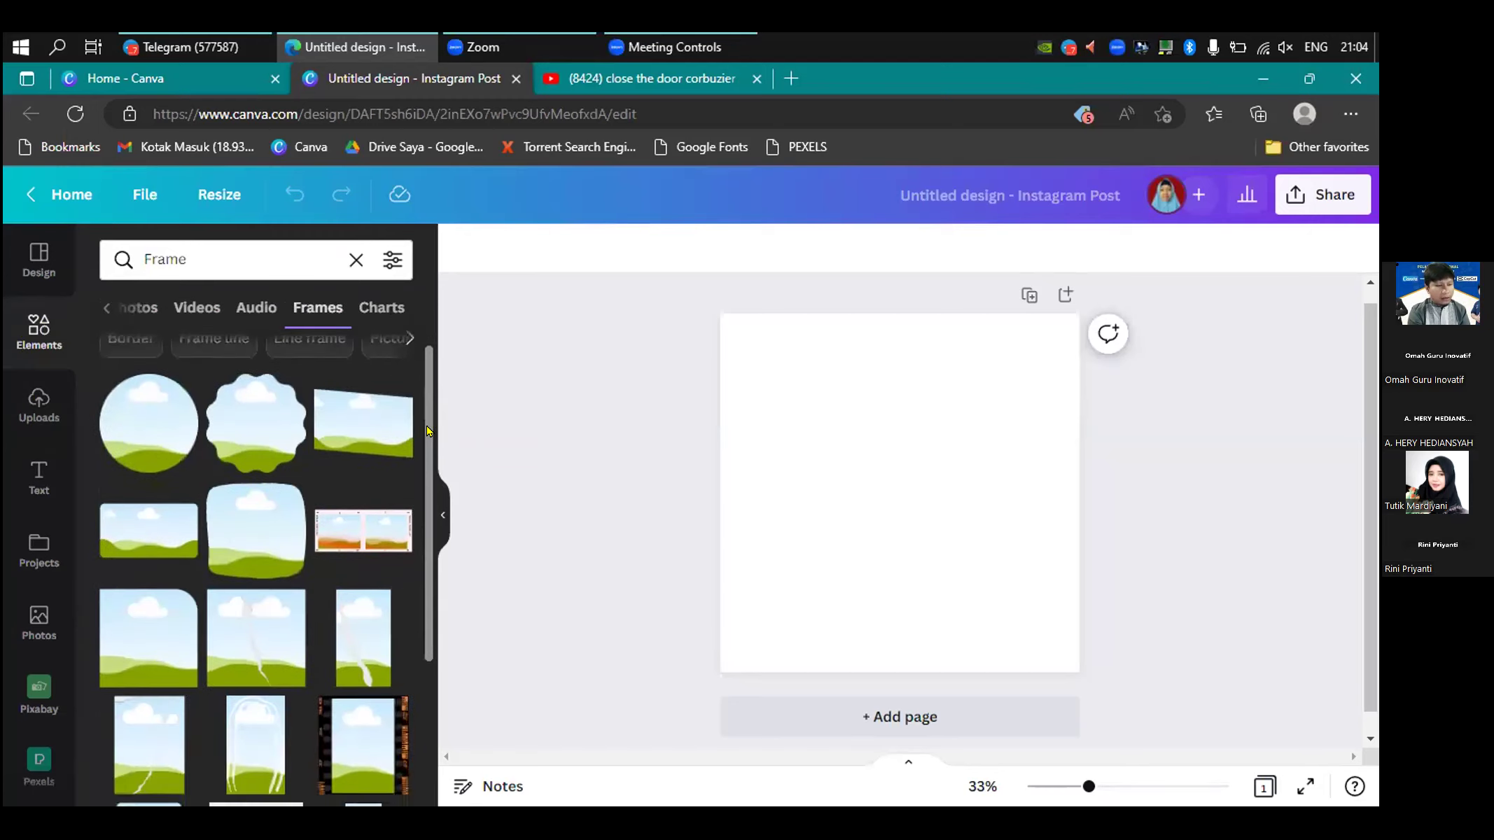
click(144, 508)
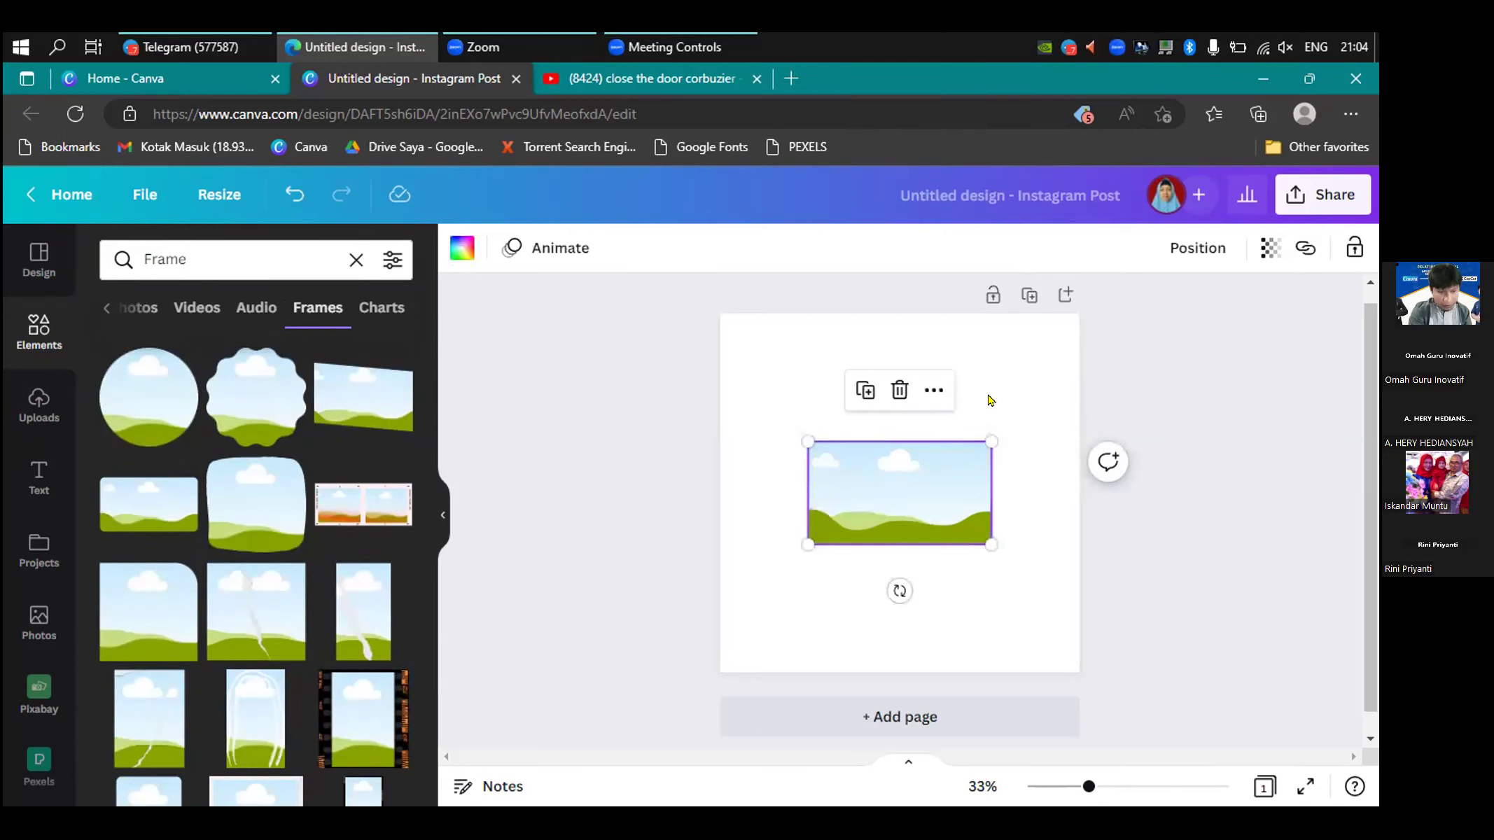
click(439, 511)
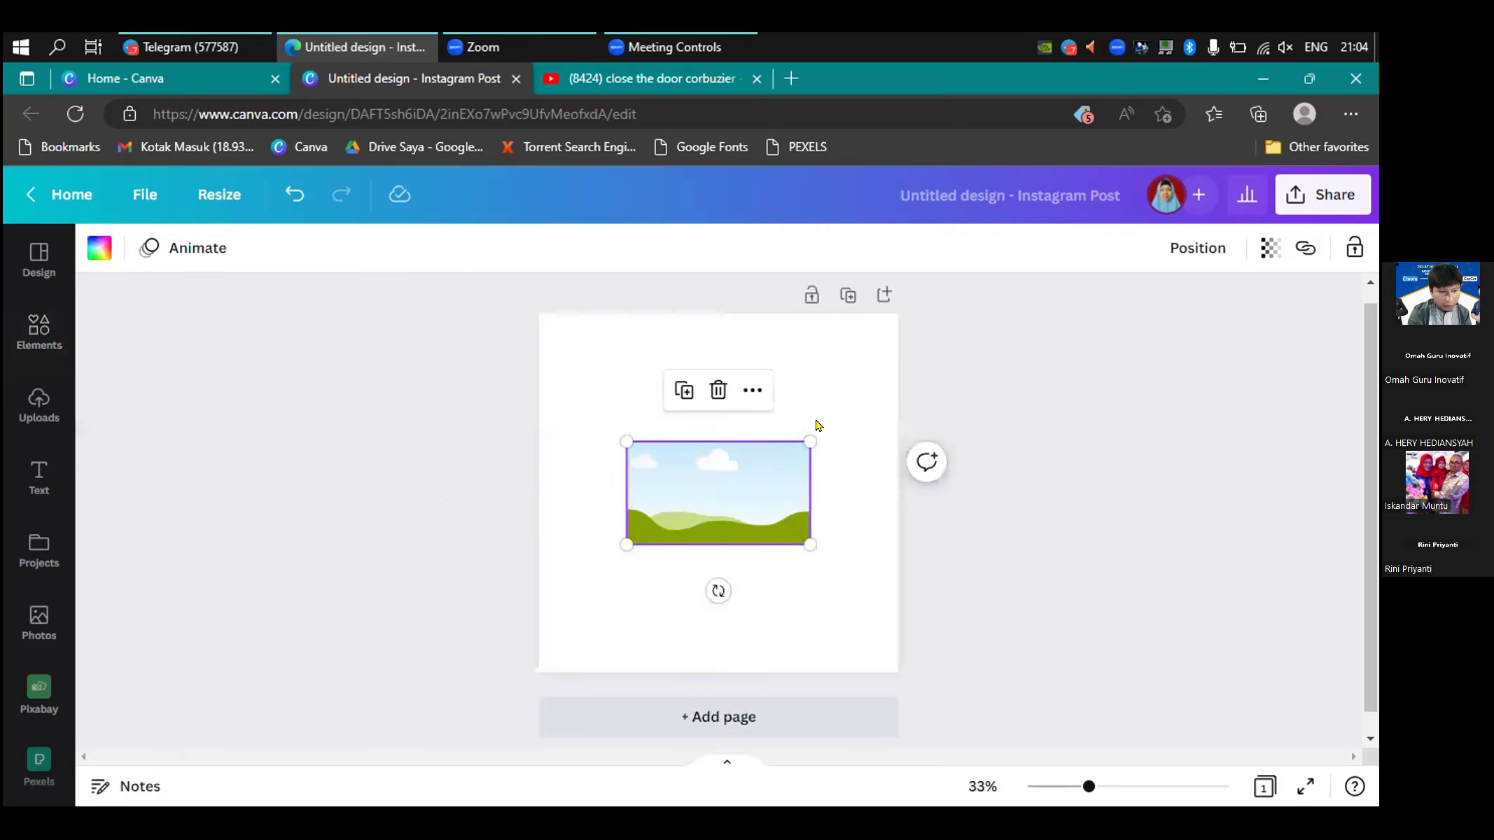
- Try the beige brand palette colour and the Center of Life yellow as page background, and undo the background change
click(847, 365)
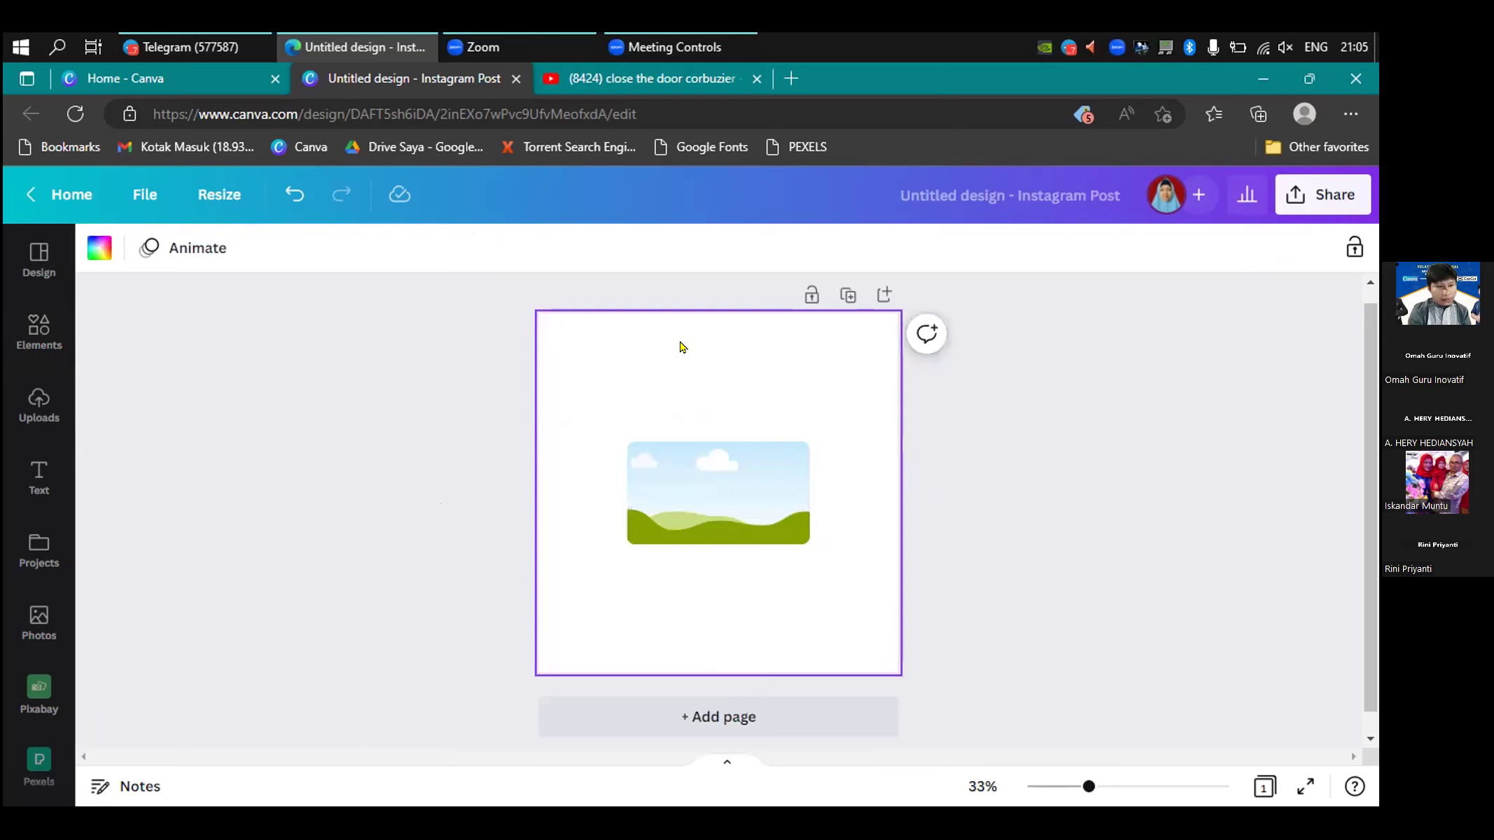
click(99, 249)
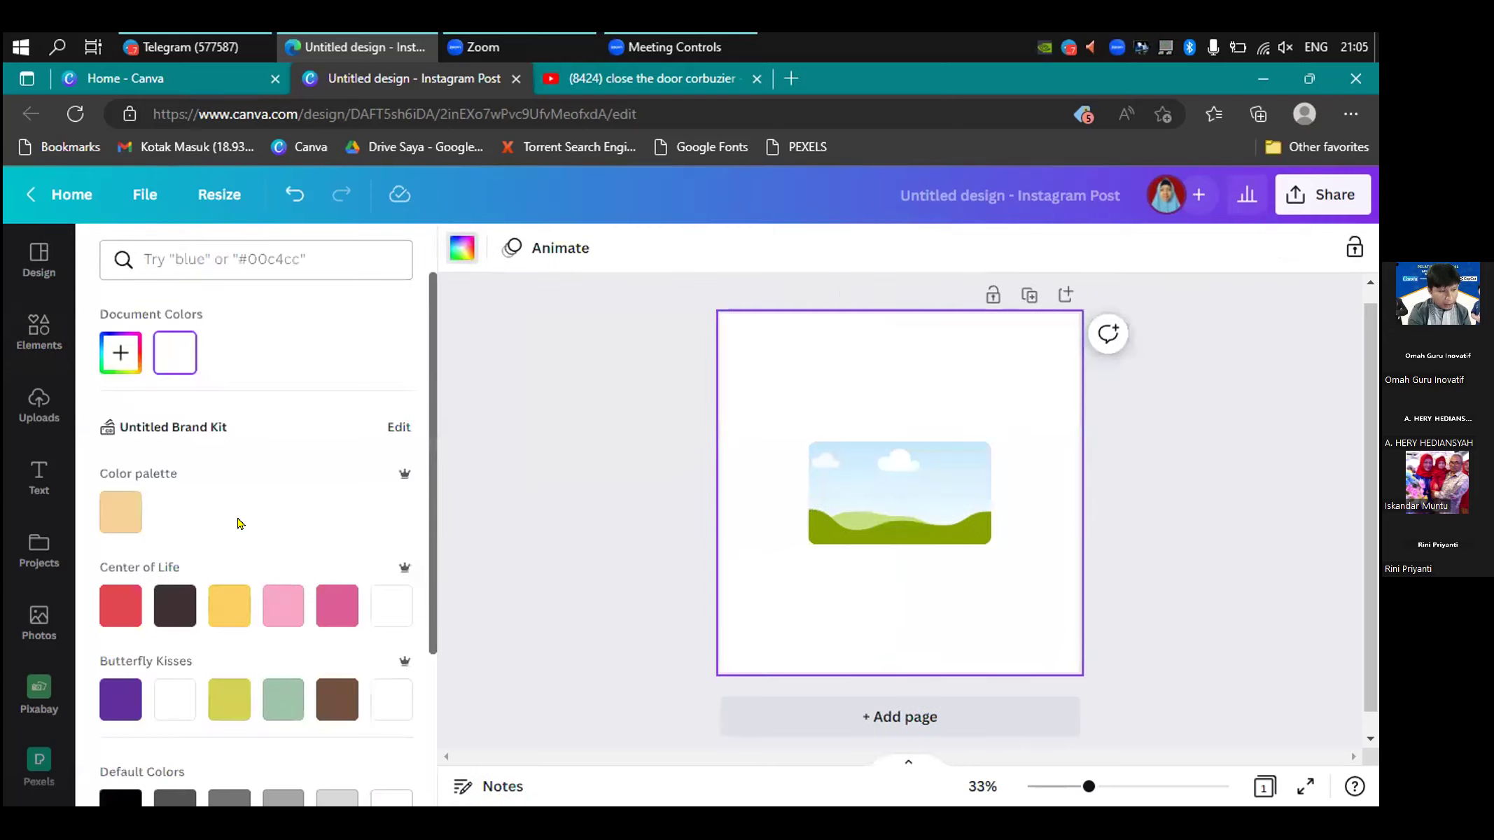
click(112, 522)
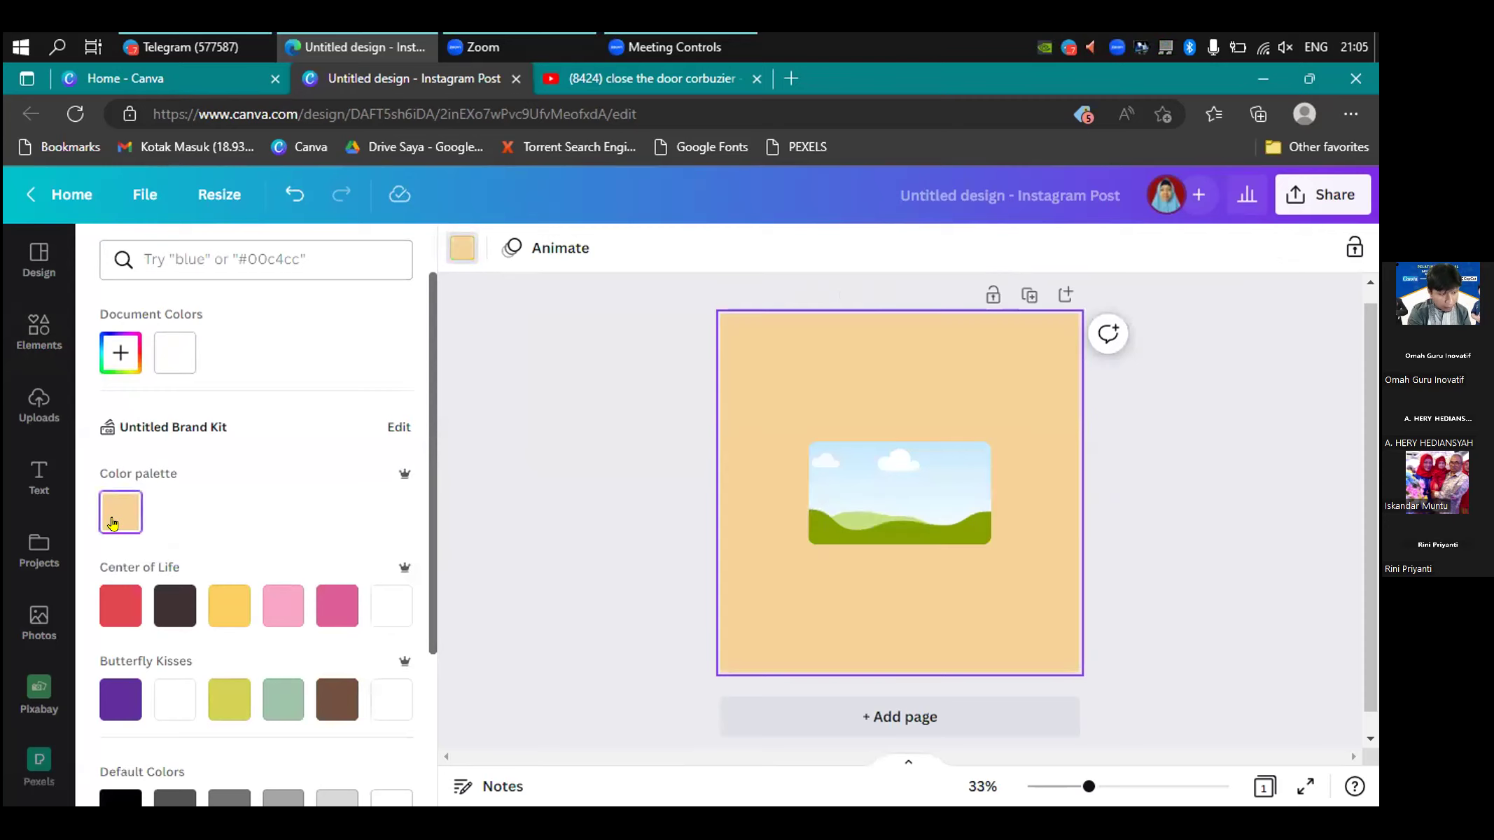
click(232, 605)
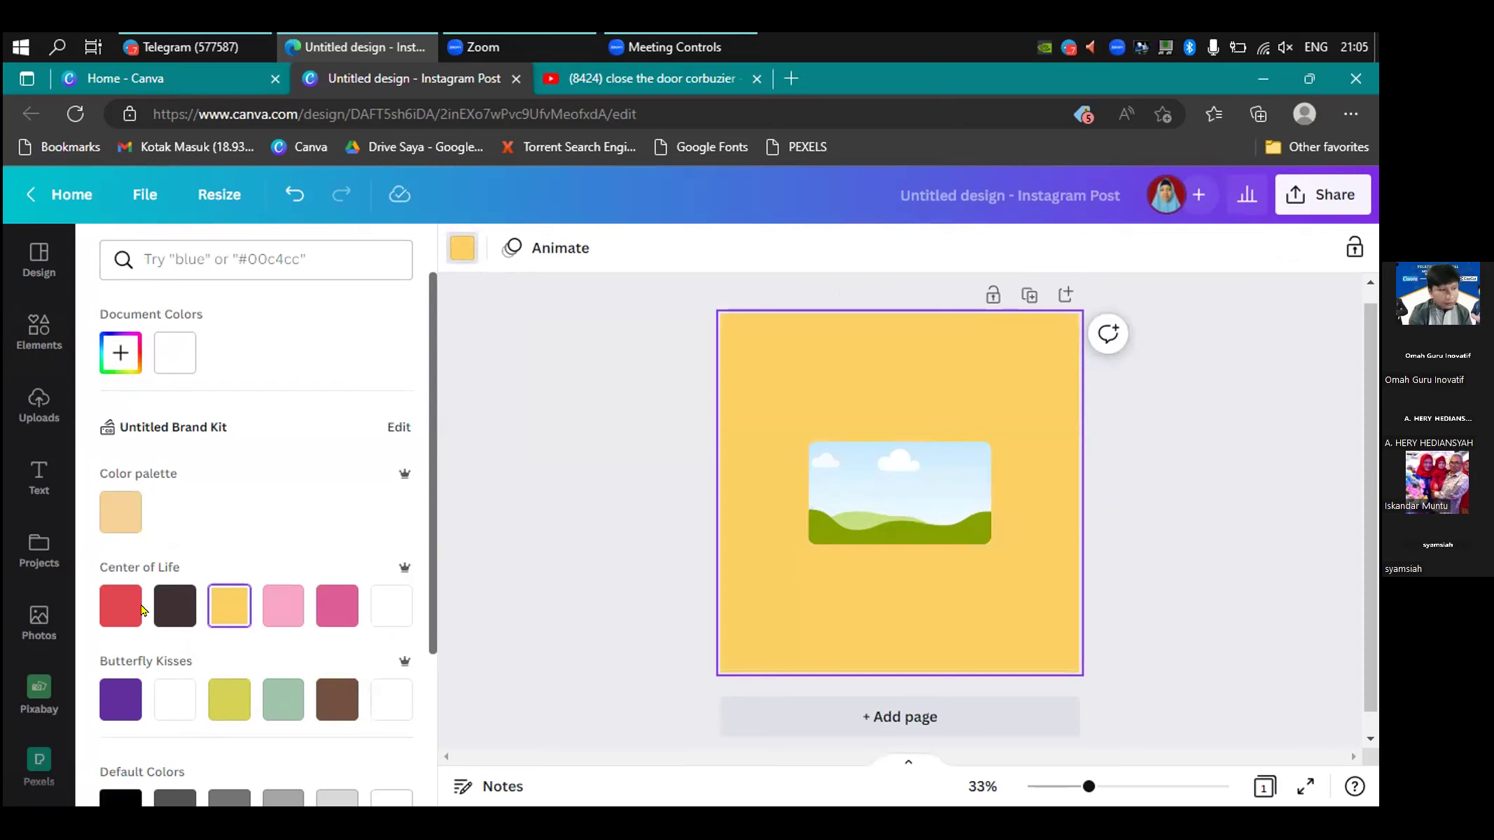
click(124, 508)
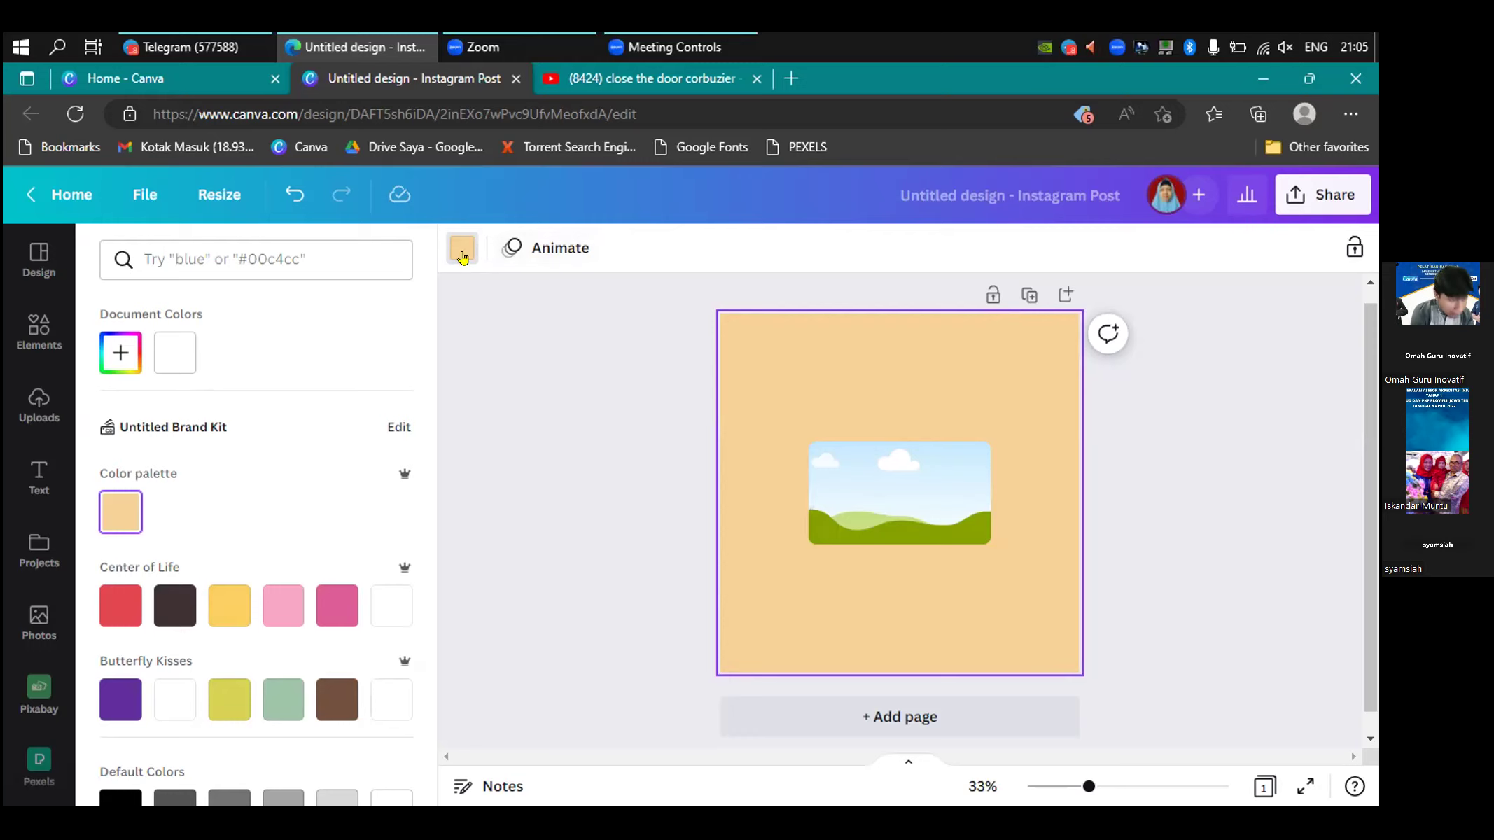
click(573, 522)
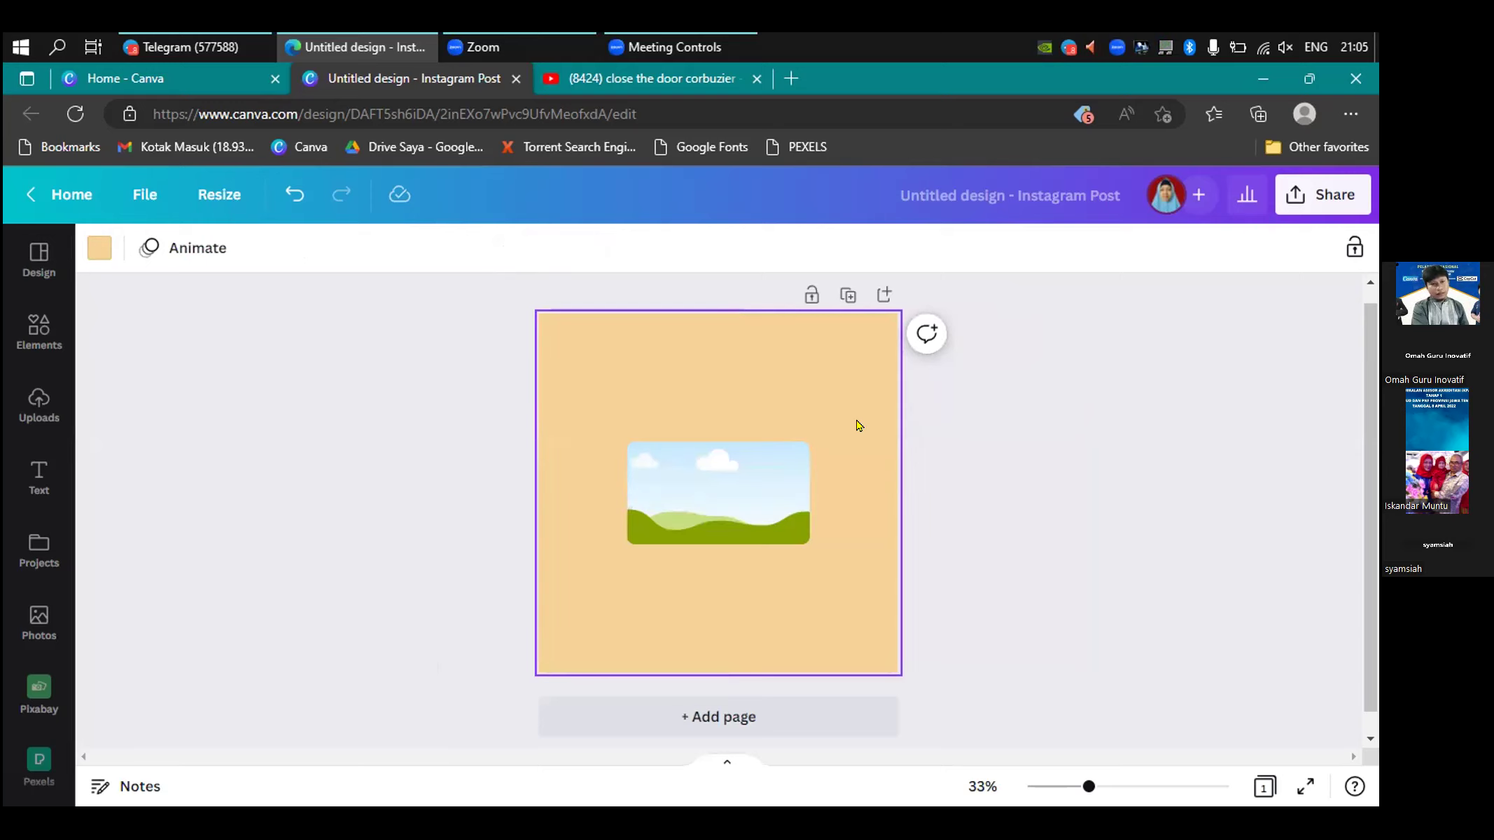
key(ctrl+z)
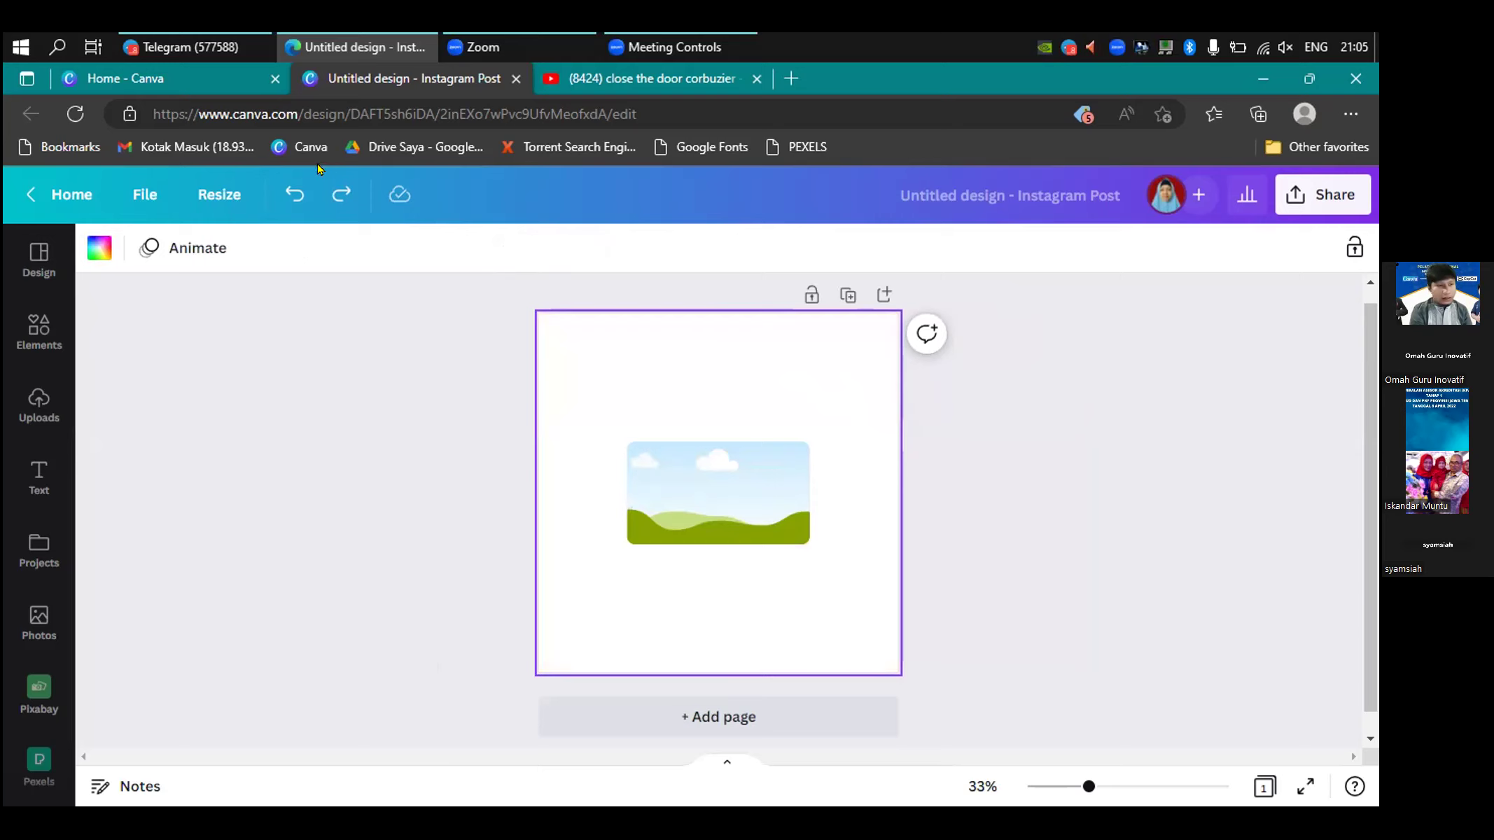
- Set the page background to the beige colour from the brand kit's Color palette
click(98, 248)
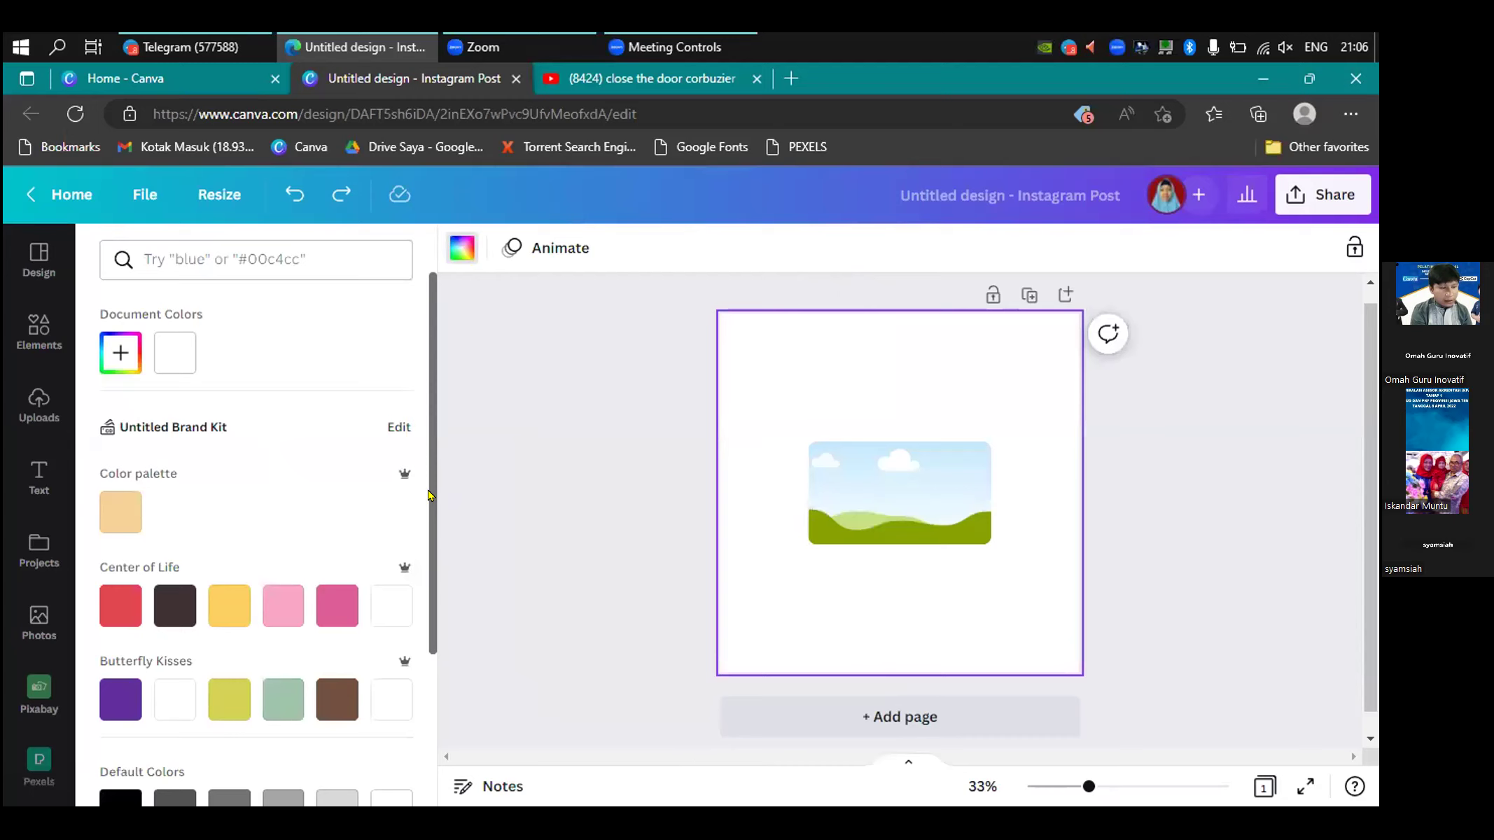
drag(430, 497, 428, 608)
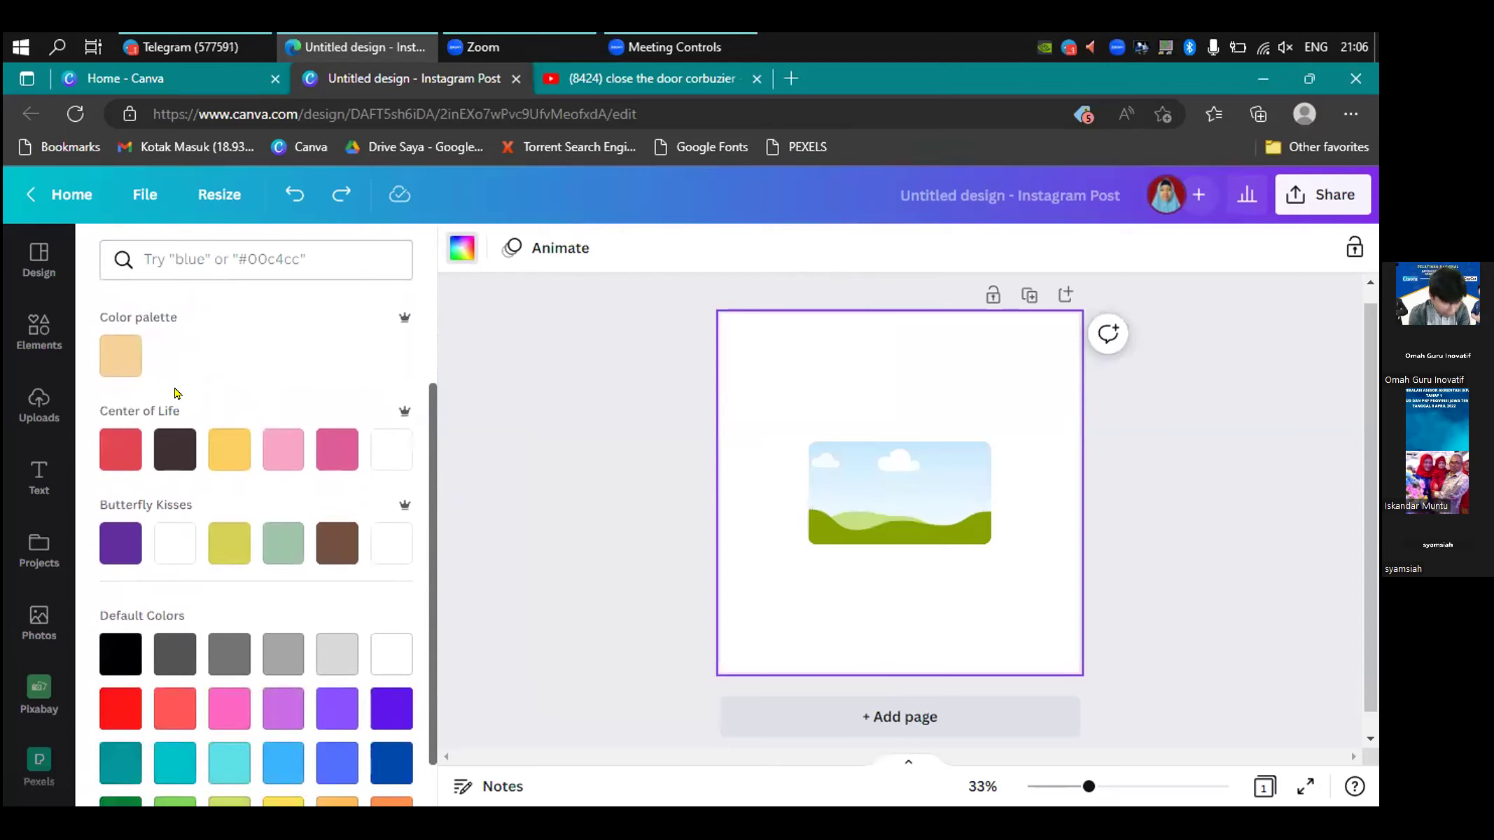
click(112, 350)
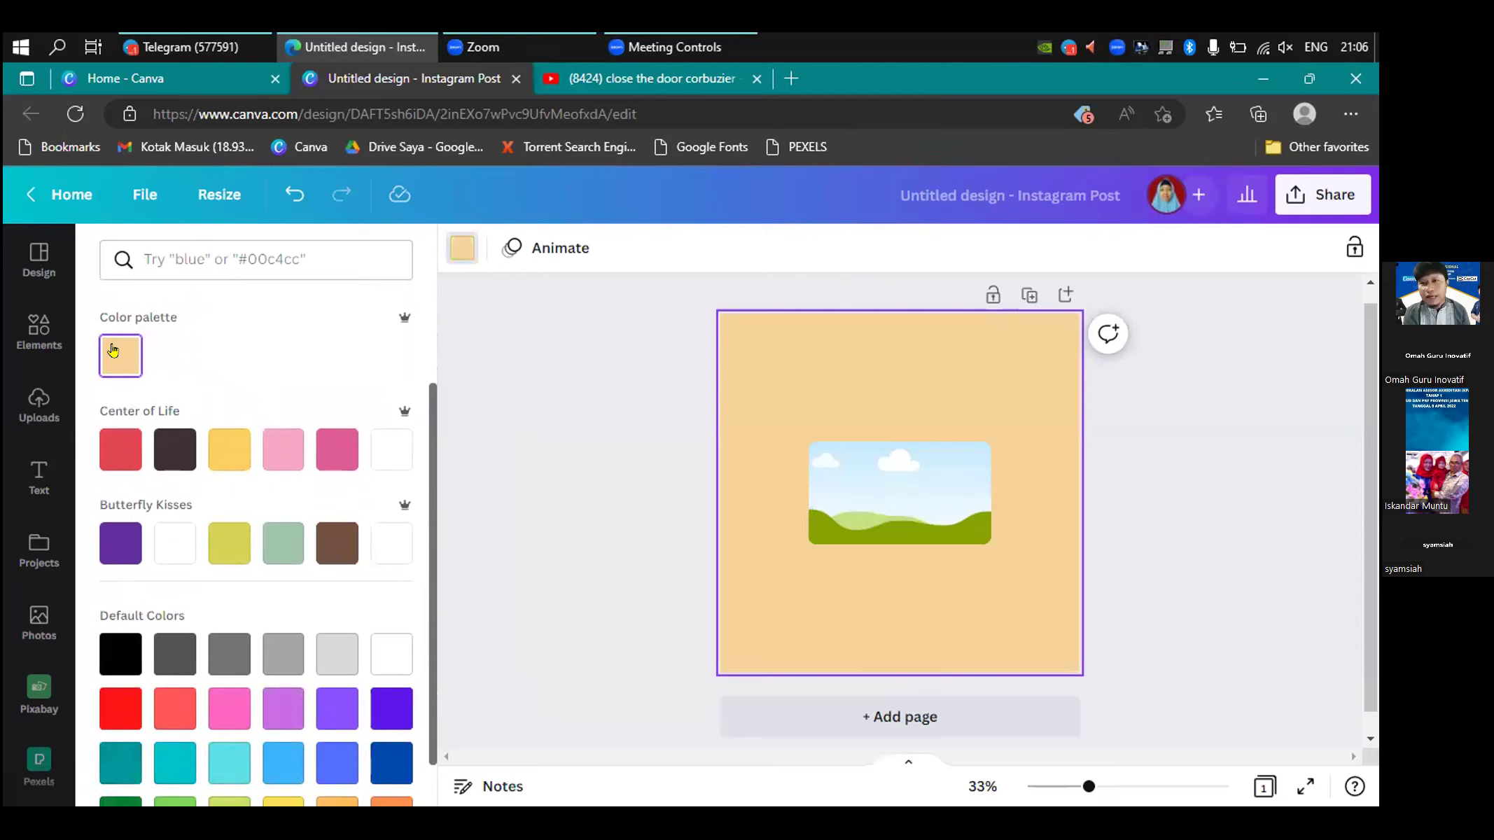
click(524, 416)
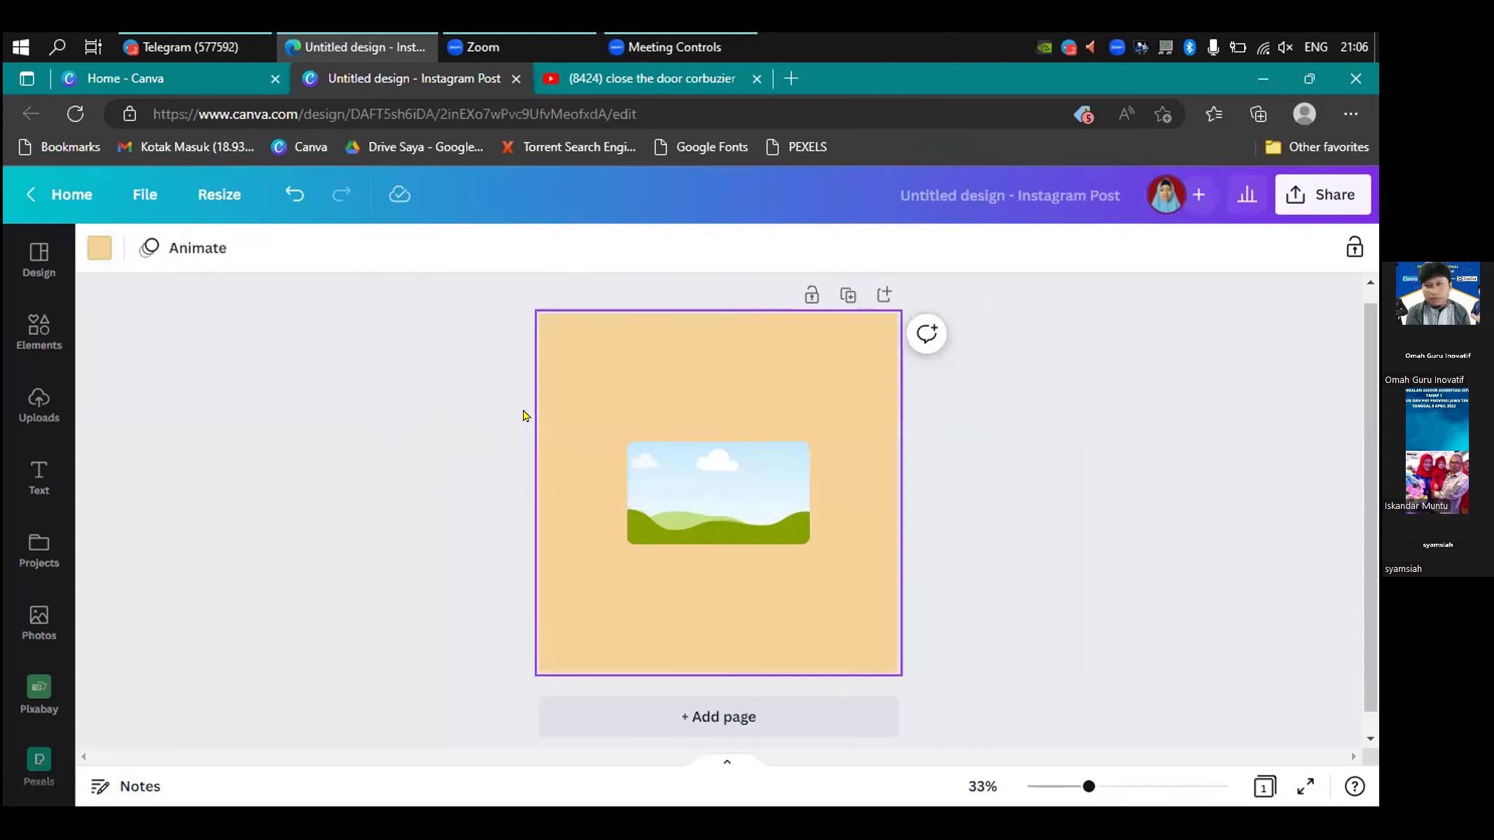
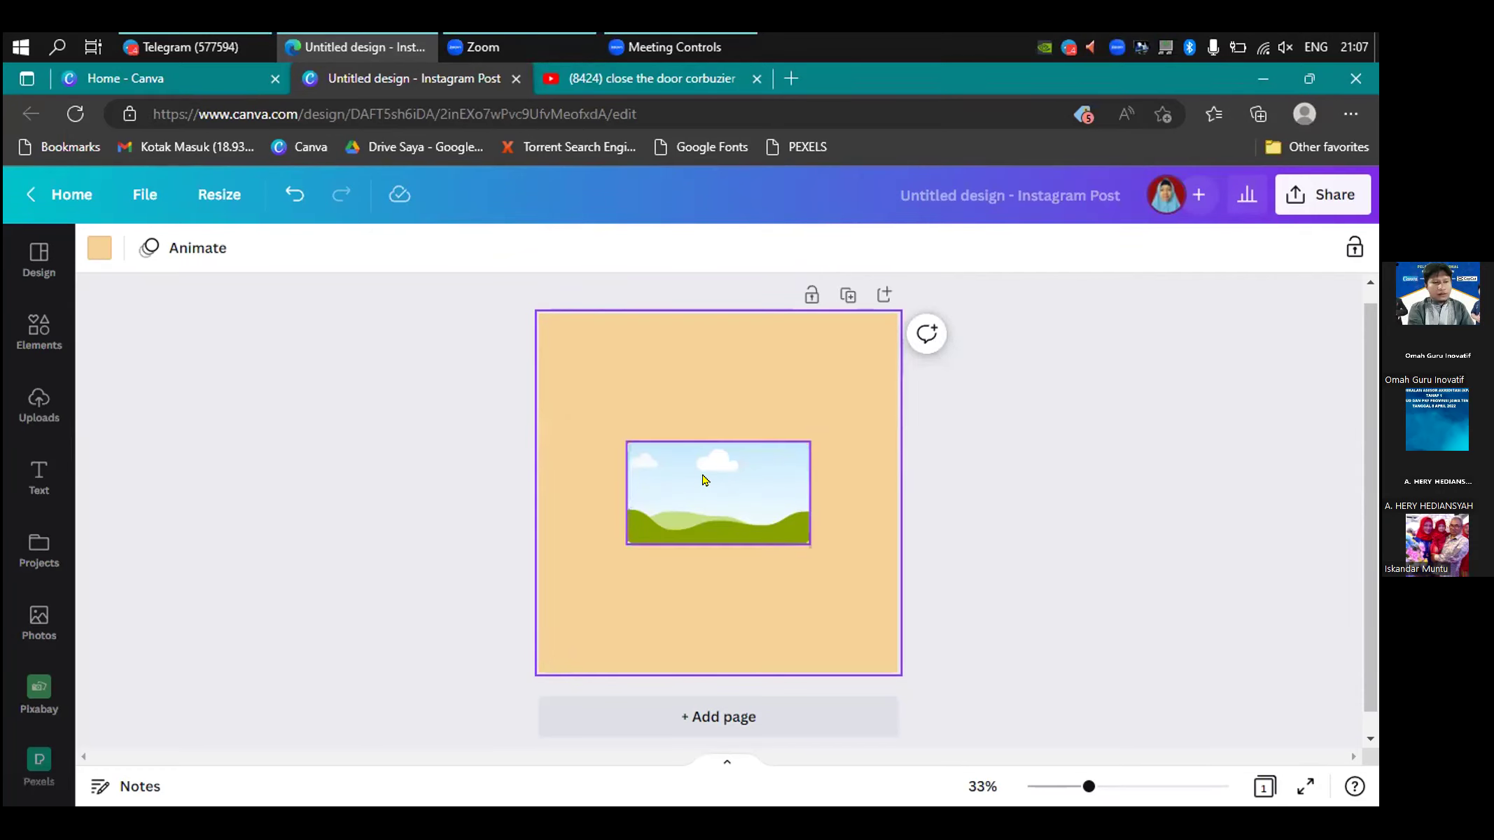
- Move the landscape frame higher on the page and delete it
click(703, 479)
drag(703, 479, 704, 418)
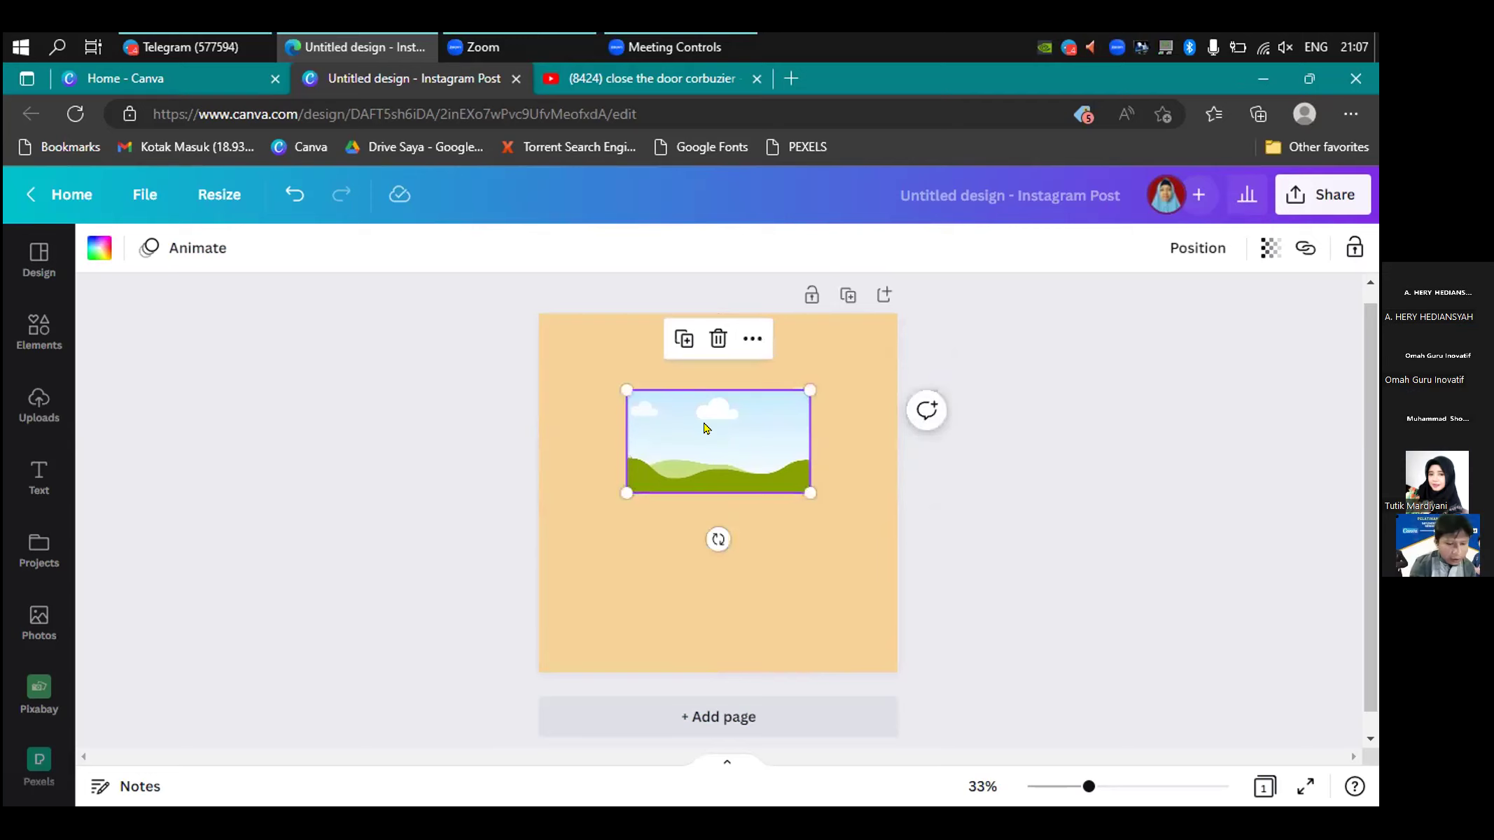
click(715, 338)
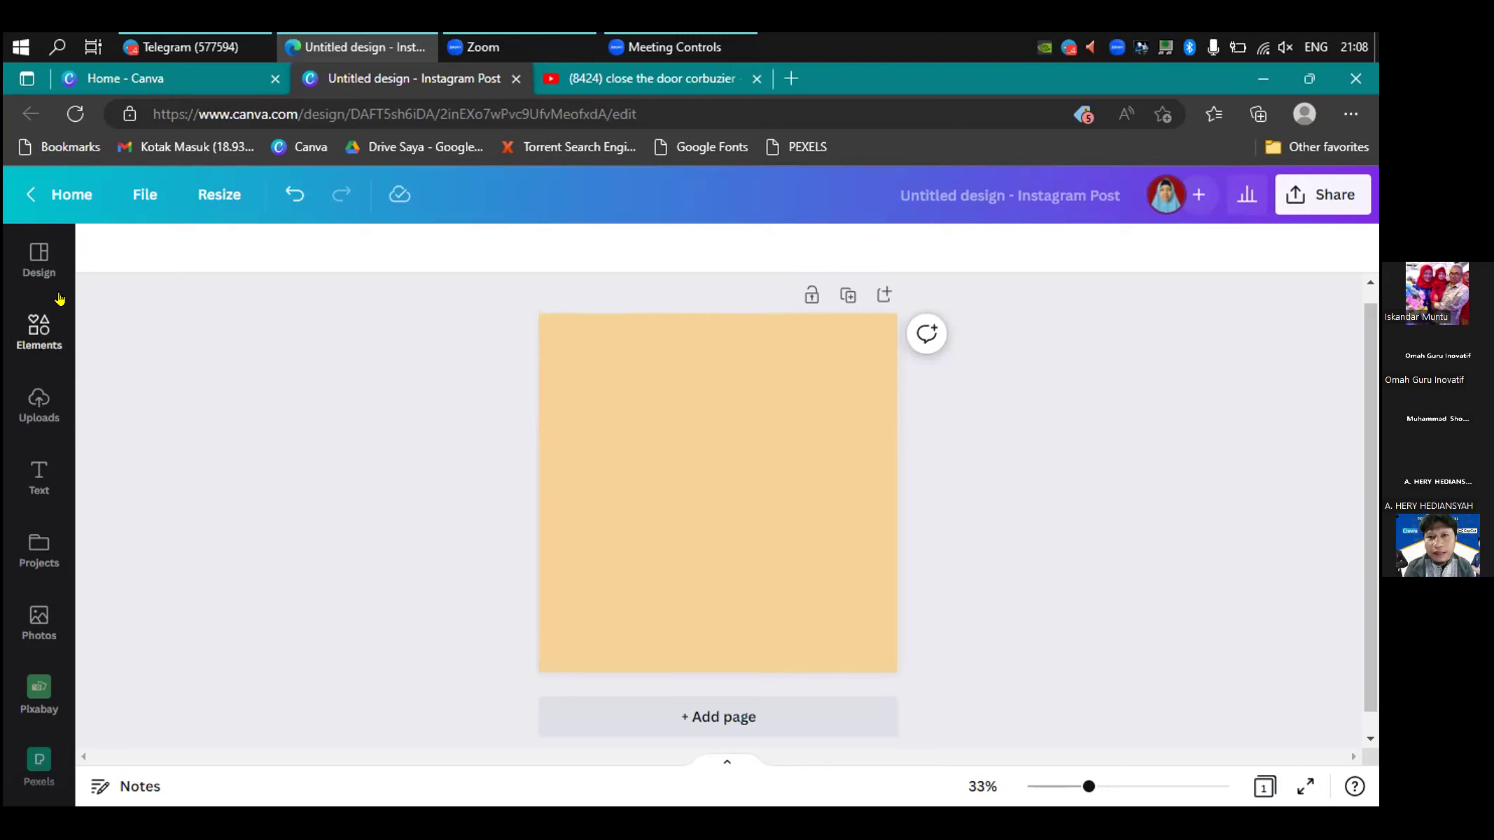
- Search the elements for "frame" and add the wide rounded rectangular frame to the beige page
click(34, 336)
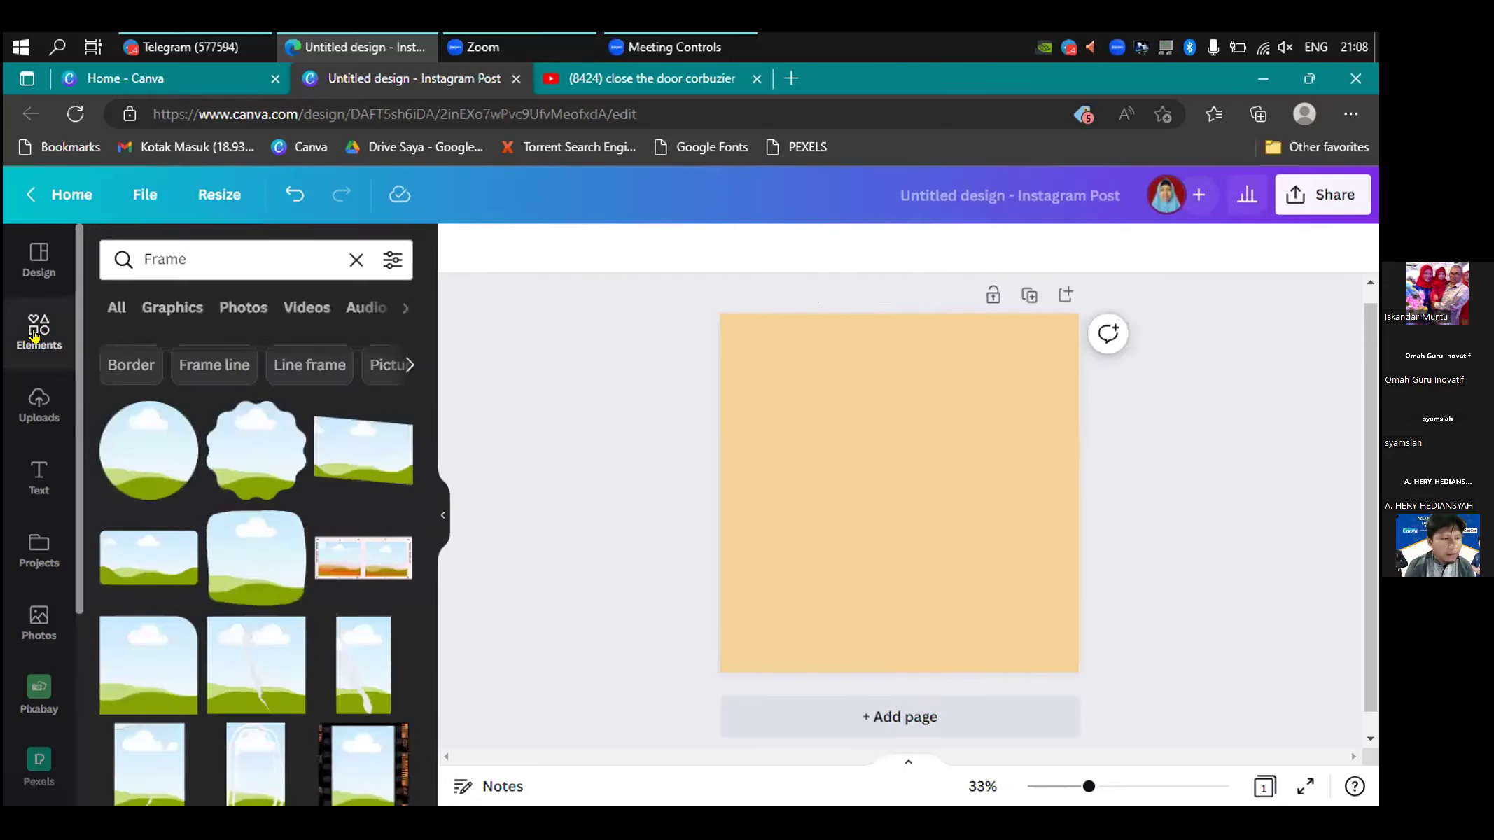
click(355, 259)
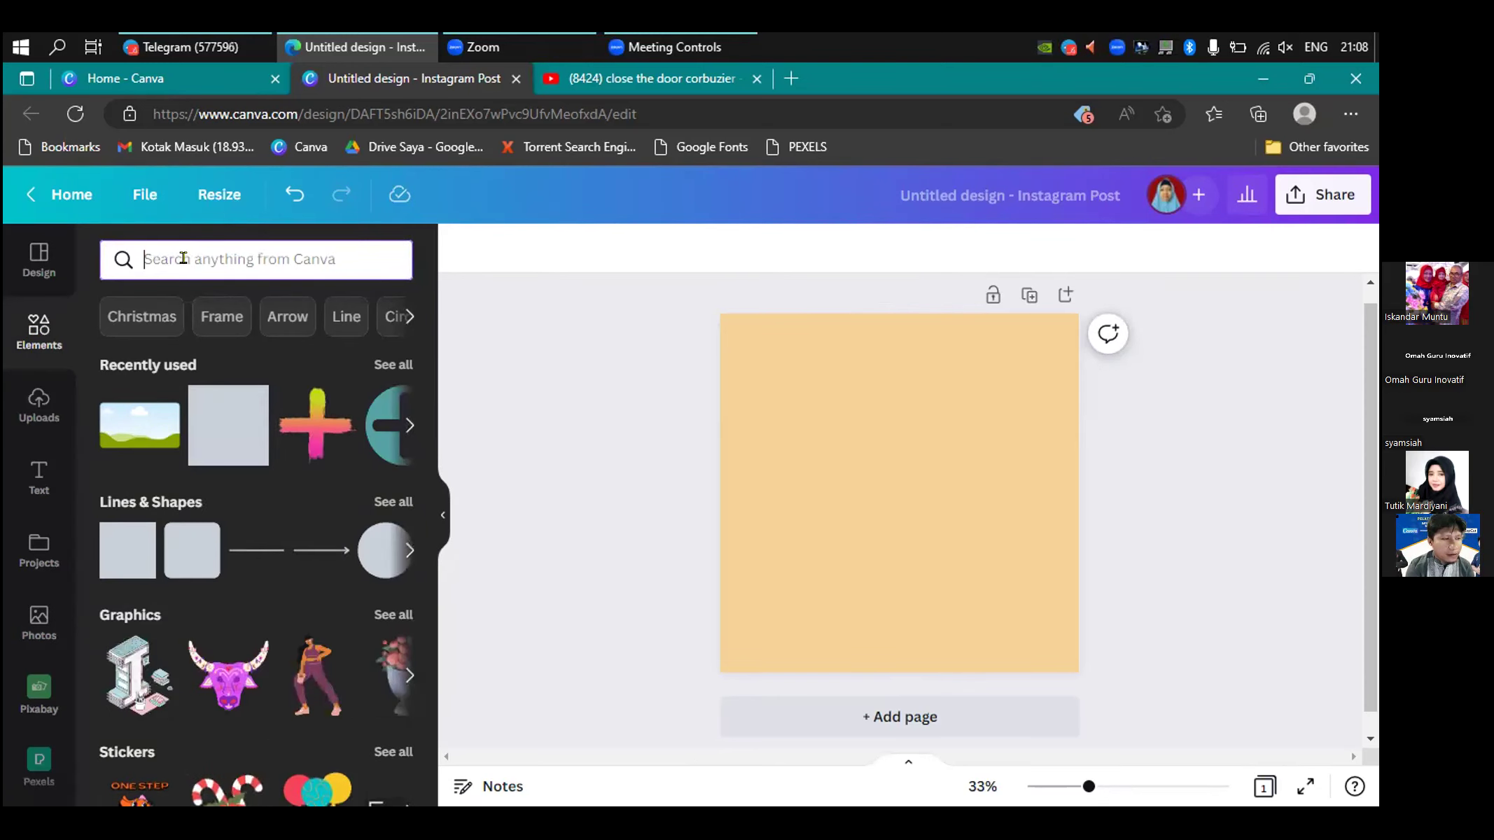
text(fra)
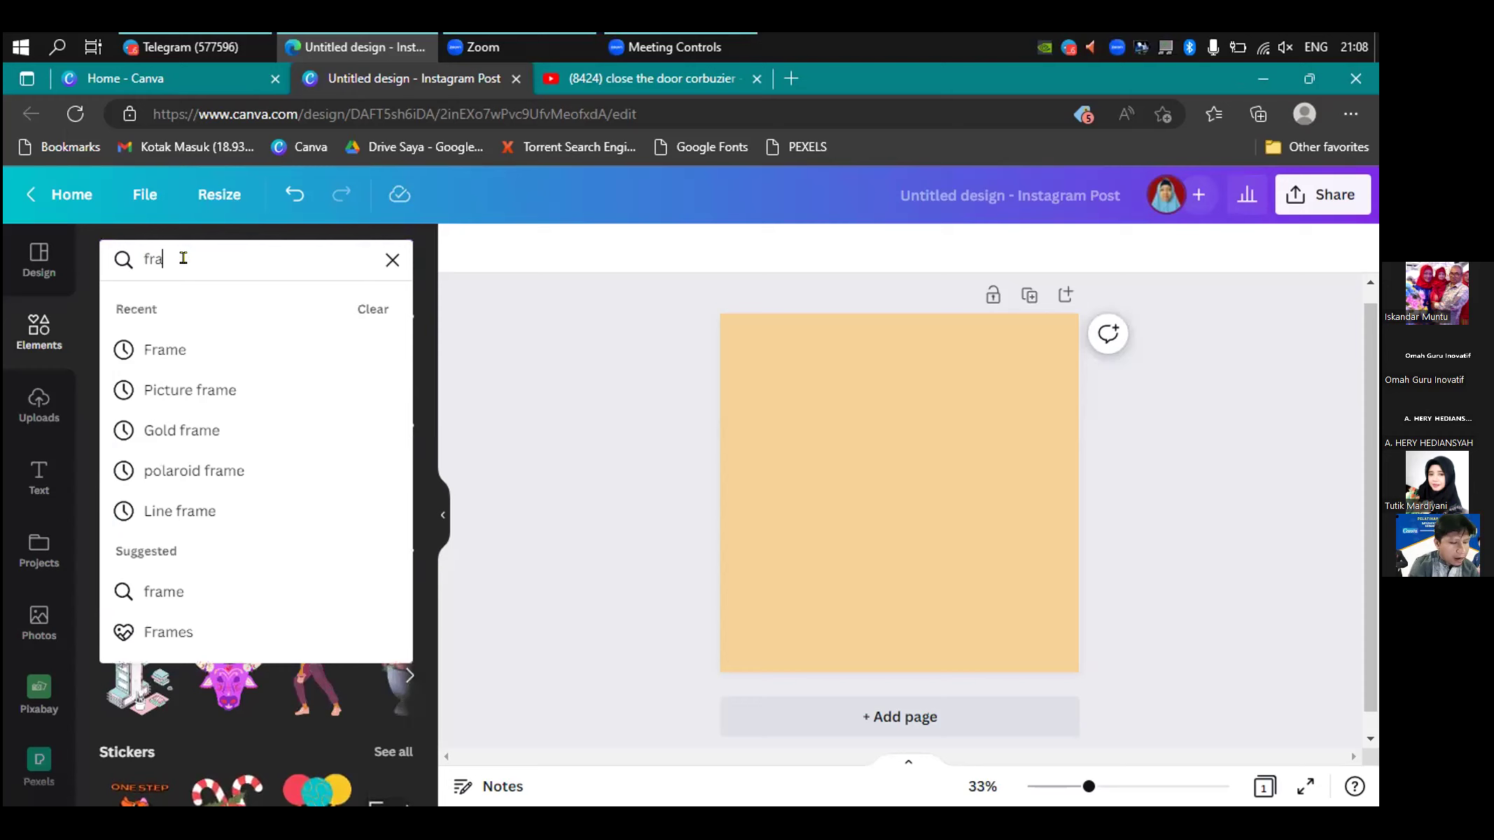
text(e)
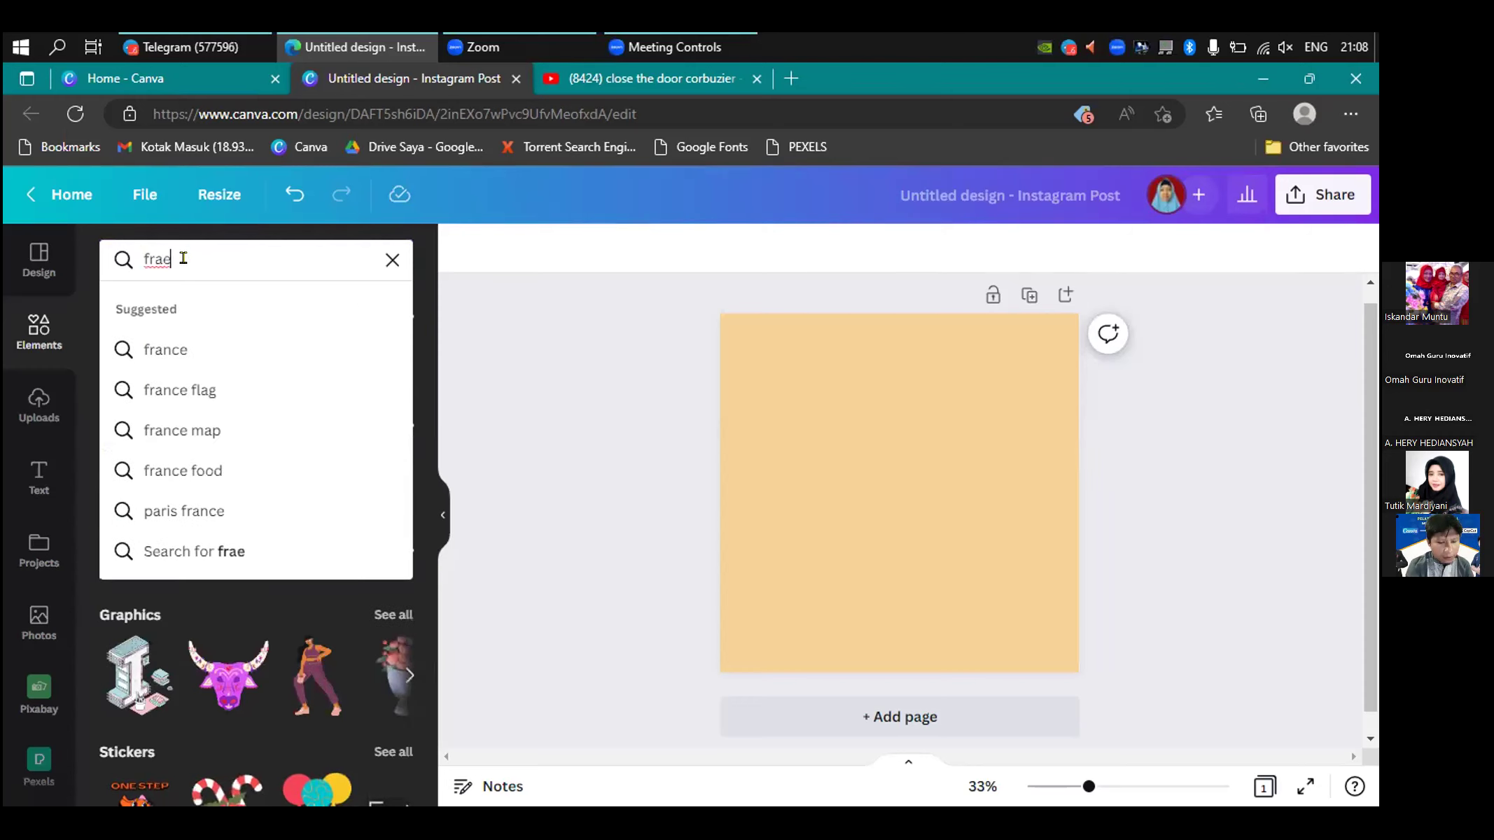
key(BackSpace)
text(me)
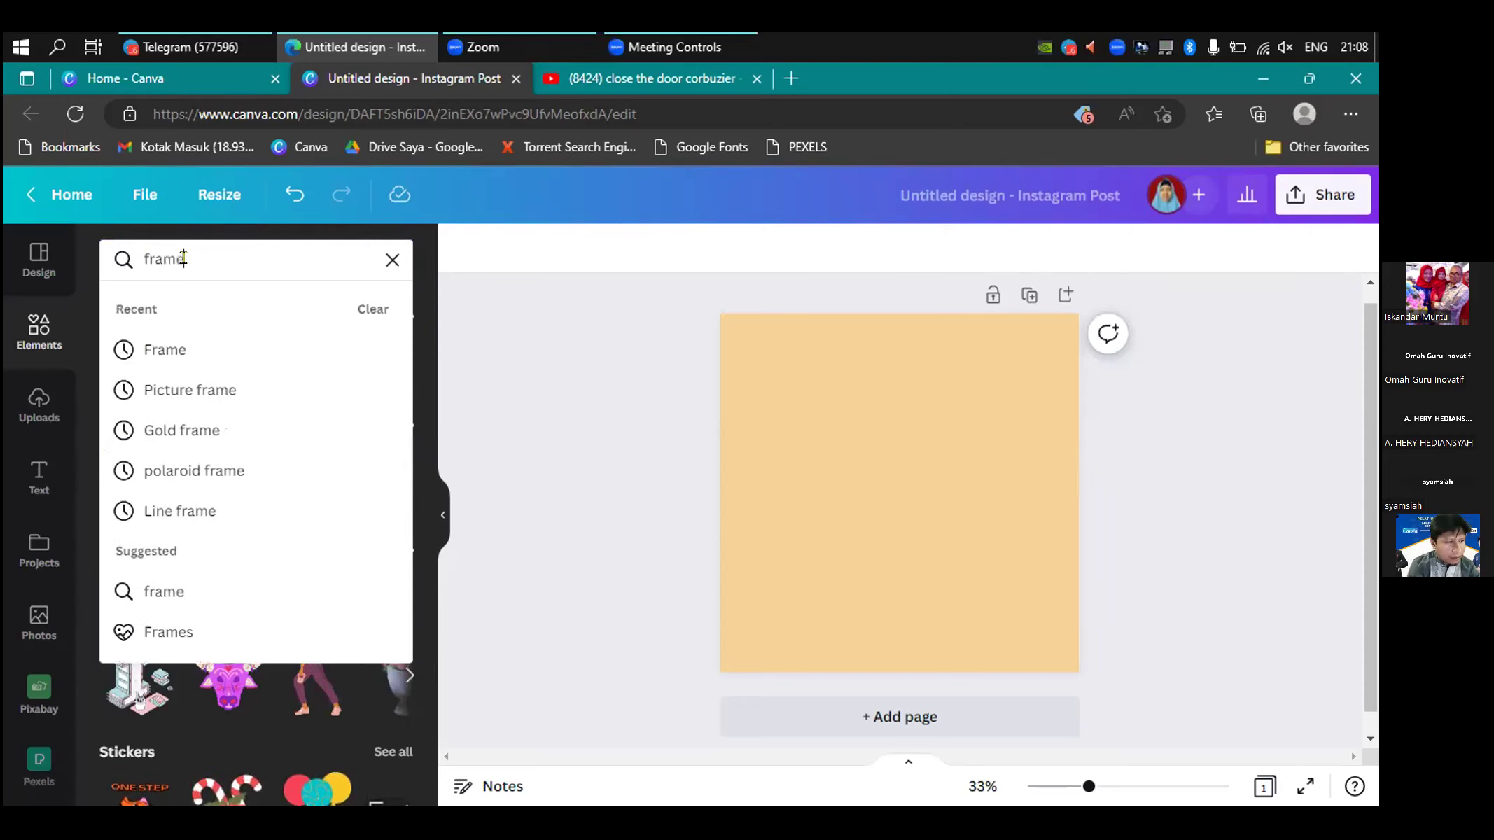
key(Return)
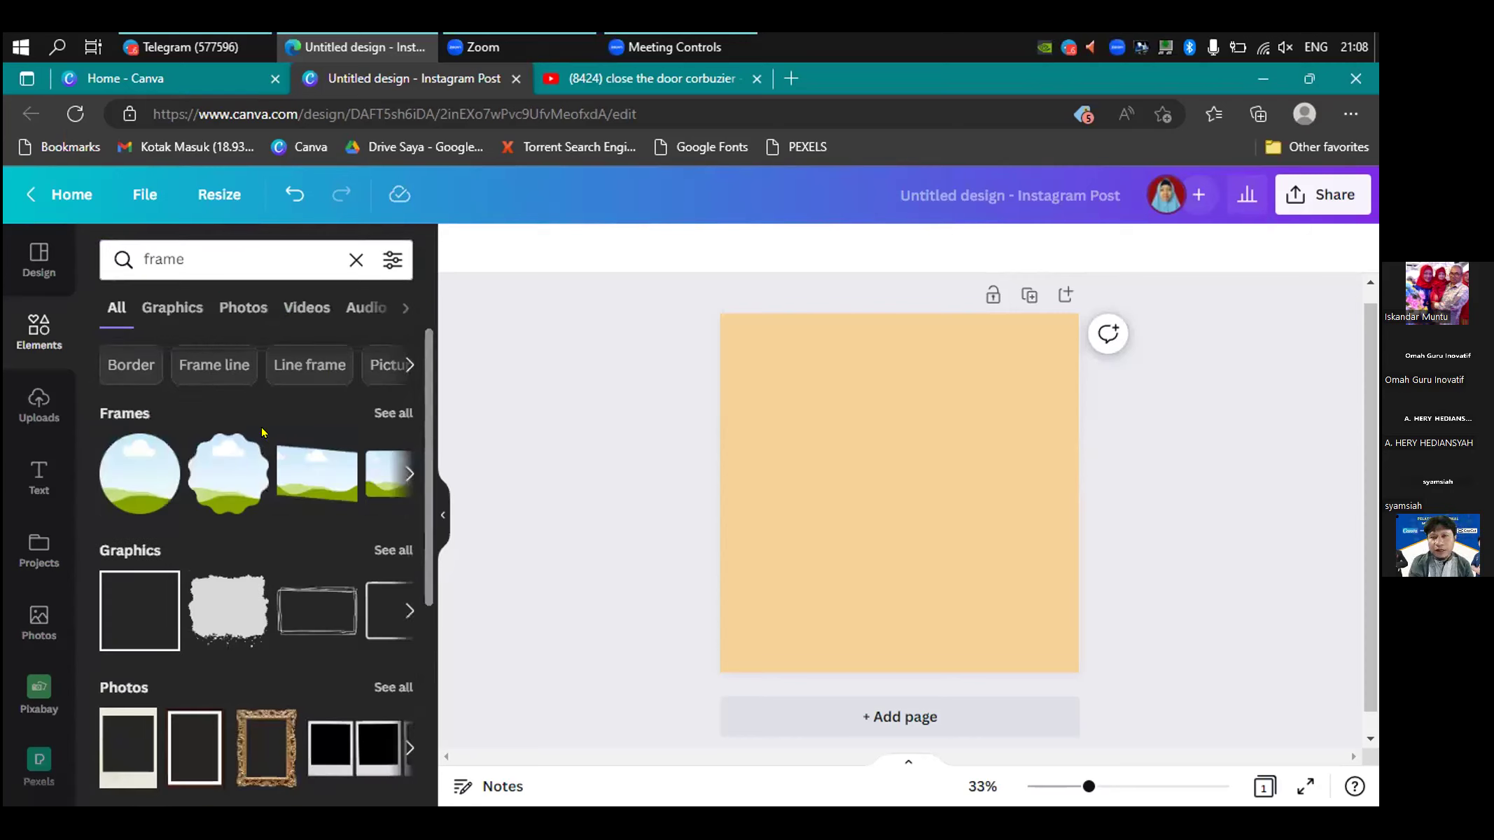
click(382, 415)
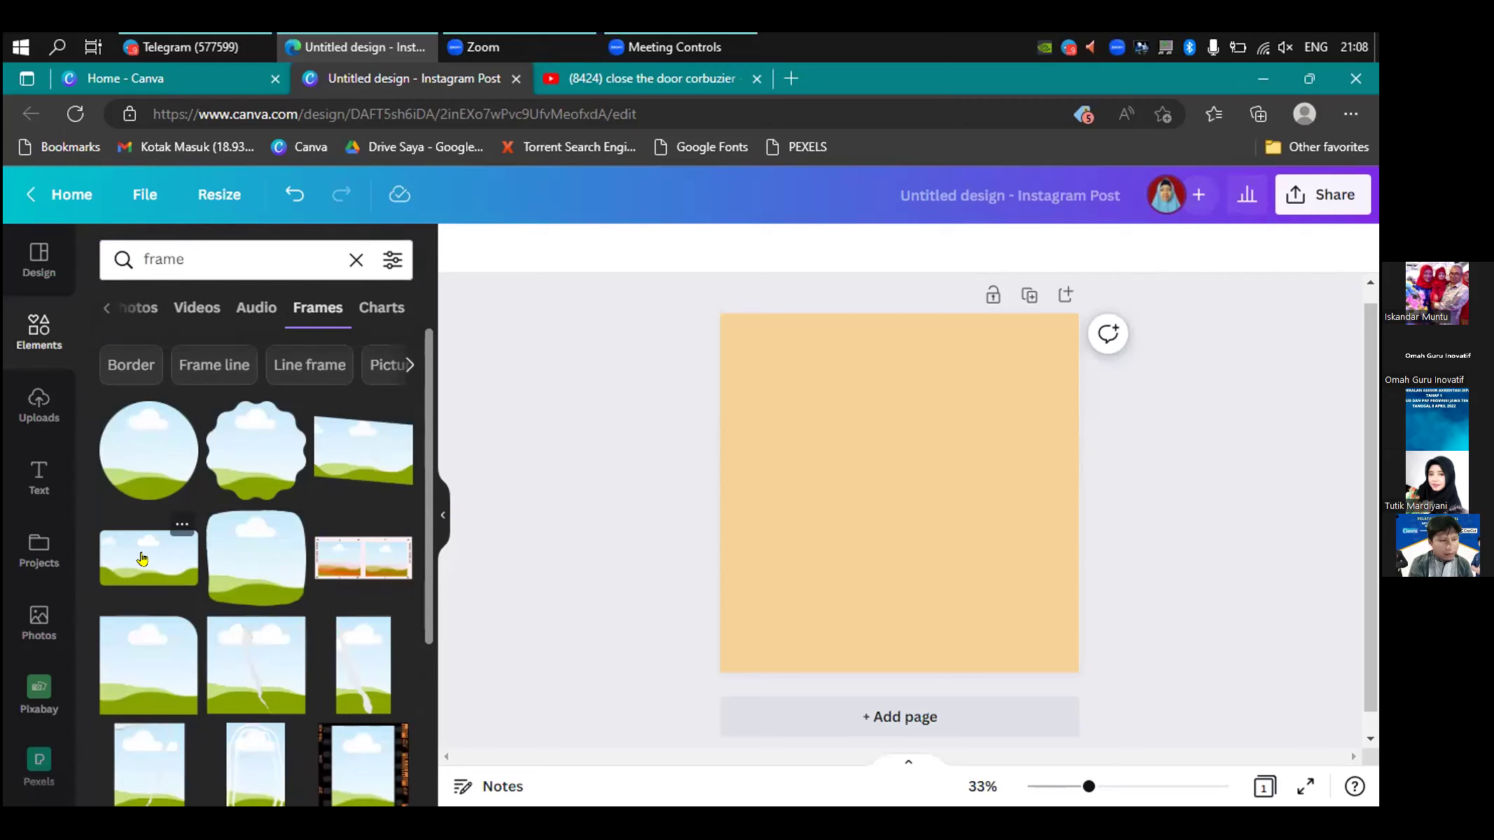
click(142, 558)
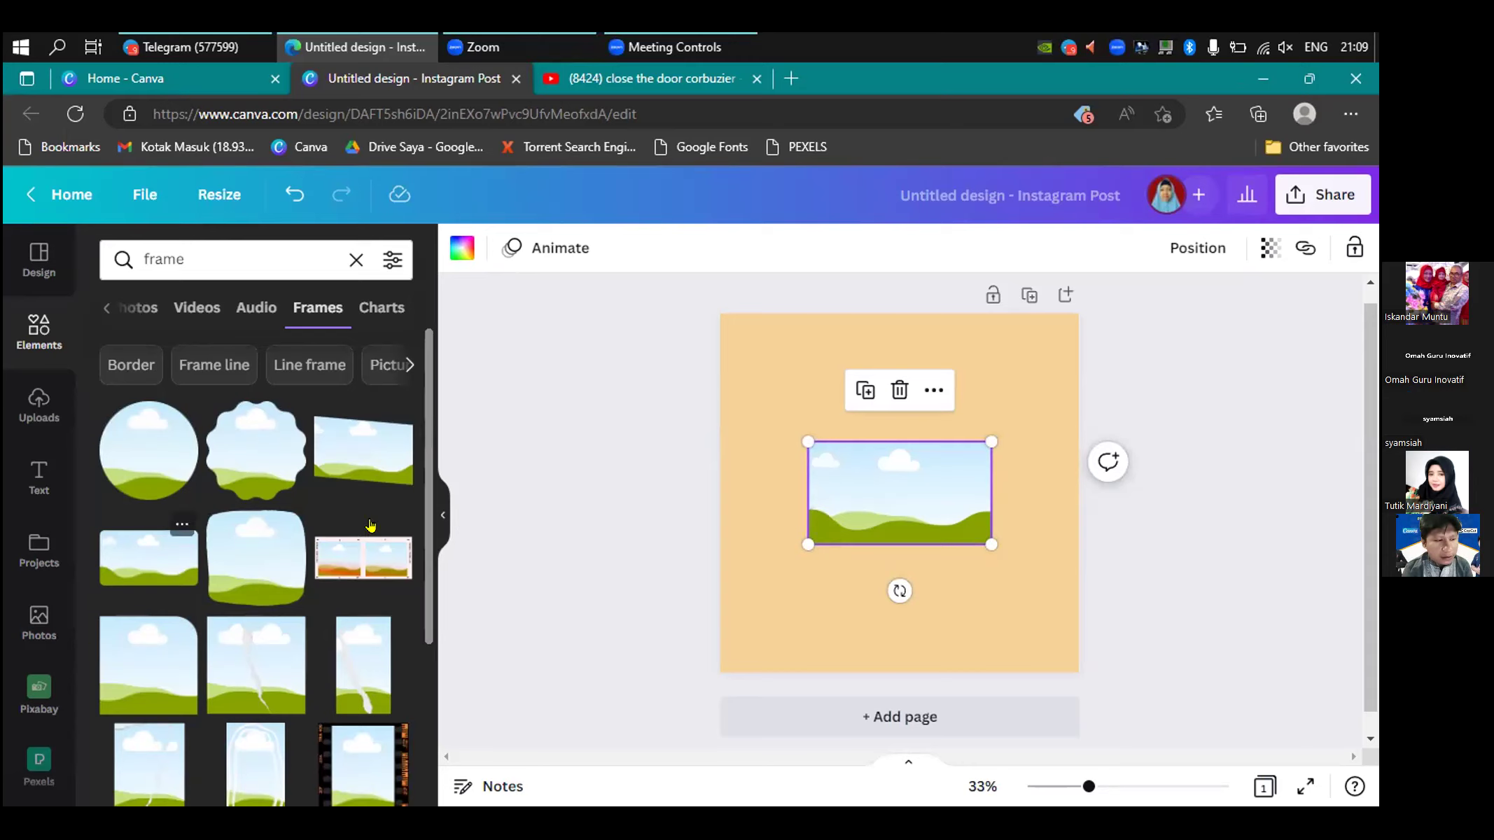
- Move the rounded rectangular frame into the upper half of the page, keeping it horizontally centred
click(437, 507)
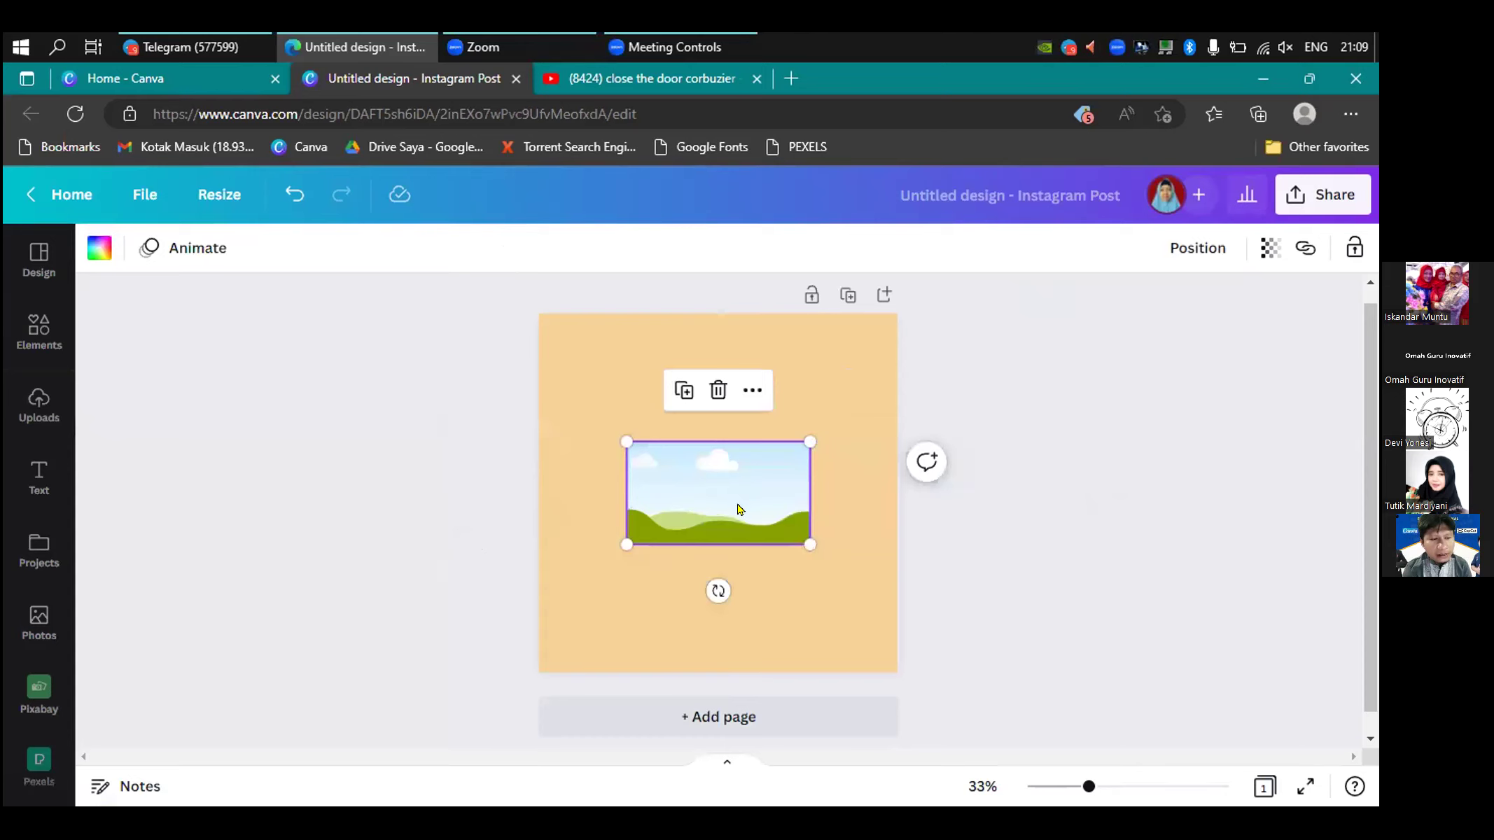
mouse_move(723, 497)
mouse_down()
mouse_move(709, 420)
mouse_move(719, 484)
mouse_up()
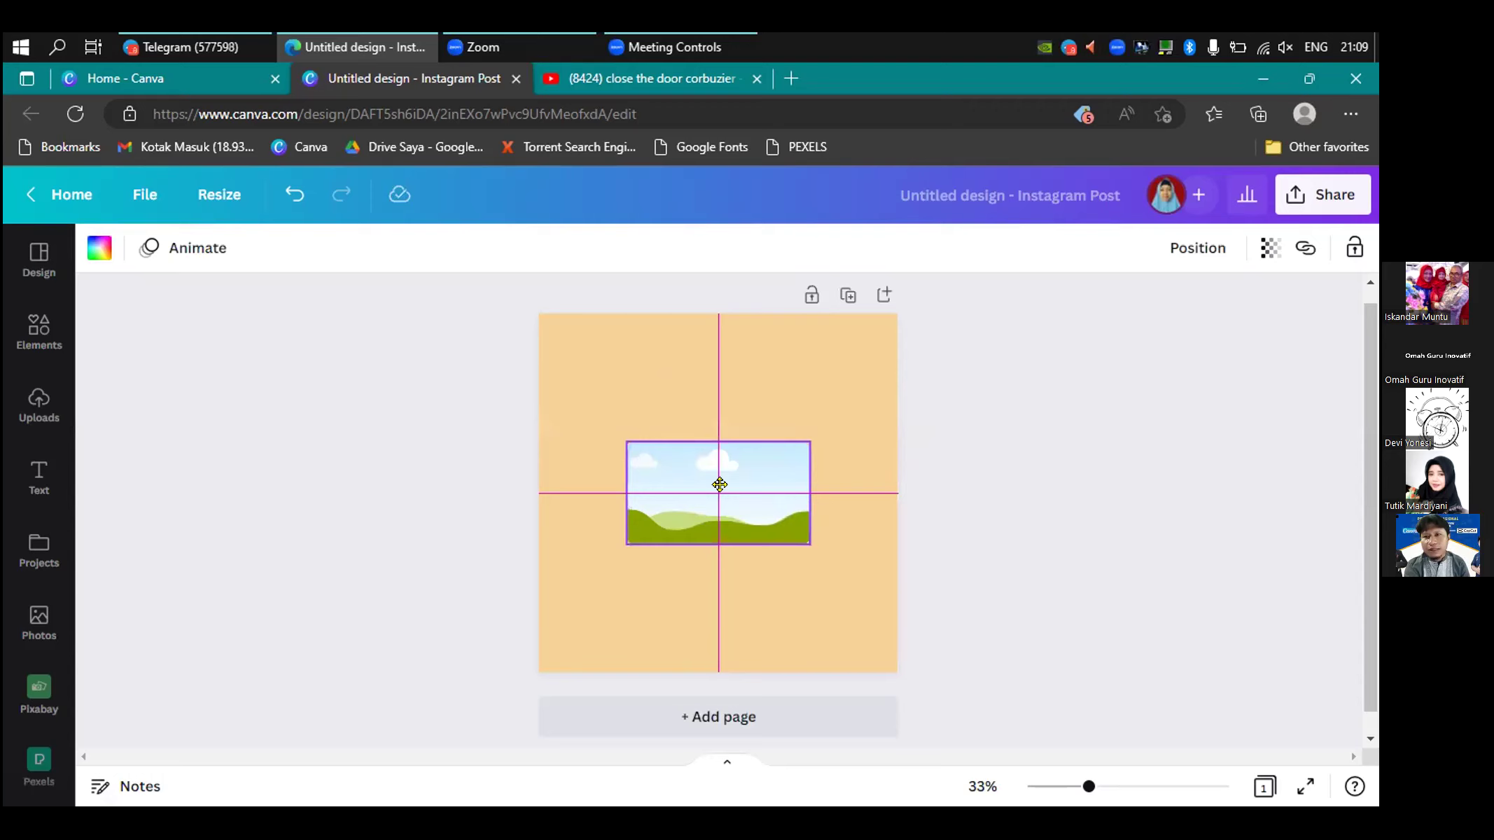
drag(720, 483, 718, 441)
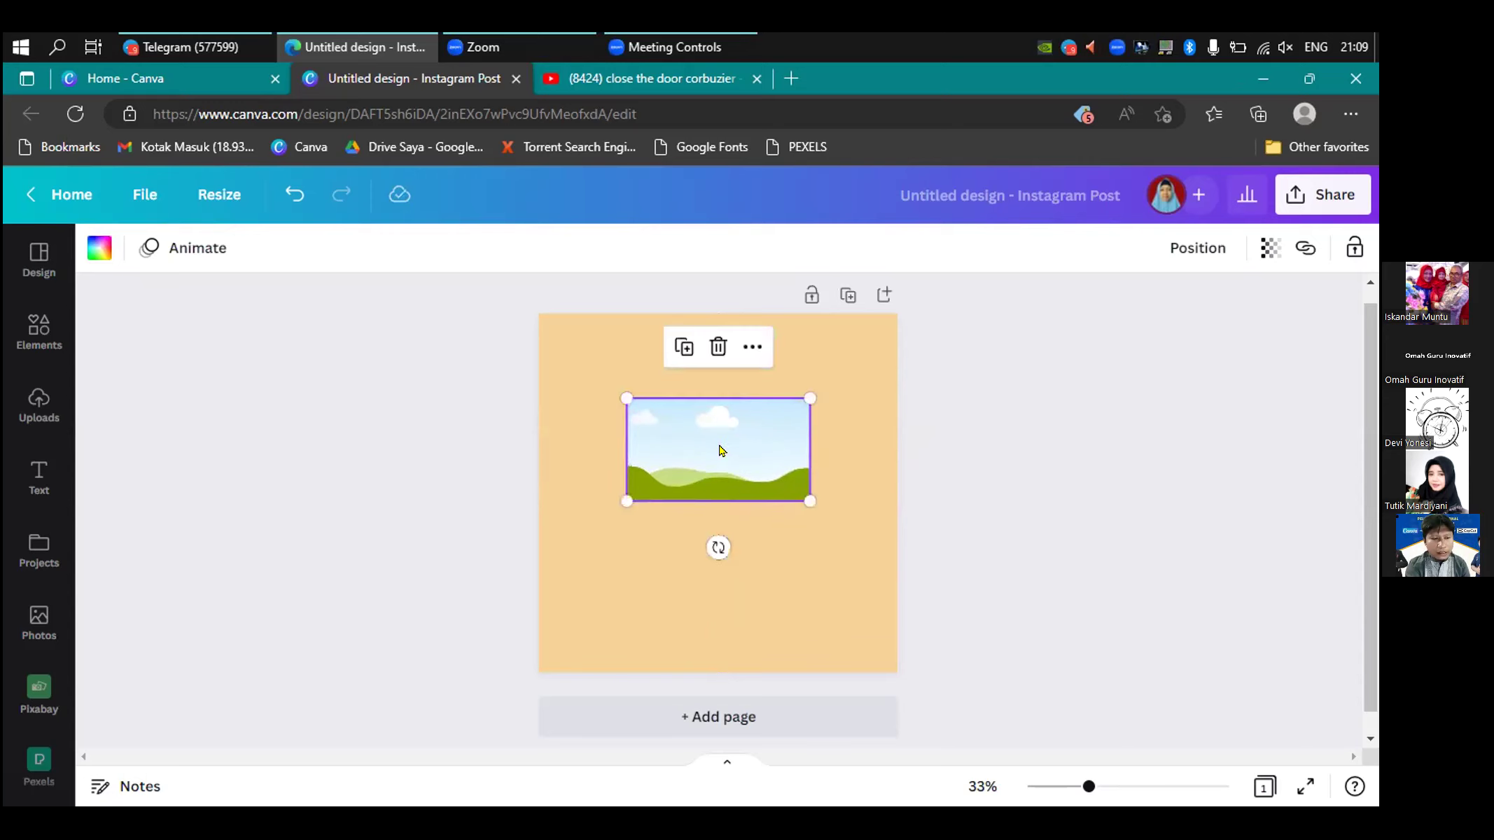
click(1041, 434)
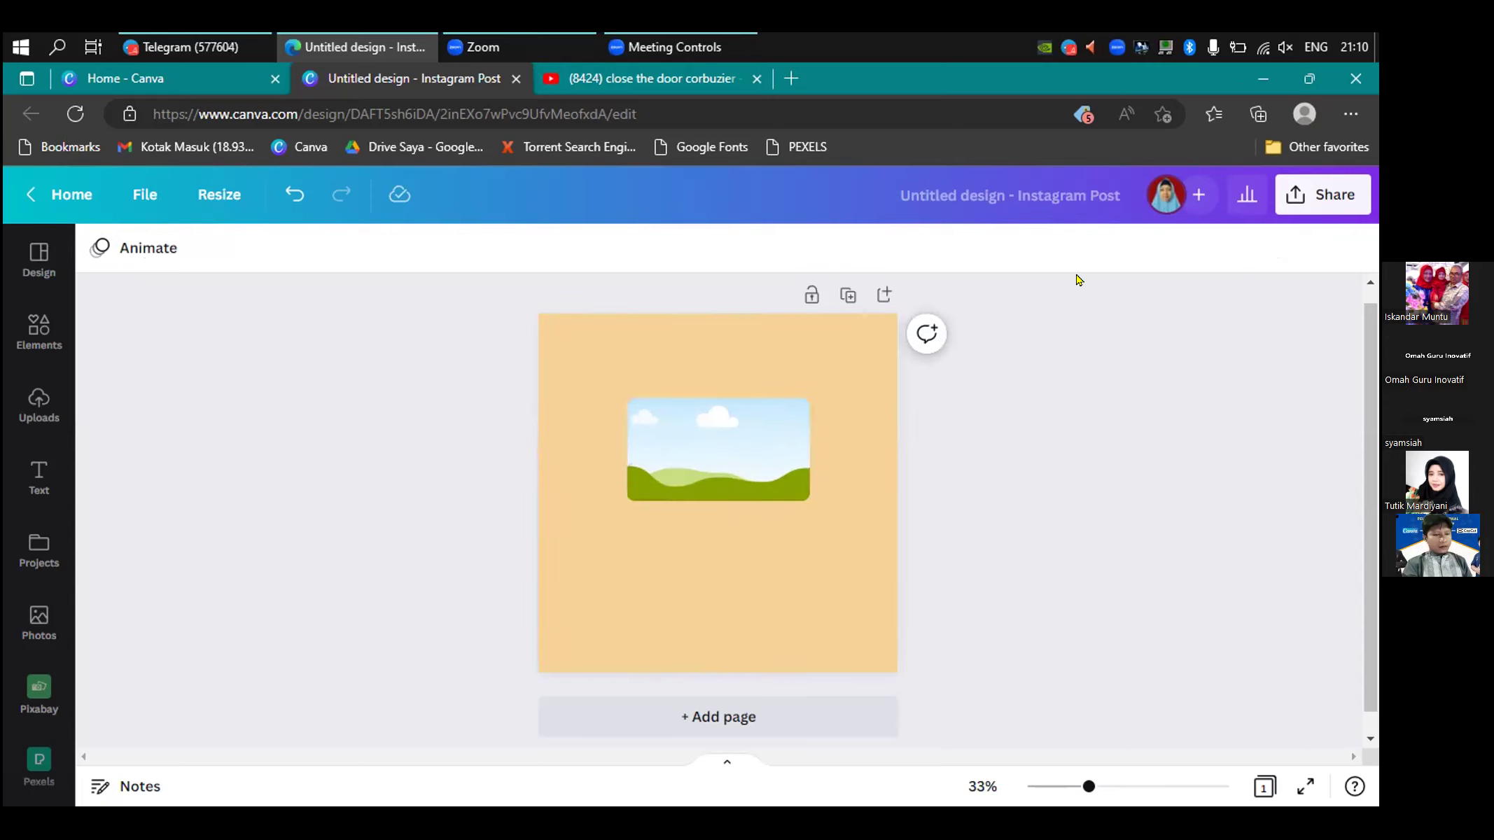
- Replace the frame search in the elements library with a search for "instagram logo"
scroll(625, 297, up, 2)
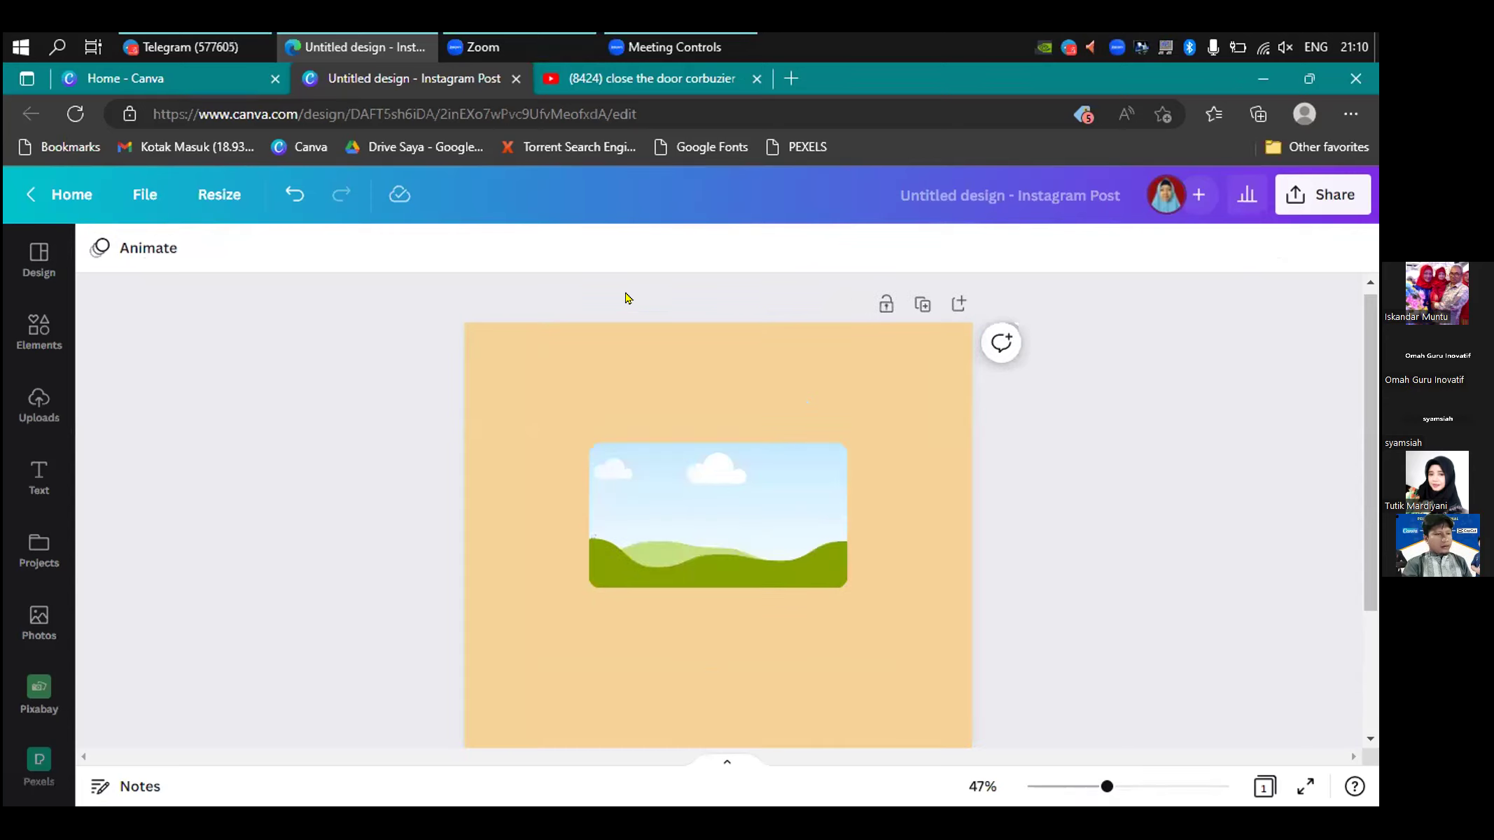
drag(1097, 788, 1089, 786)
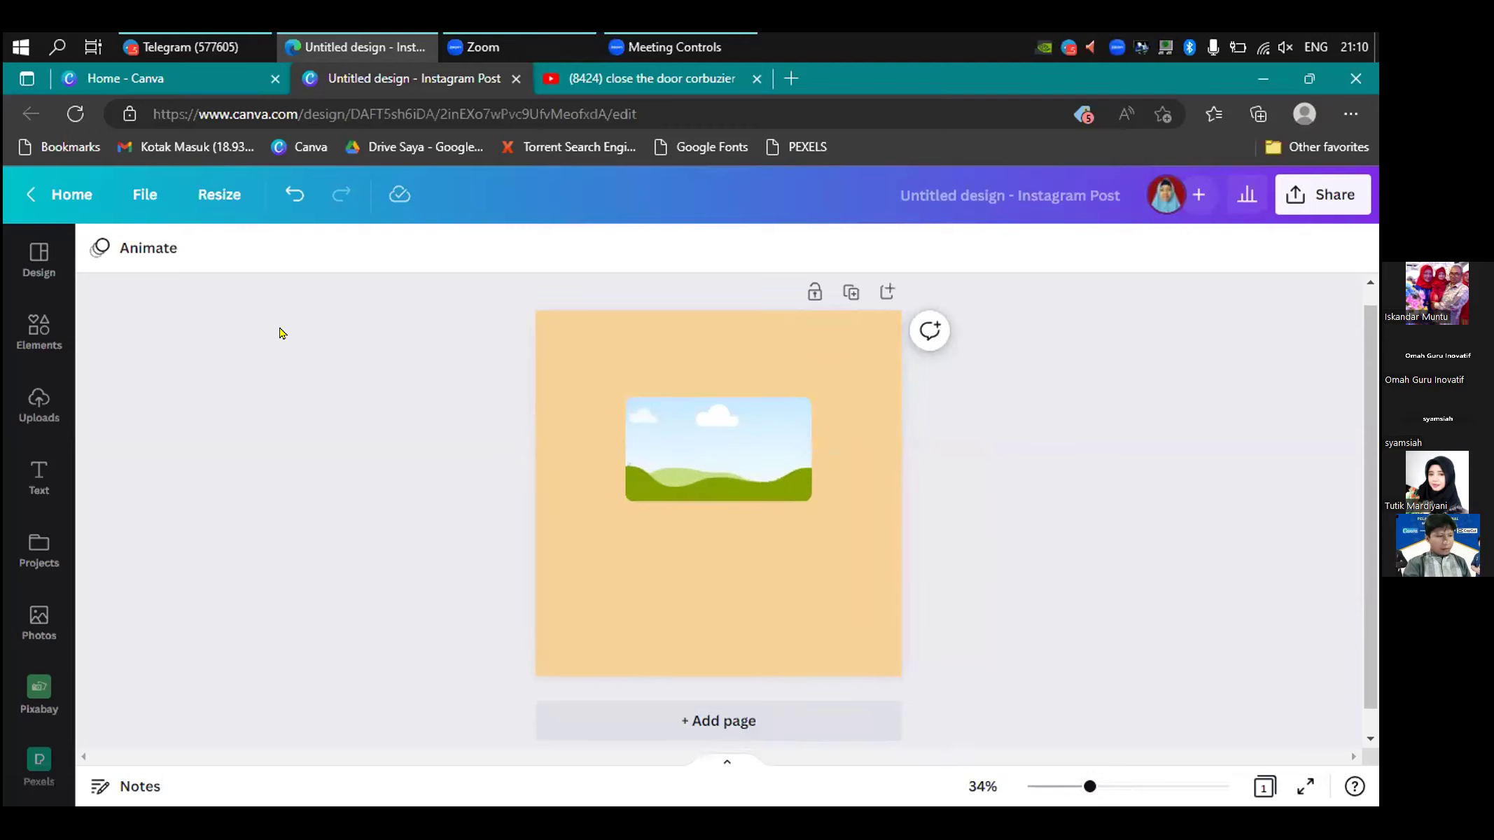
click(26, 414)
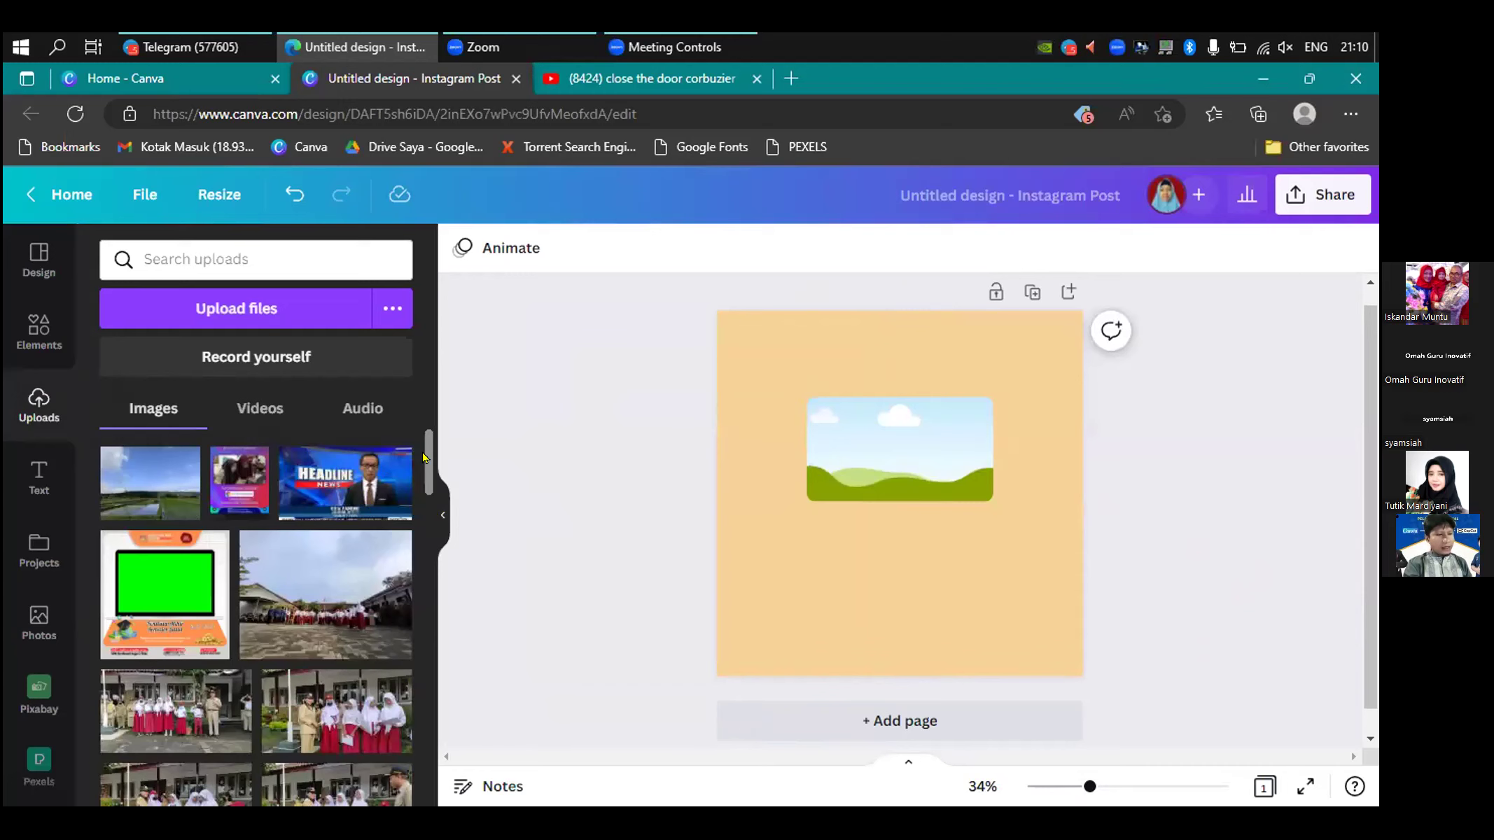
click(31, 336)
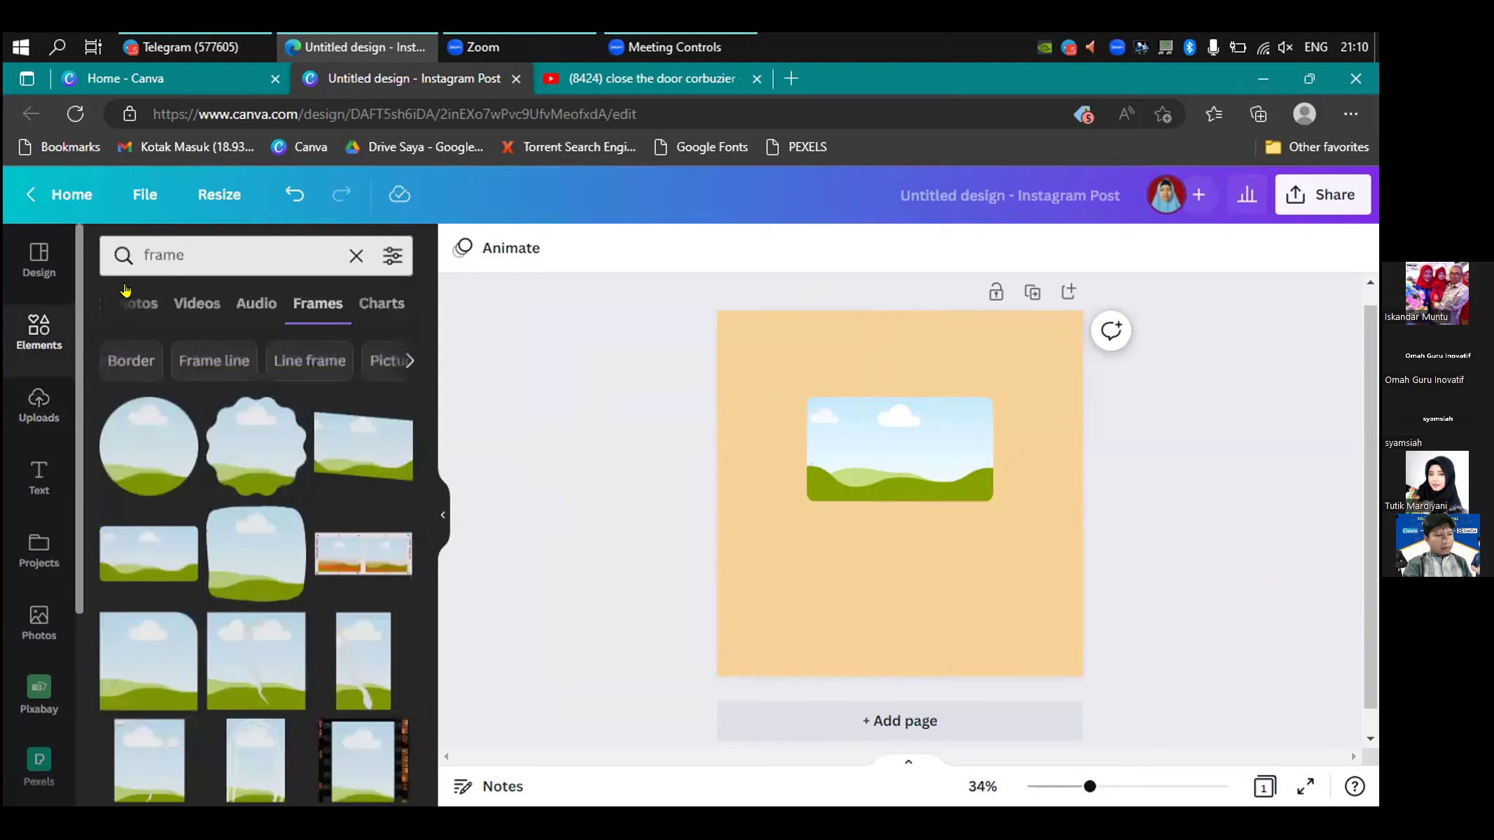
click(356, 260)
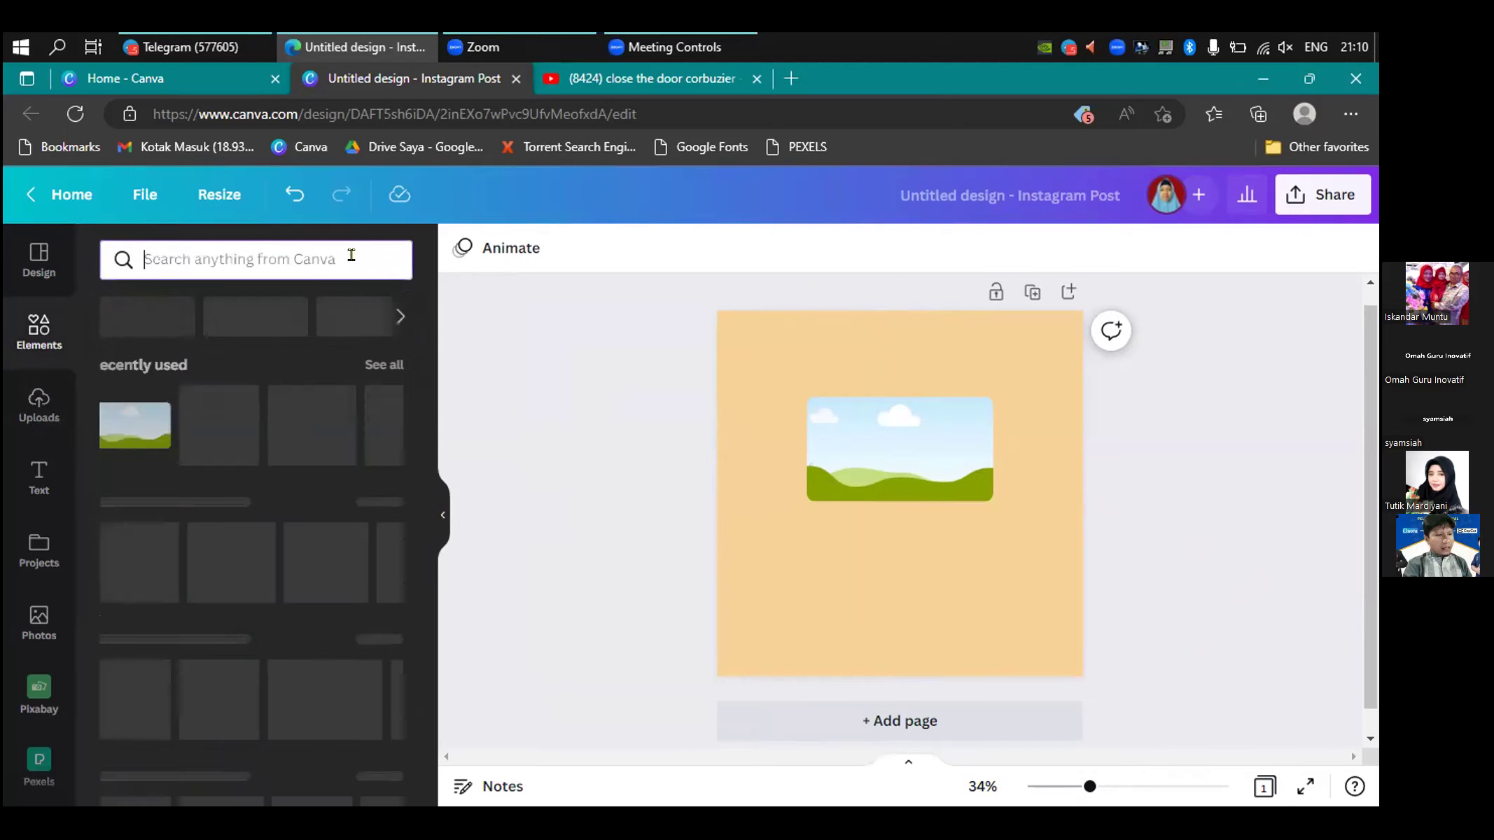
click(258, 252)
text(lo)
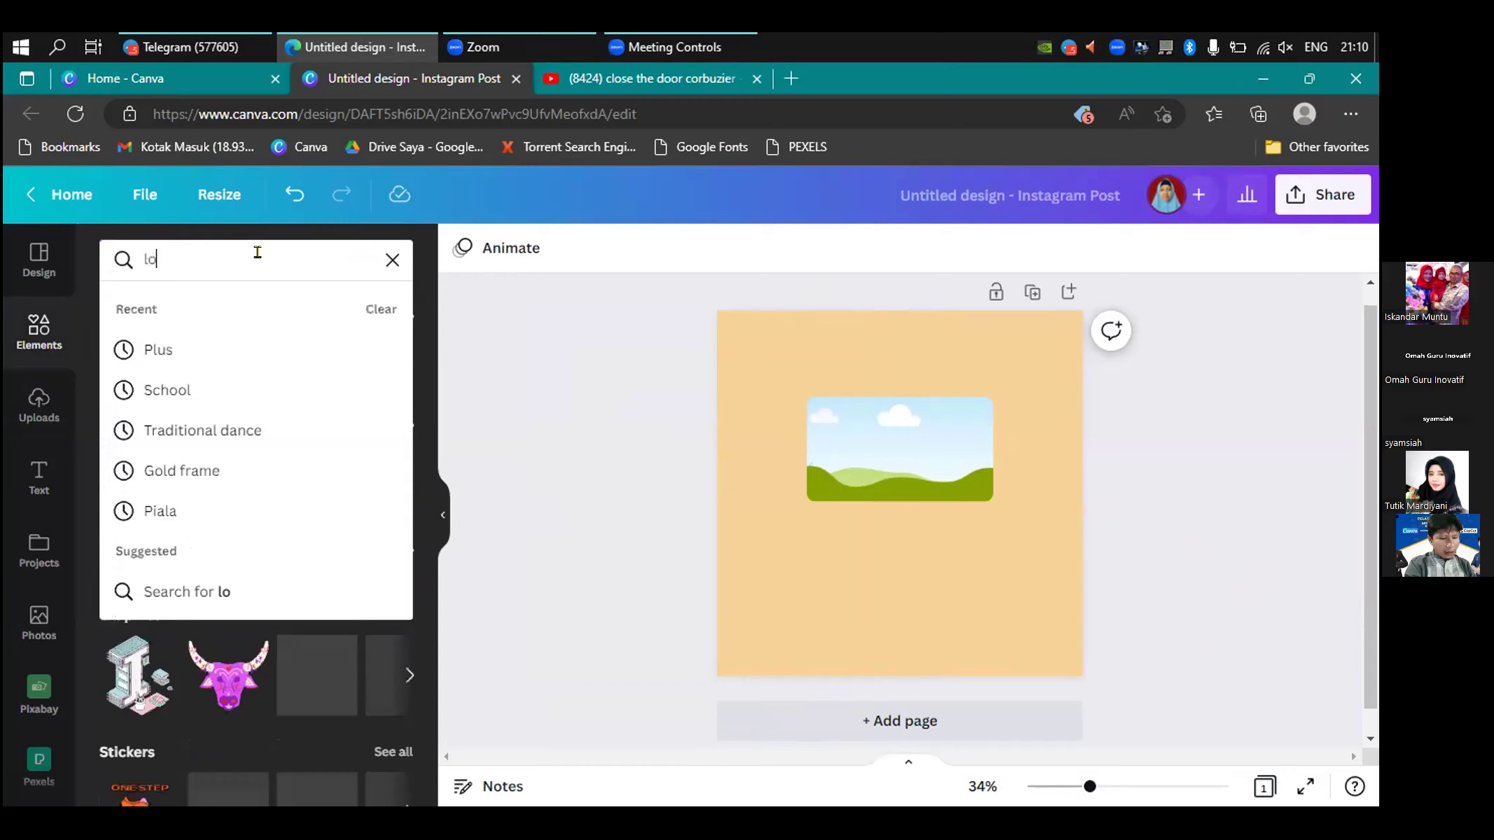
text(go)
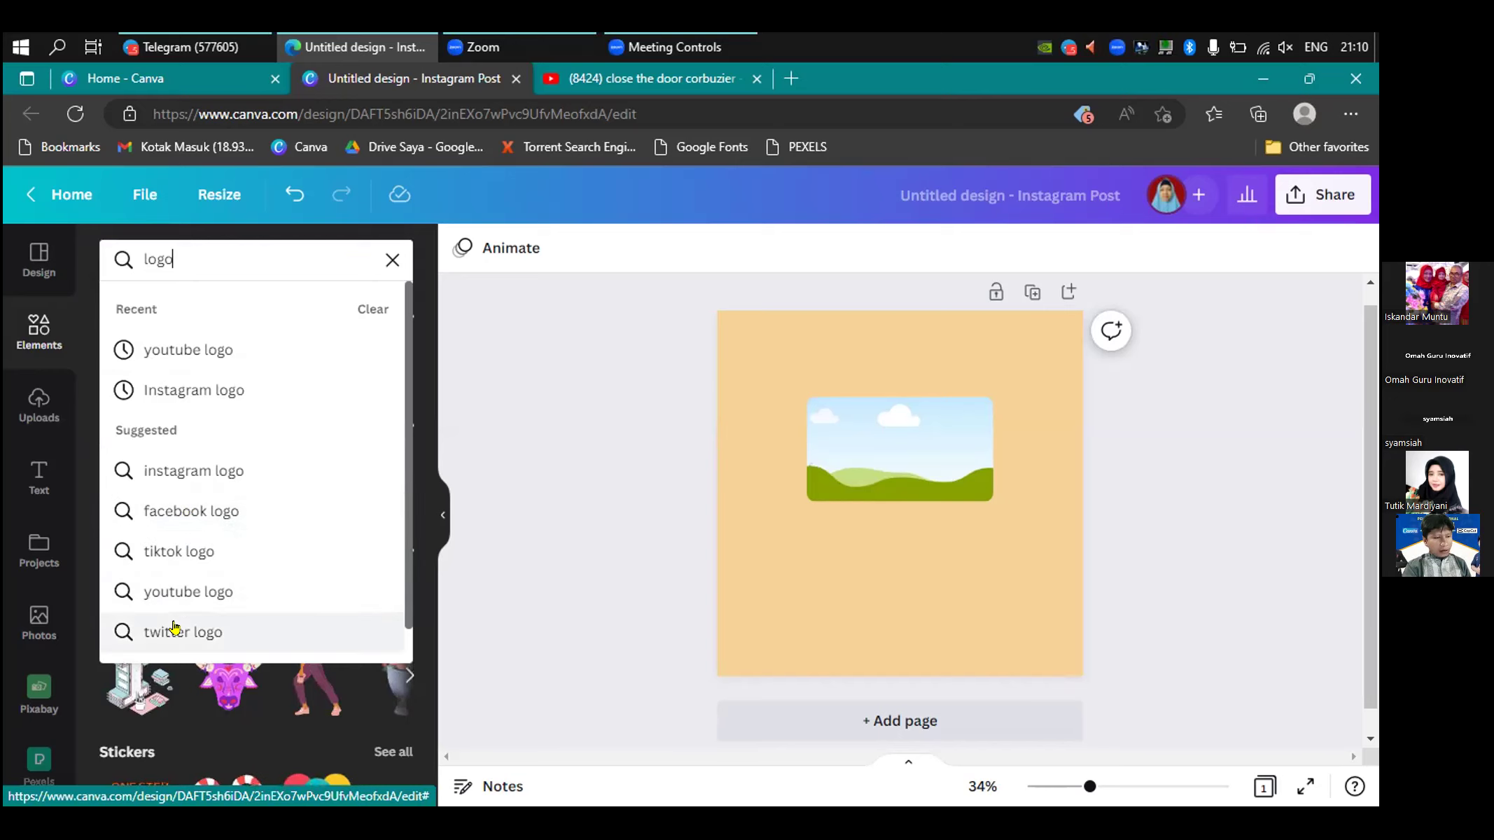
click(191, 478)
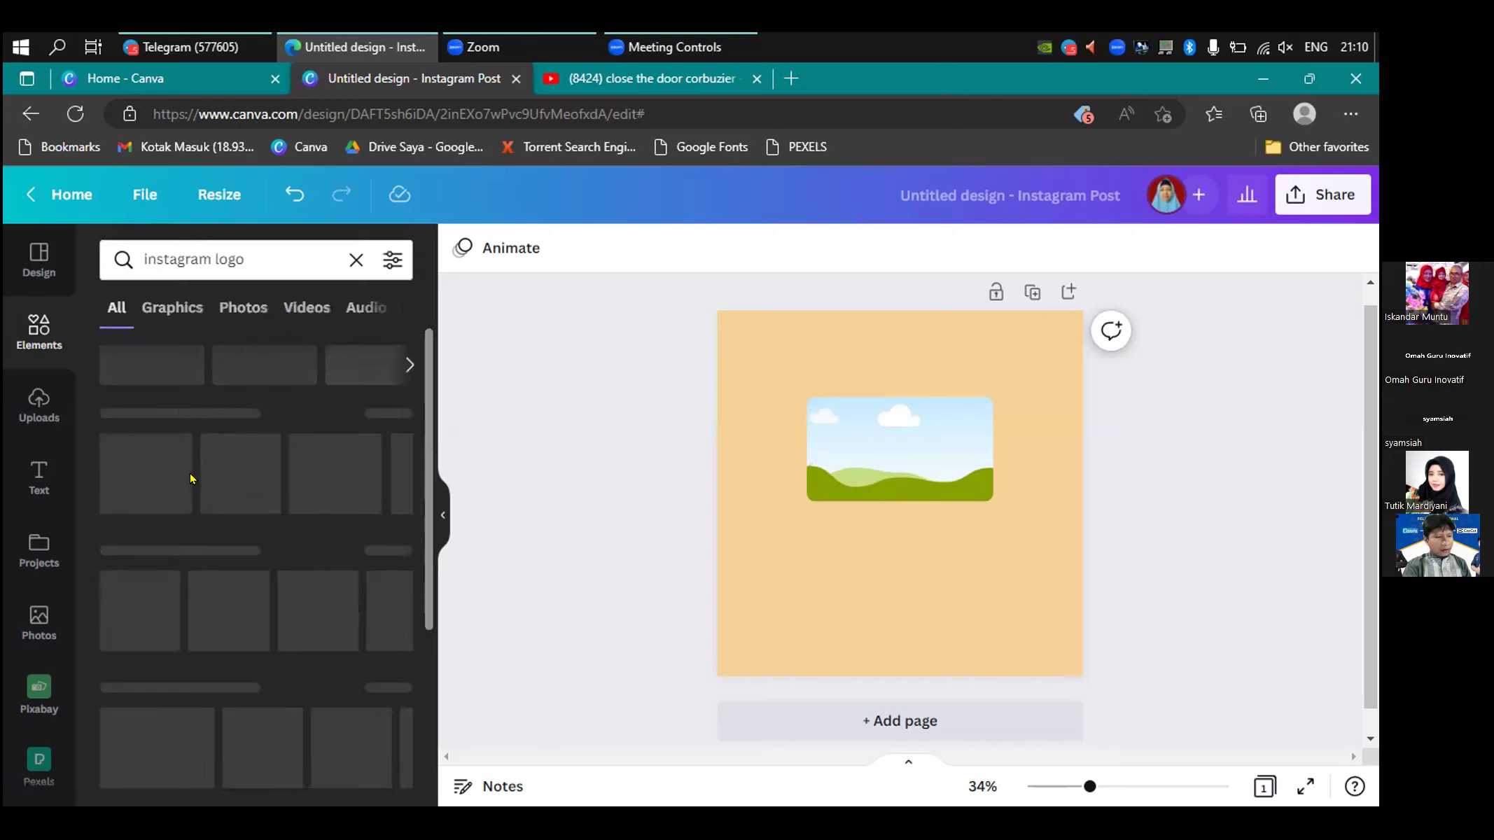
- Search the elements for "logo" and show all the graphics results
click(355, 262)
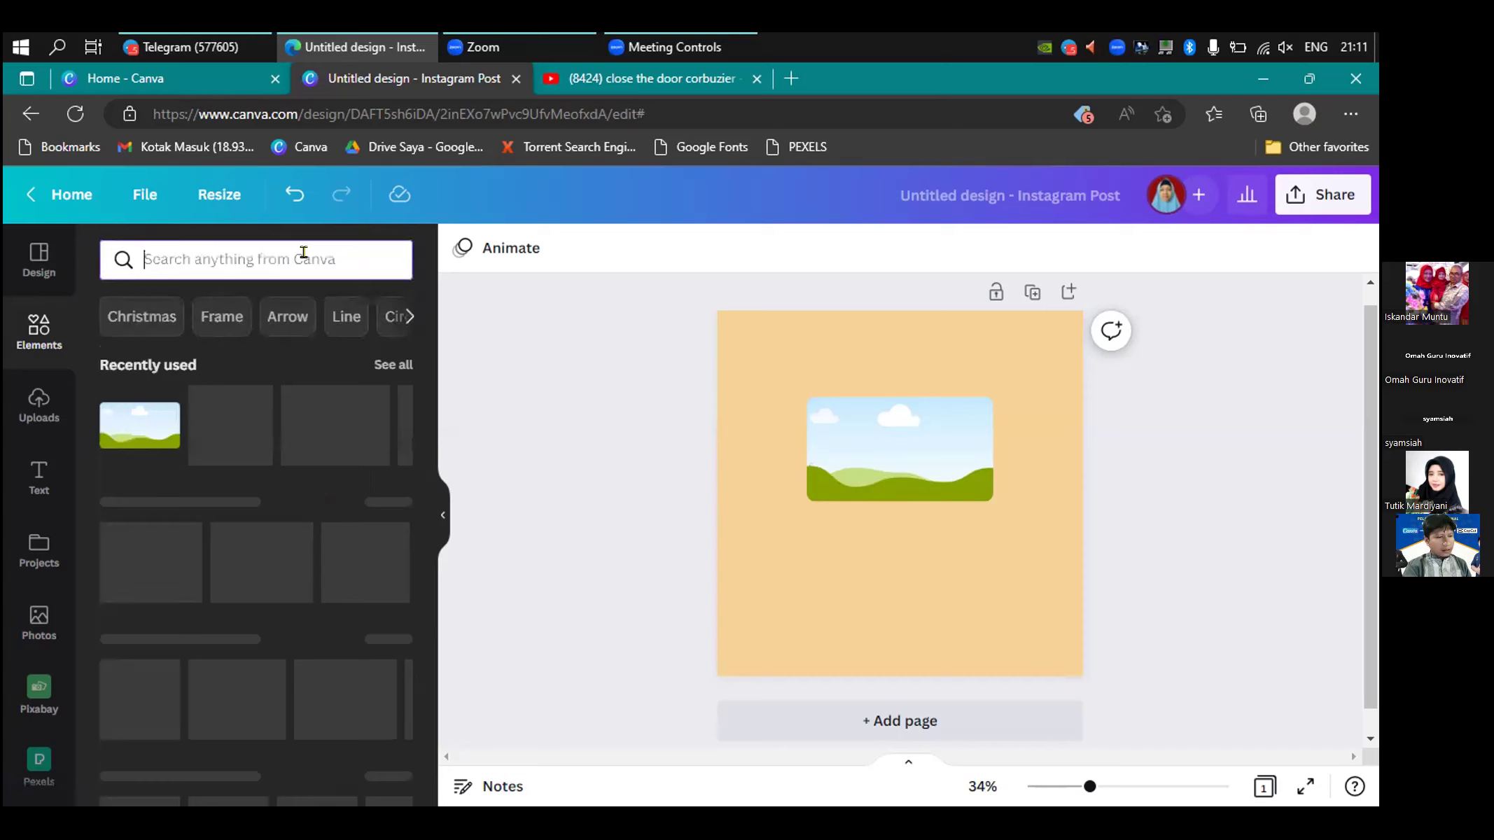
text(logo)
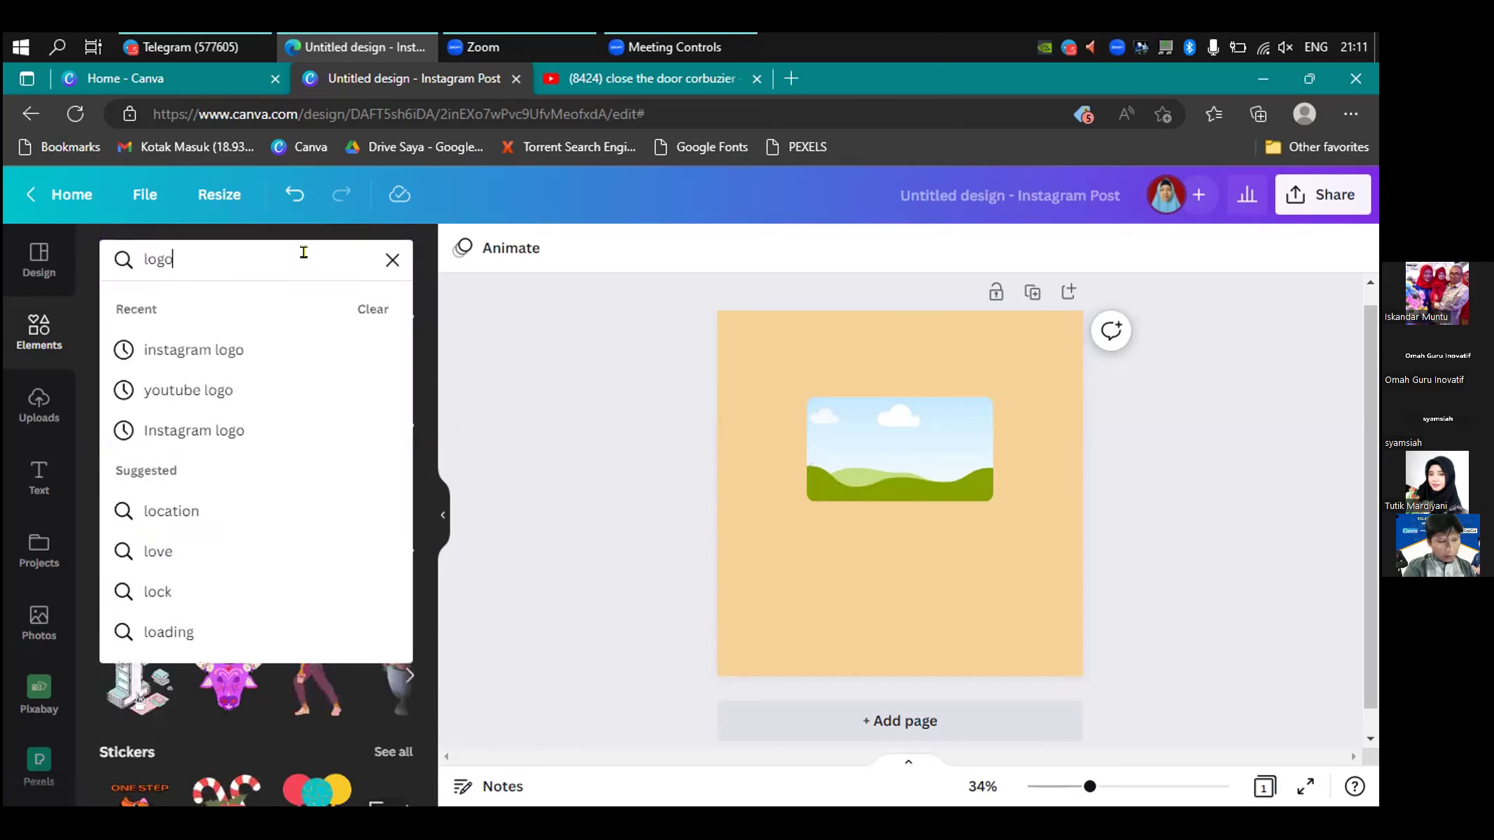
key(Return)
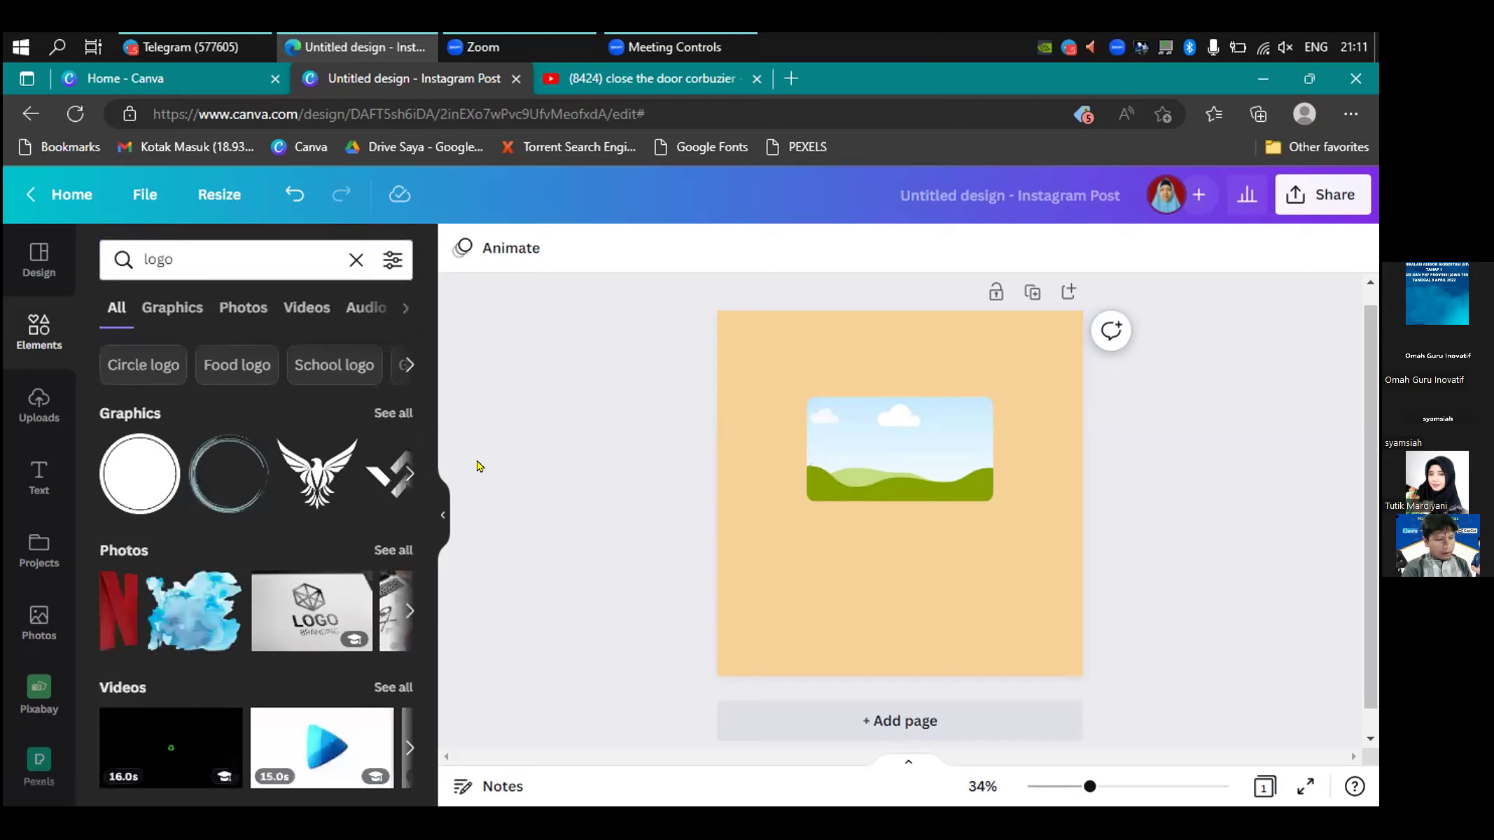
scroll(476, 465, down, 1)
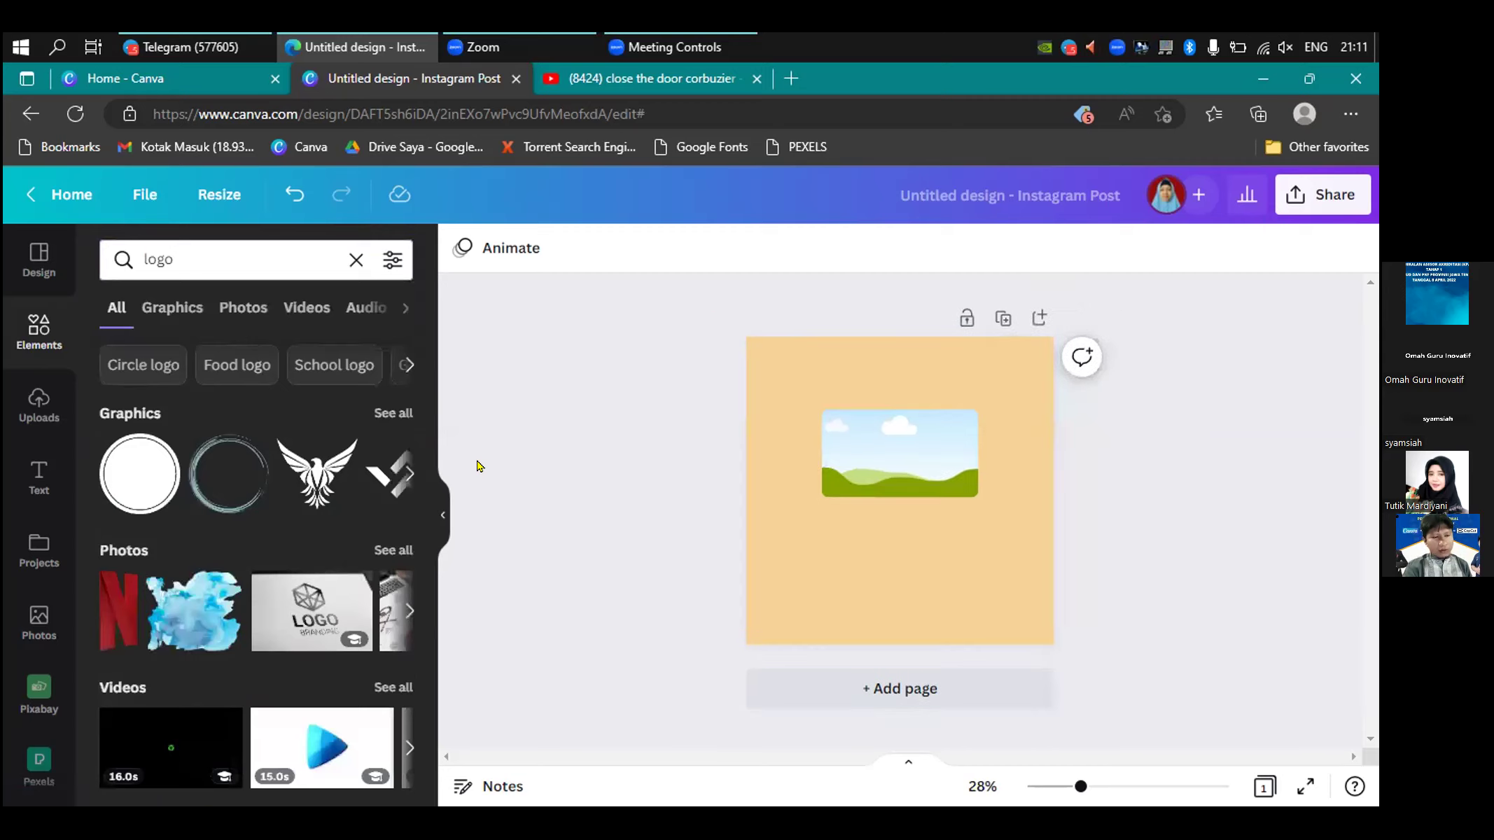
drag(1080, 786, 1091, 786)
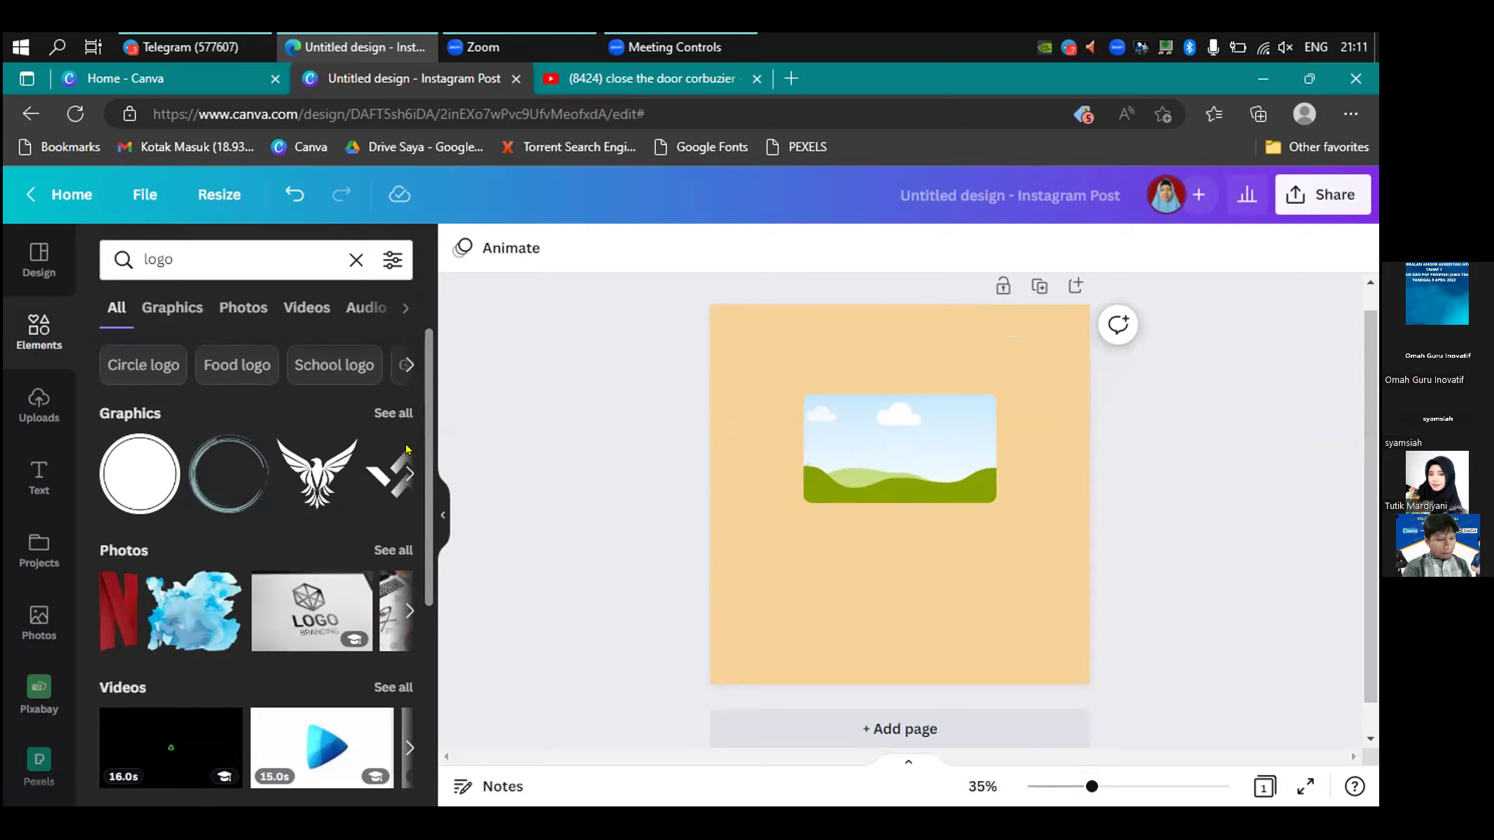
click(400, 415)
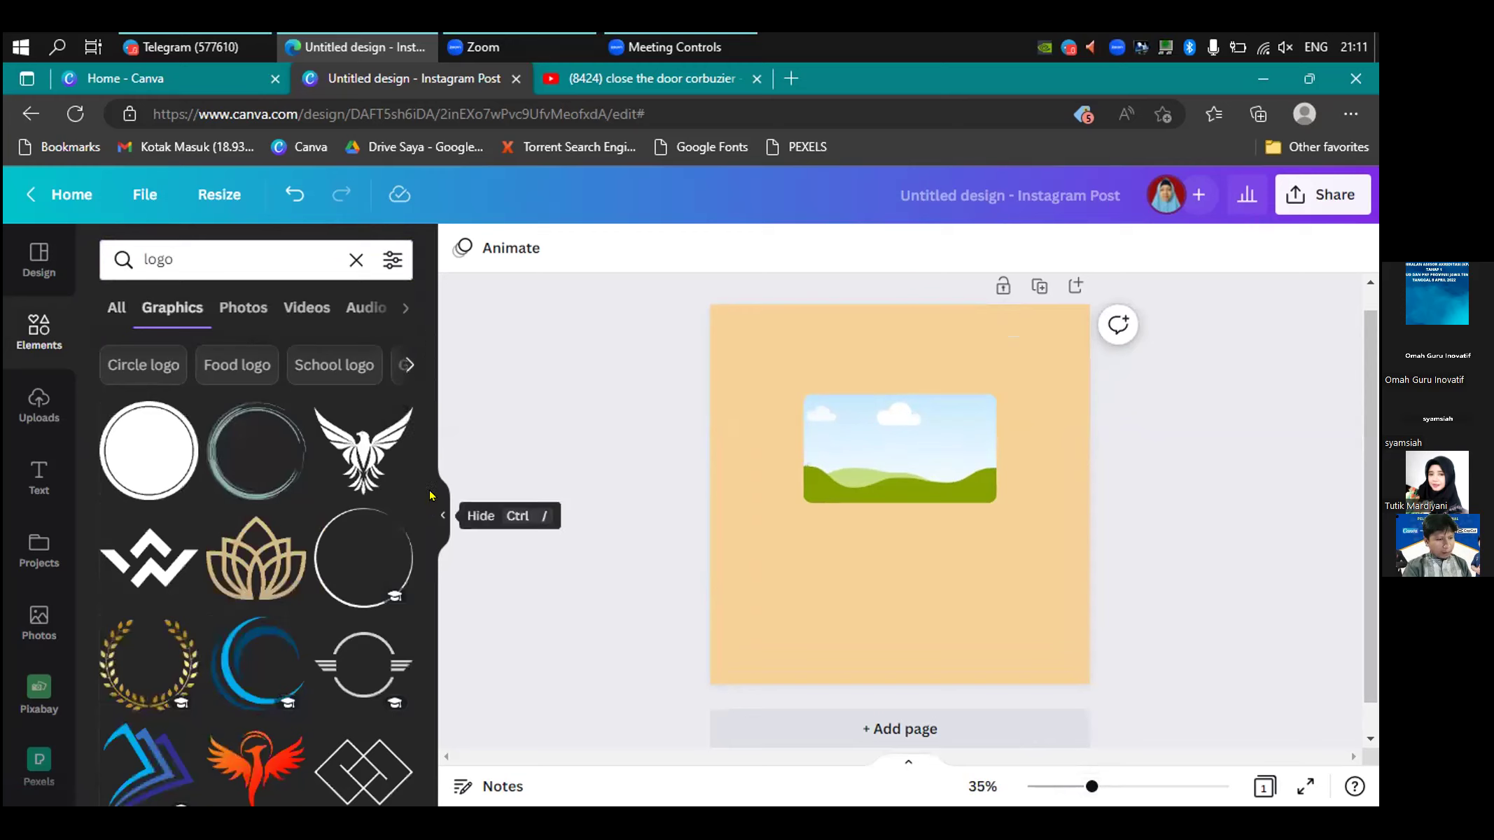
- Add the "YOUR LOGO" graphic with the turquoise Canva circle and centre it above the frame near the page's upper edge
drag(426, 497, 428, 526)
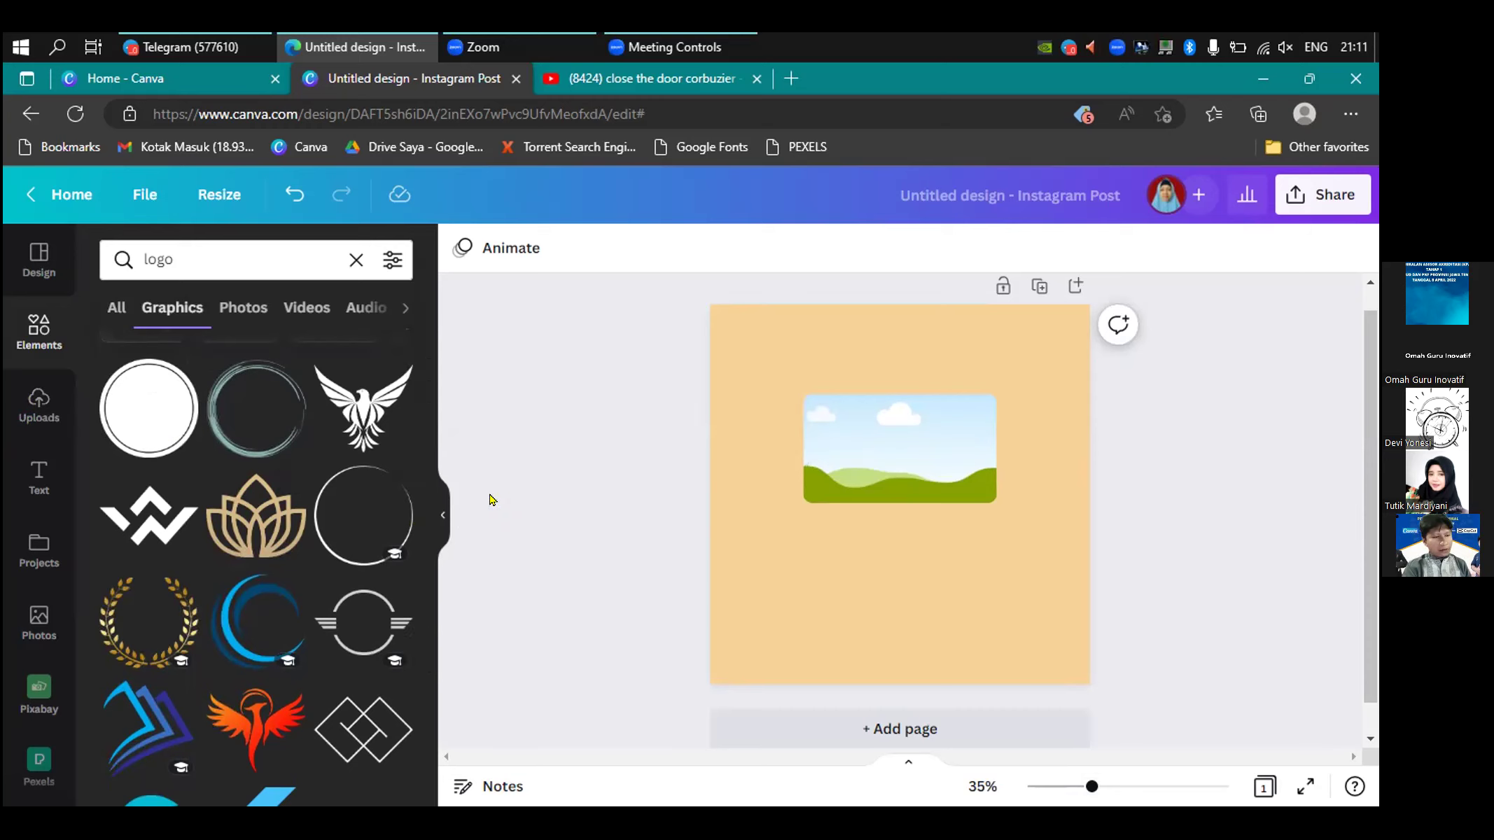
scroll(430, 504, down, 1)
scroll(429, 521, down, 4)
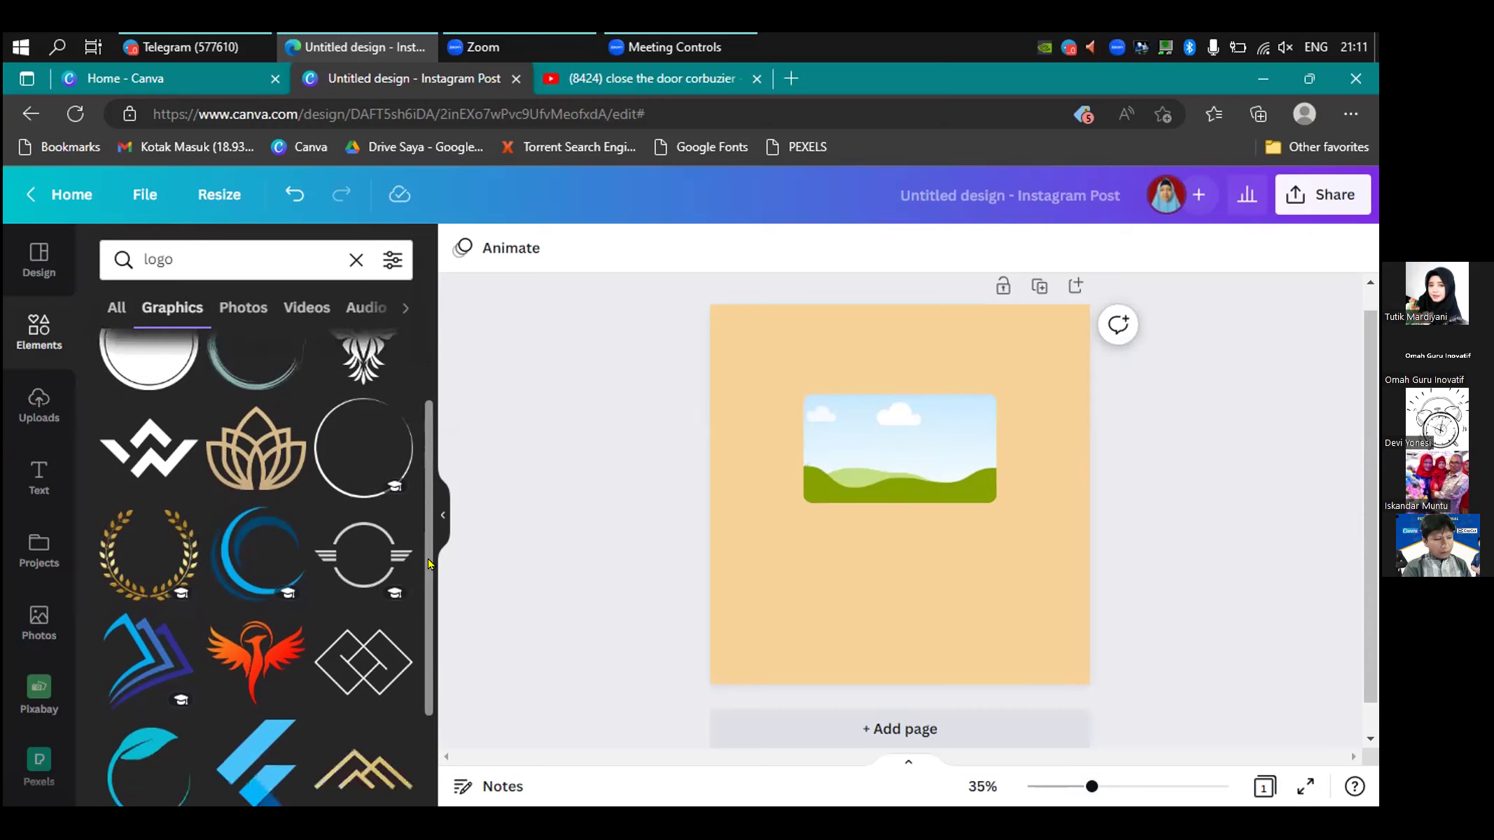
scroll(430, 619, down, 3)
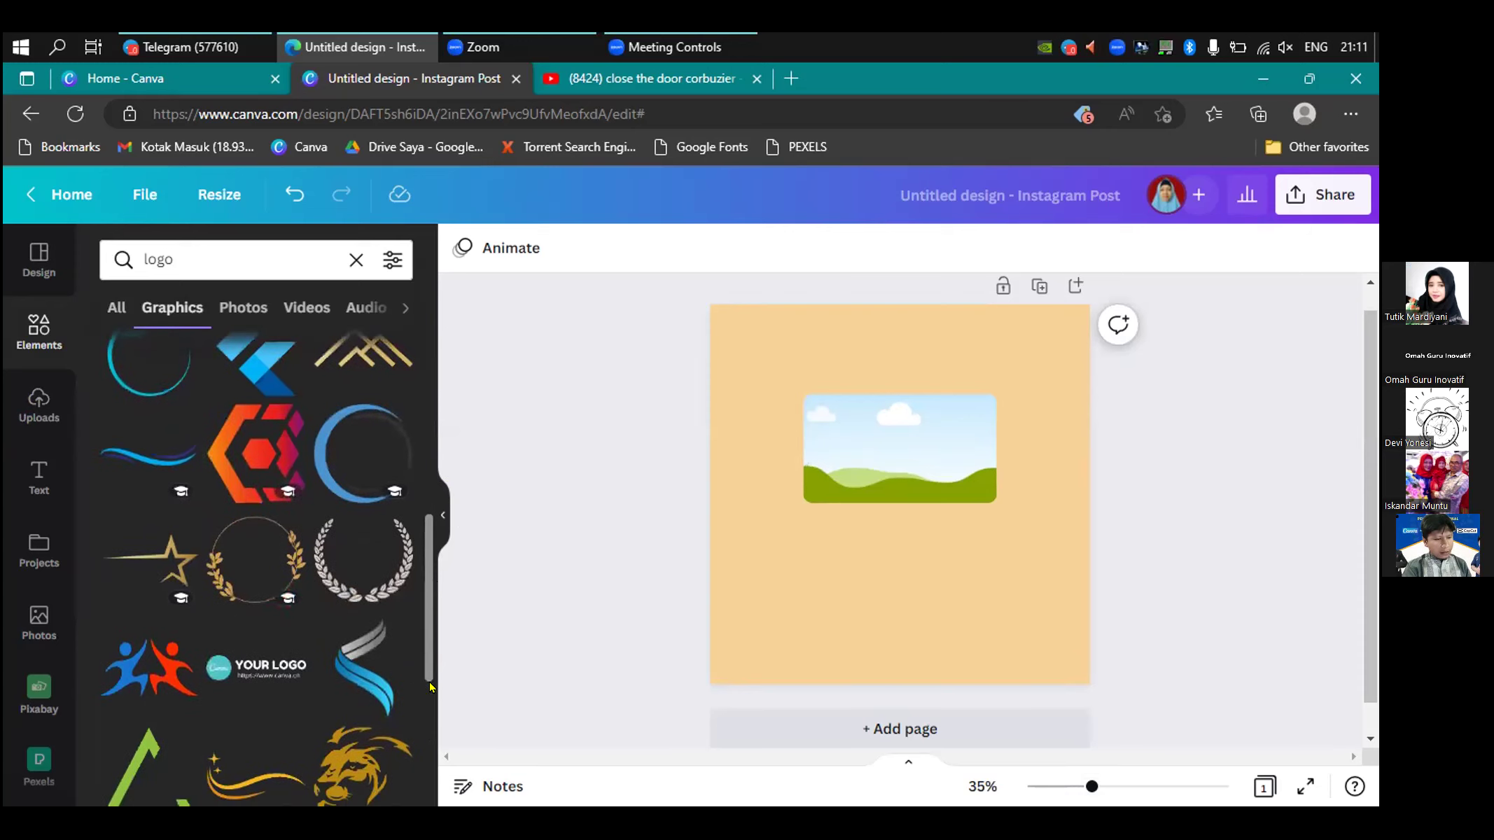
scroll(429, 687, down, 2)
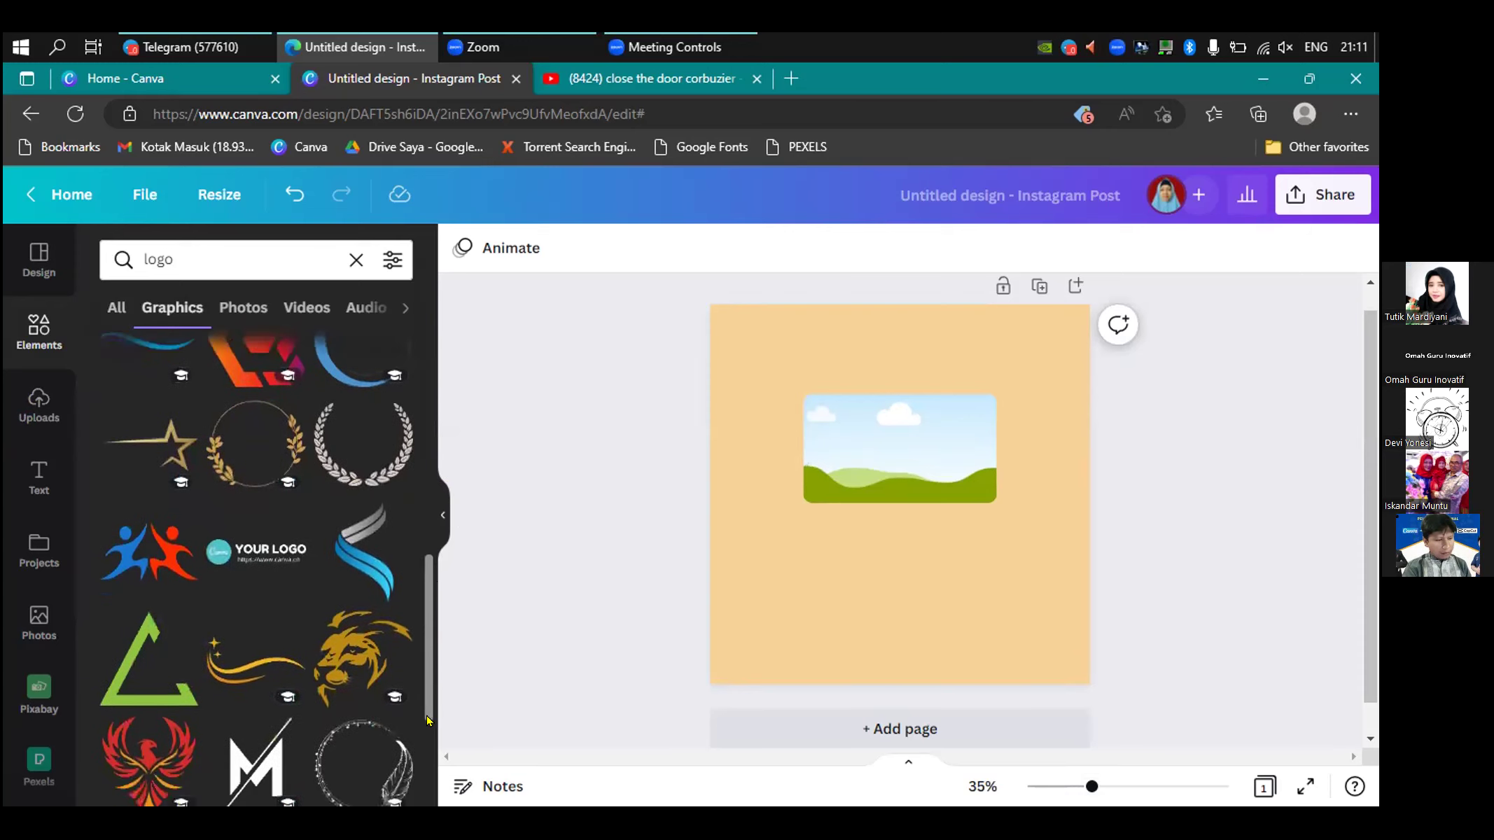
click(254, 547)
drag(915, 558, 903, 398)
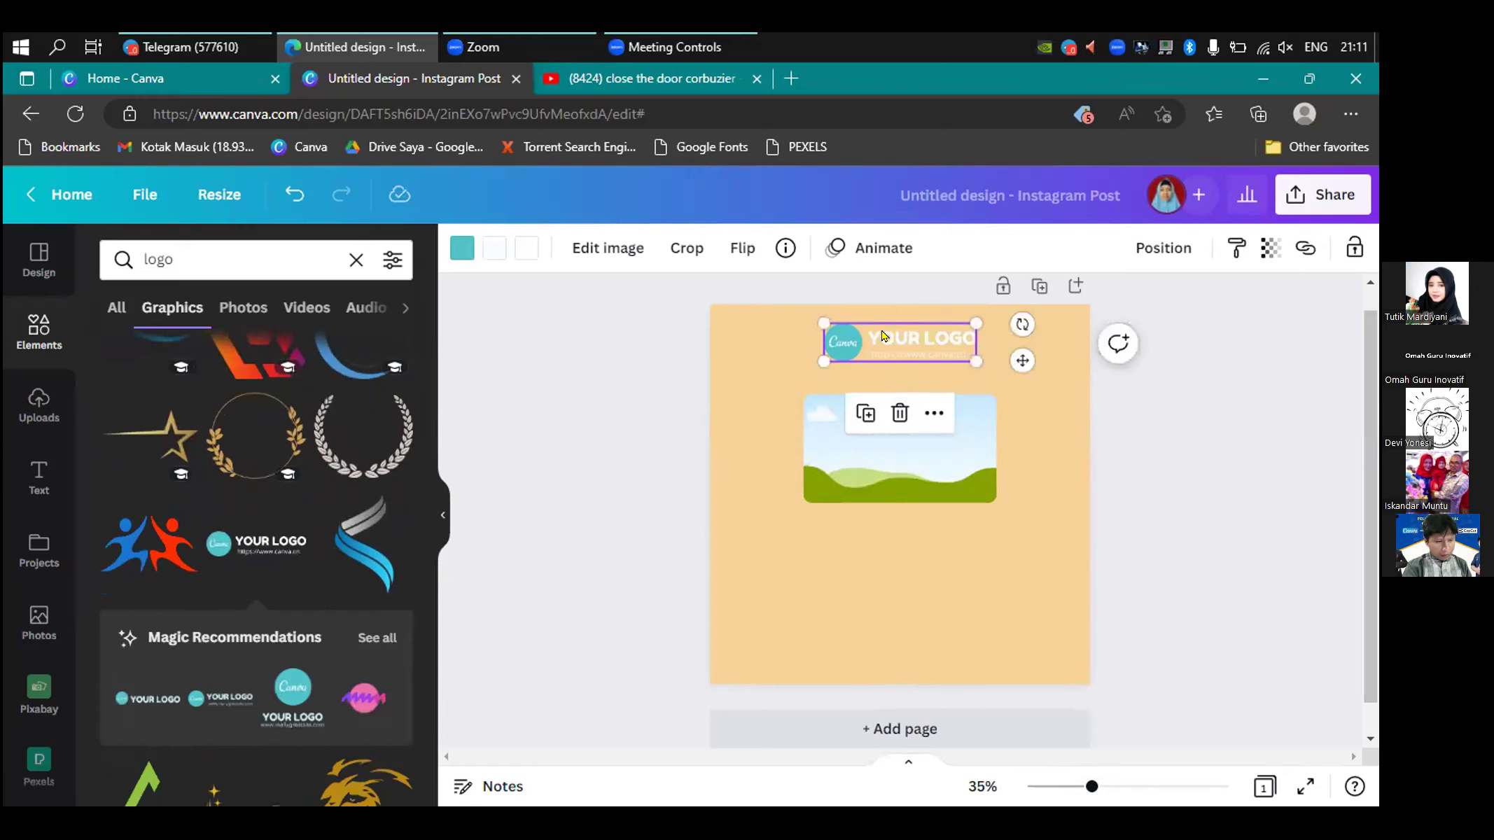
click(1159, 393)
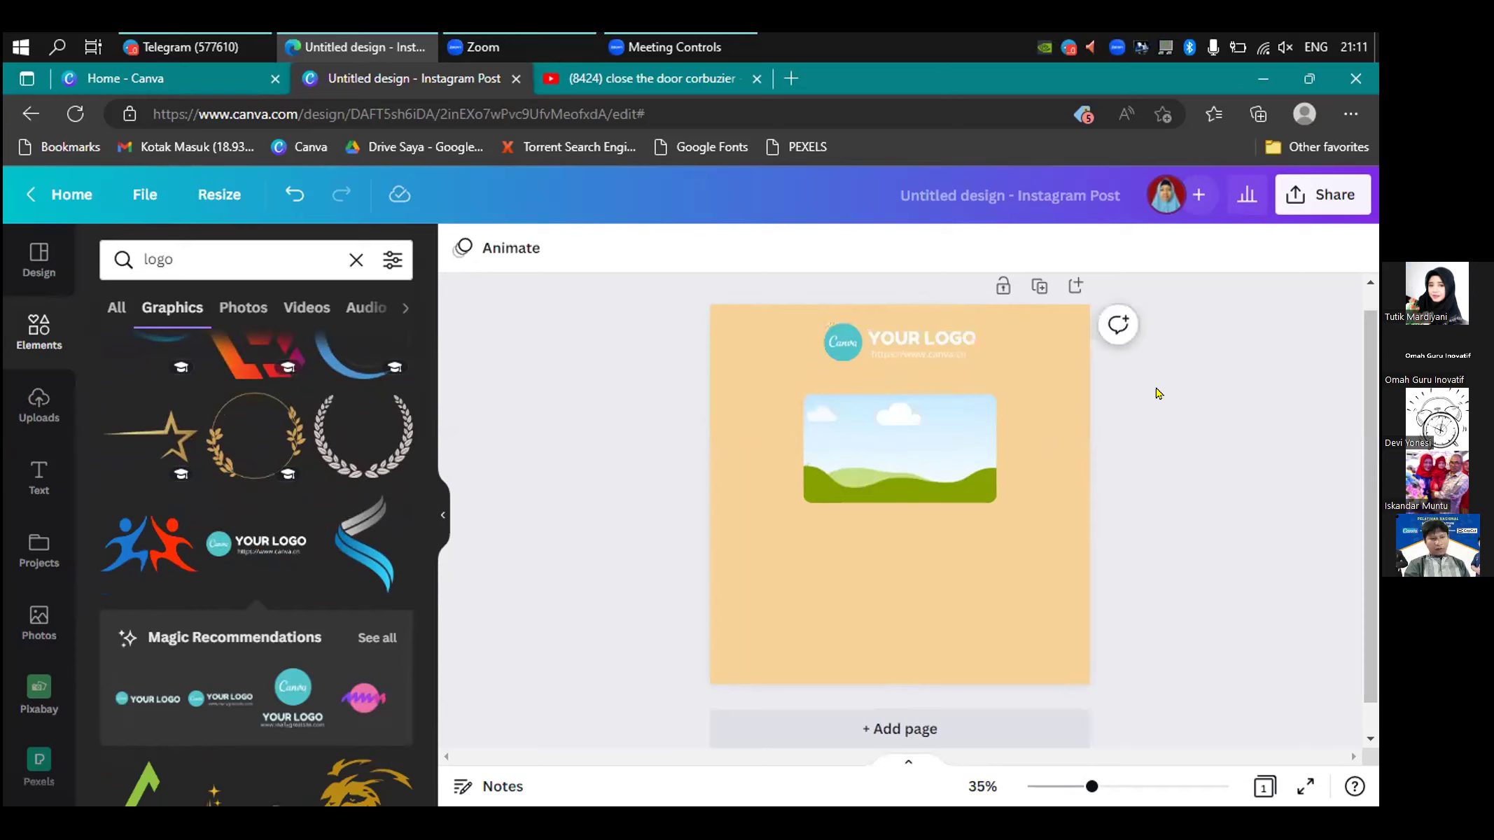
- Try cobalt blue #004aad as the page background, and set it to bright red from the default colours
click(1060, 409)
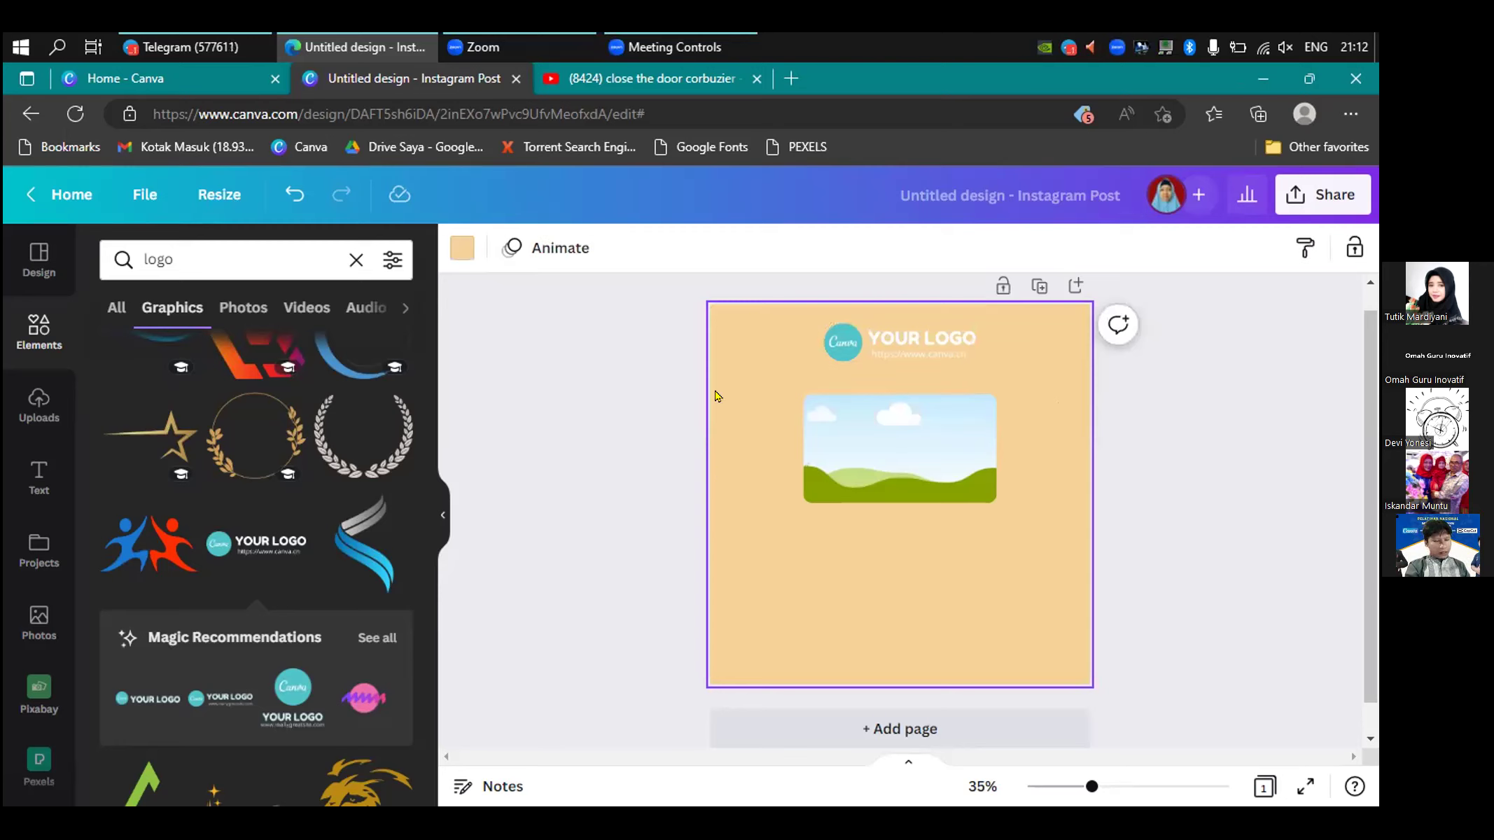
click(461, 252)
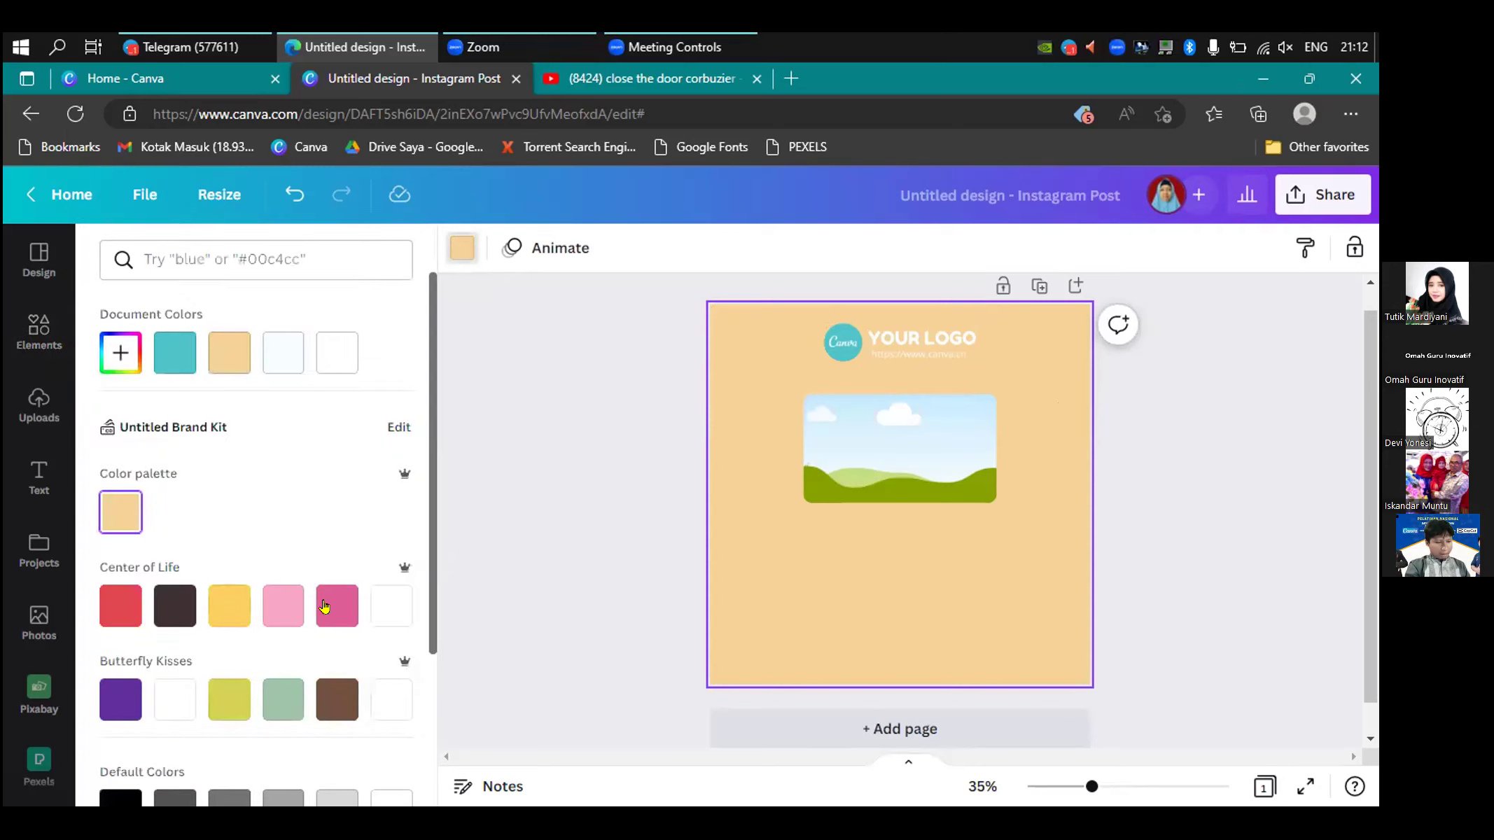
drag(426, 573, 423, 715)
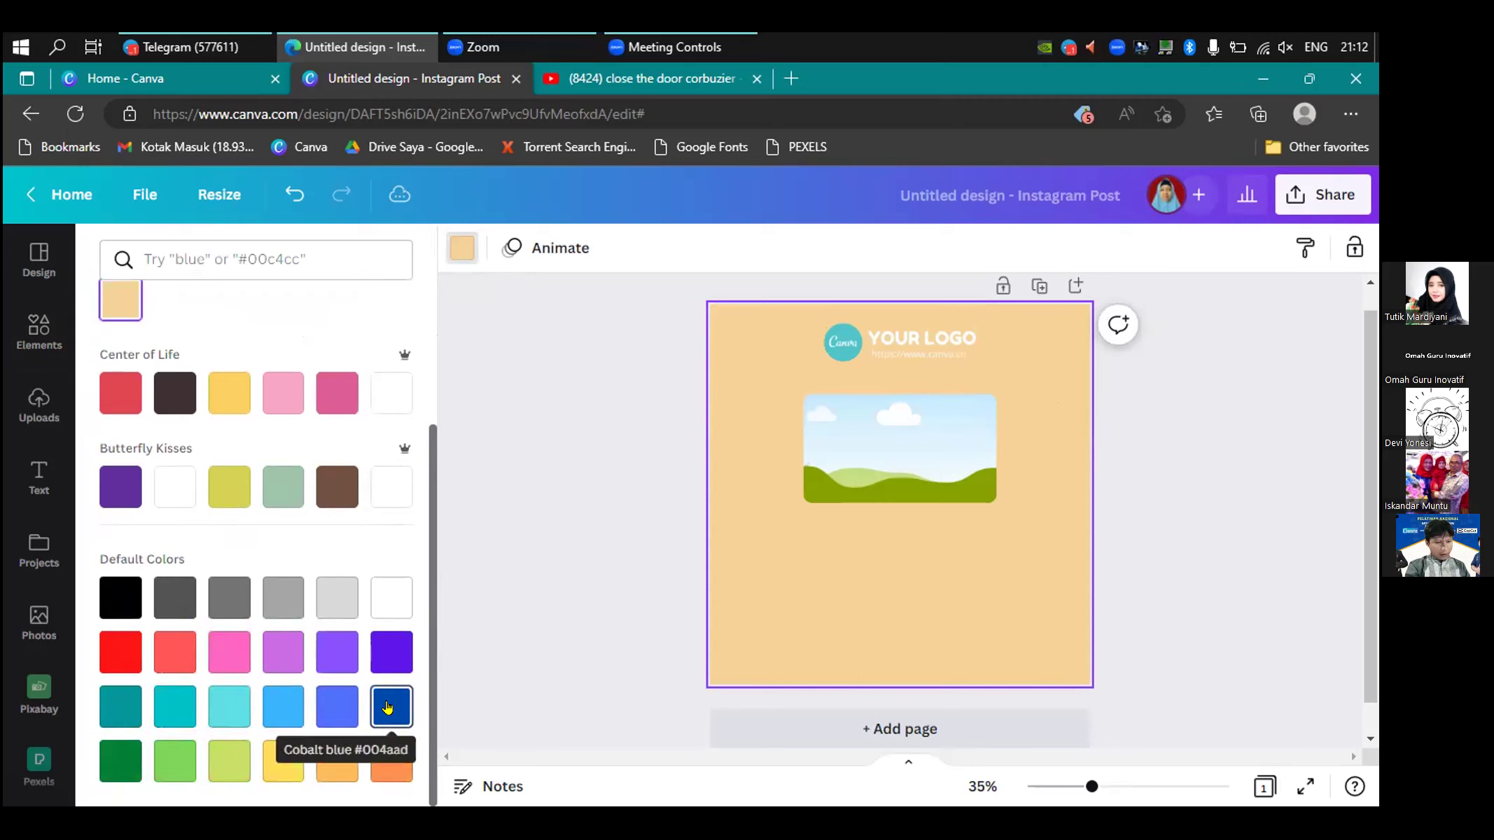
click(387, 707)
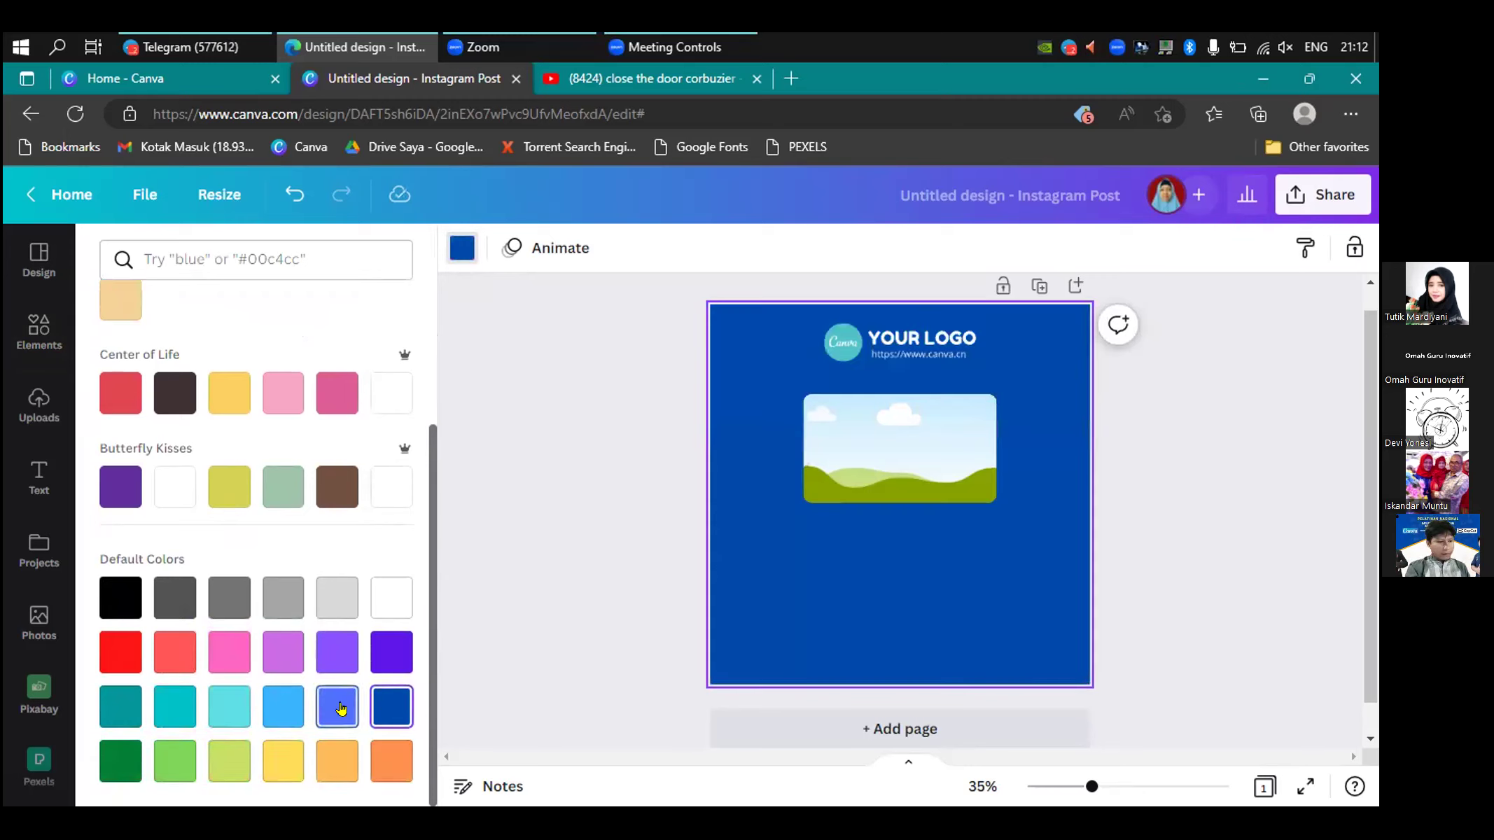
click(116, 645)
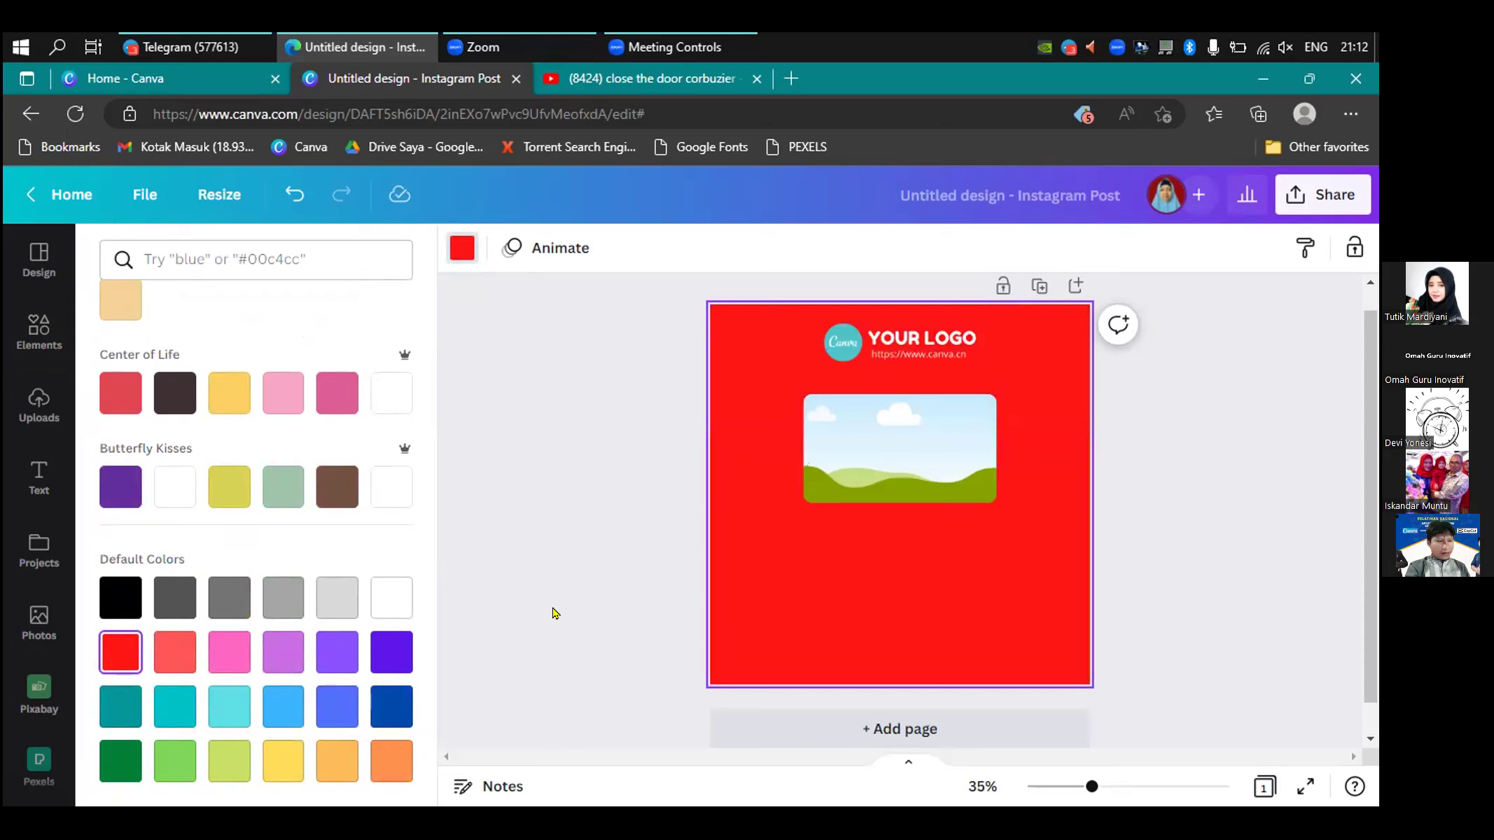
click(1182, 443)
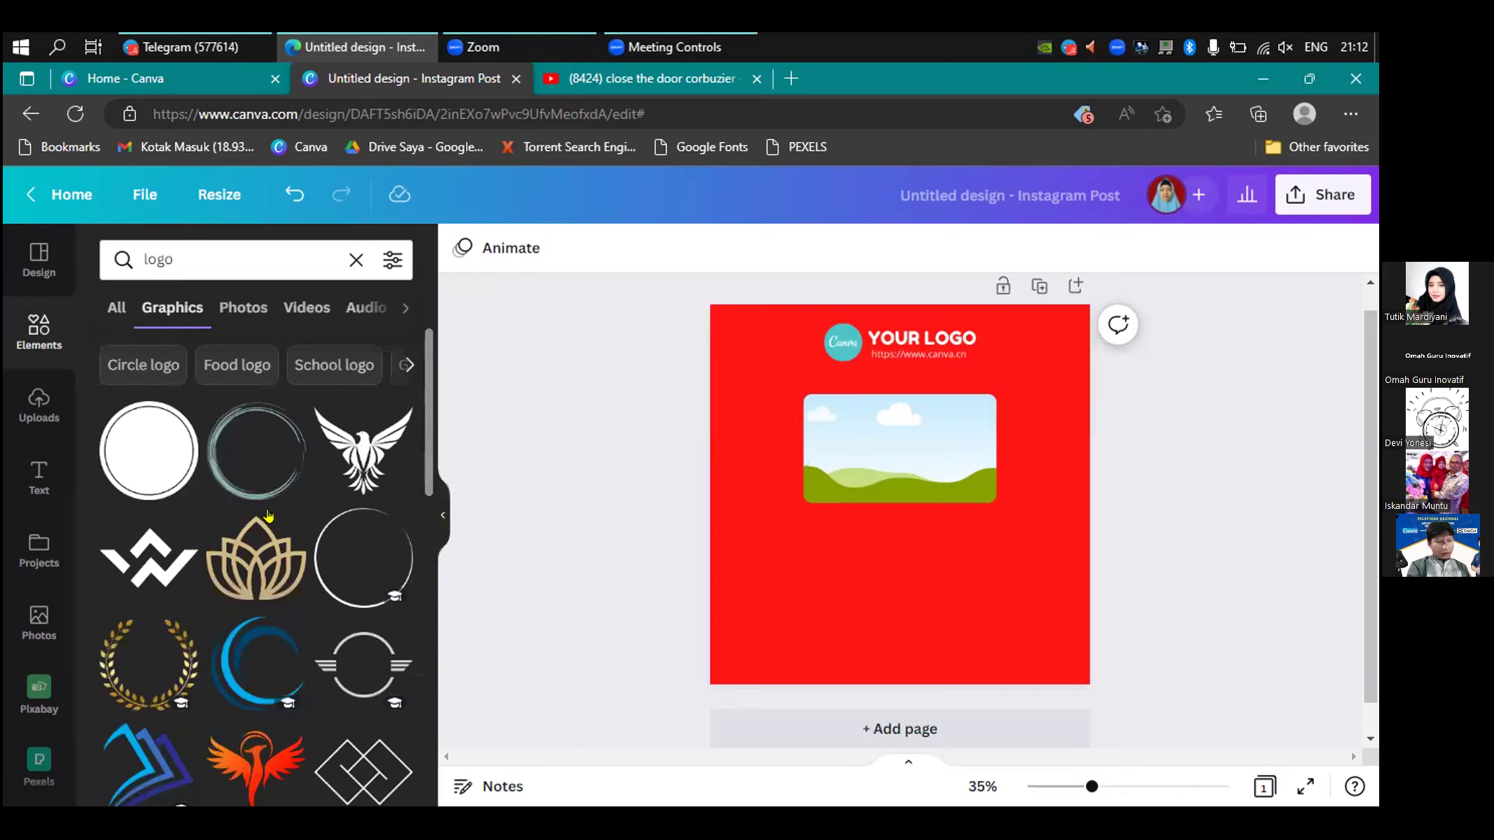
- Add a heading centred just below the frame and replace its text with "JUDUL"
click(37, 477)
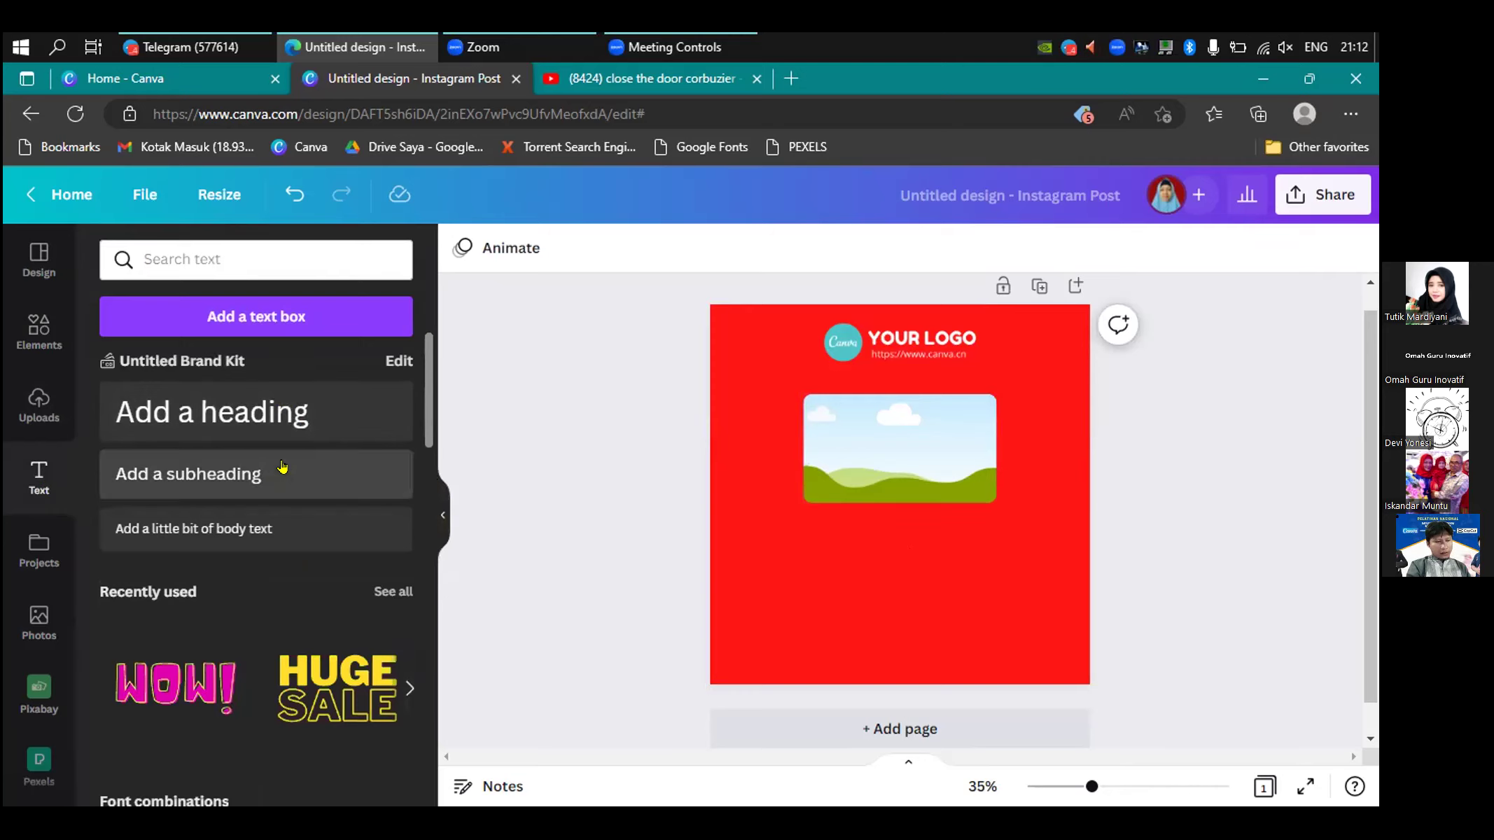
click(271, 414)
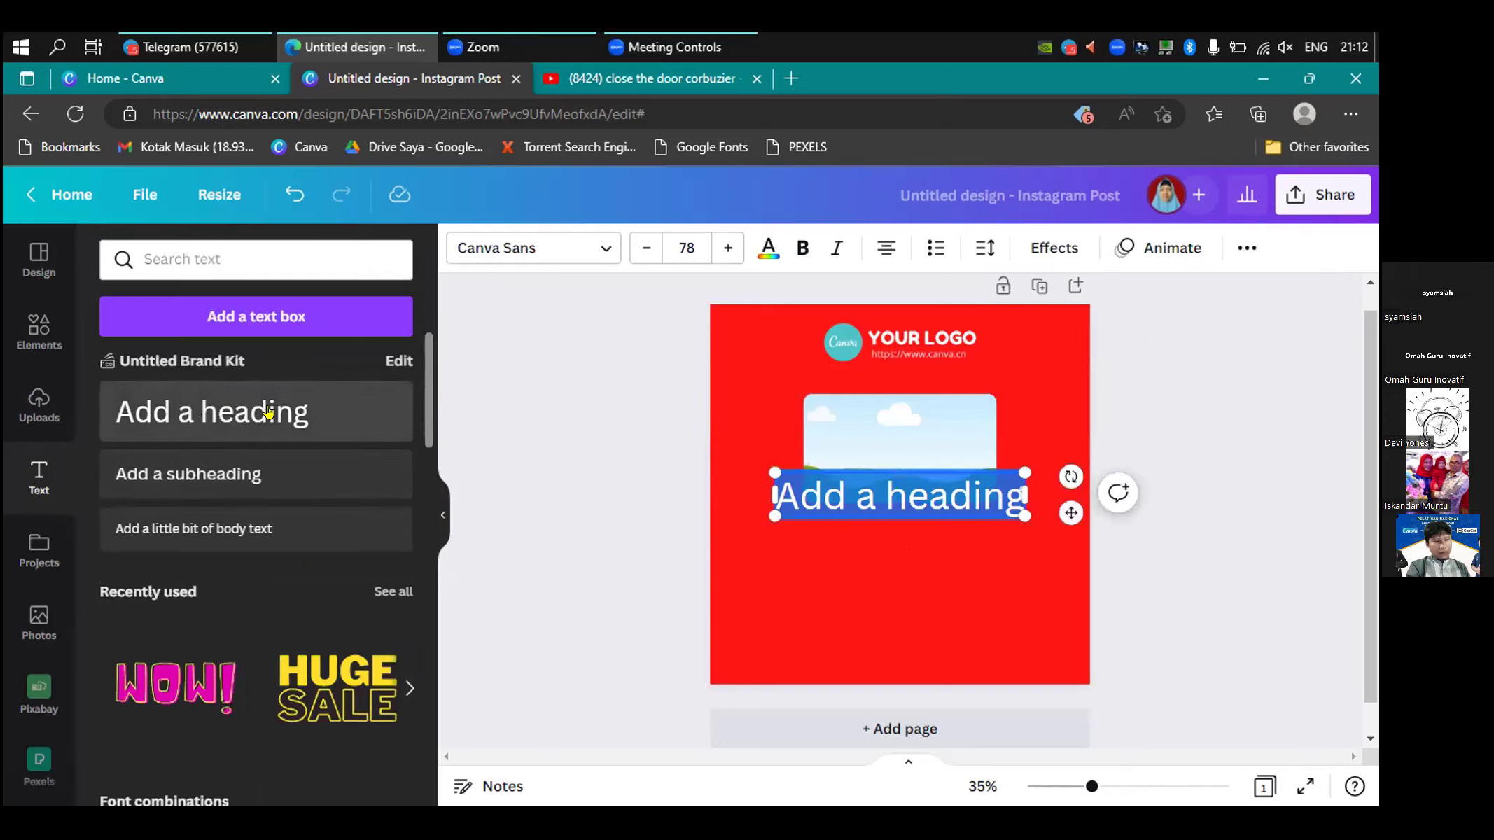
drag(1070, 513, 1066, 543)
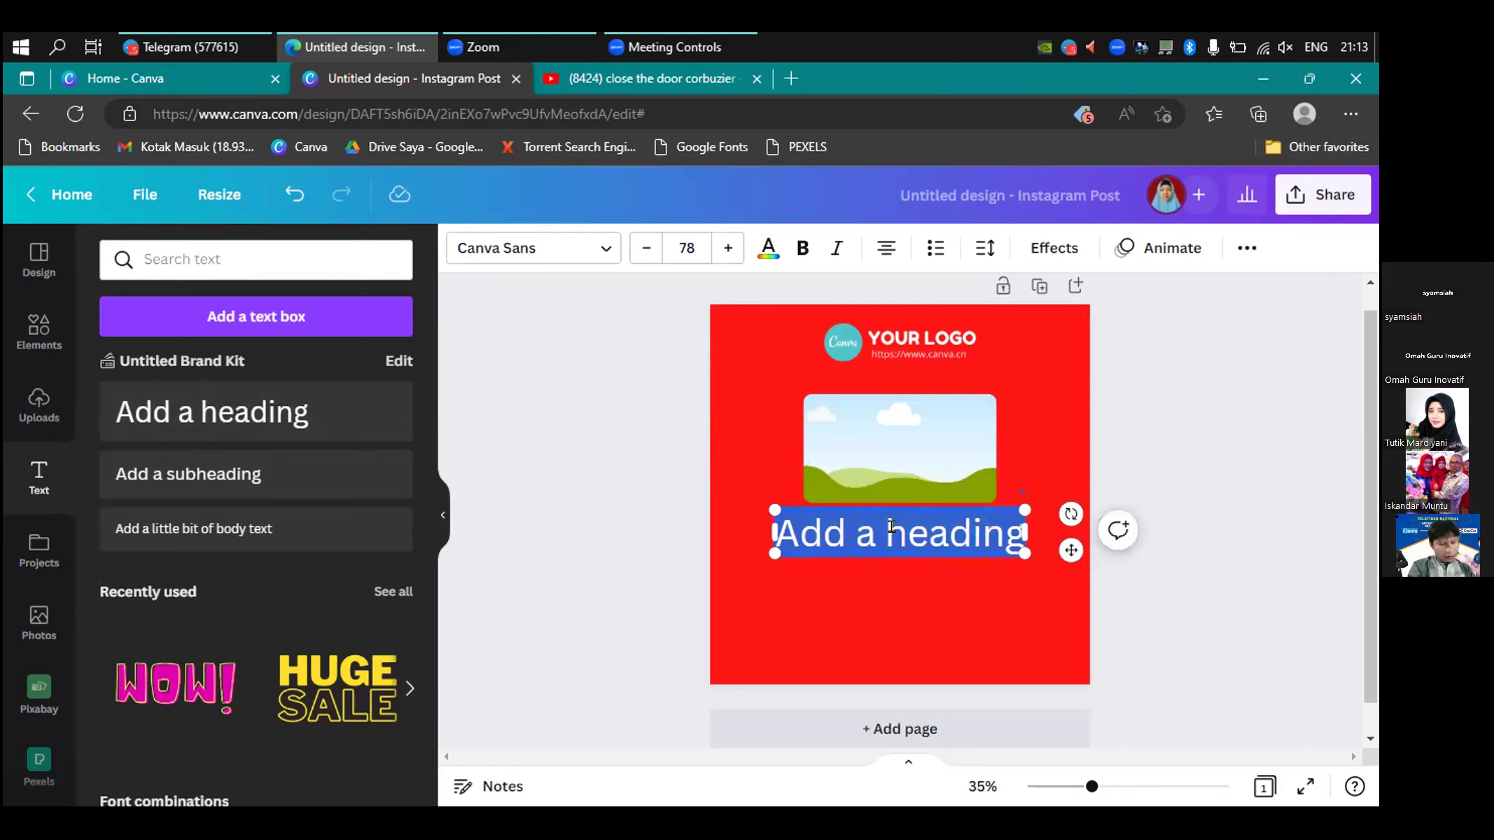
text(JU)
key(BackSpace)
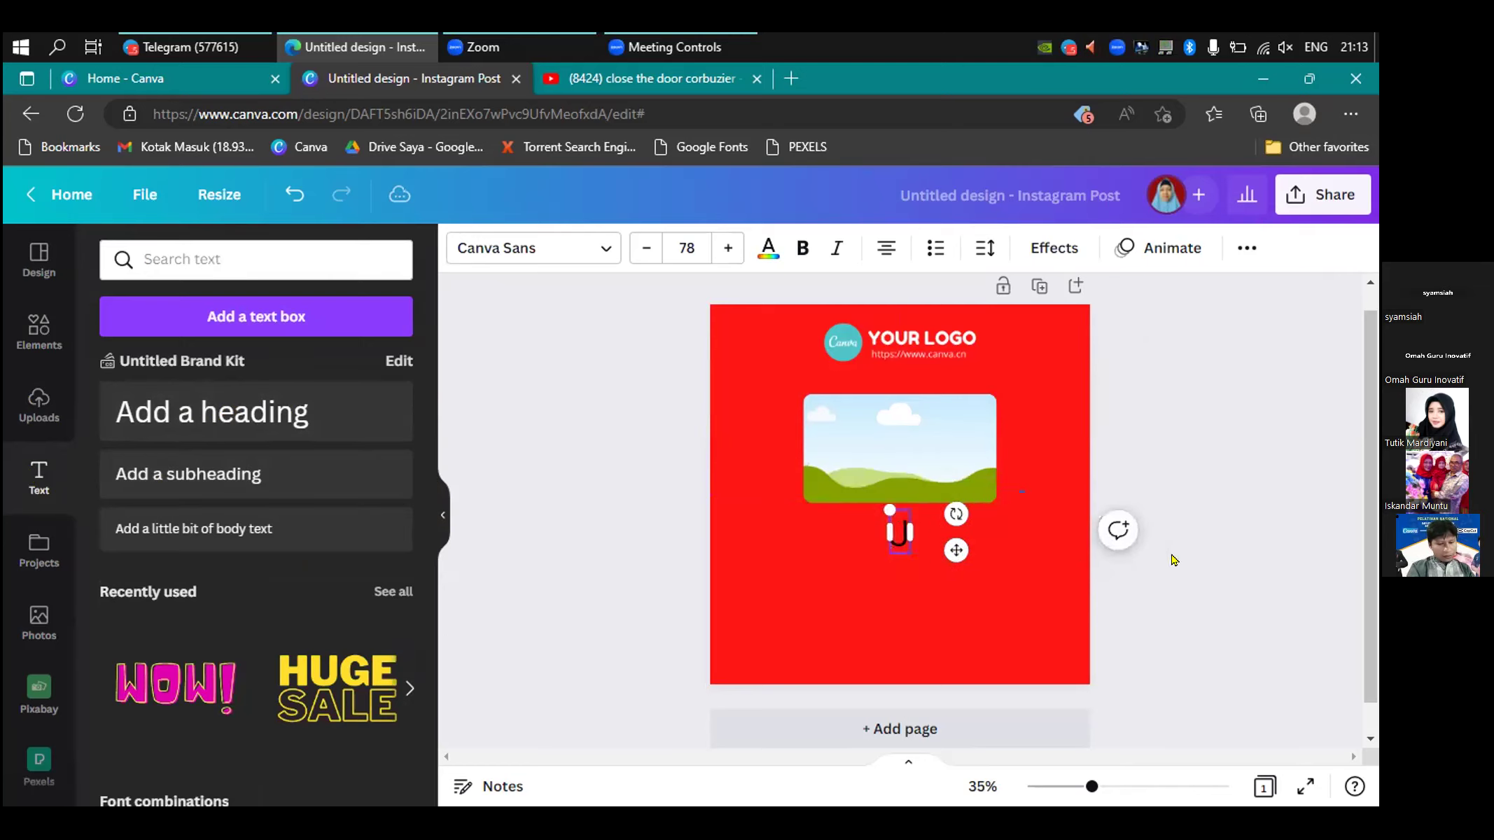
text(UDUL)
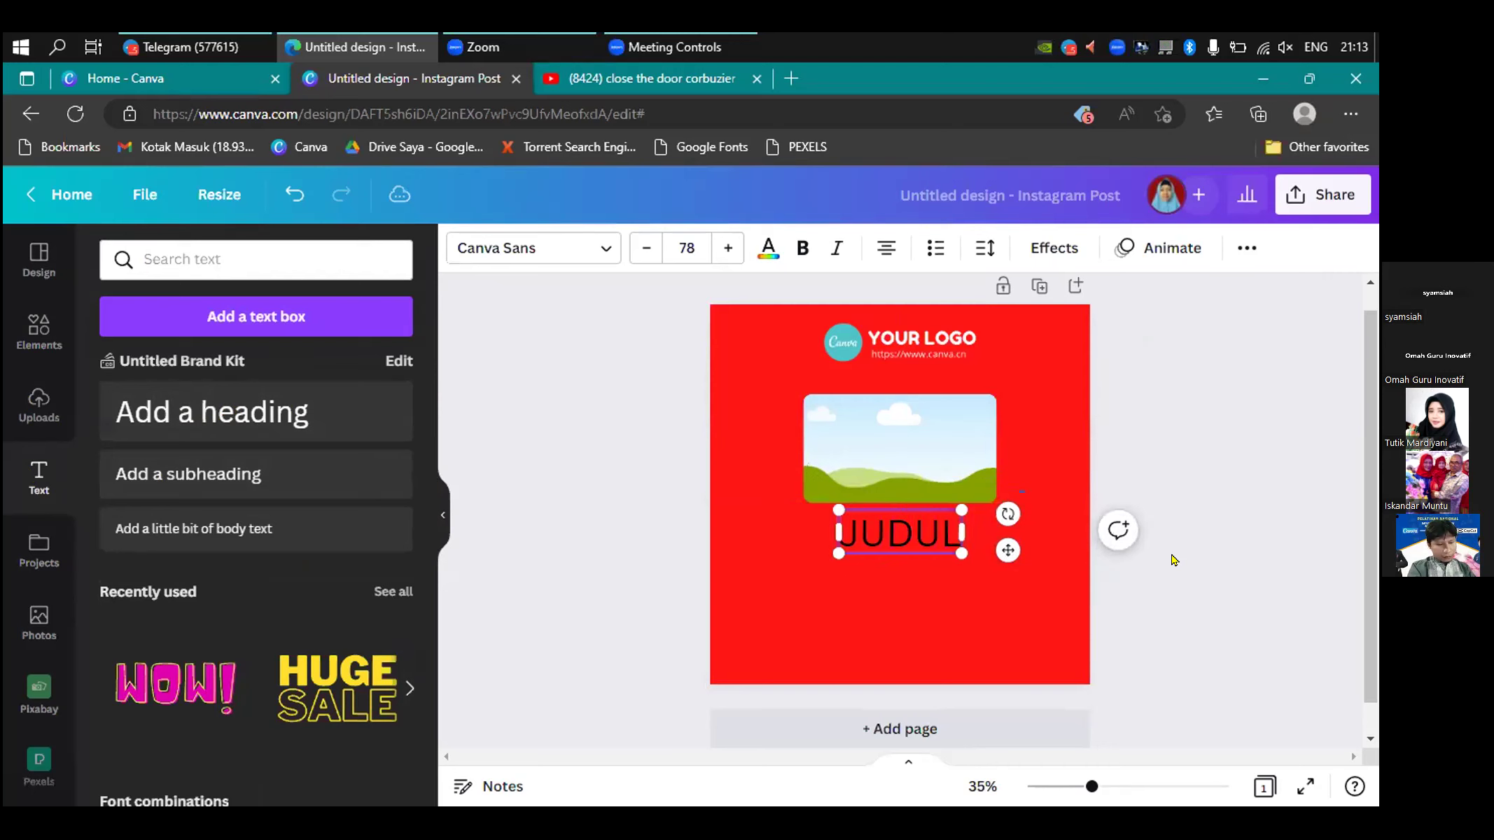
- Complete the heading below the frame as "JUDUL VIDEO" and format it in bold with the off-white document colour
text( VIDEO)
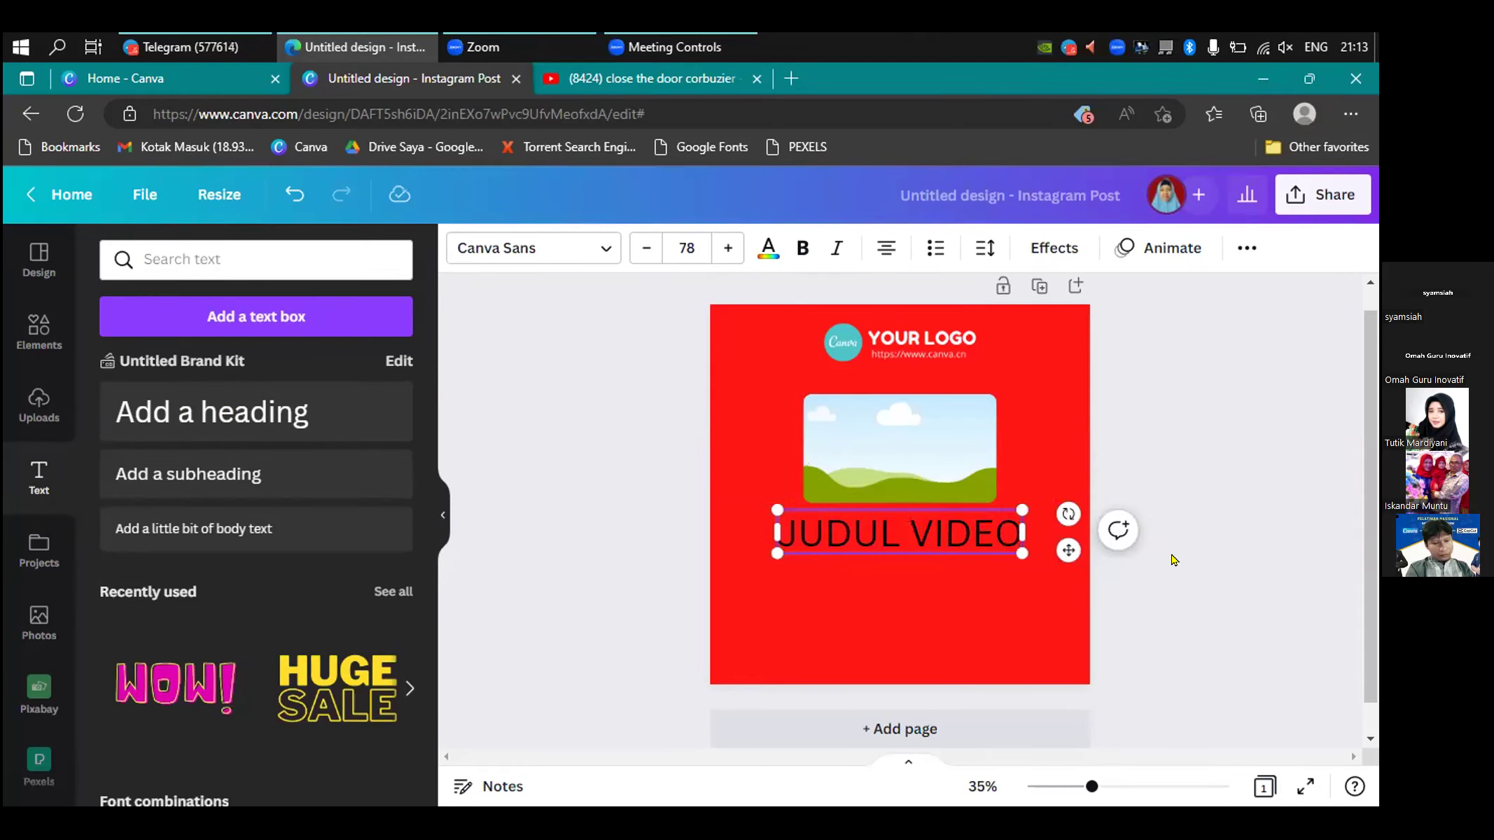
click(1036, 593)
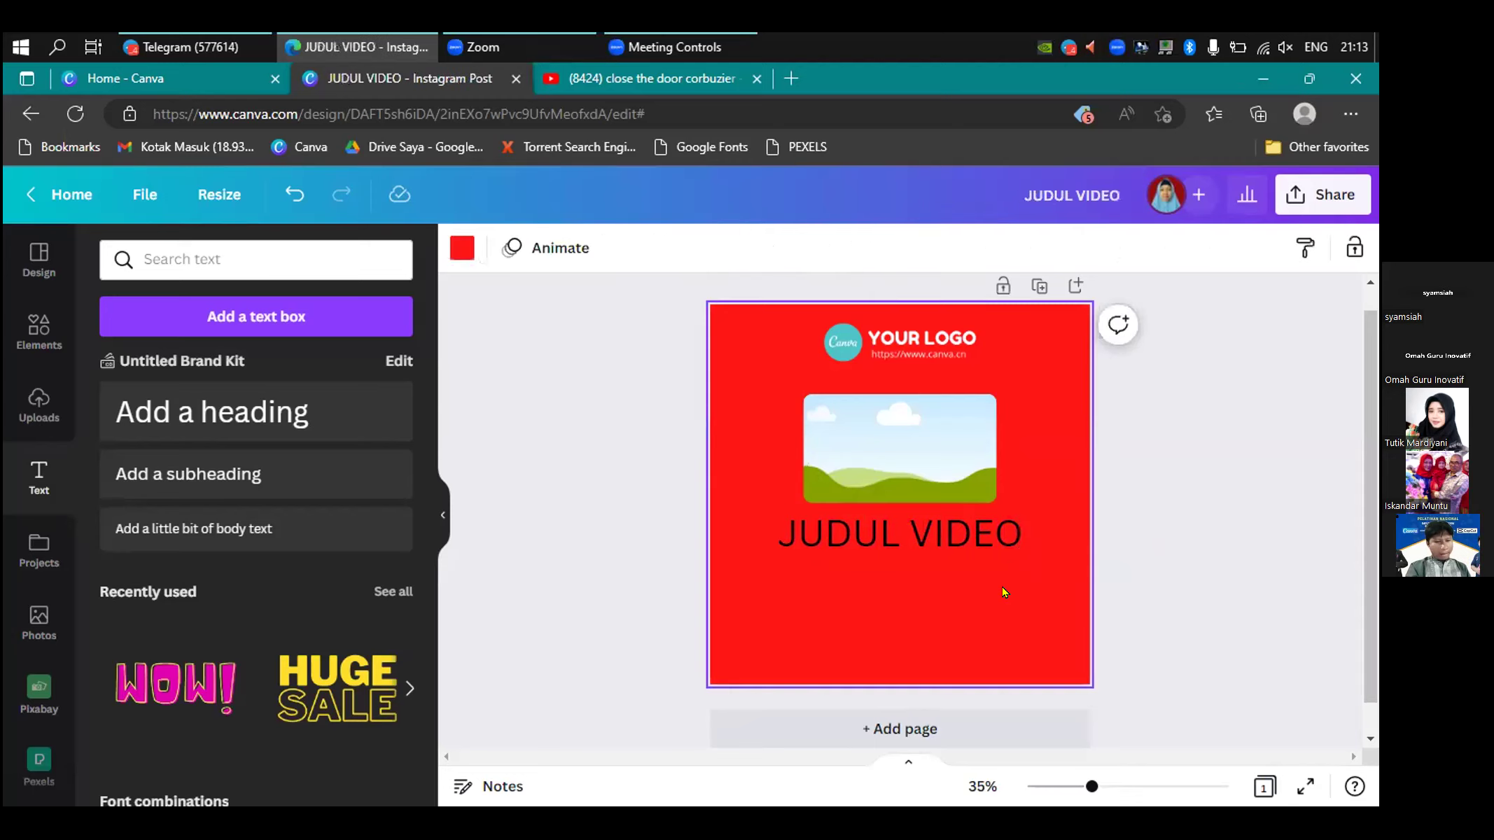
click(931, 526)
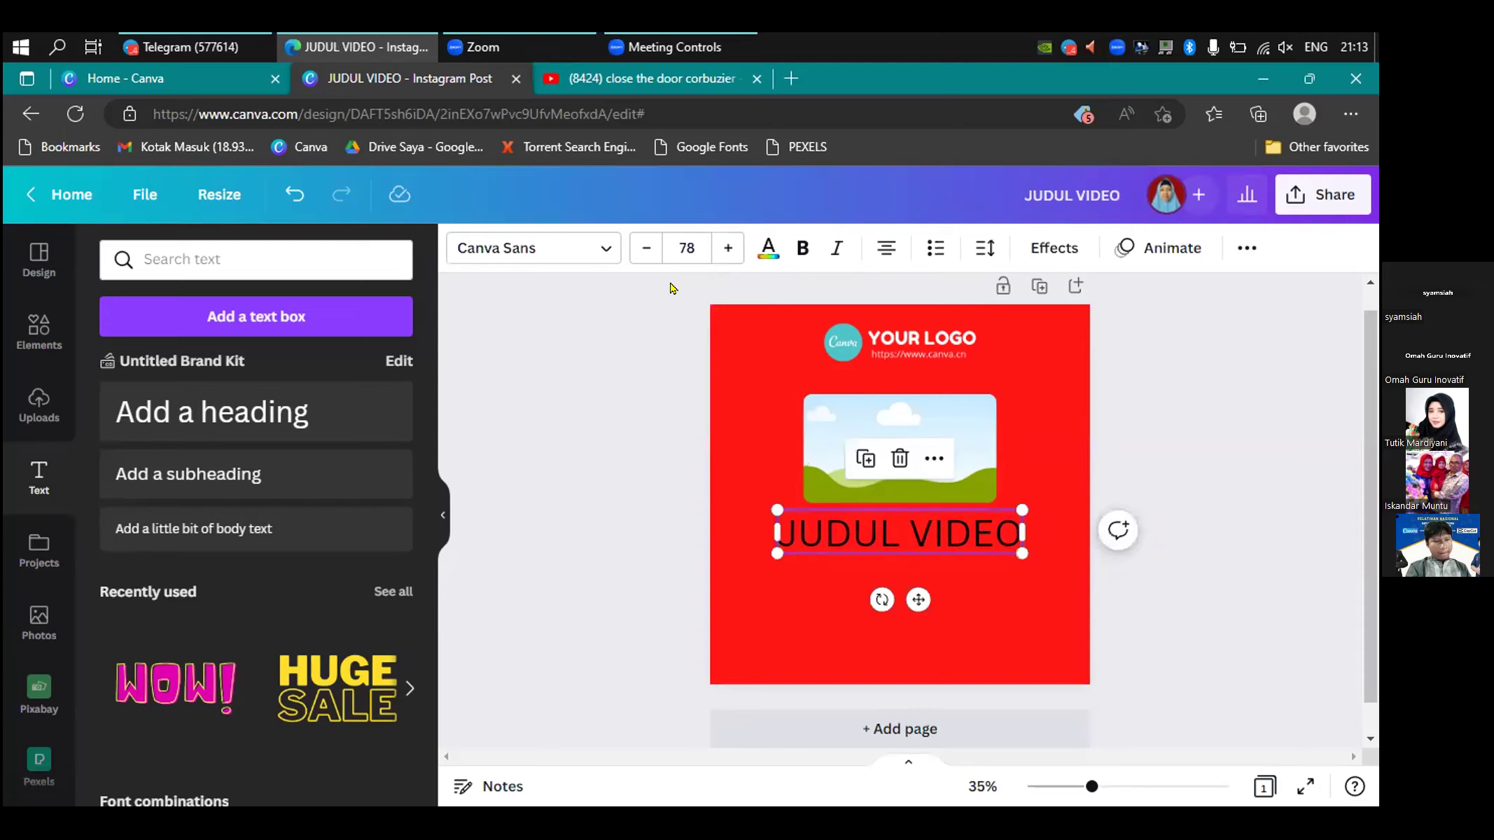
click(799, 249)
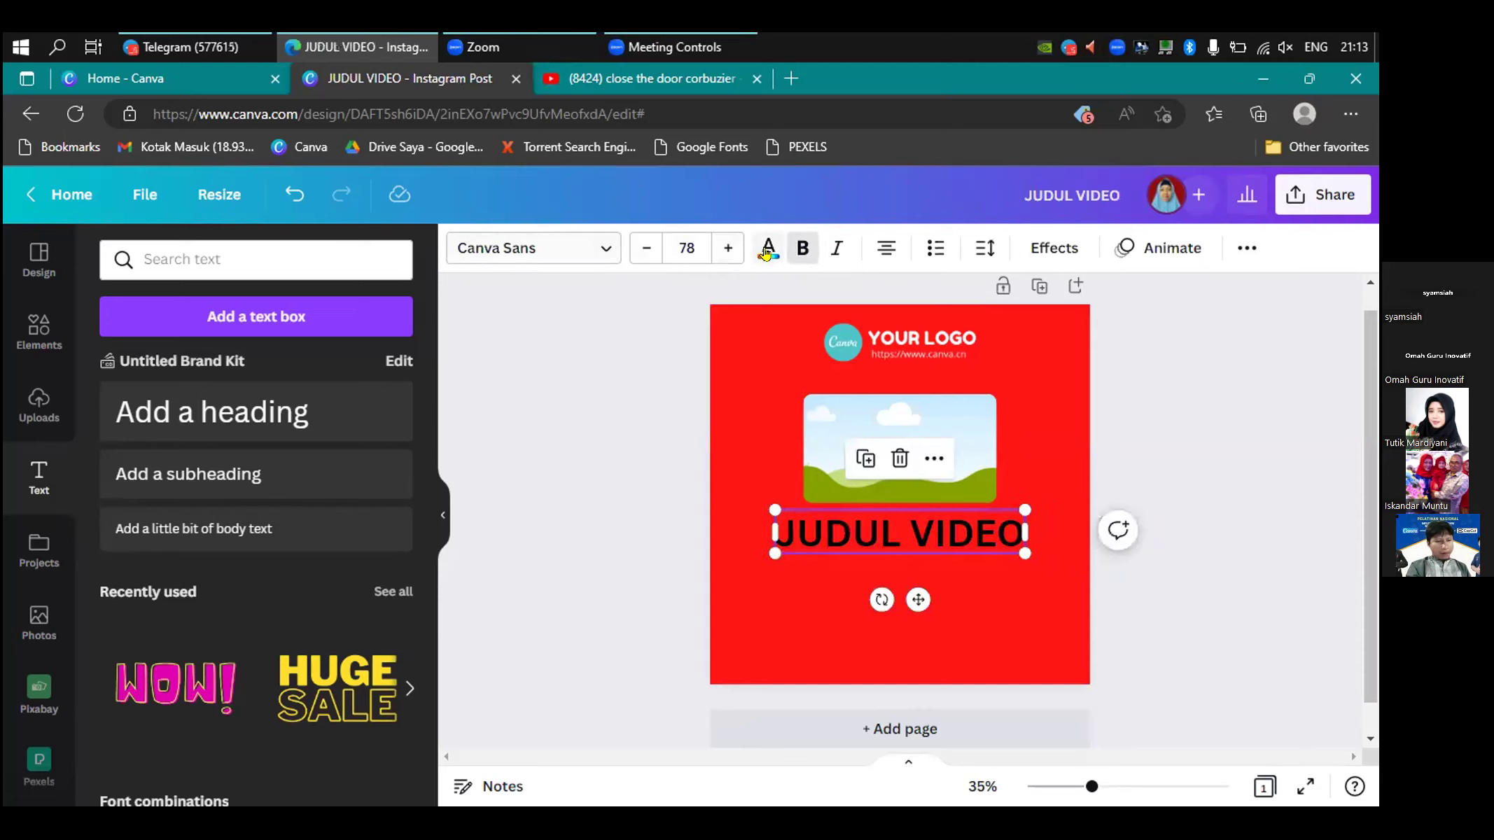
click(766, 251)
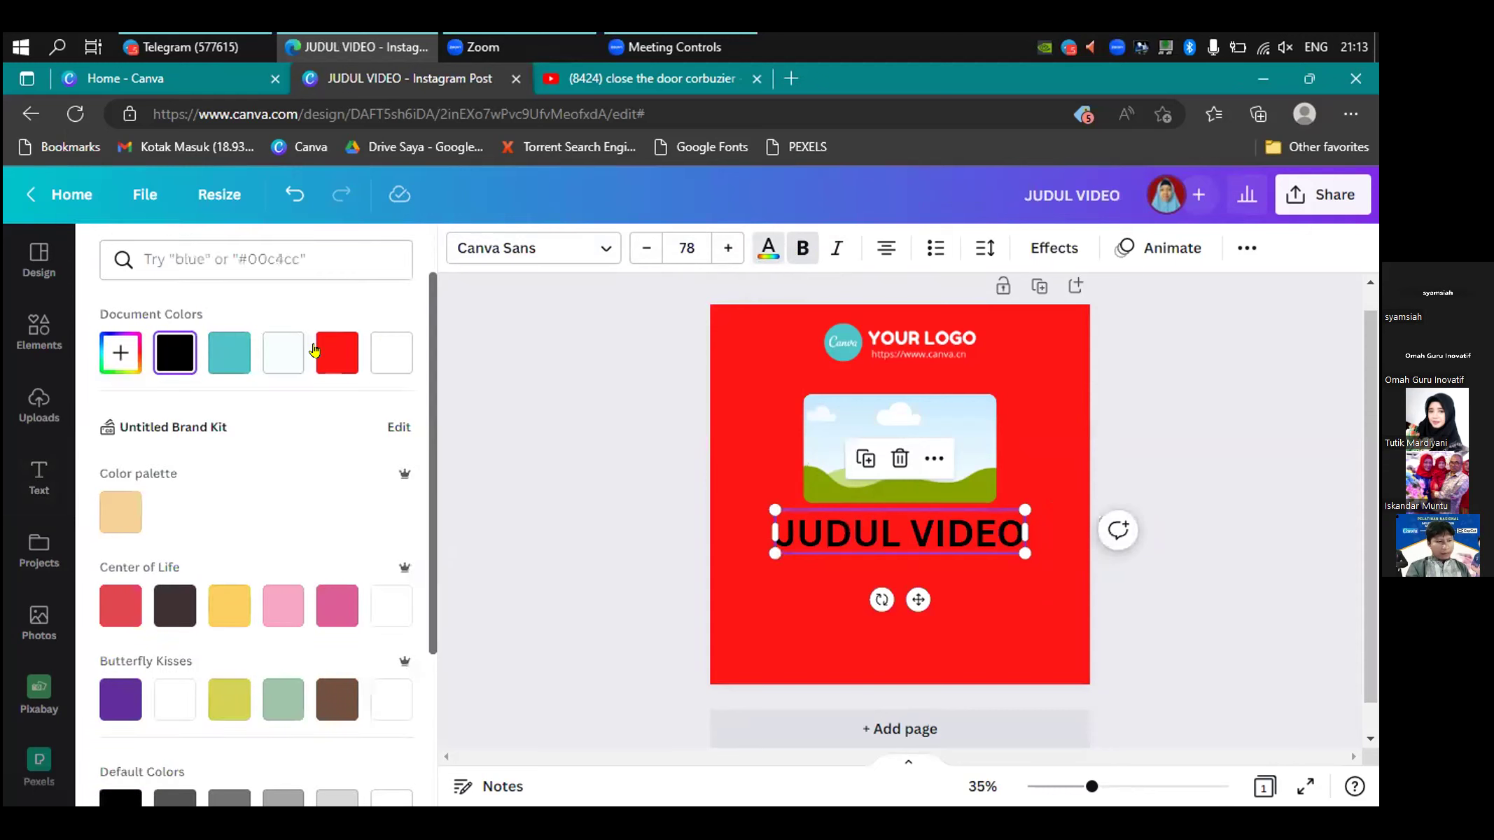
click(276, 356)
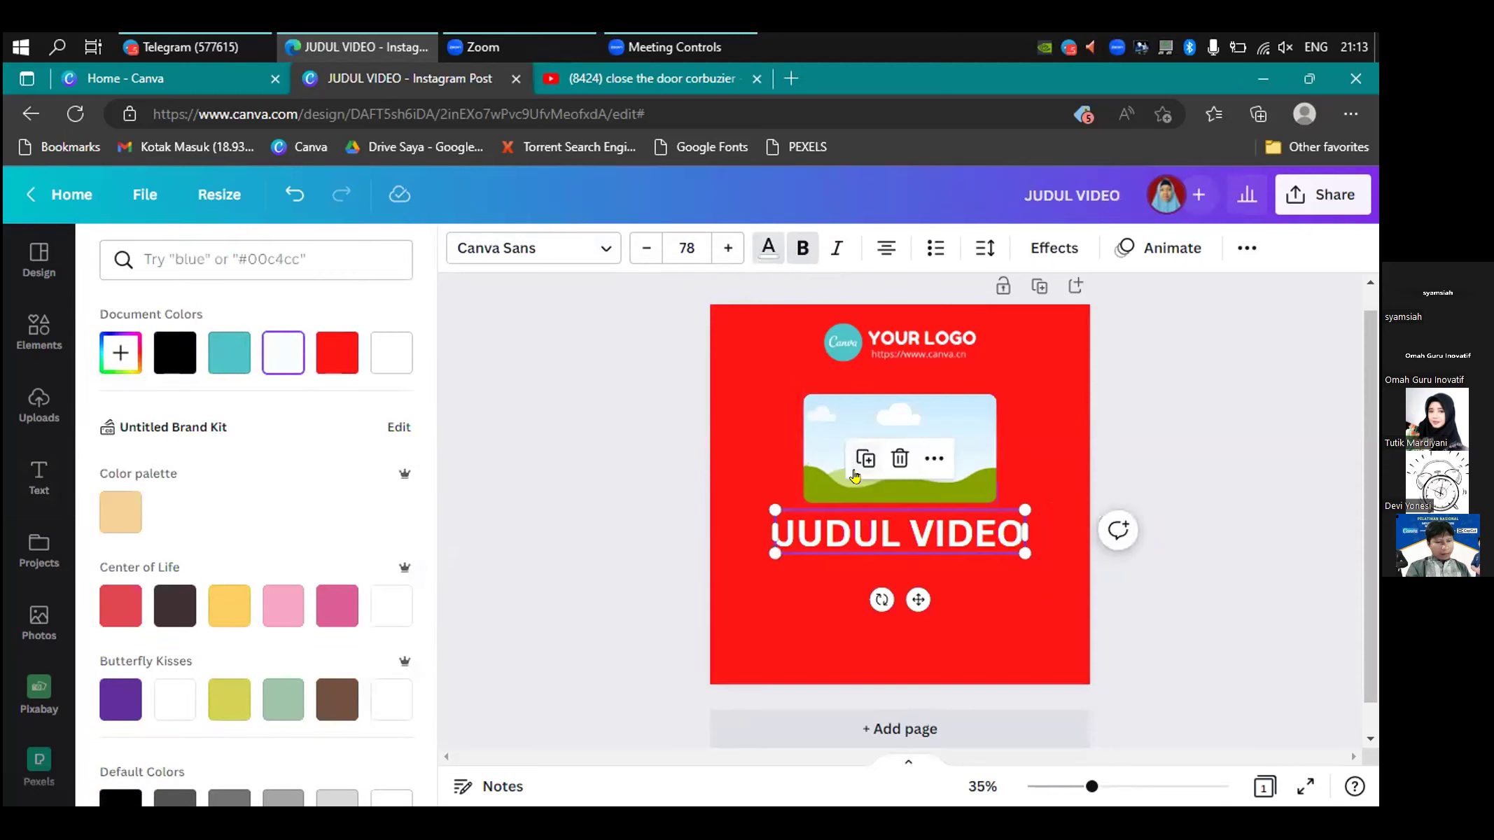
key(Escape)
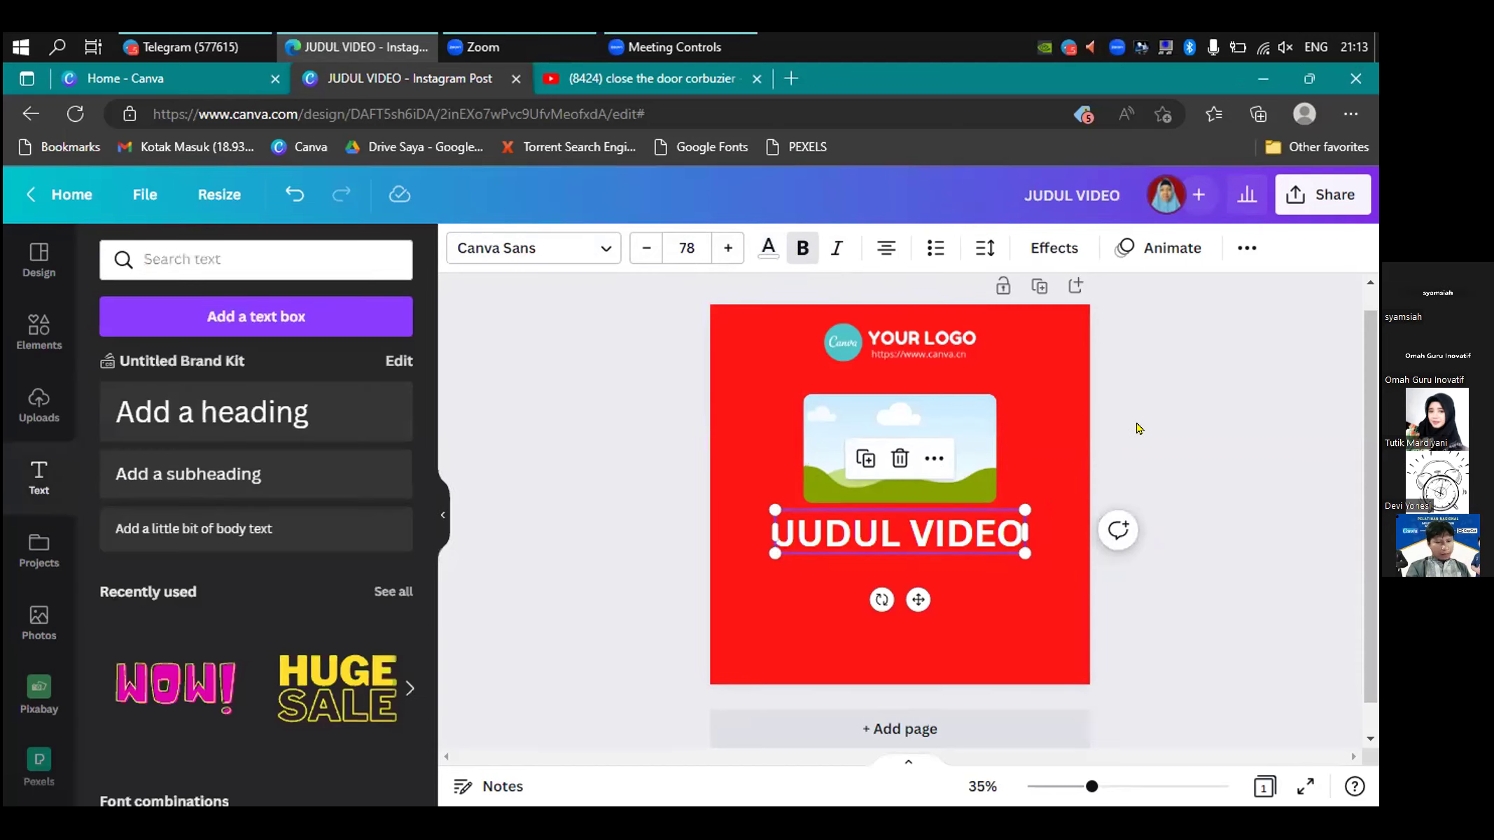
click(1043, 394)
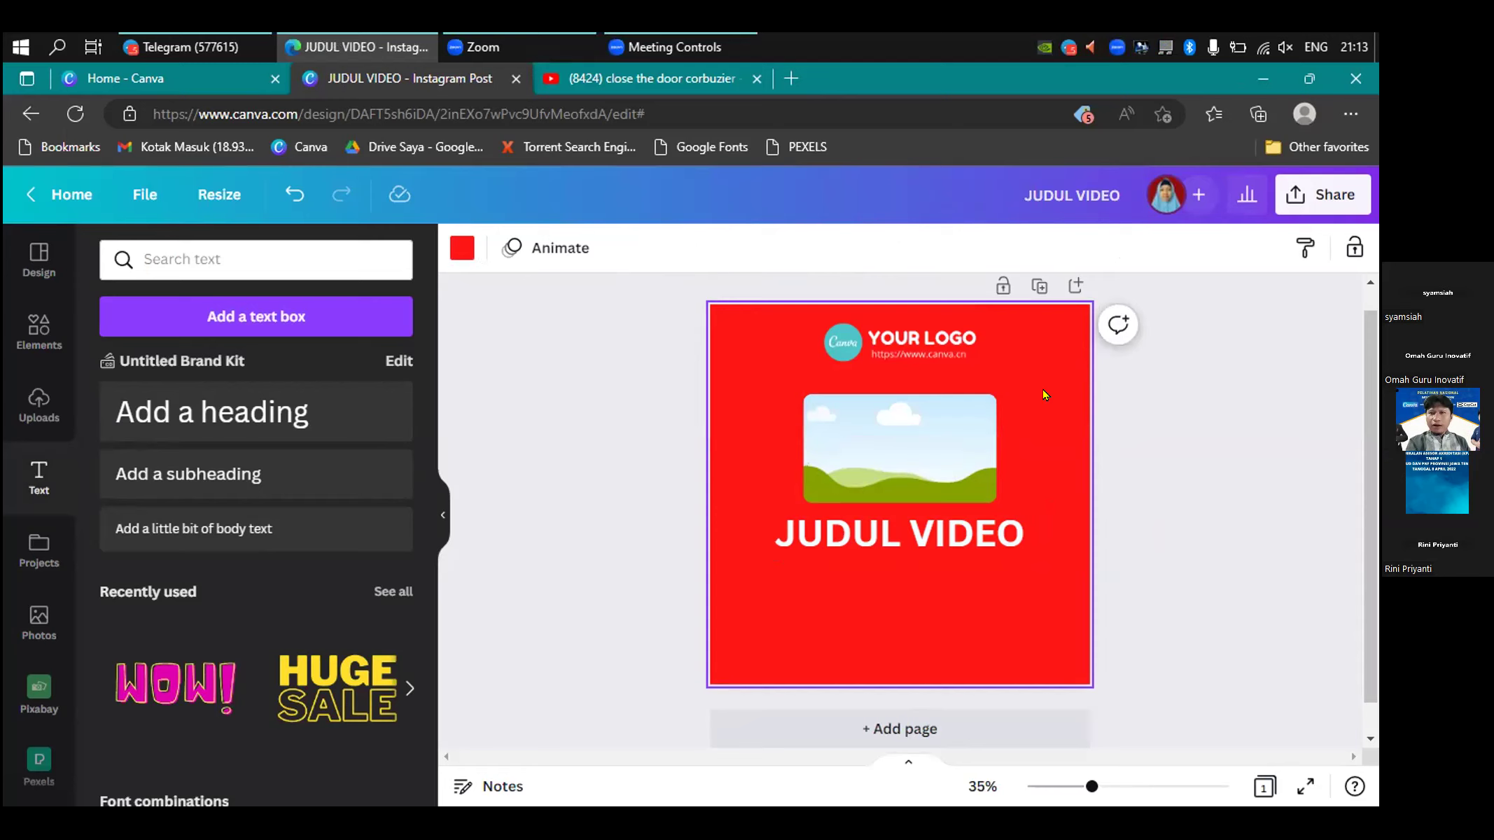
click(905, 529)
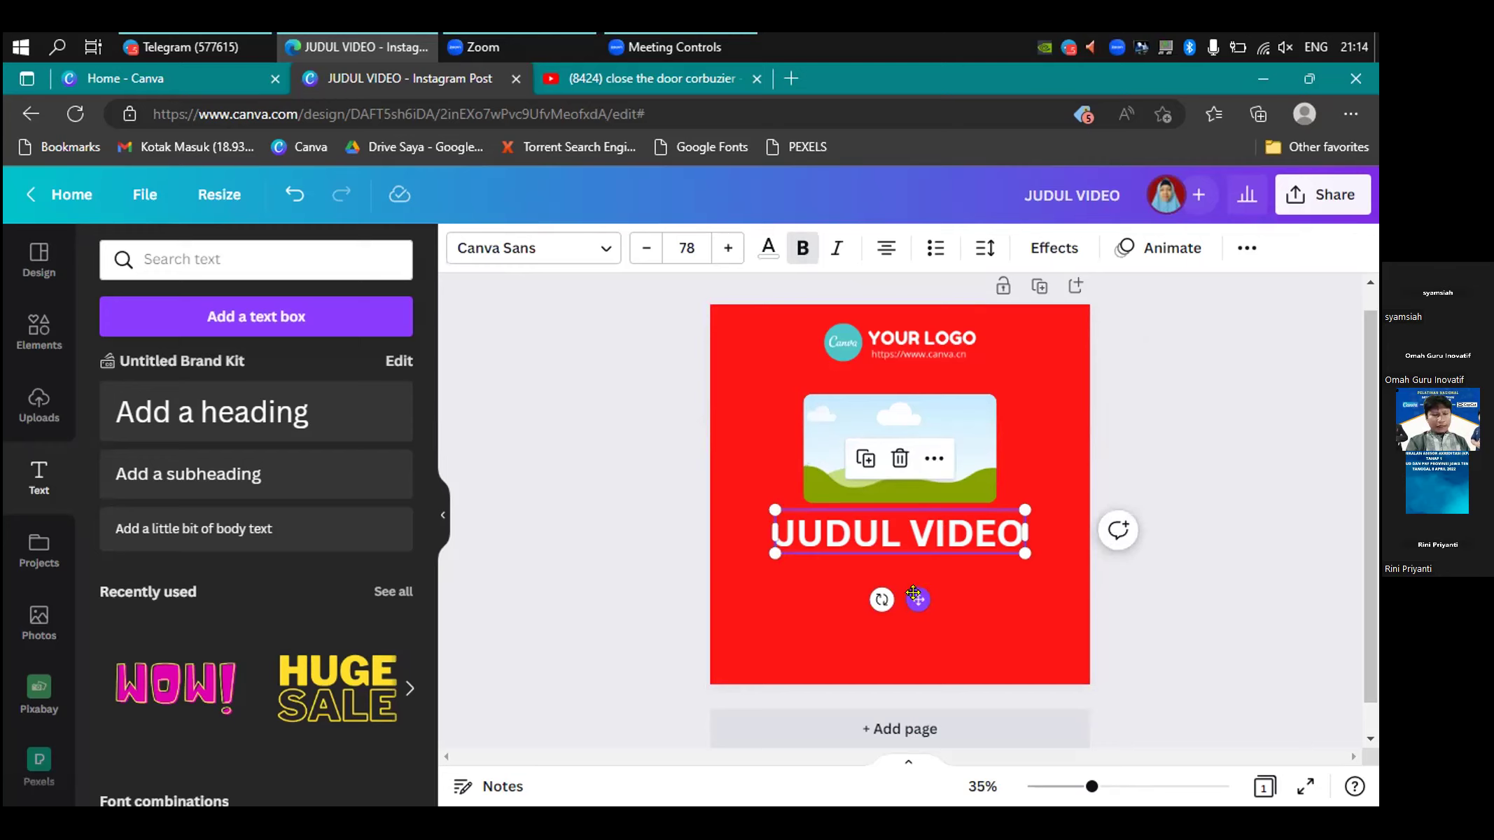
click(965, 592)
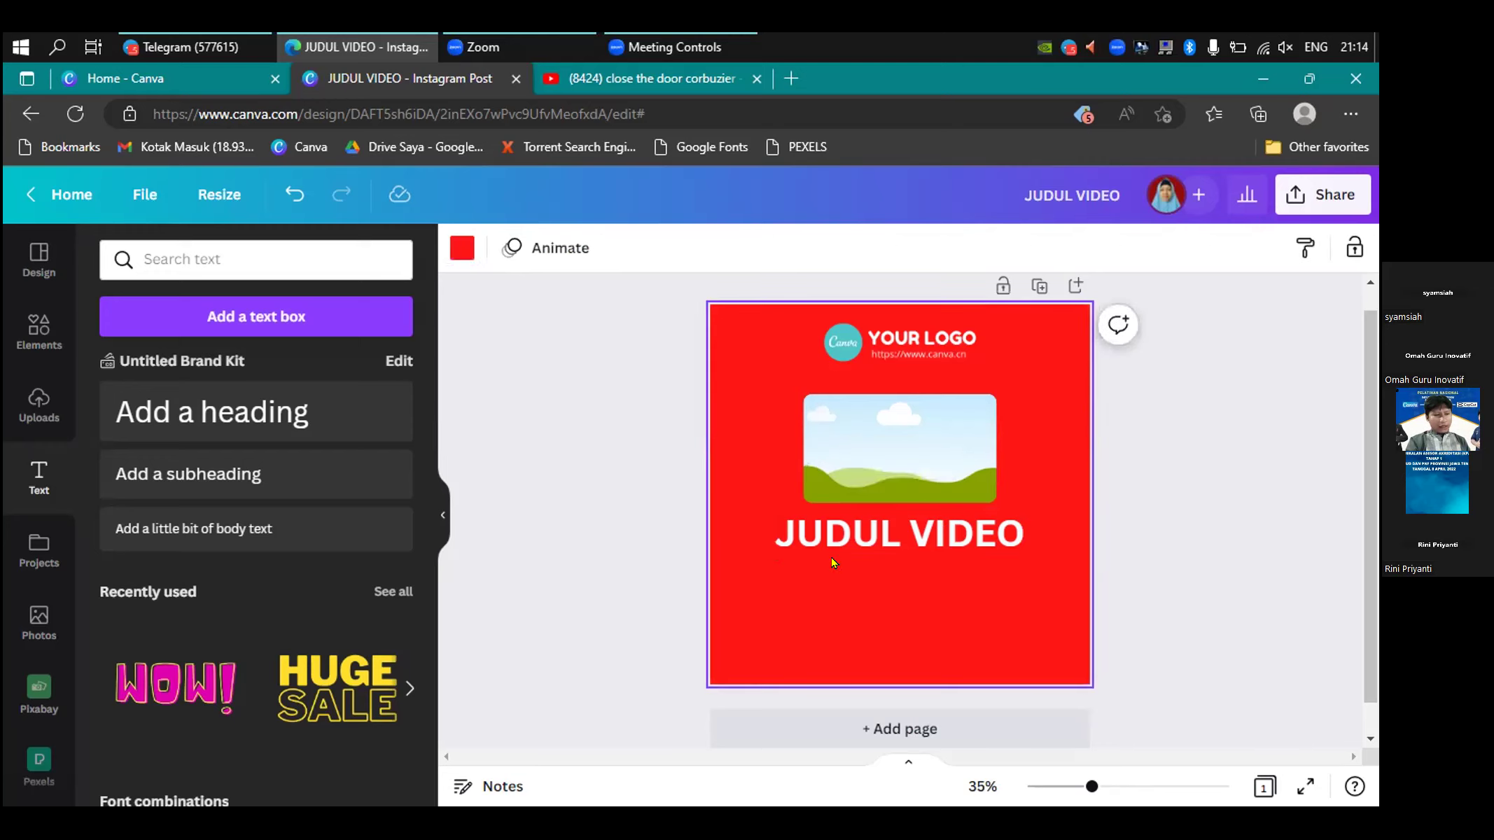
- Add a subheading centred directly below the "JUDUL VIDEO" heading and replace its text with "Keterangan Video"
click(219, 477)
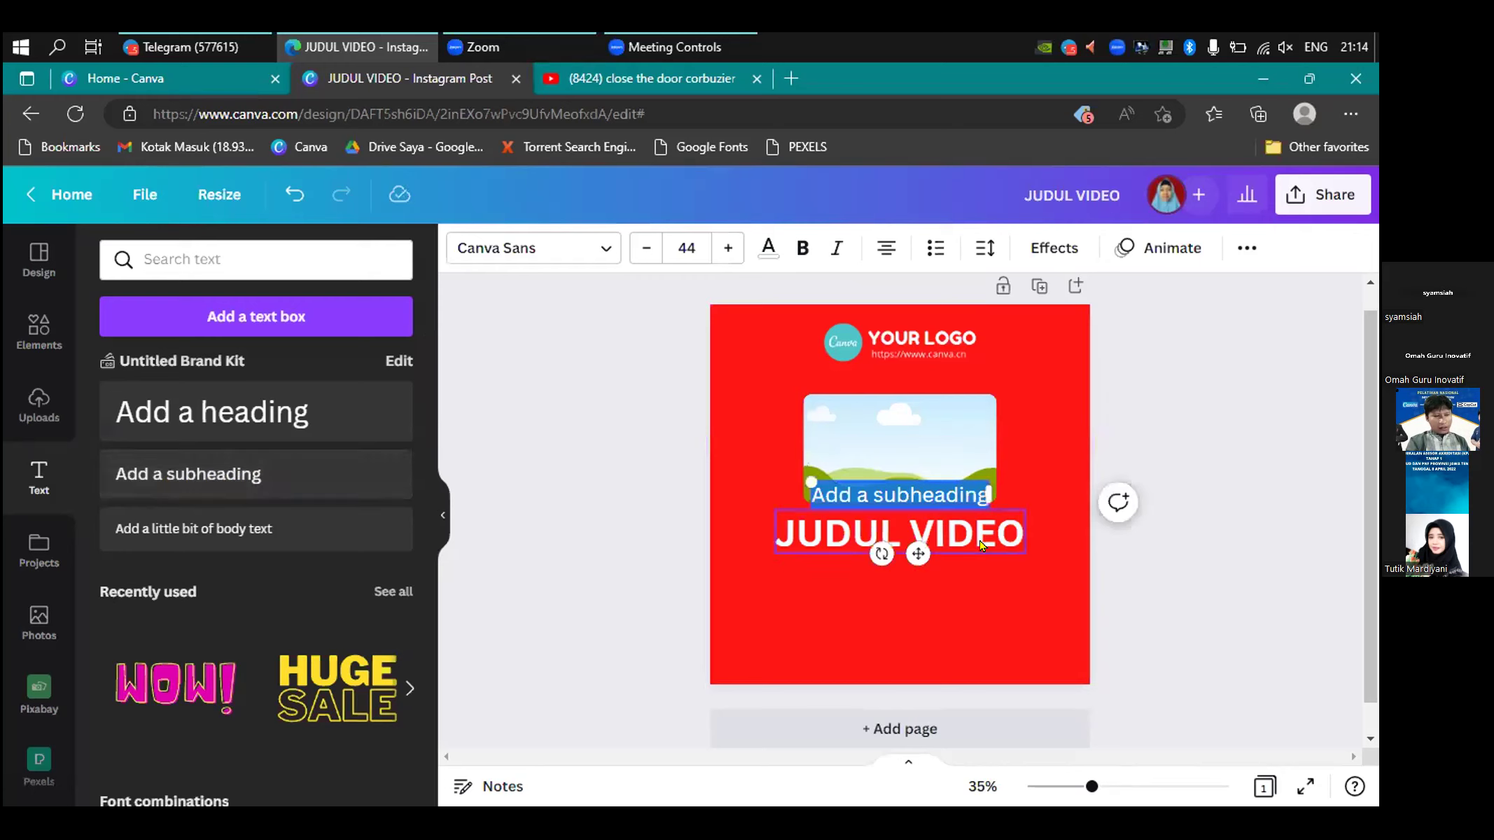
drag(912, 543, 906, 613)
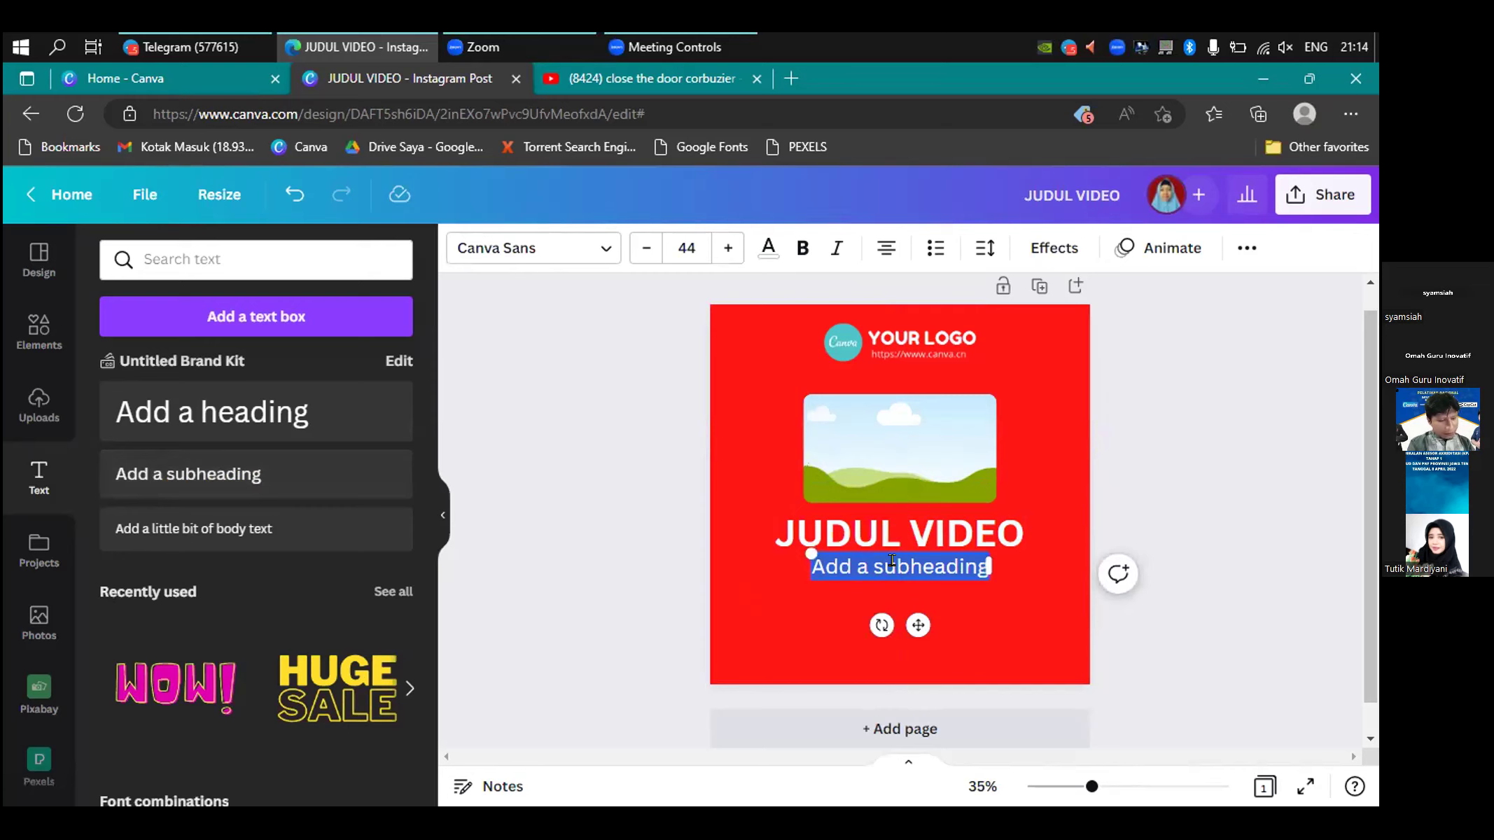
text(Kete)
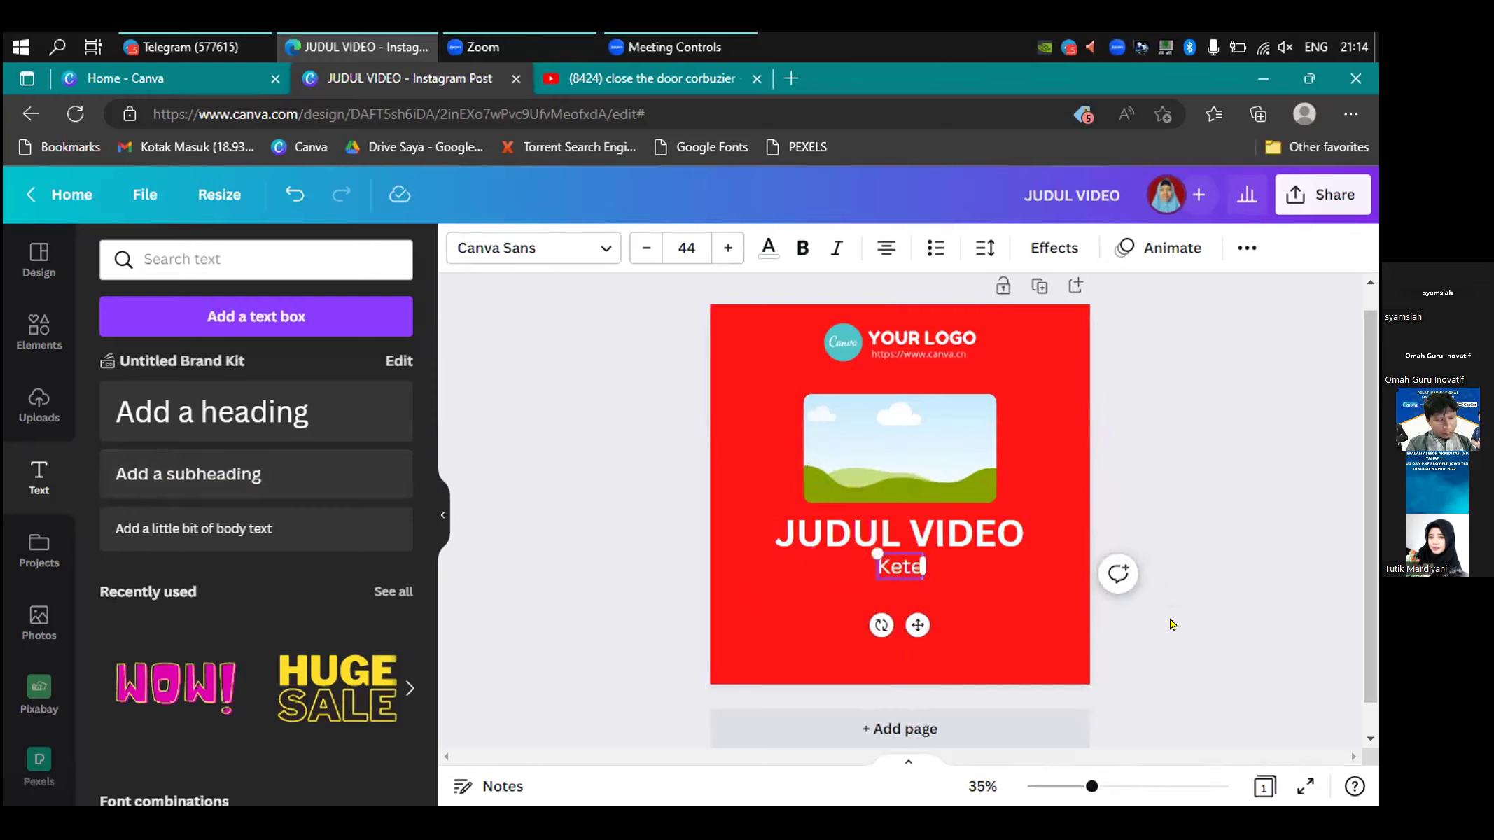
text(te)
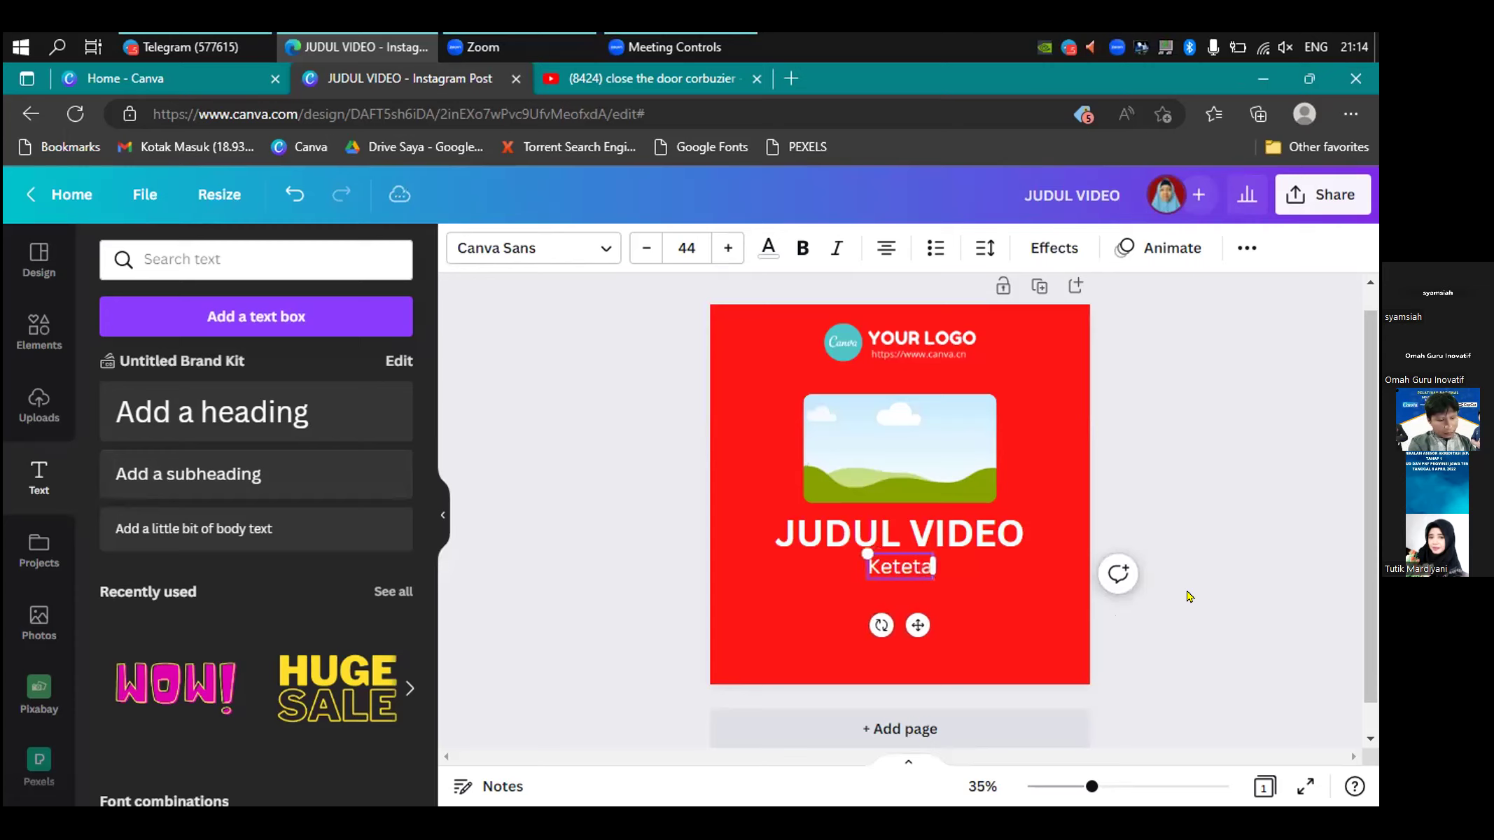
key(BackSpace)
key(BackSpace)
text(rang)
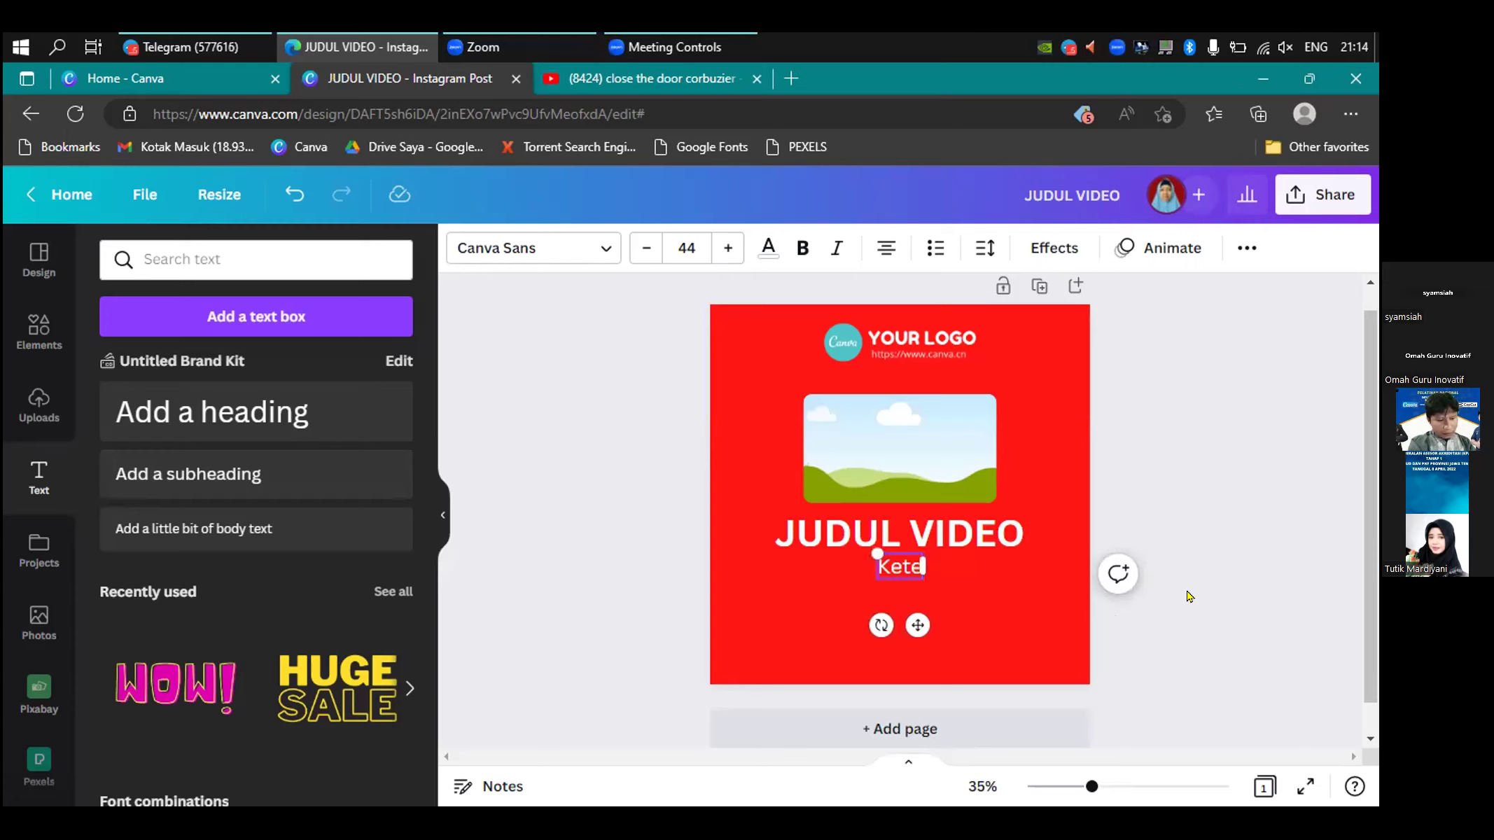
text(an)
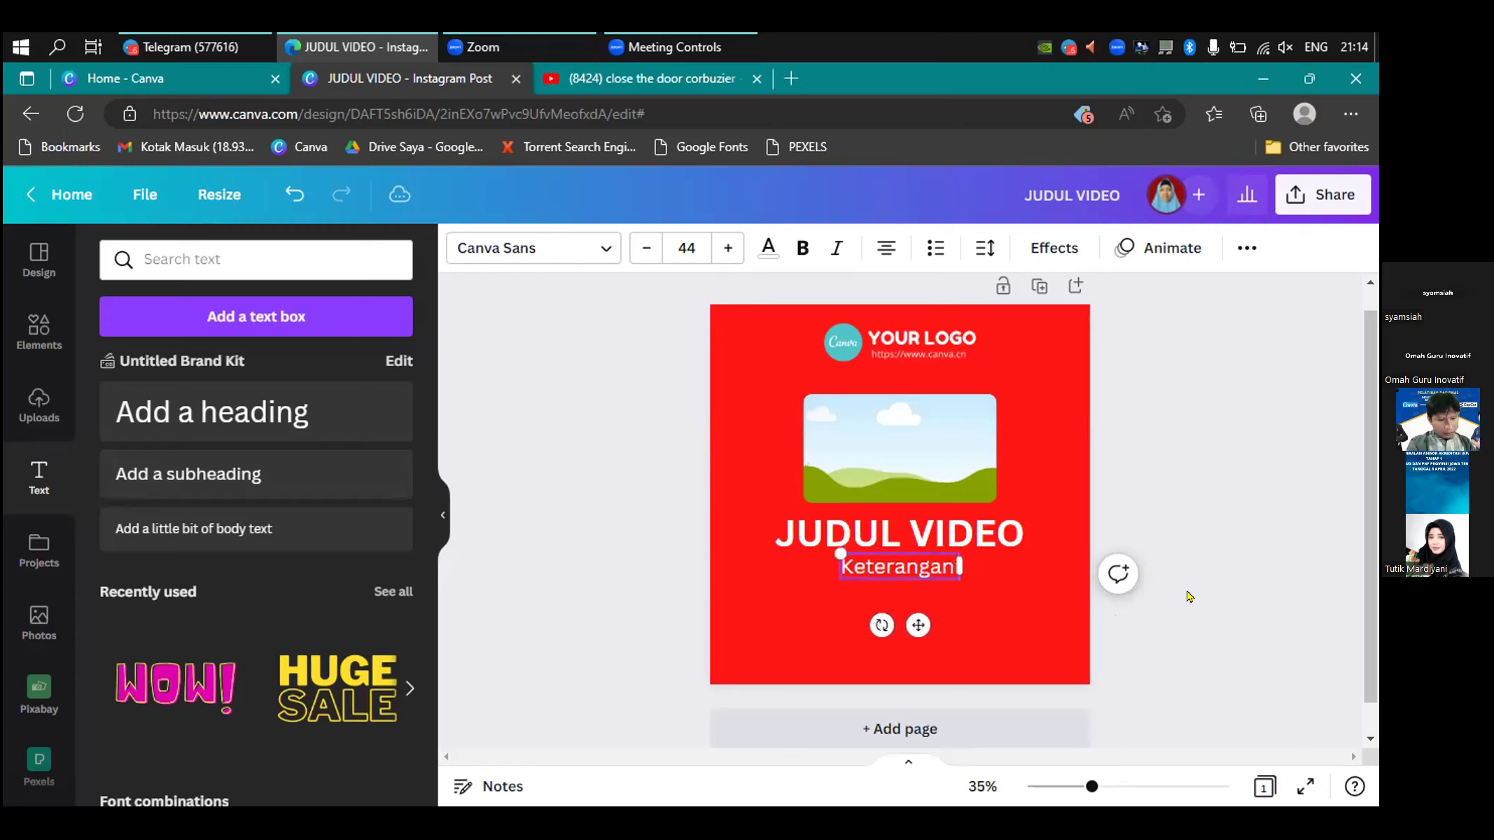
text( Video)
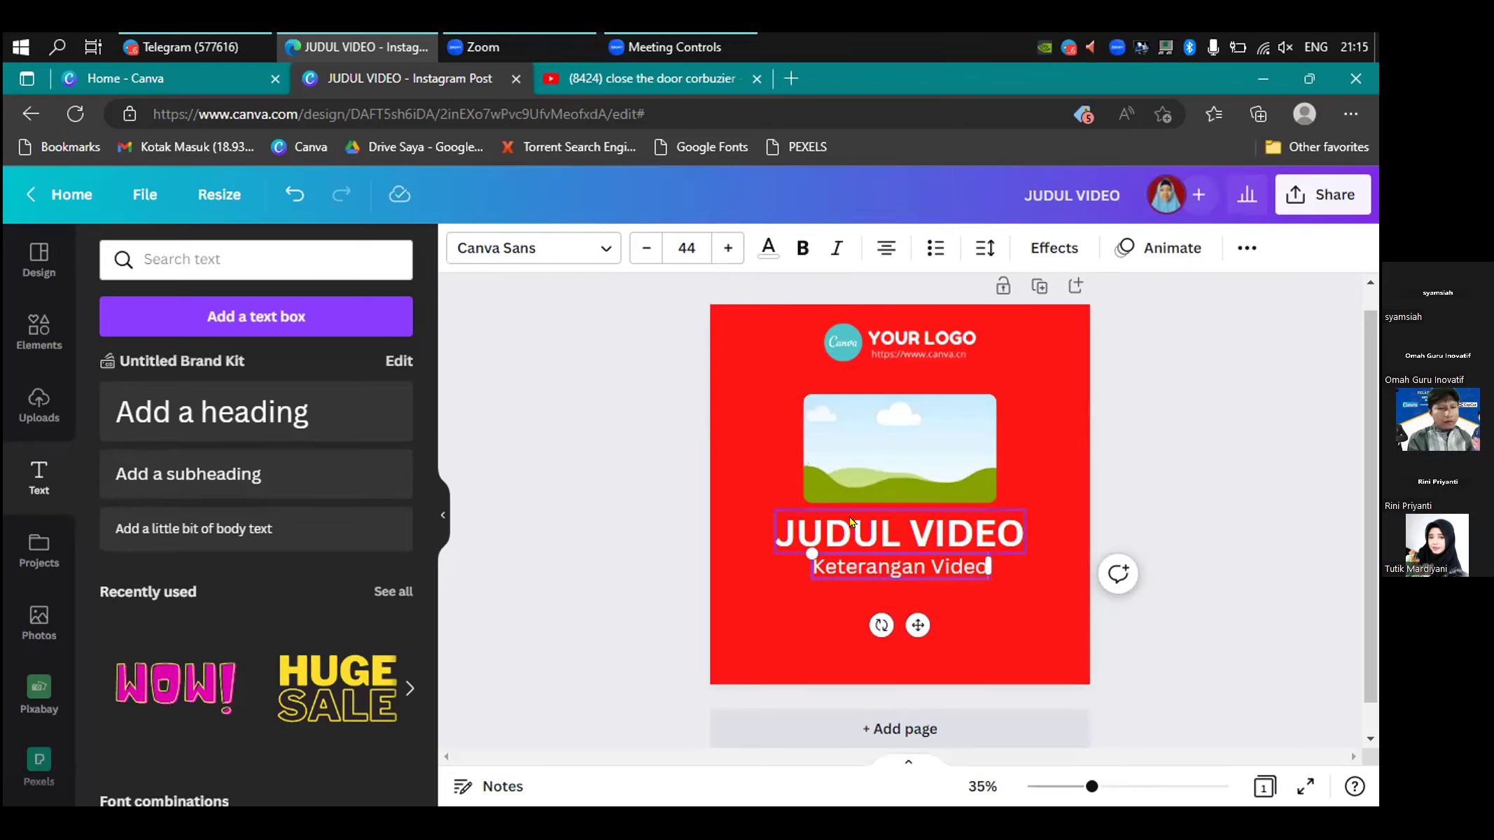
- Add a second line to the subheading reading "ini adalah video tentang sebuah bla bla bla"
click(440, 518)
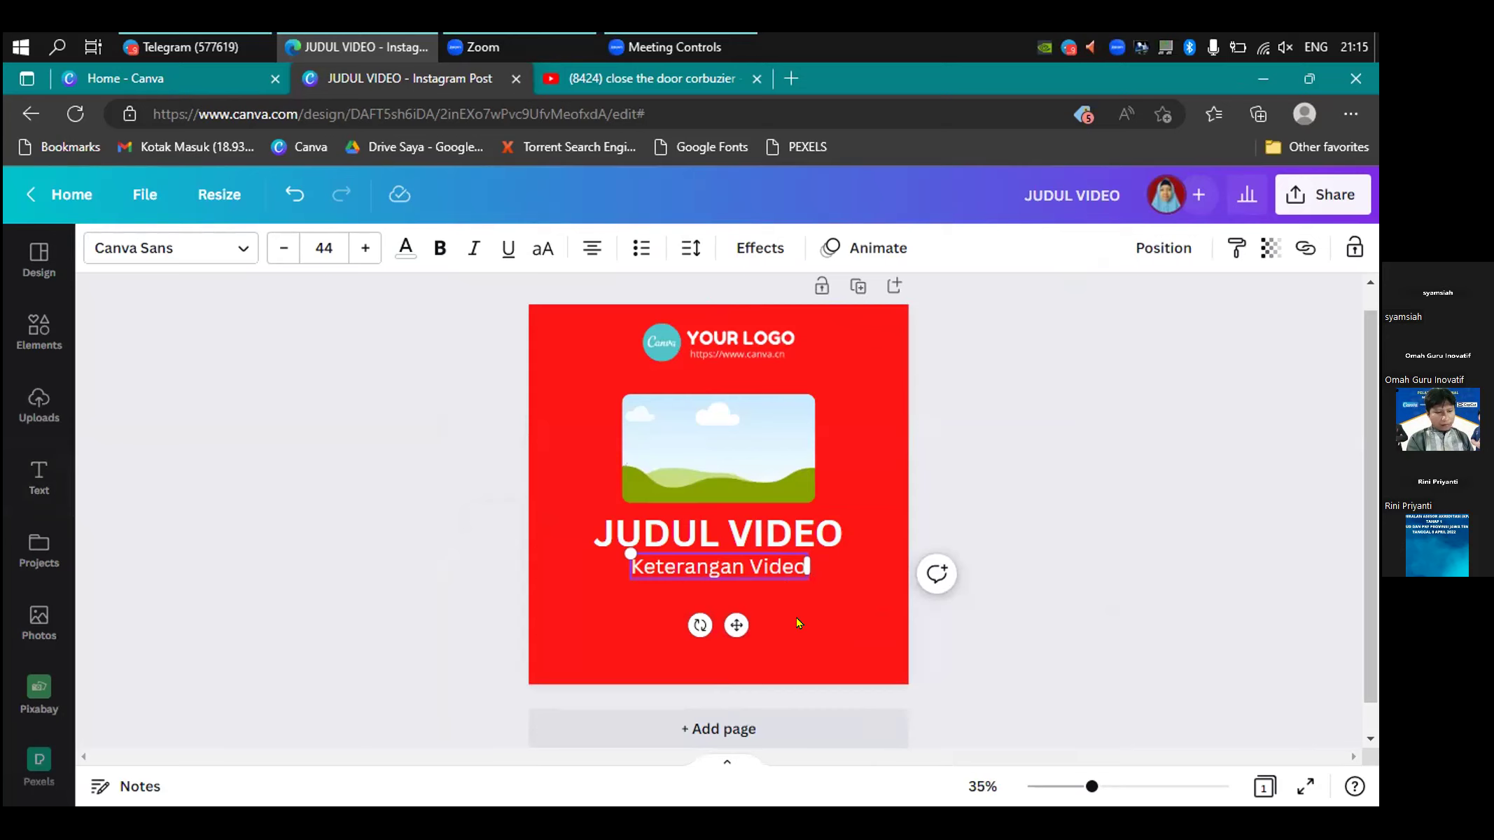
scroll(799, 620, down, 1)
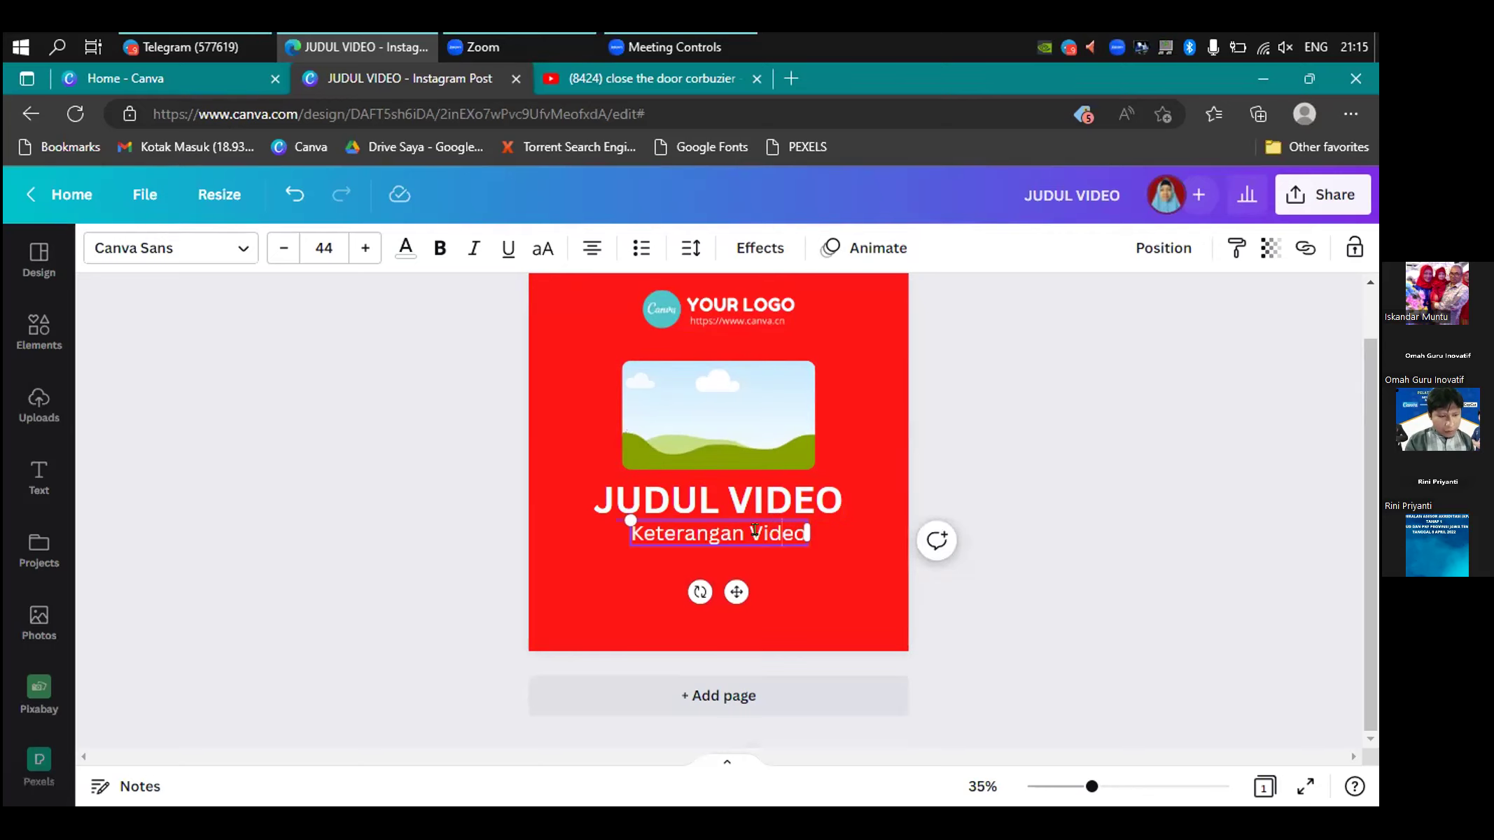
text(ini)
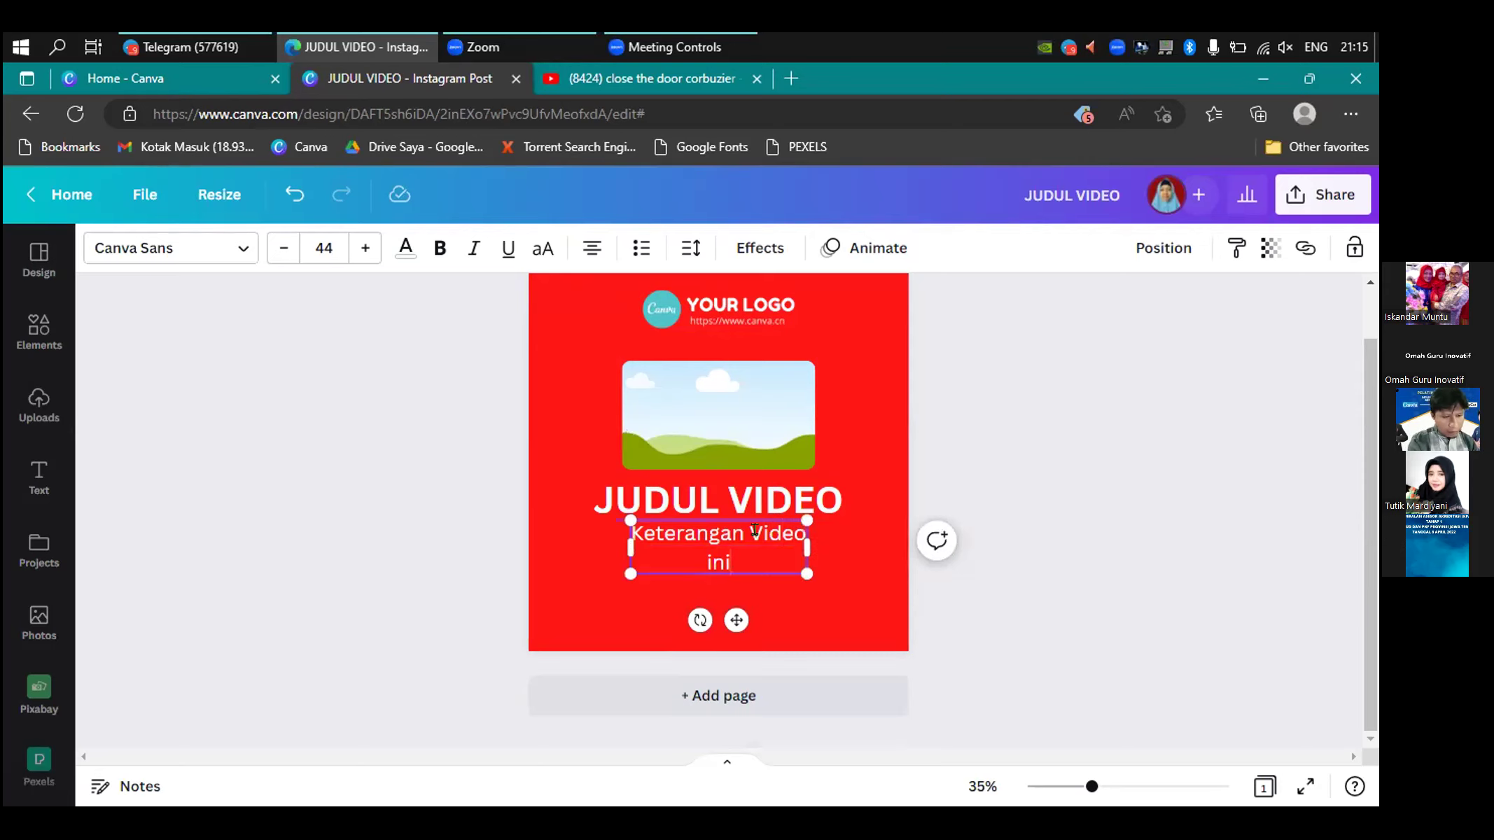
text( adalah )
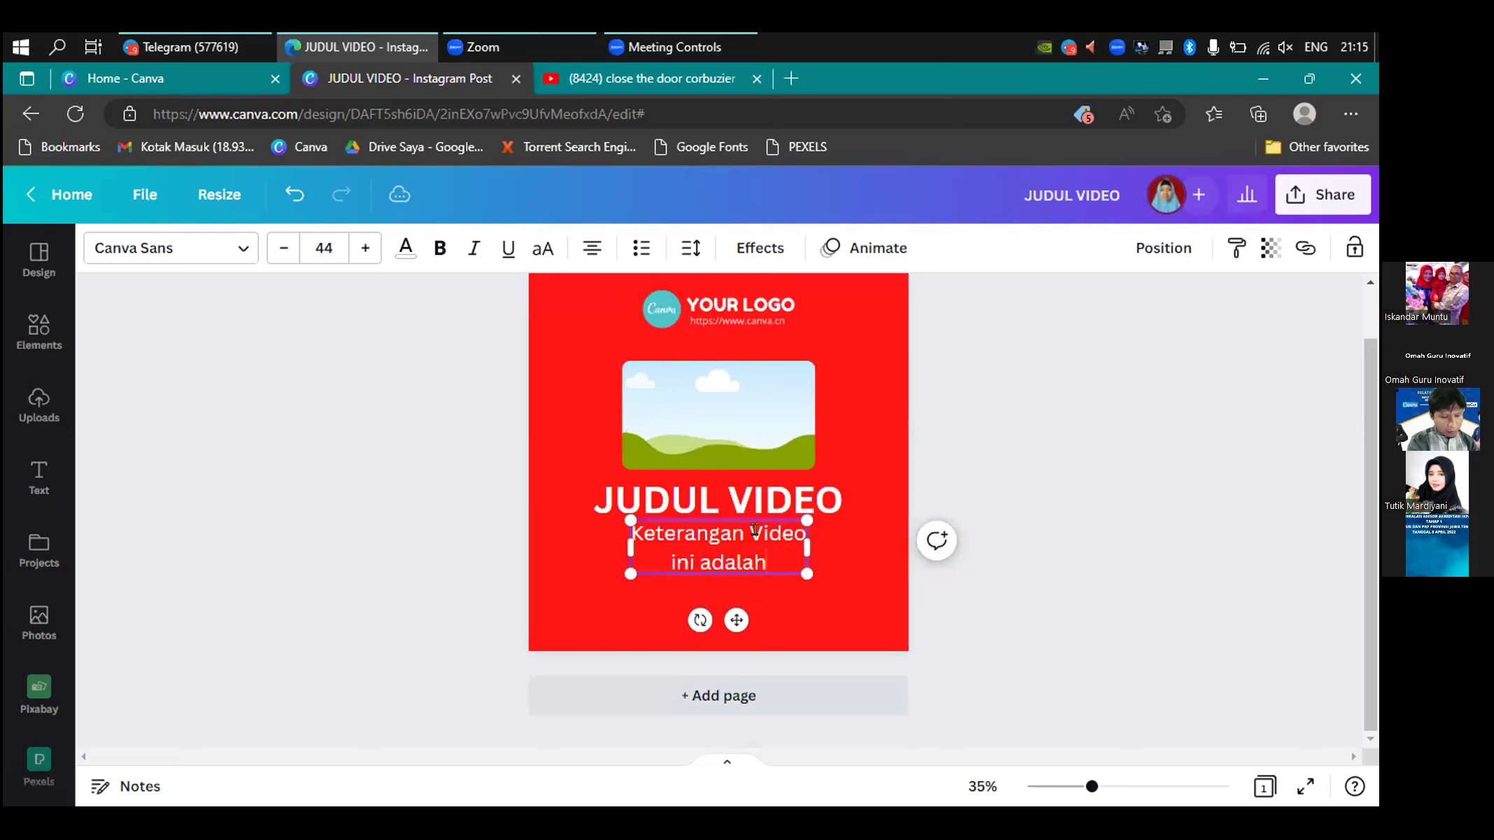
text(vide)
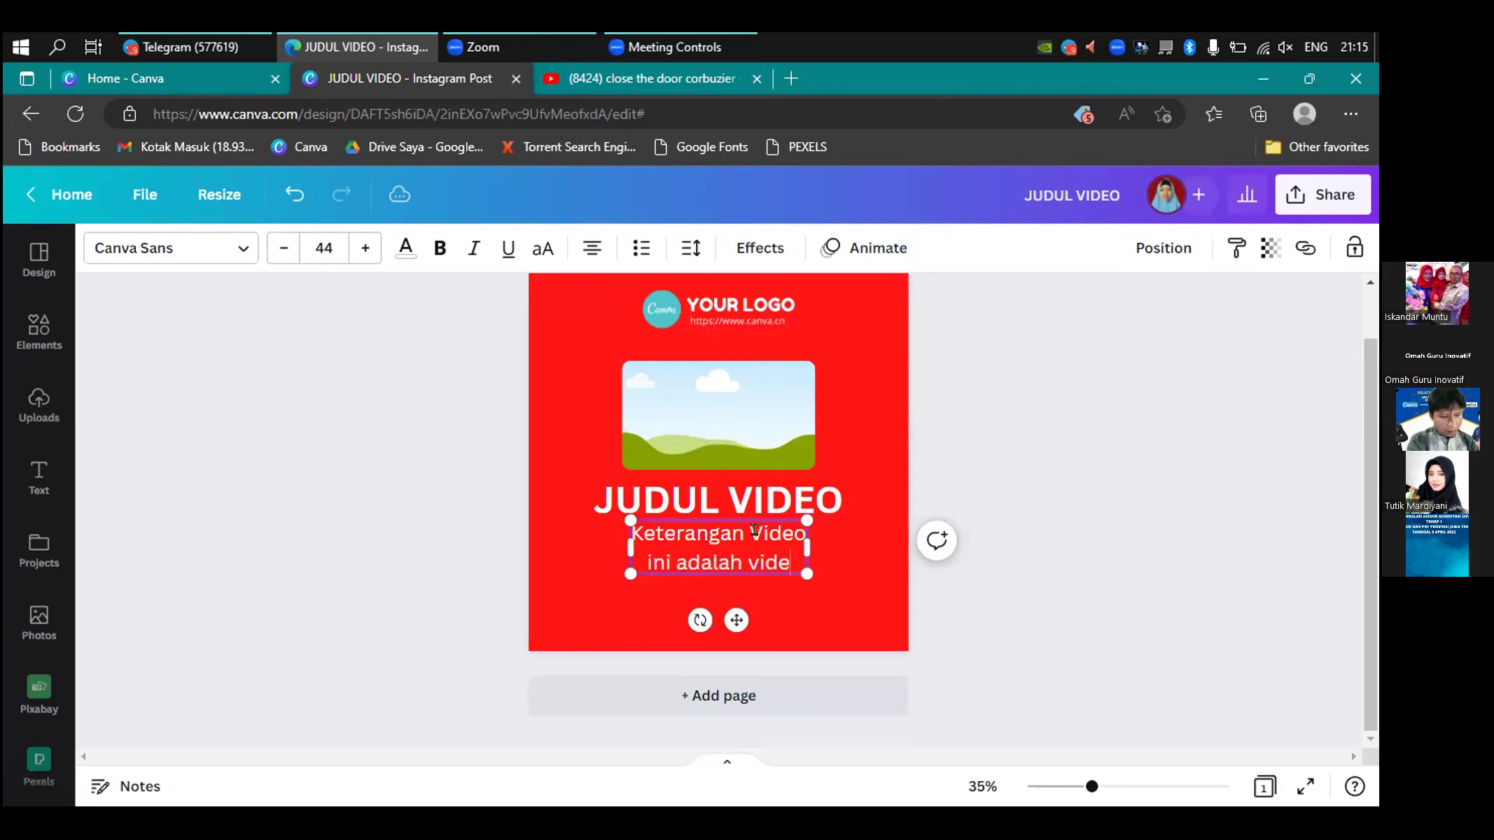
text(o tentang)
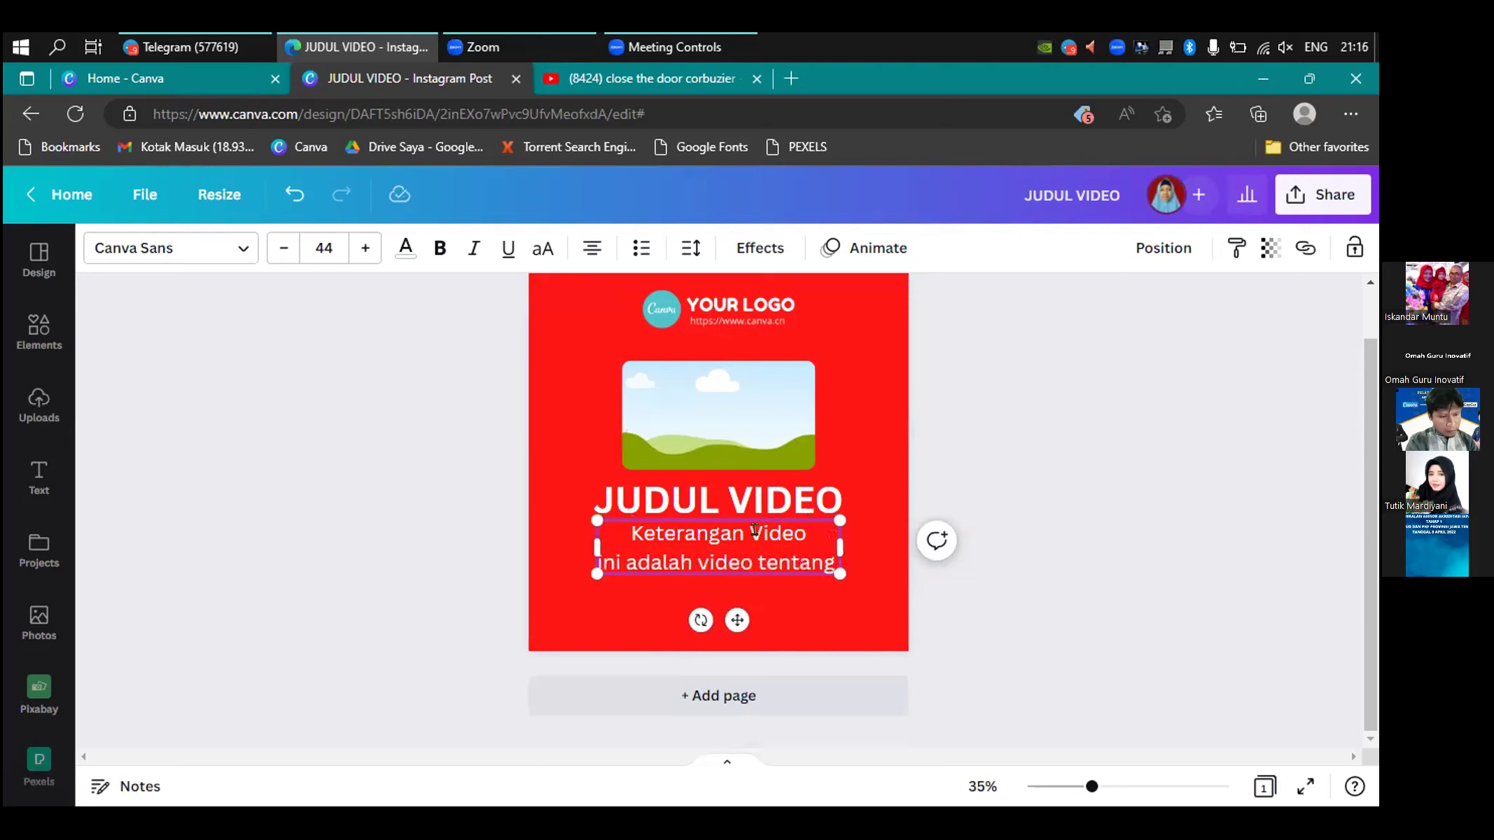
text( sebuah)
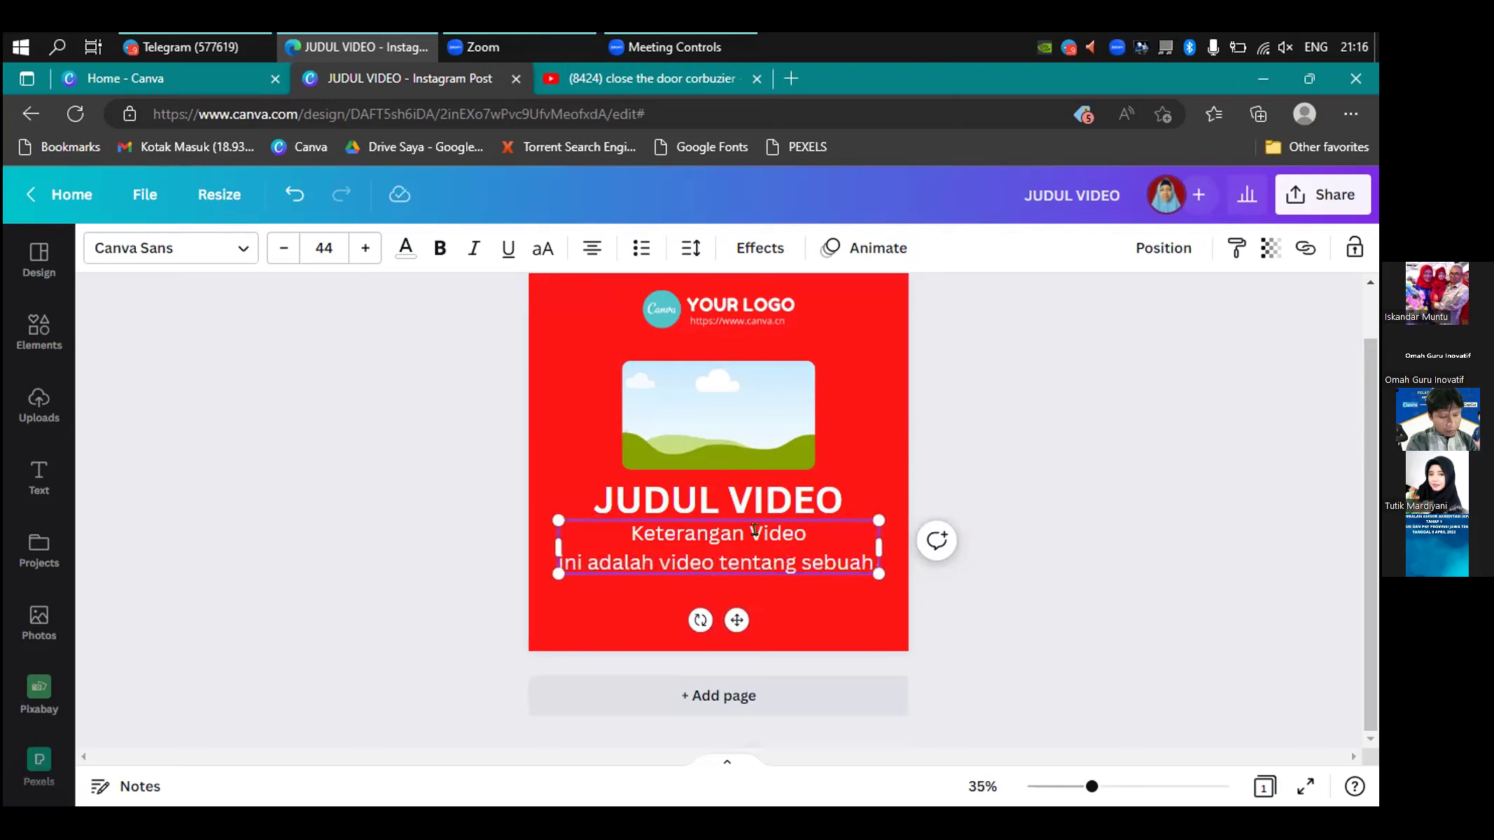
text( bla)
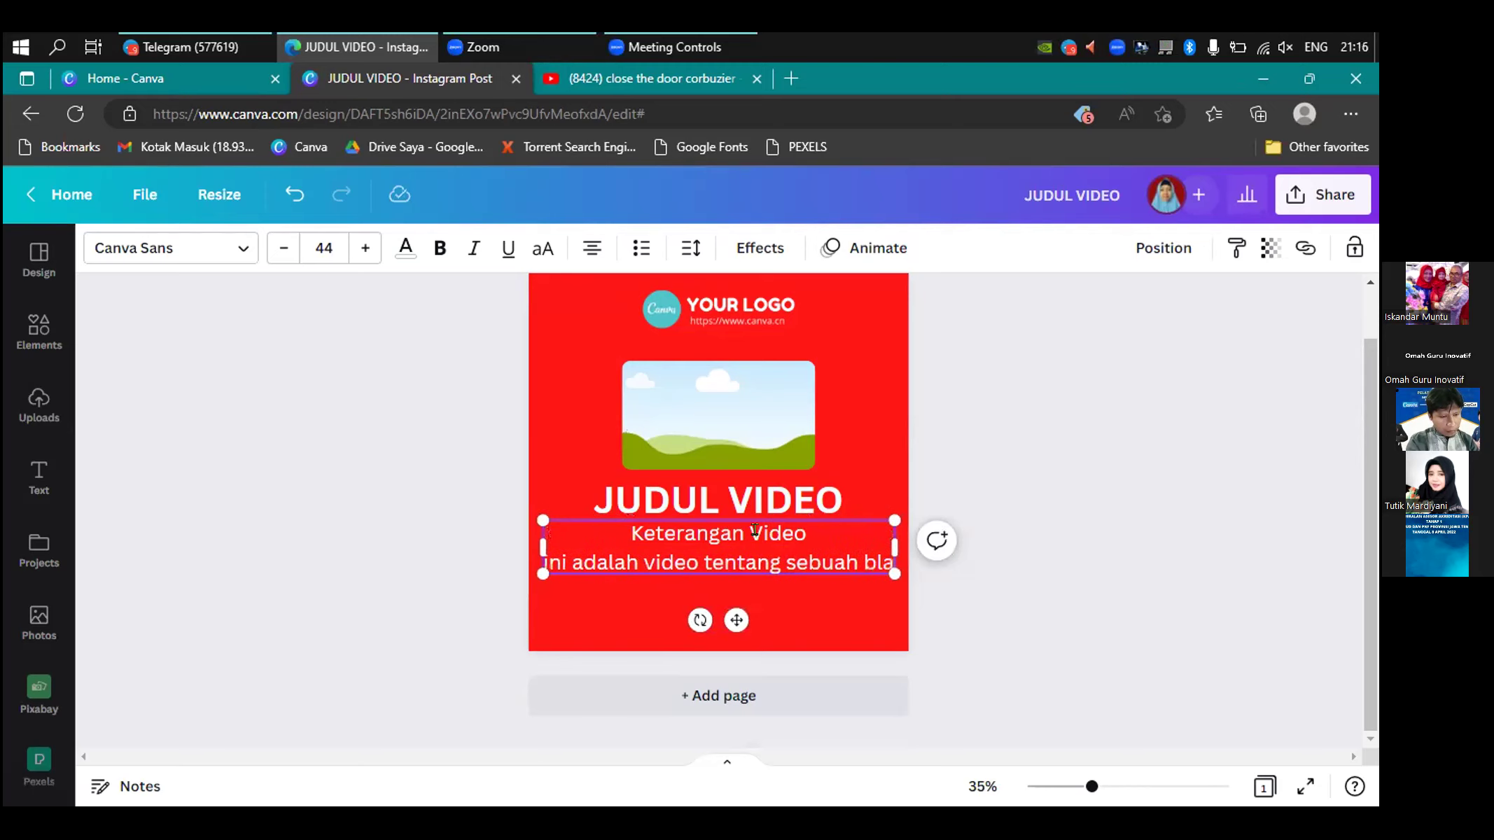
text(la )
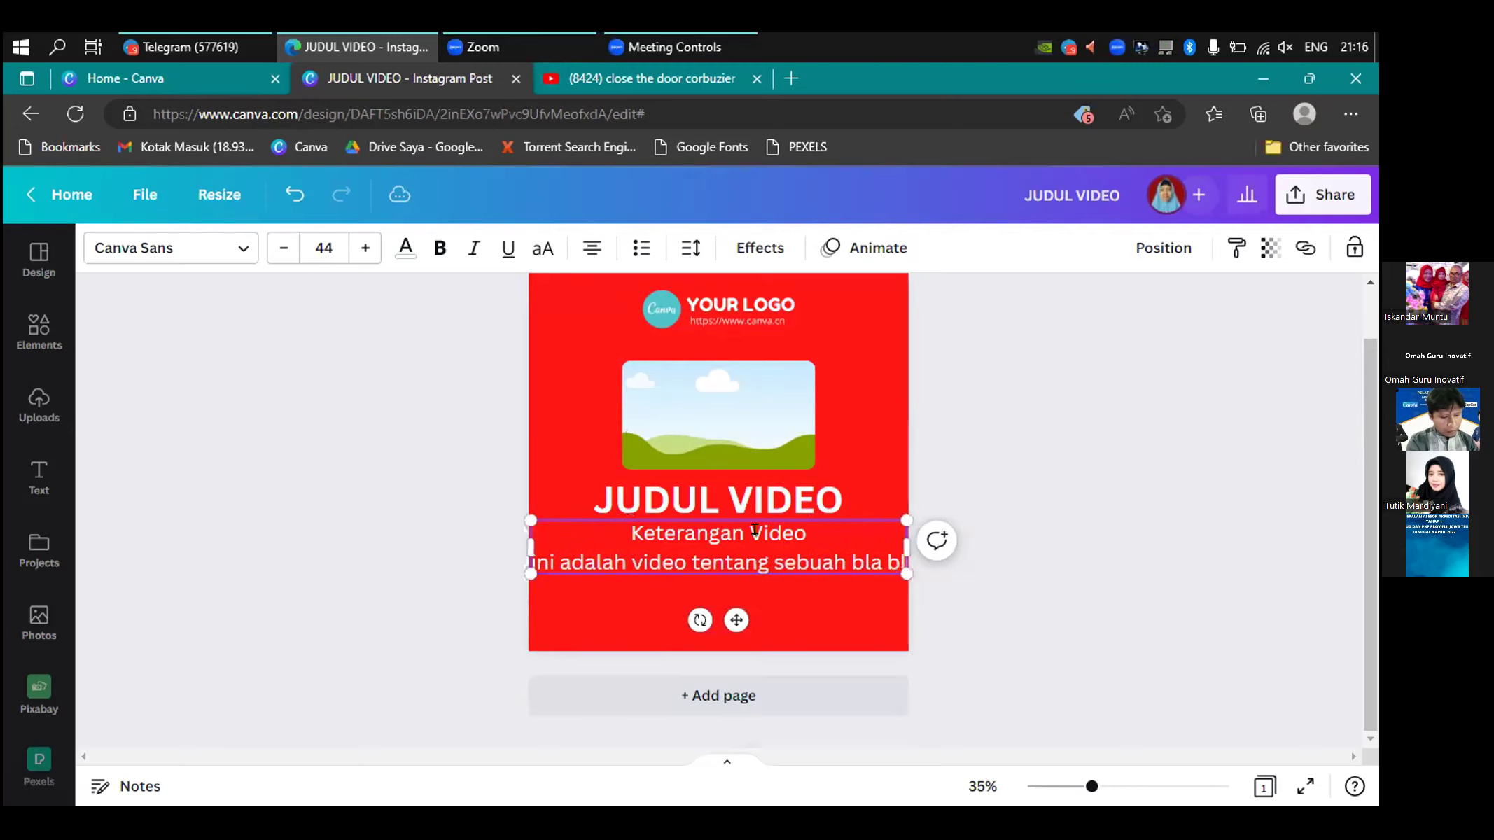
text(bla)
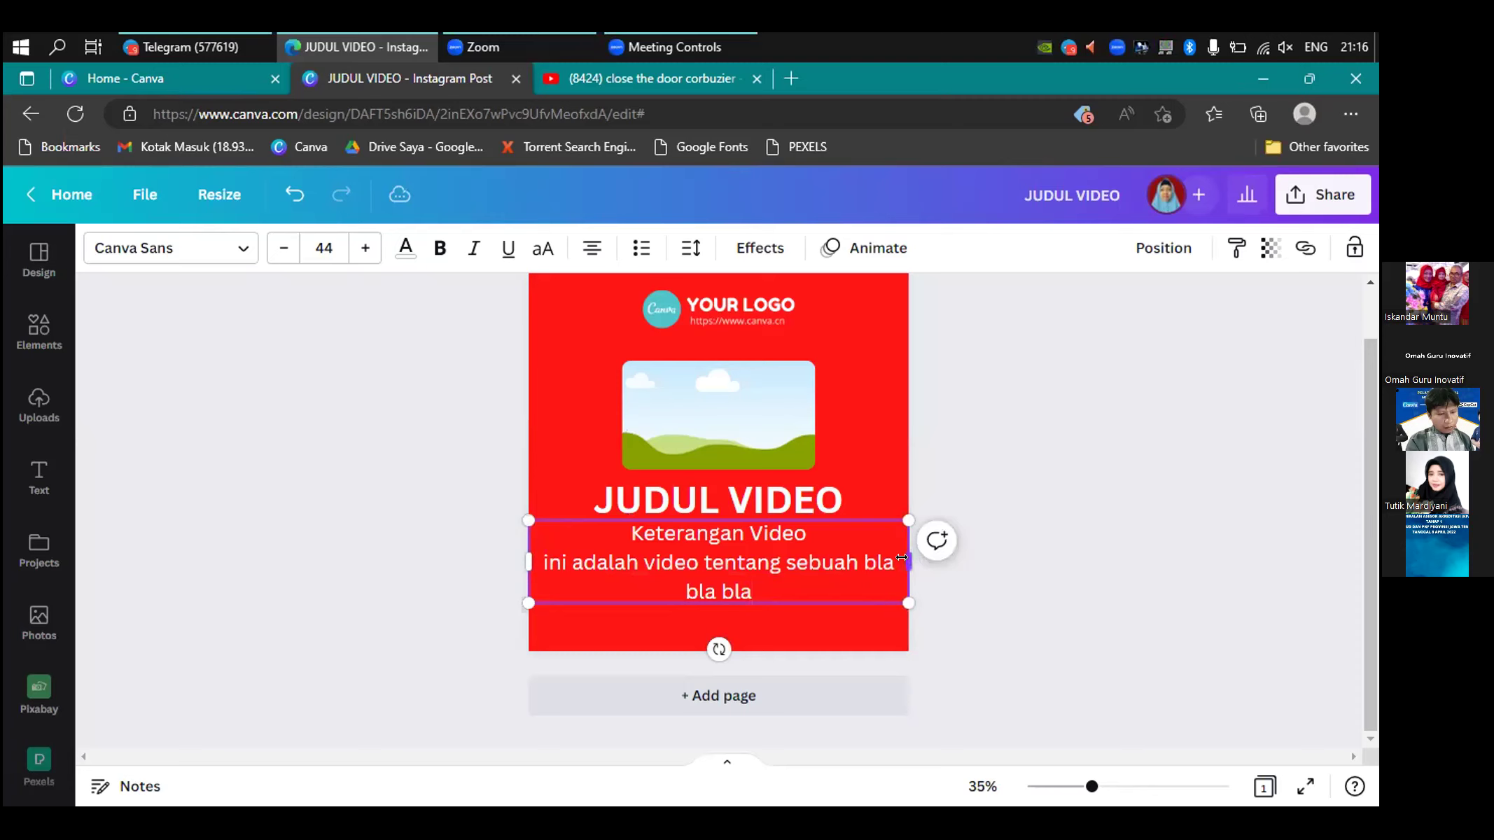
- Narrow the subheading's text box evenly about the page centre so that its text wraps into three lines
drag(902, 557, 825, 510)
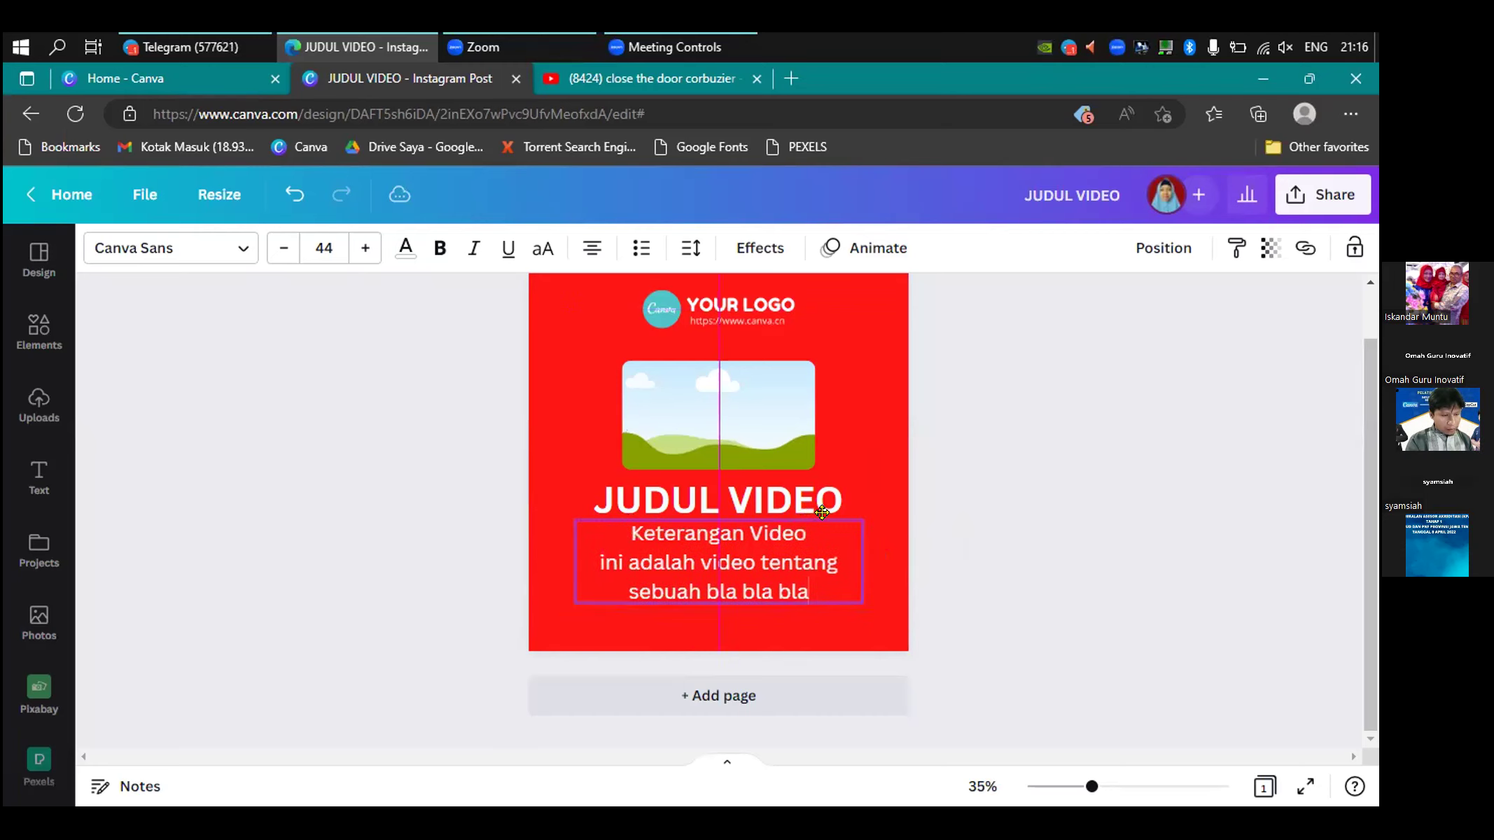
scroll(941, 428, down, 2)
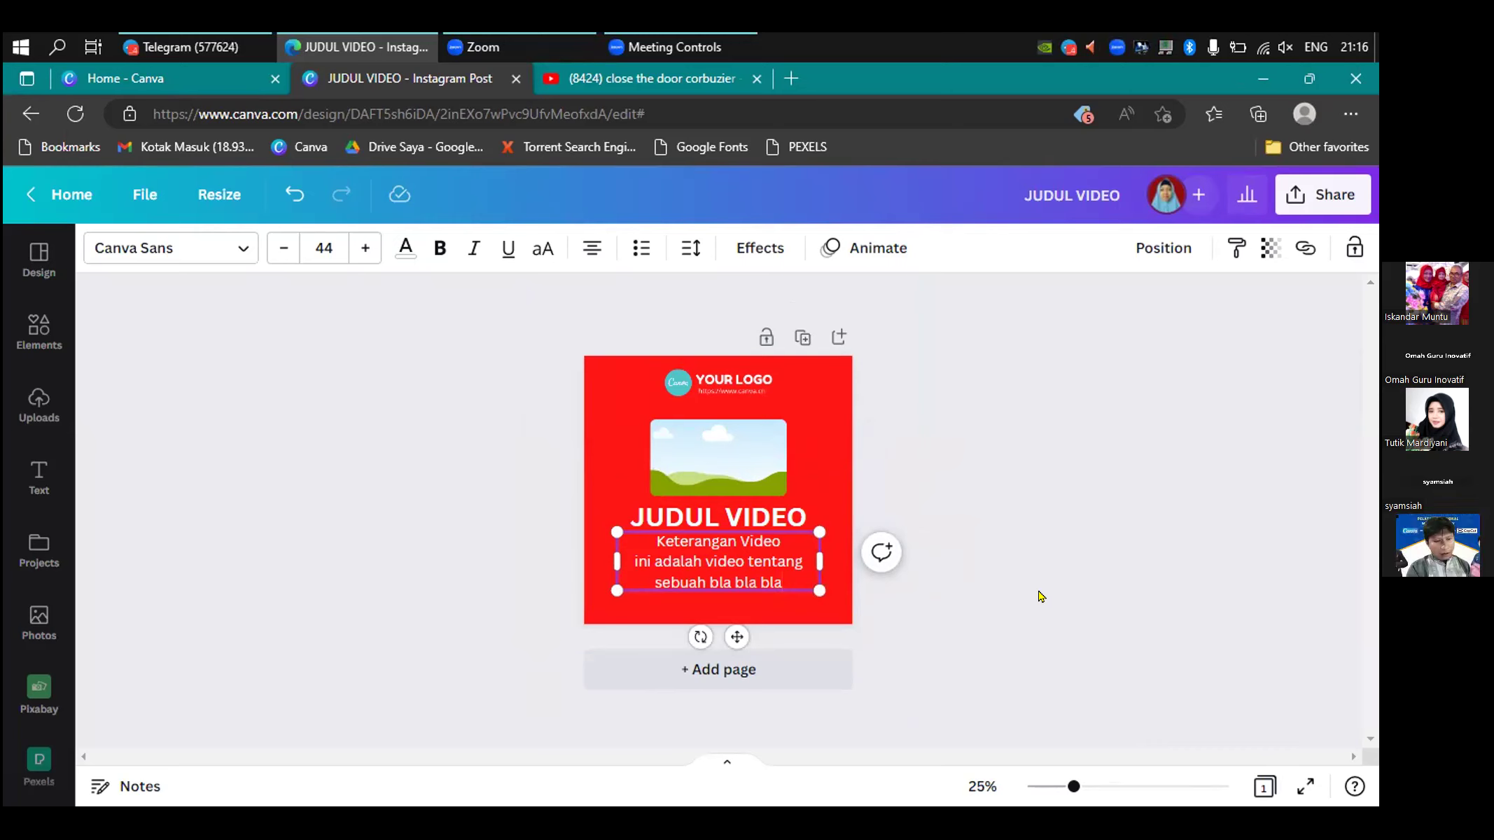
drag(1073, 786, 1086, 786)
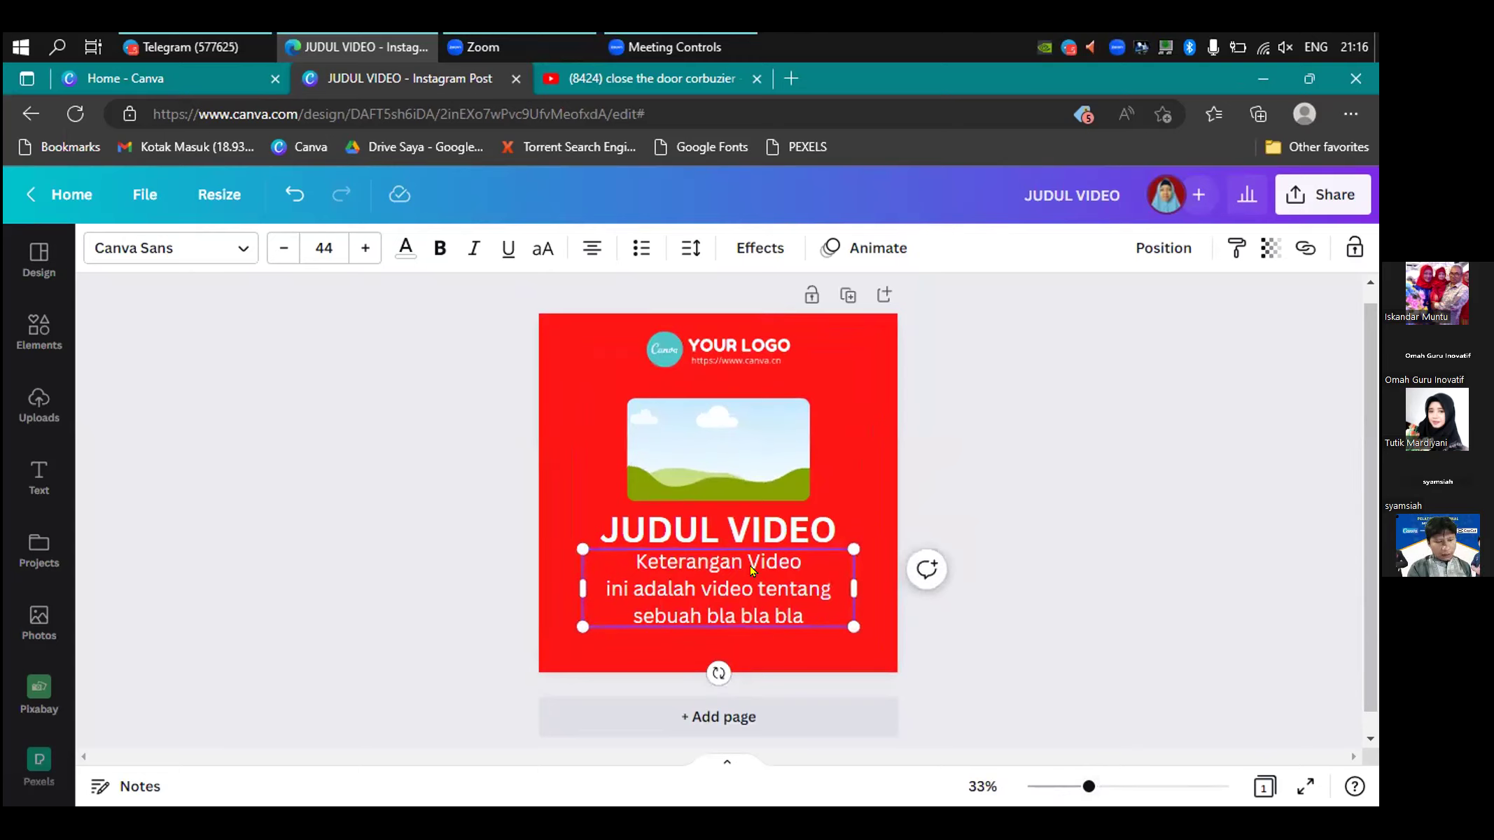
- Set the line spacing of the subheading text to 1
click(688, 247)
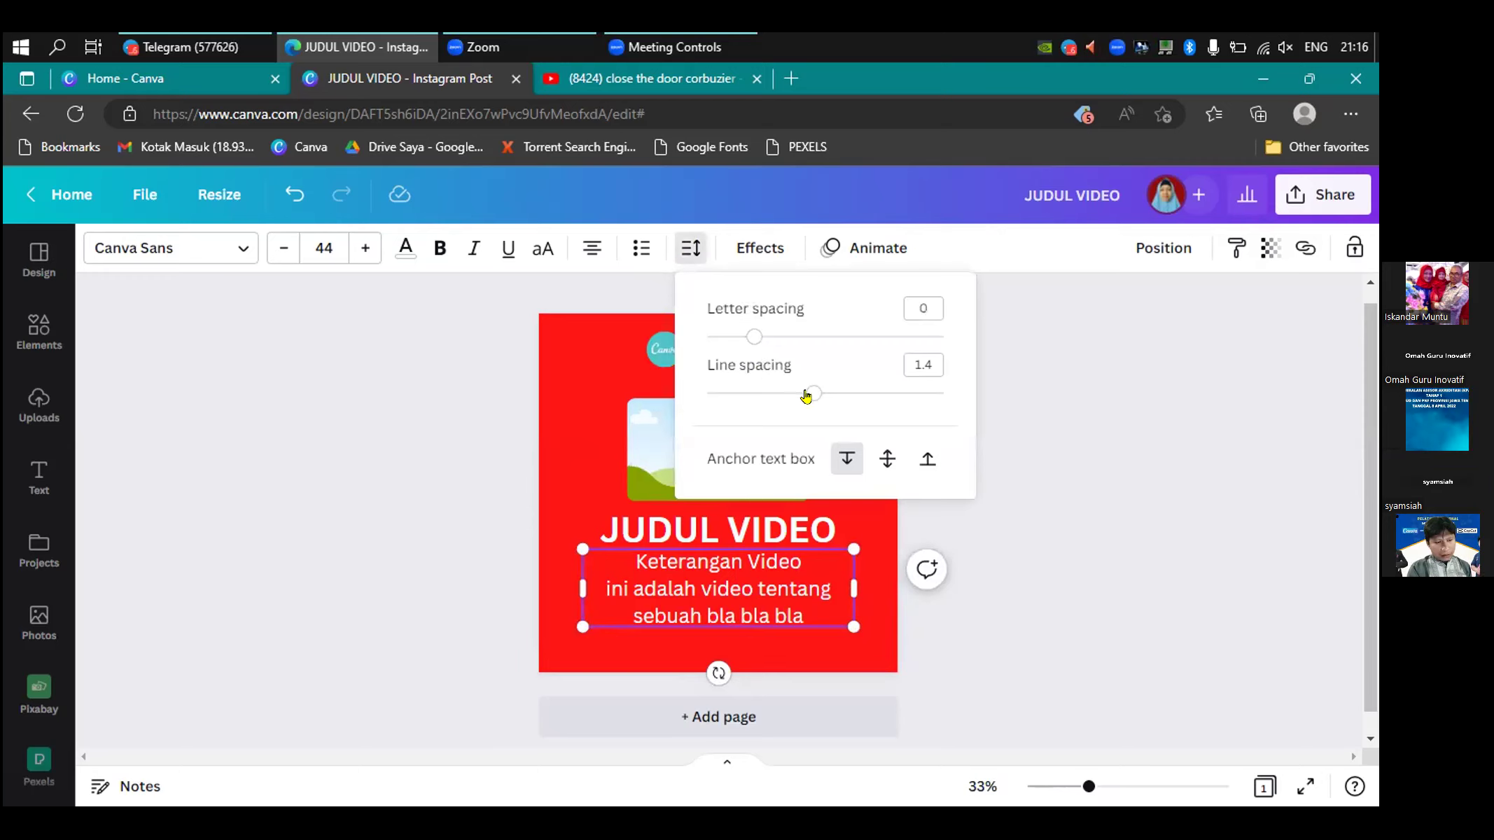
drag(806, 396, 760, 396)
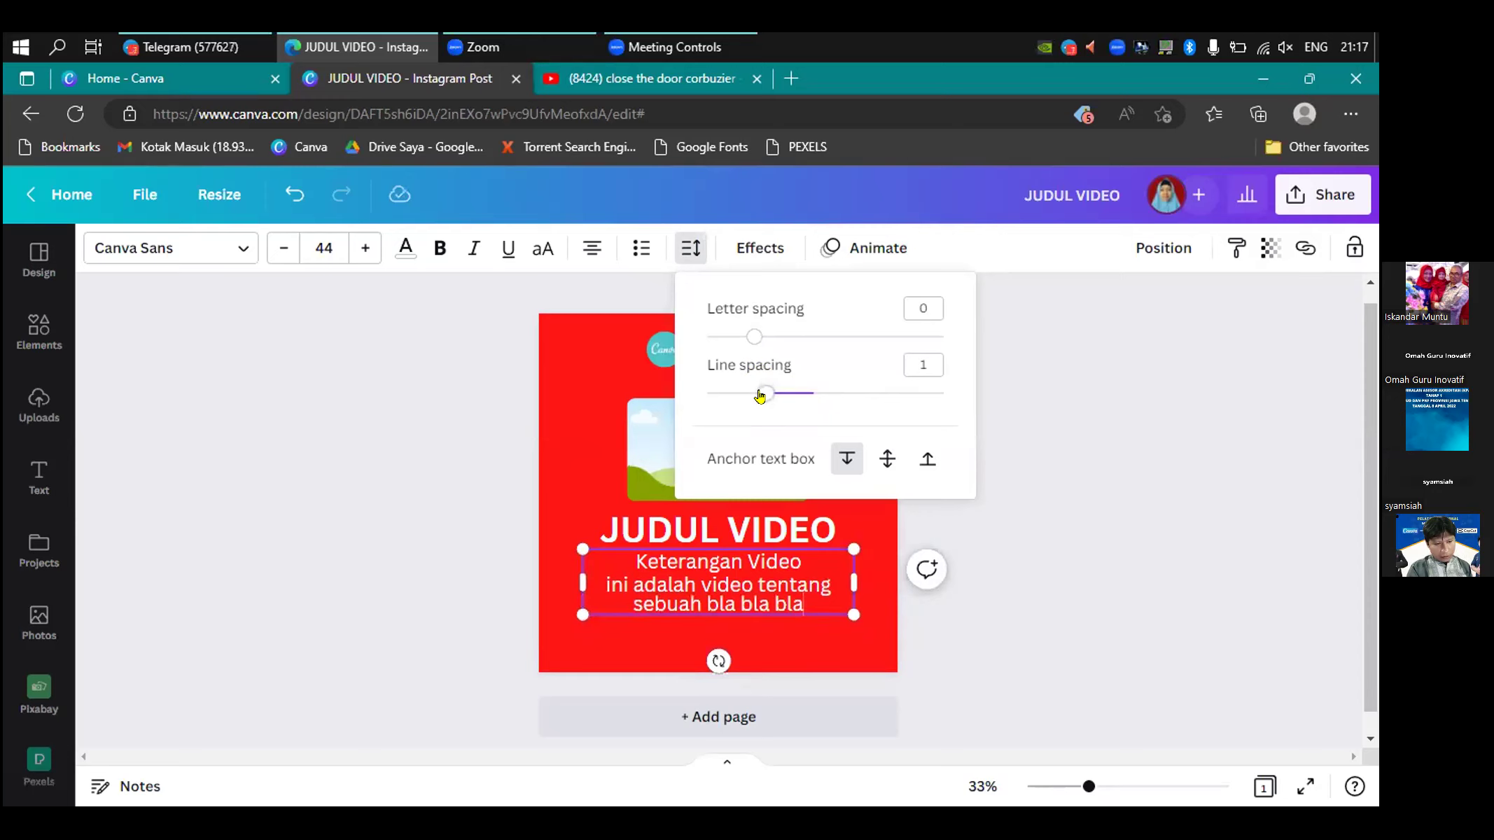
click(1036, 316)
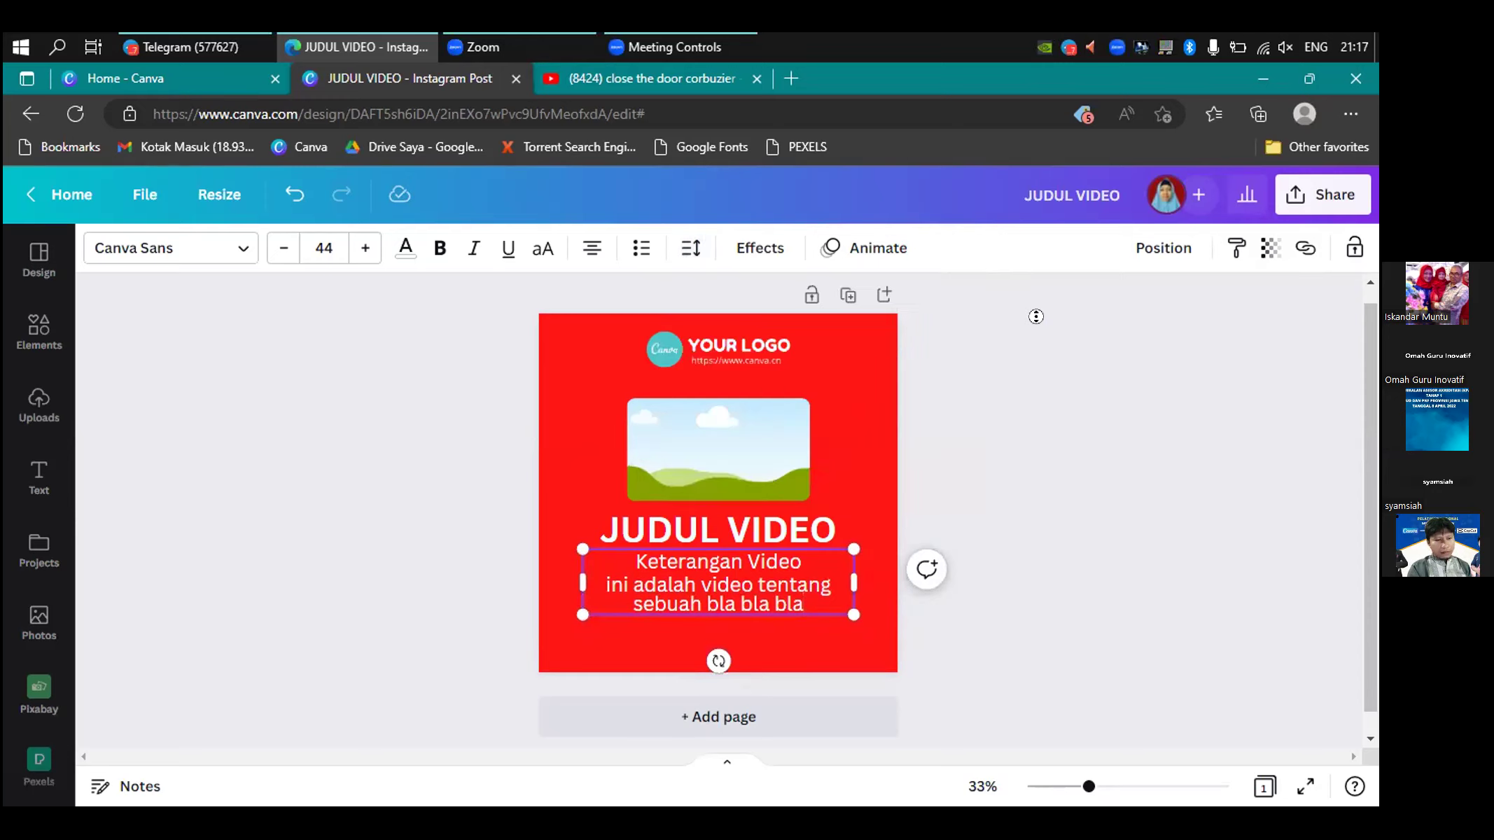
scroll(1036, 341, down, 1)
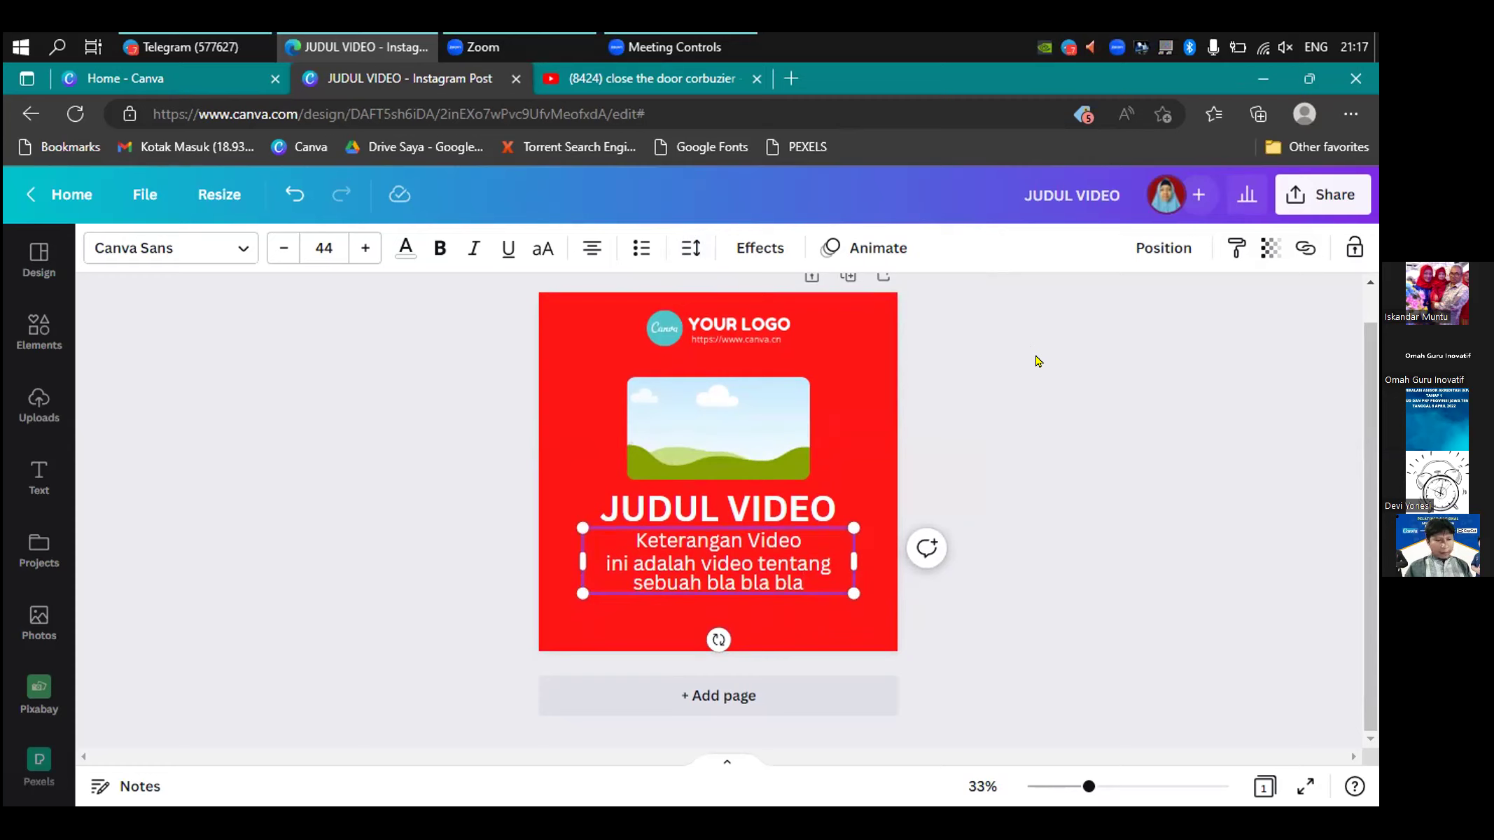
click(884, 362)
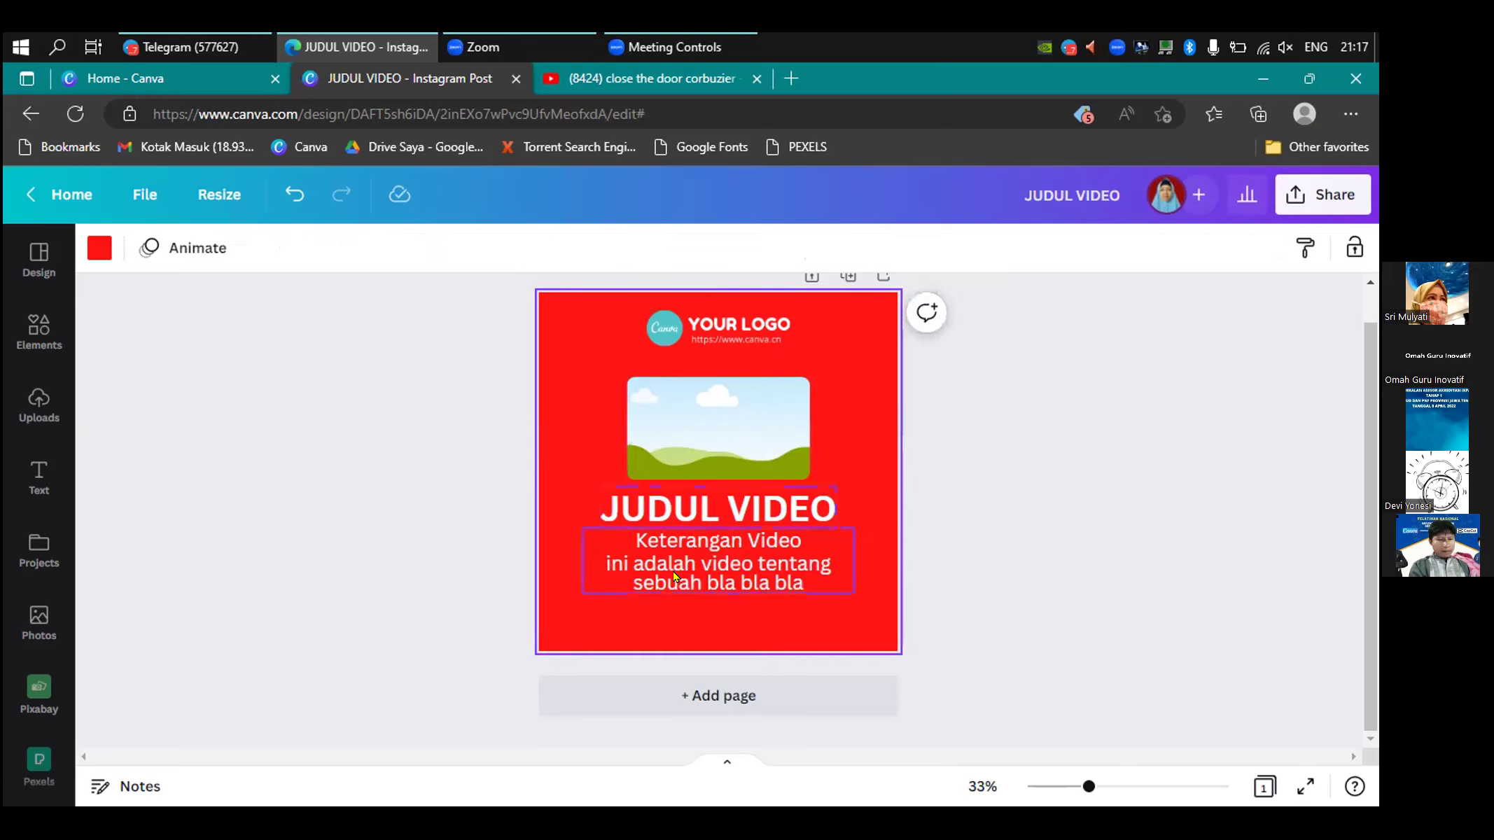
click(715, 556)
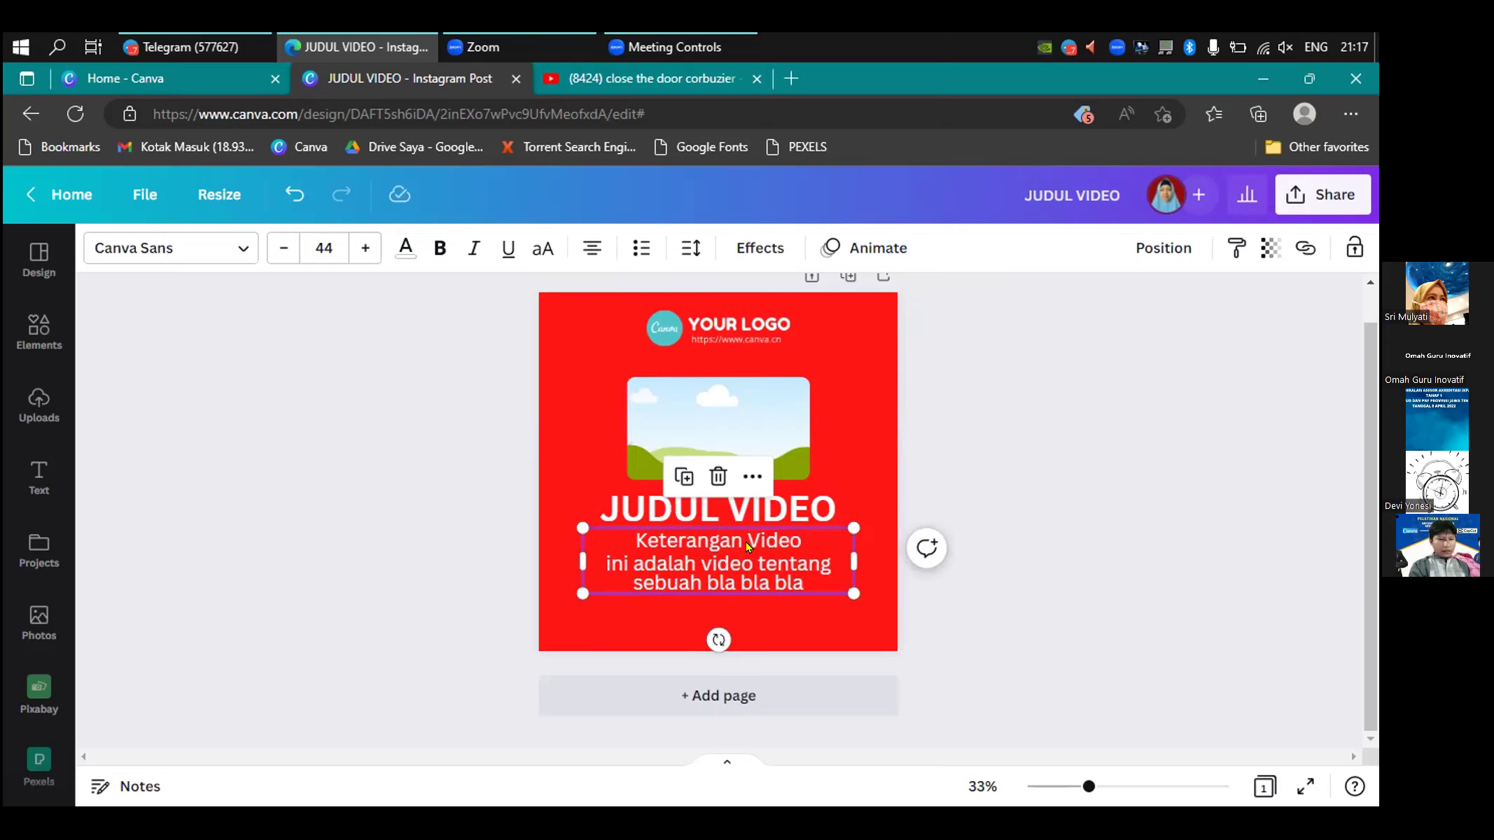
click(880, 409)
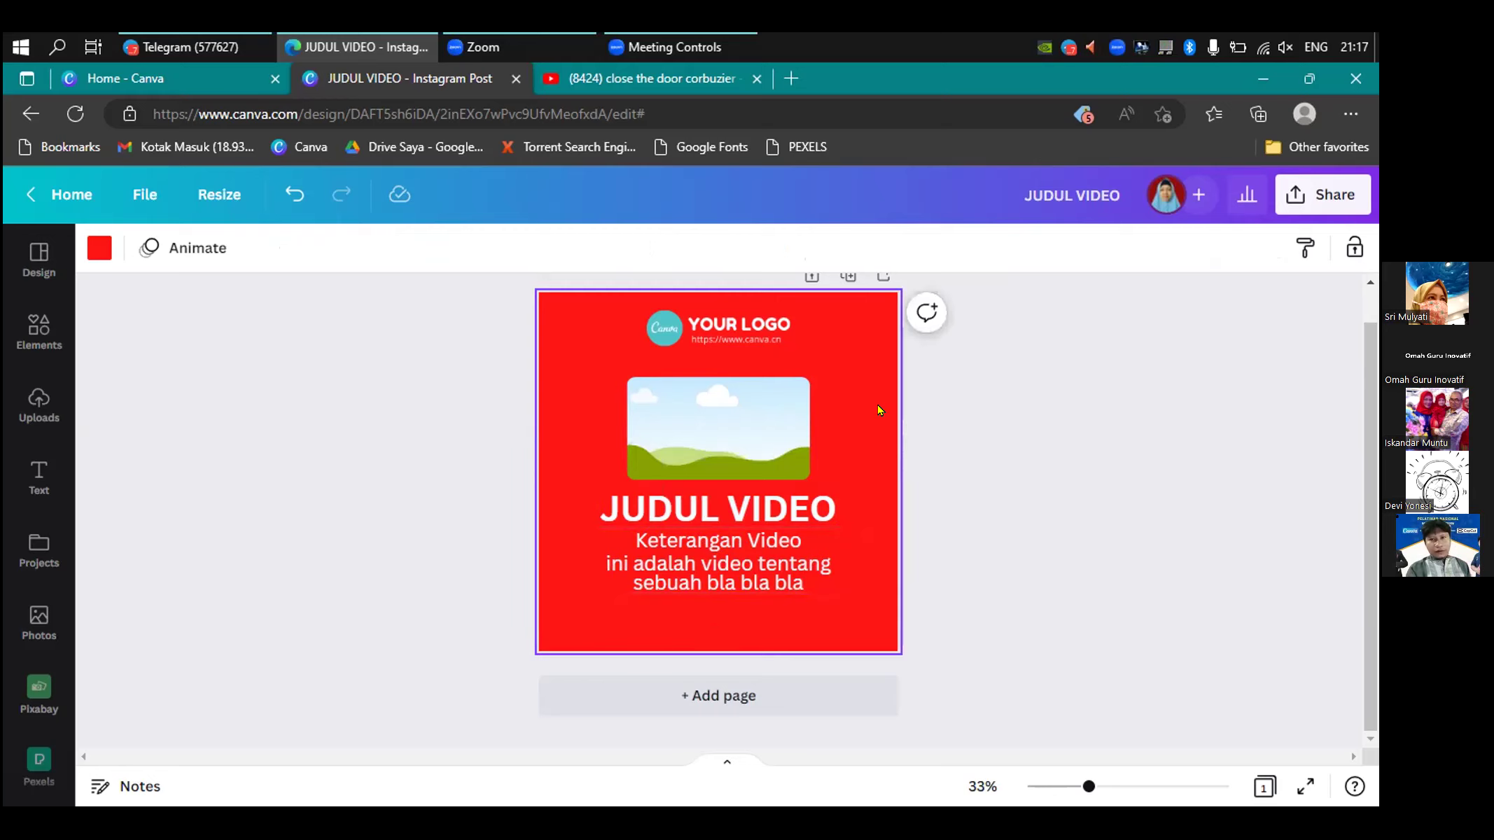
click(706, 562)
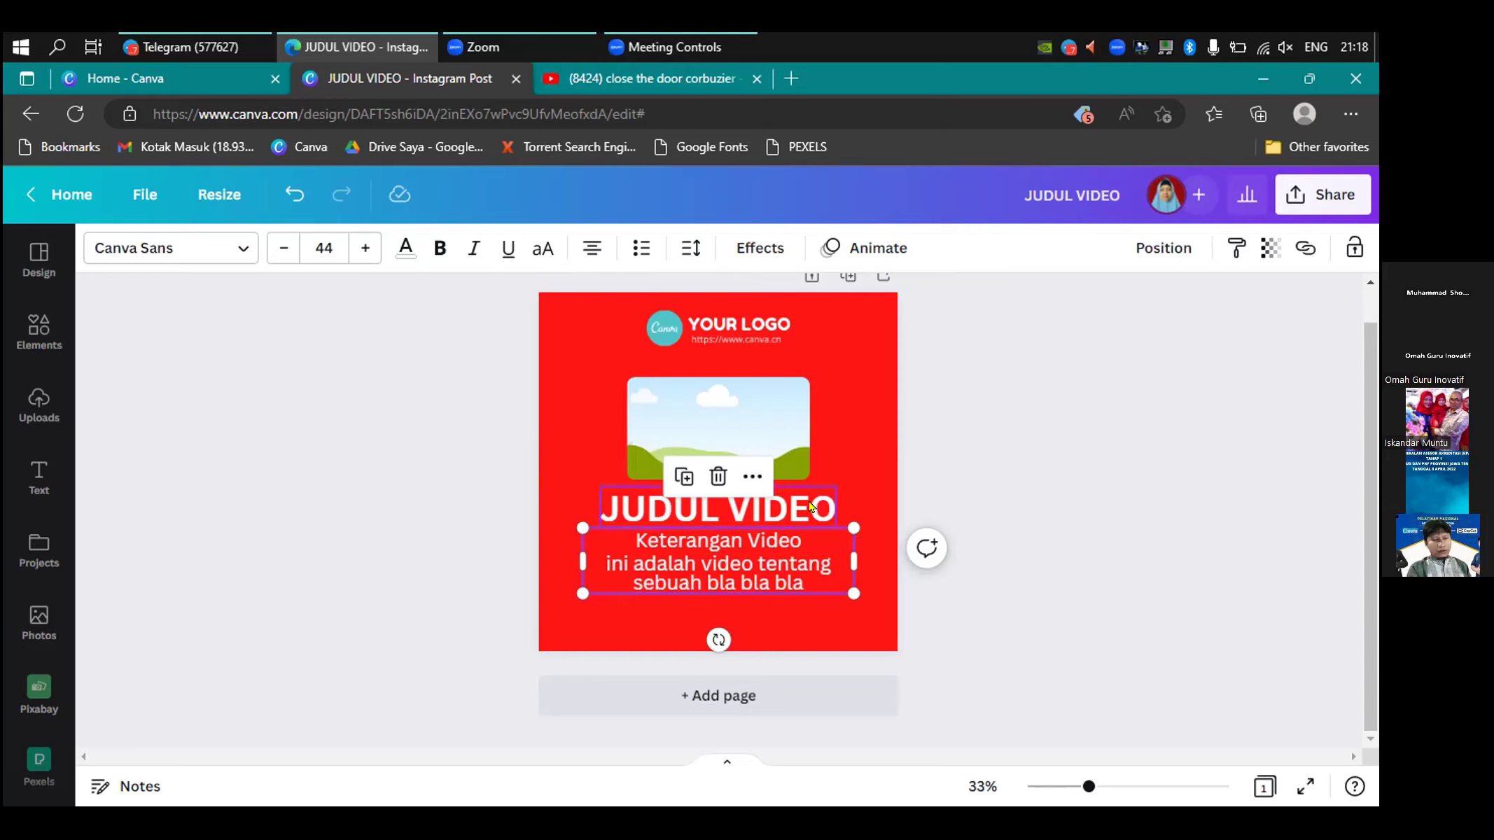
click(782, 505)
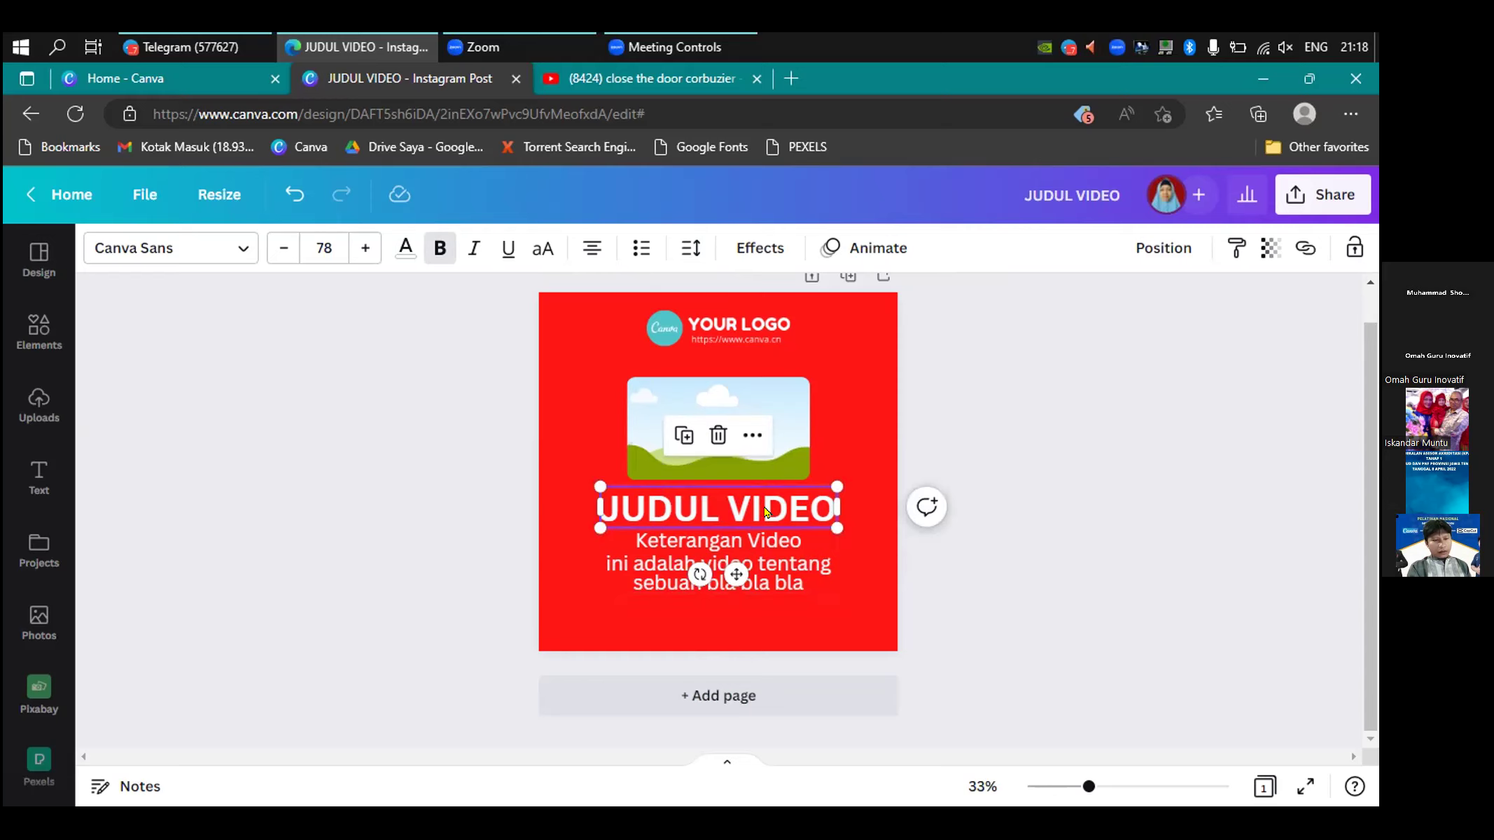
click(760, 500)
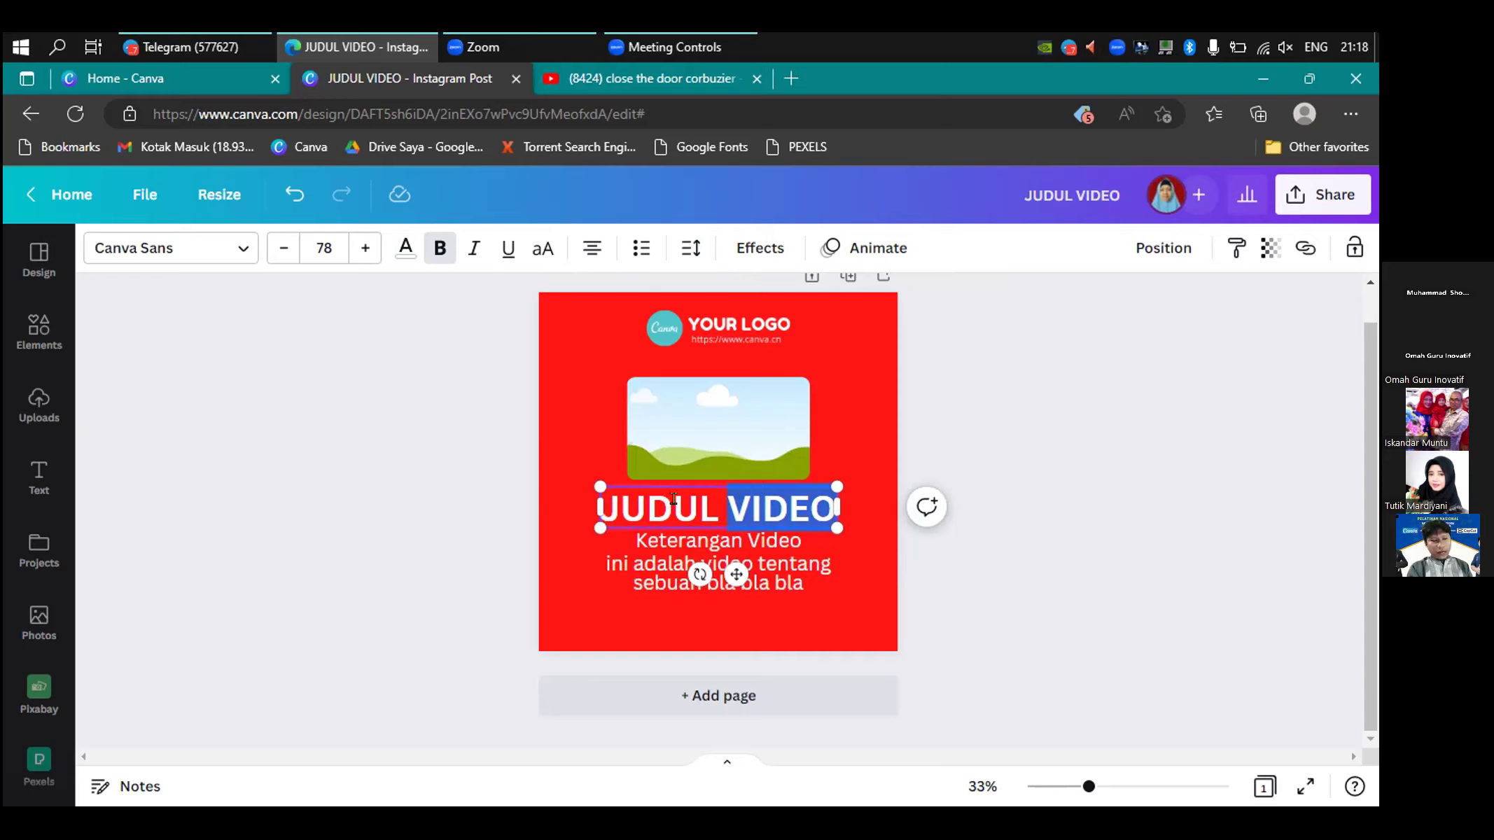
double_click(641, 497)
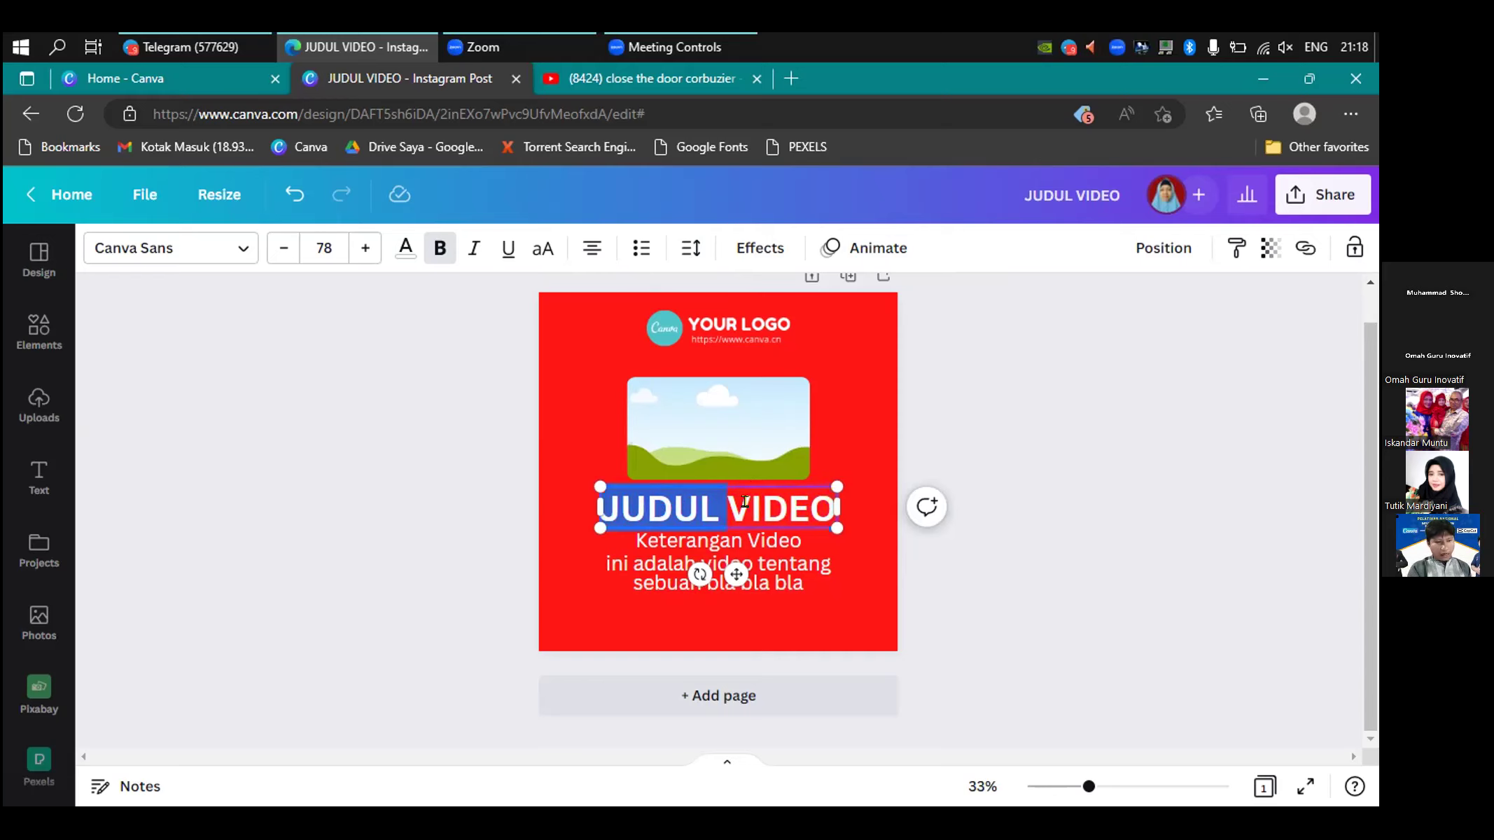
key(Escape)
scroll(745, 501, up, 1)
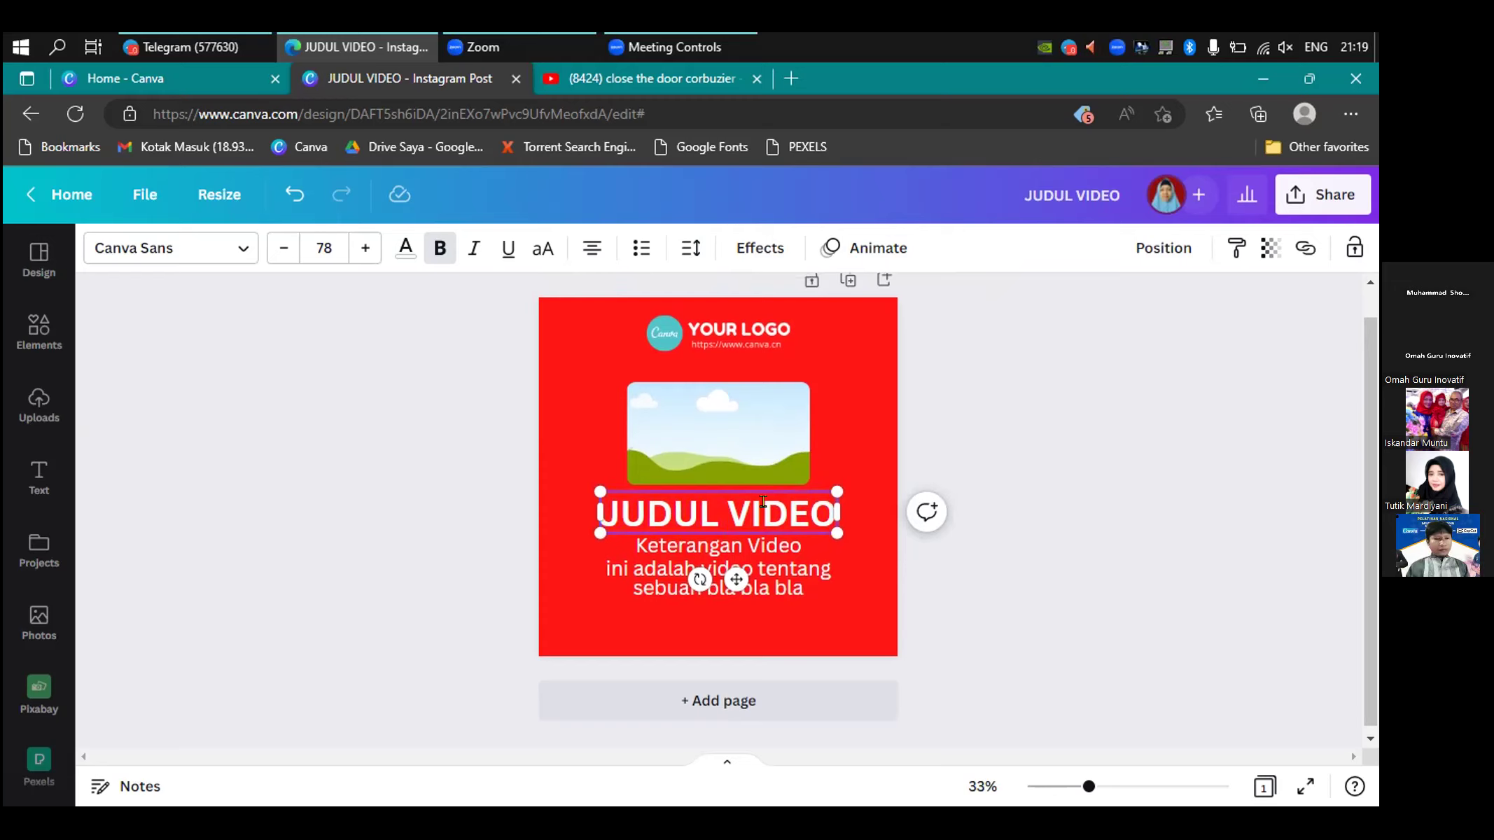
click(867, 403)
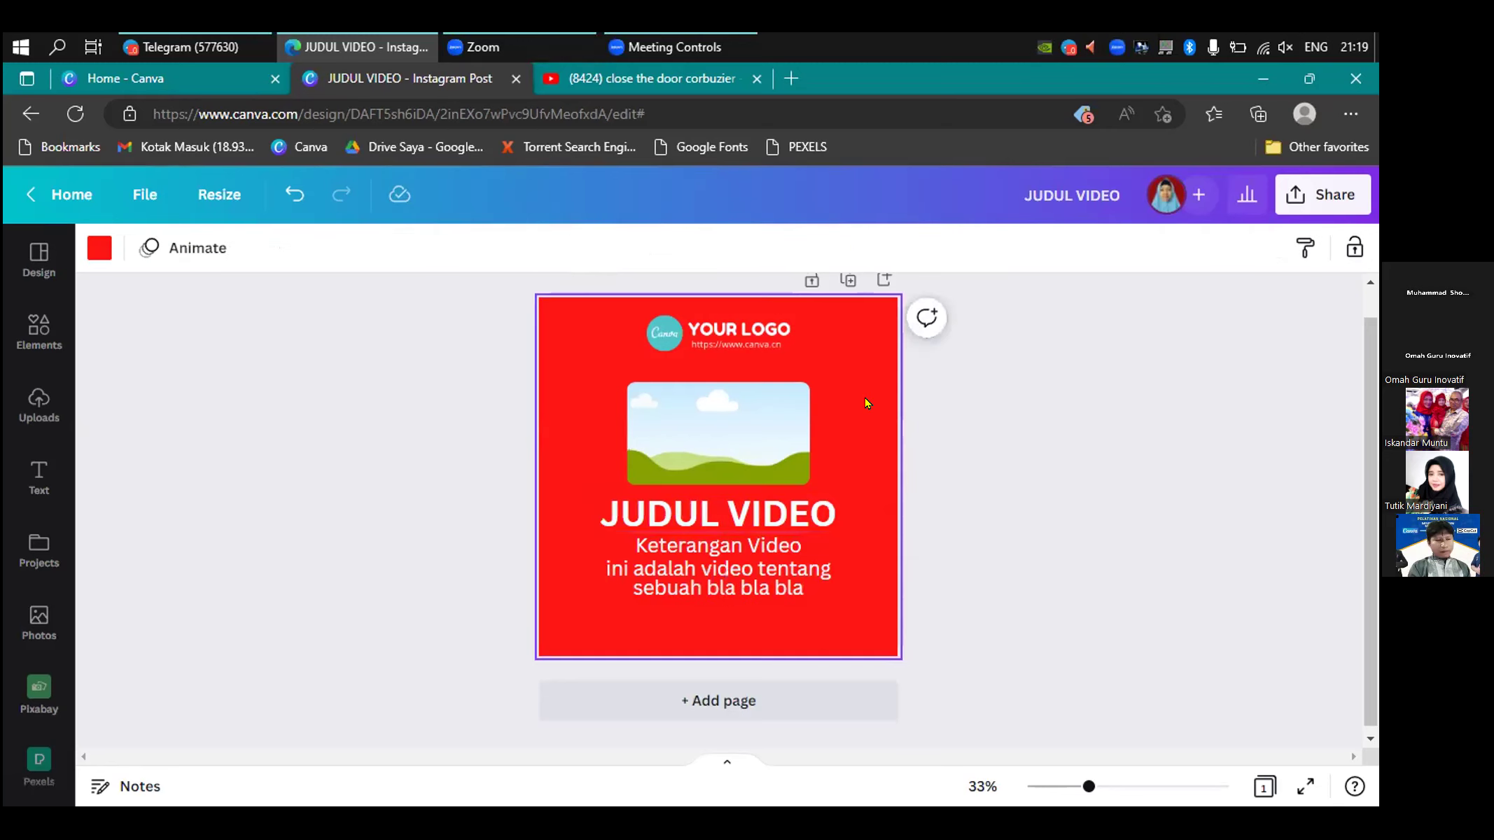
- Reduce the font size of the "Keterangan Video" subheading to 28
click(746, 556)
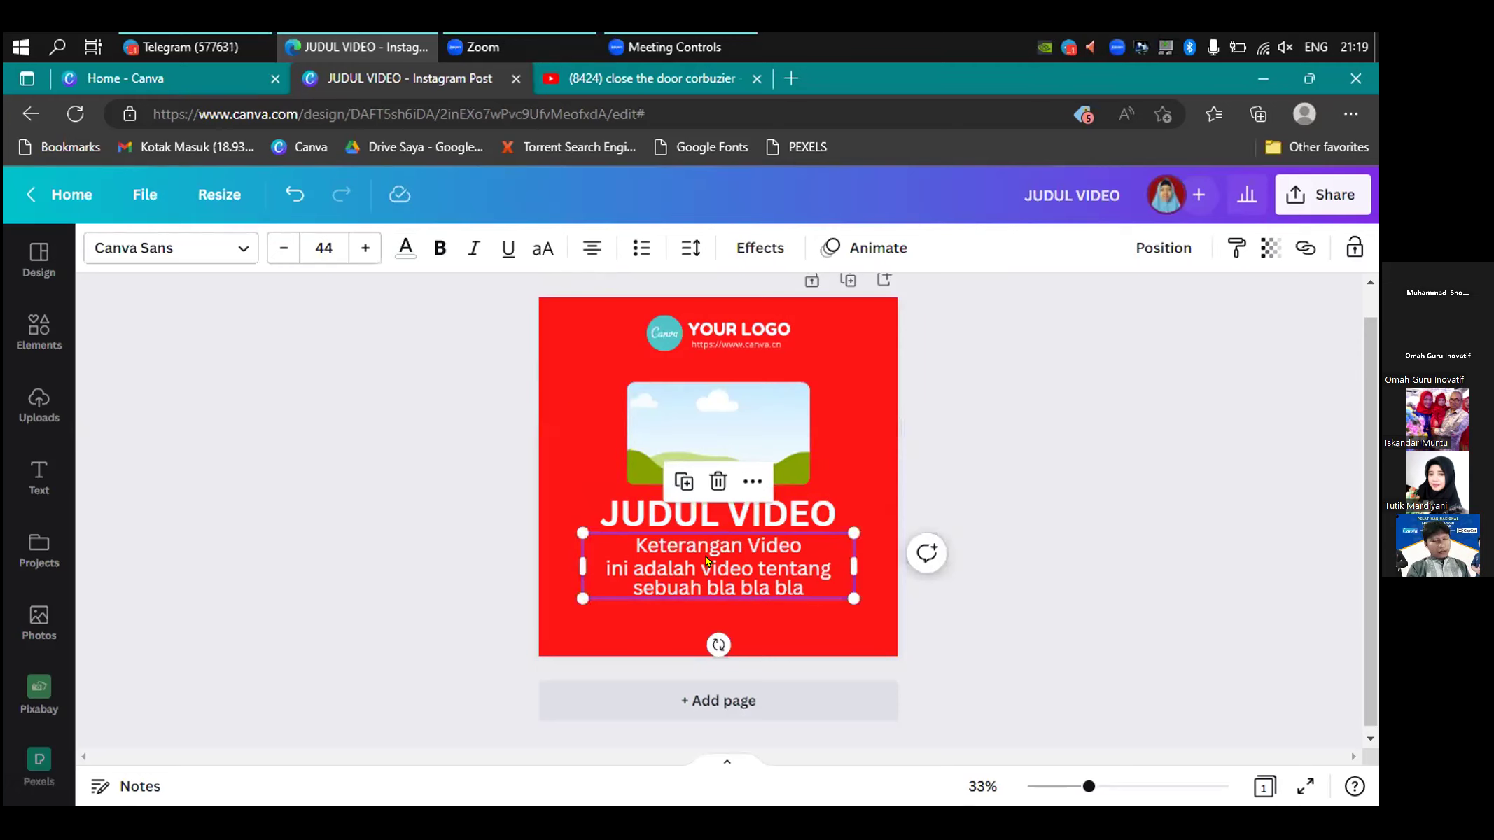
click(284, 259)
click(283, 256)
click(283, 255)
click(283, 253)
click(282, 252)
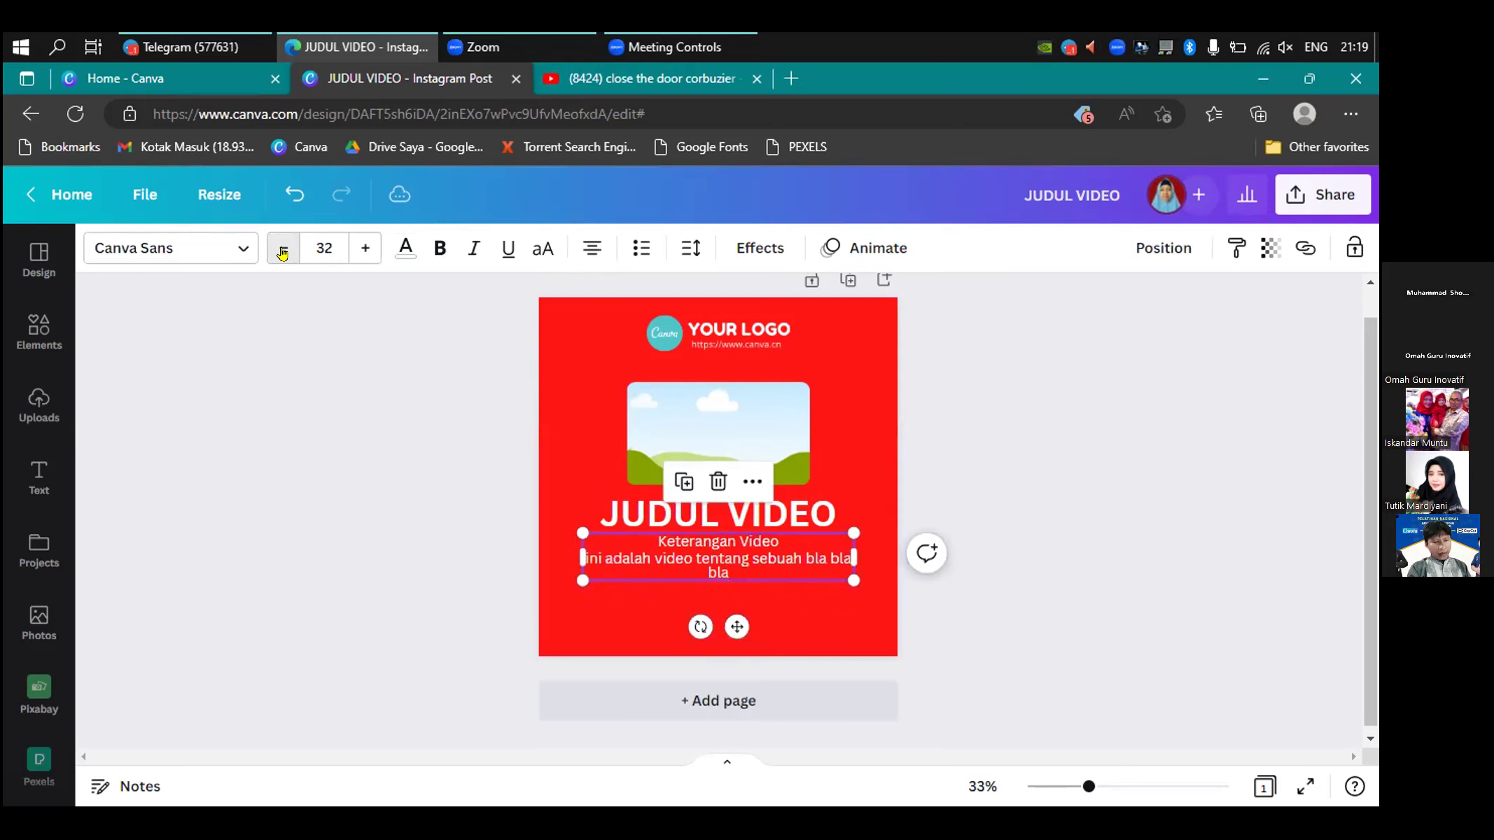
click(283, 252)
click(283, 251)
click(283, 249)
click(284, 248)
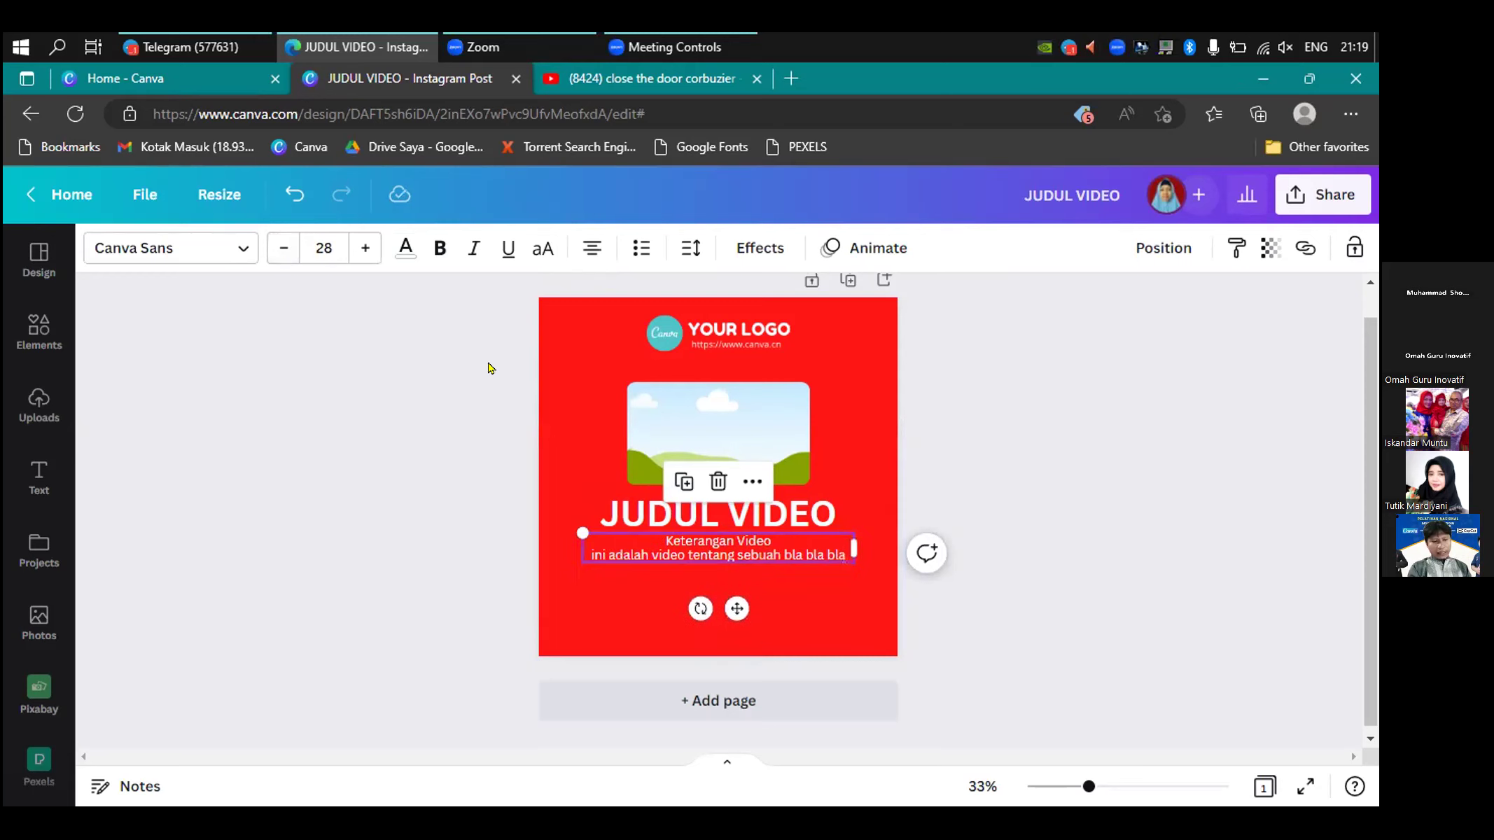
click(876, 432)
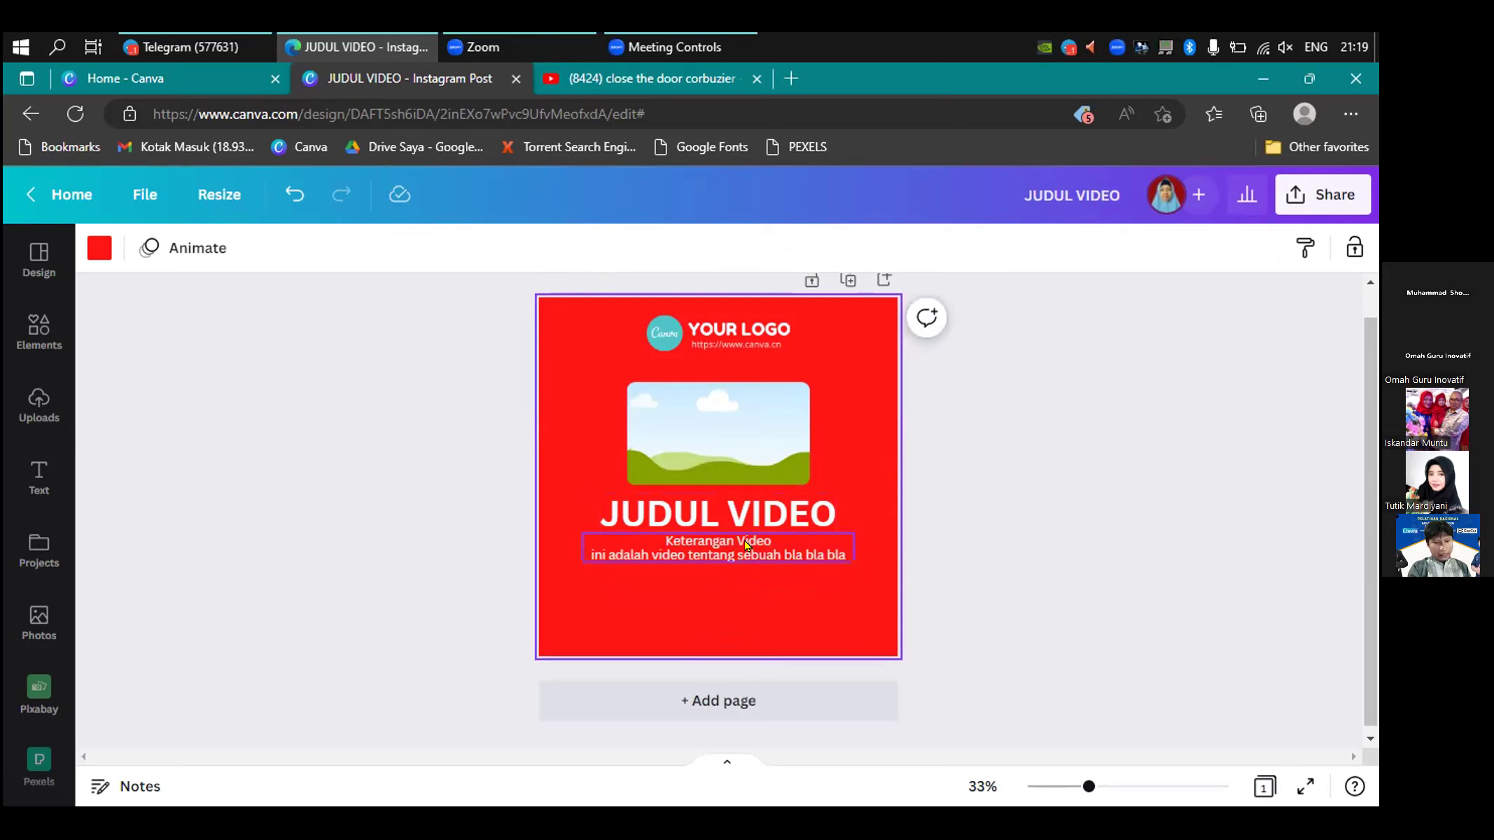
- Set the font size of the "Keterangan Video" subheading to 36
click(746, 545)
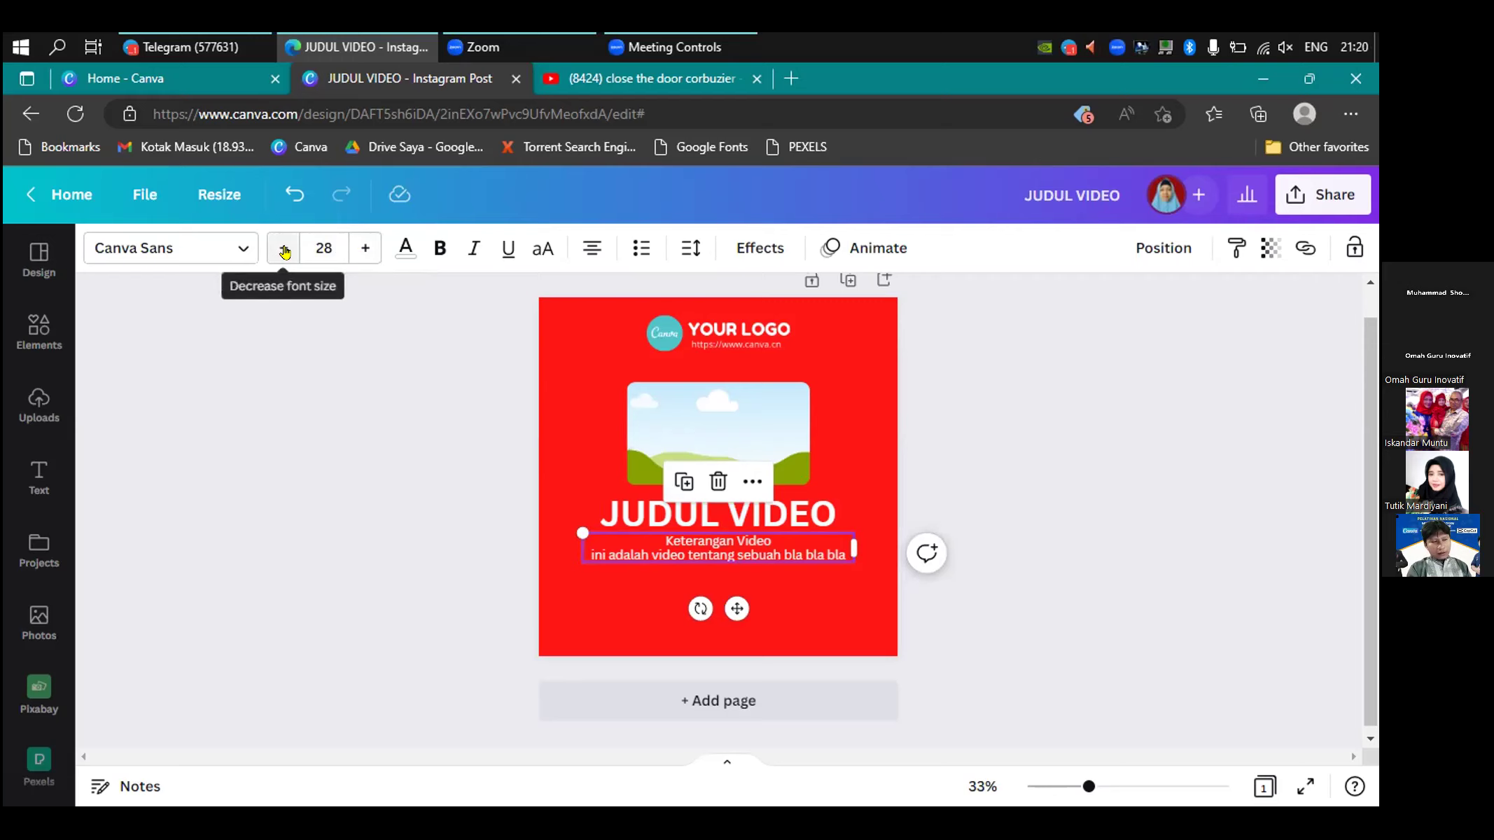
click(323, 240)
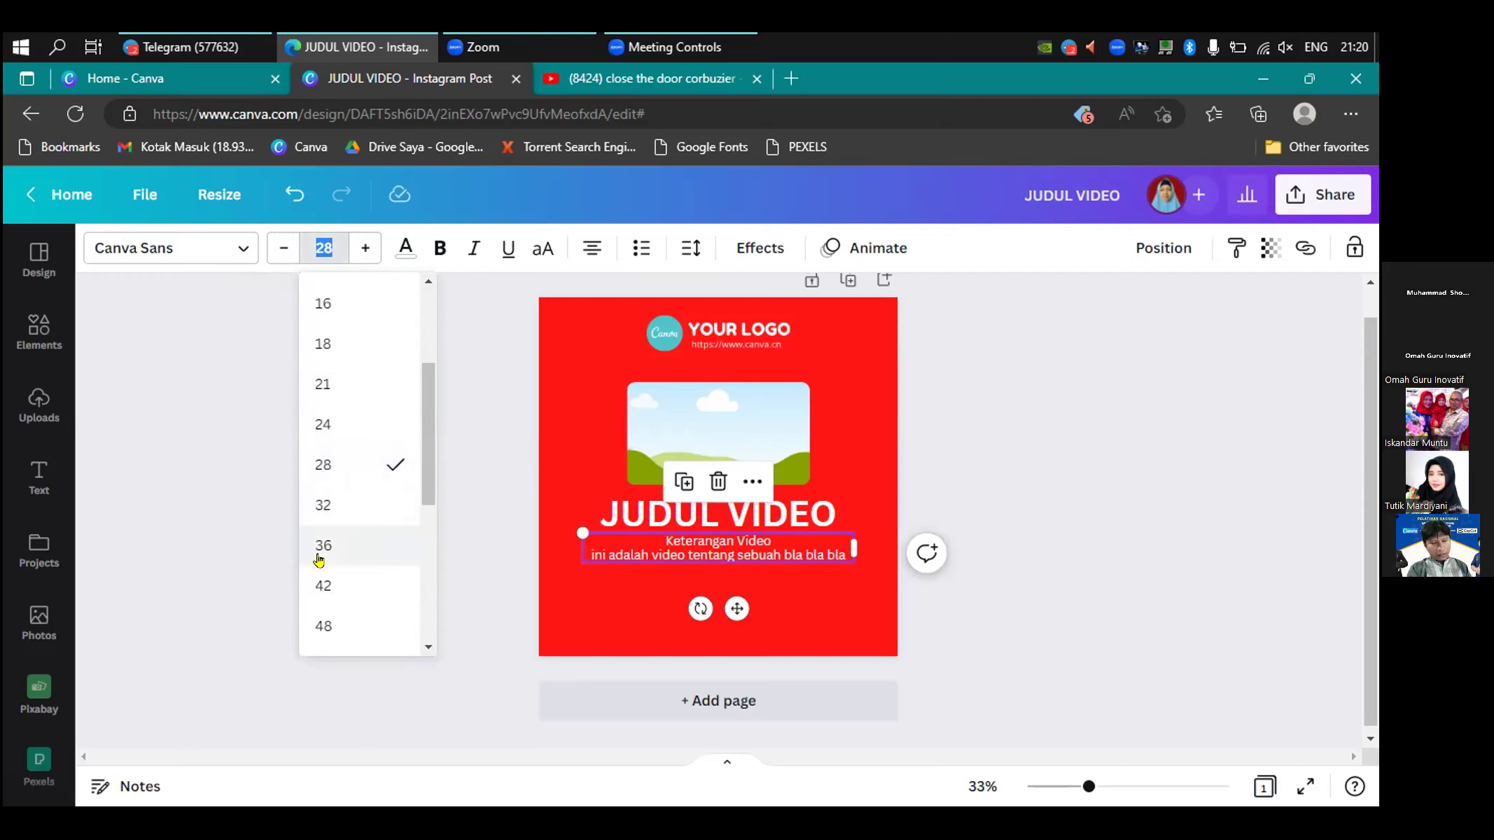
click(319, 507)
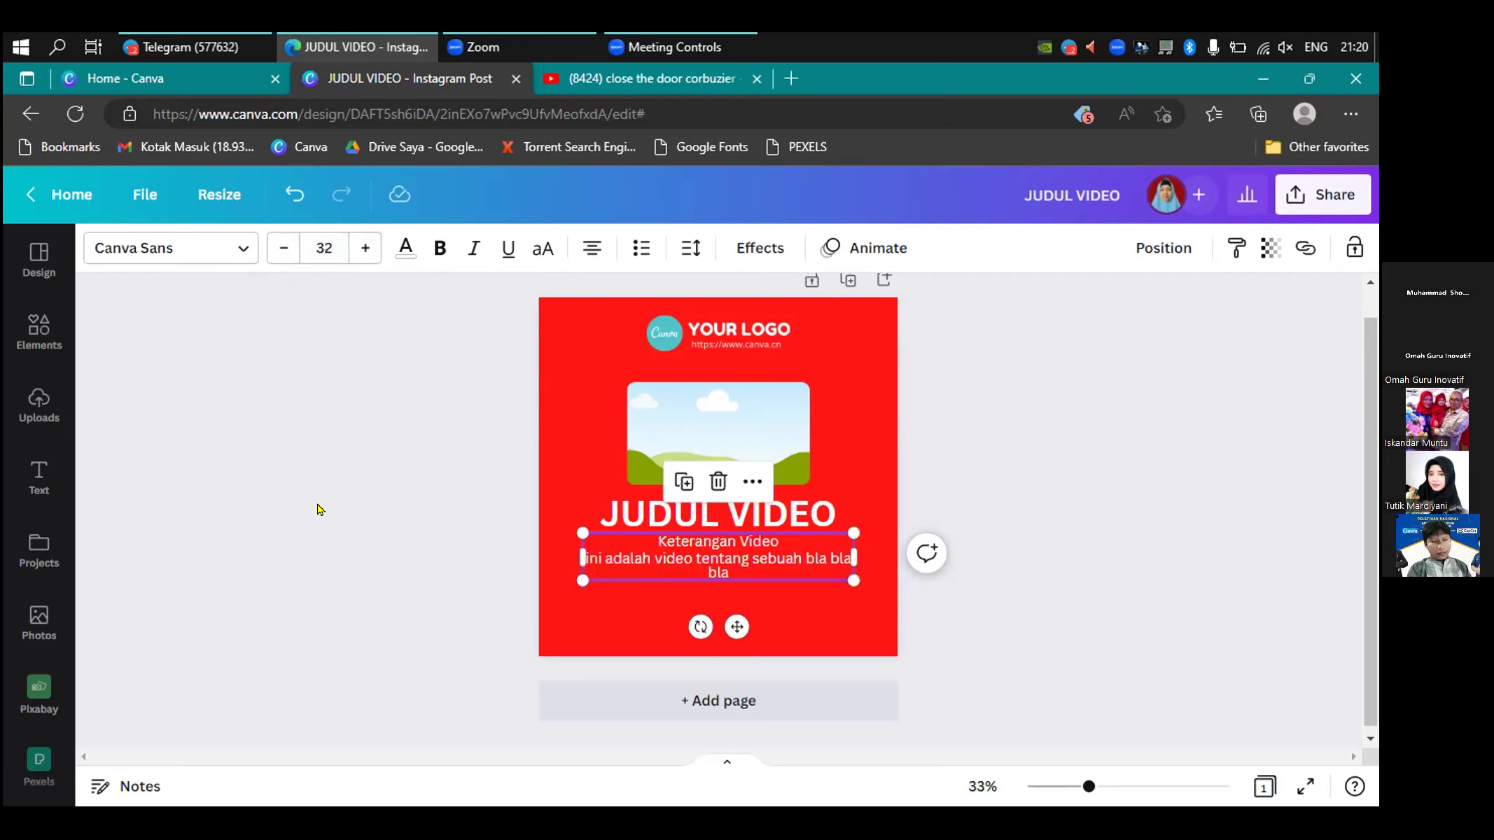
click(355, 252)
click(363, 248)
click(363, 248)
click(363, 248)
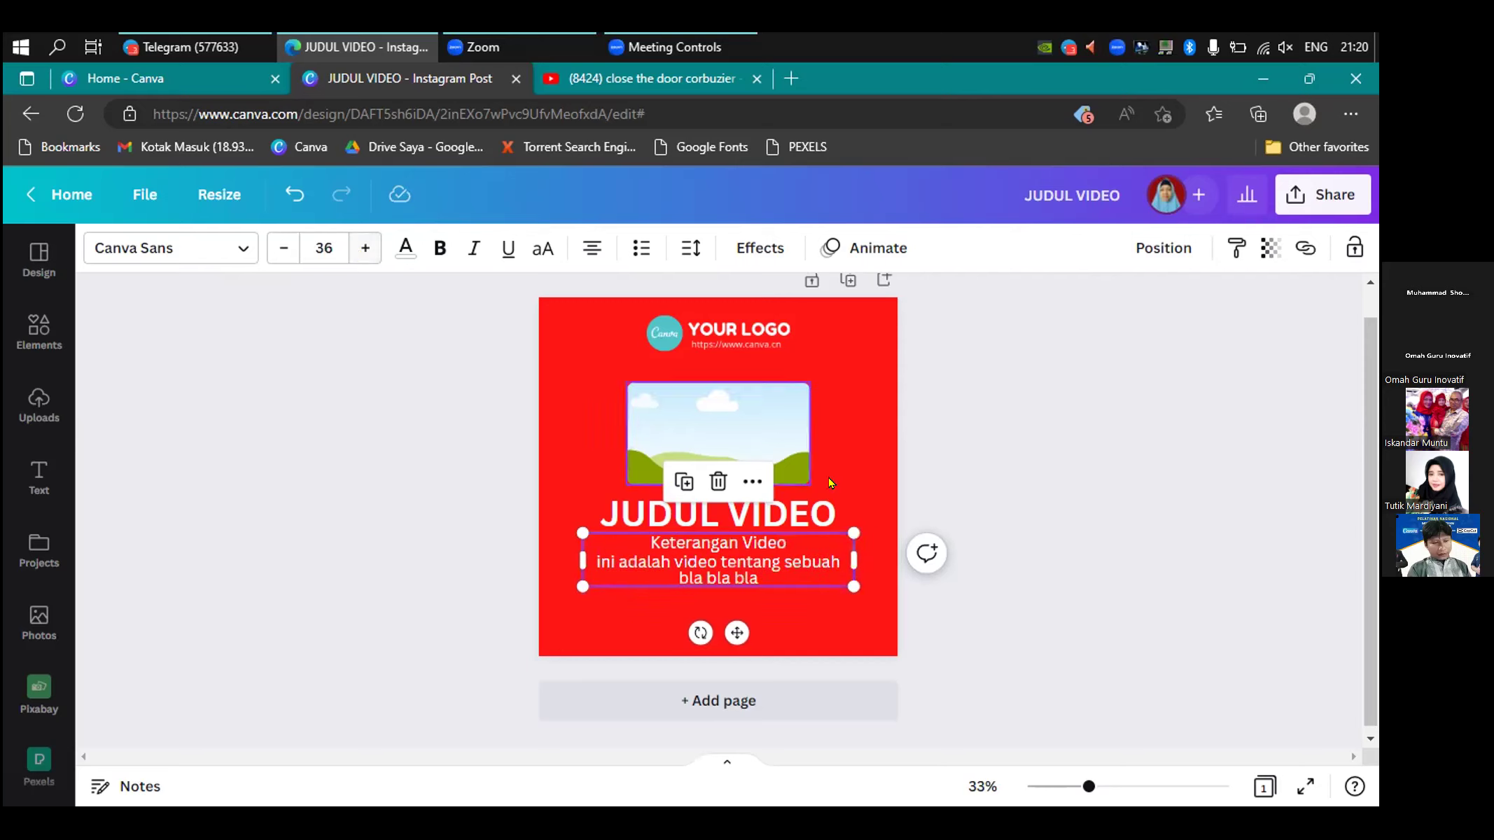
click(956, 459)
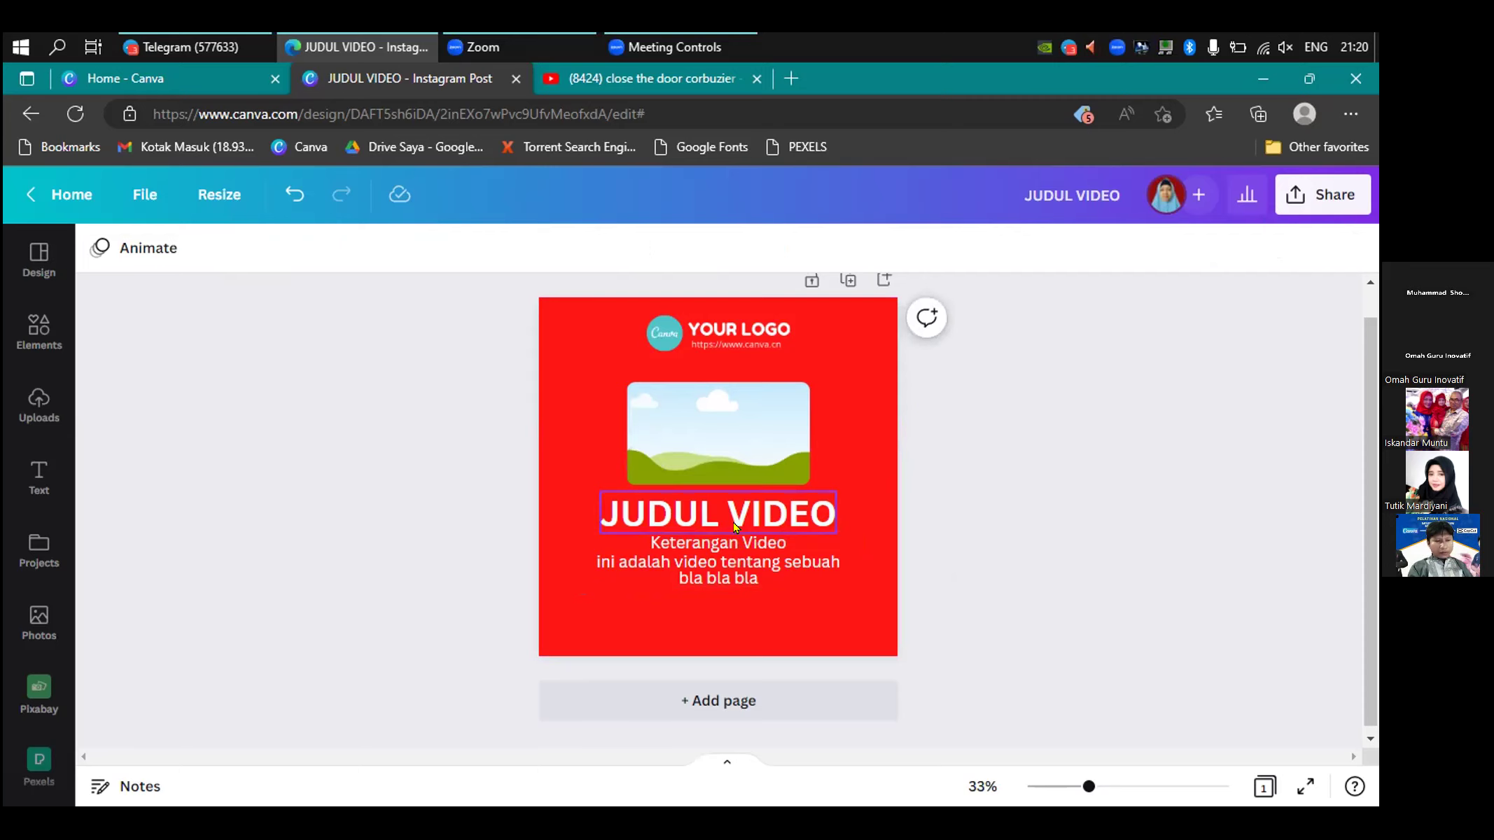
- Look through the text colour options for the subheading, from the document colours to the default colours
click(730, 555)
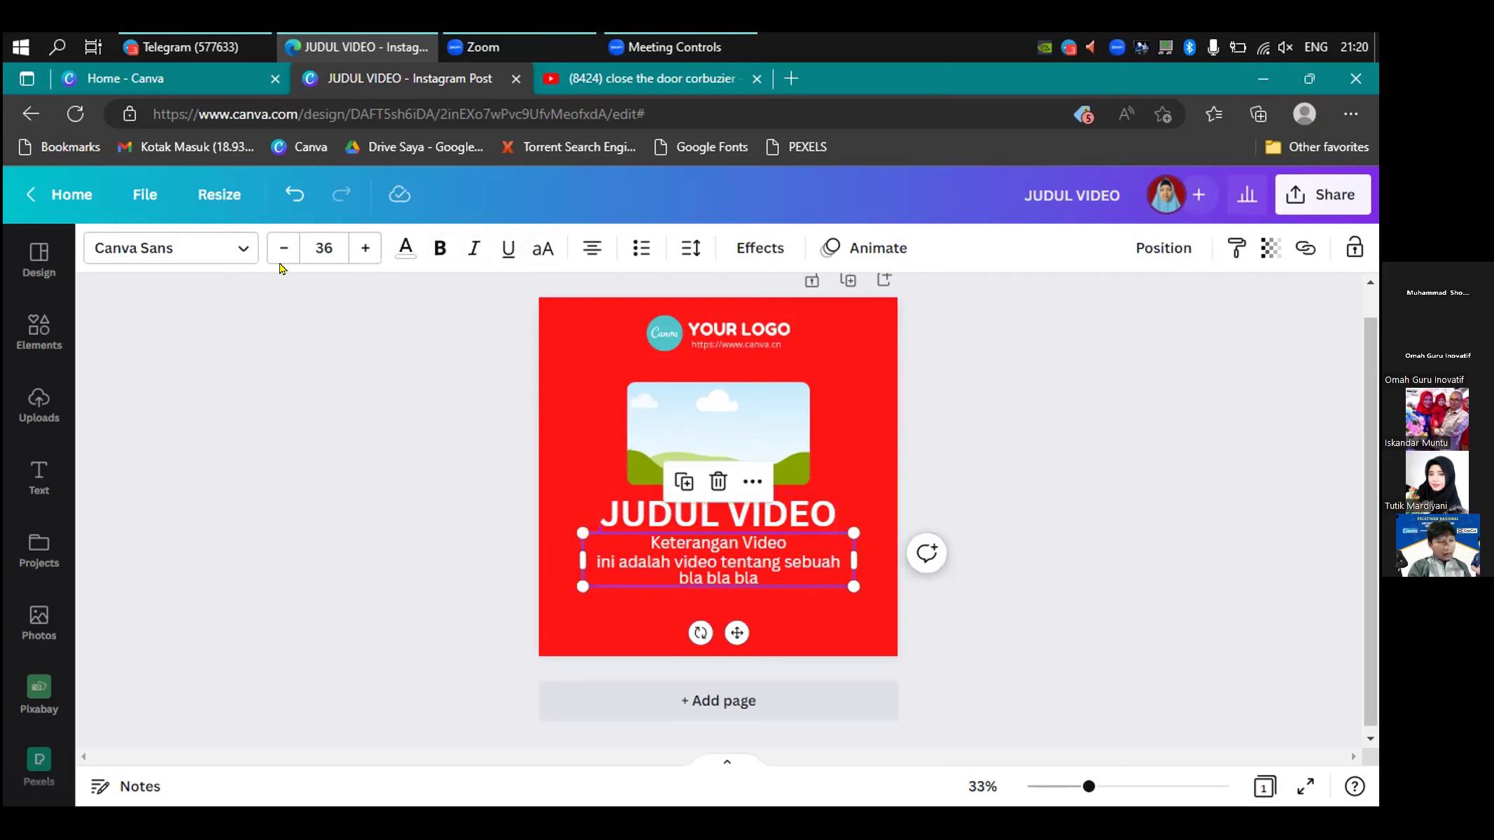
click(401, 251)
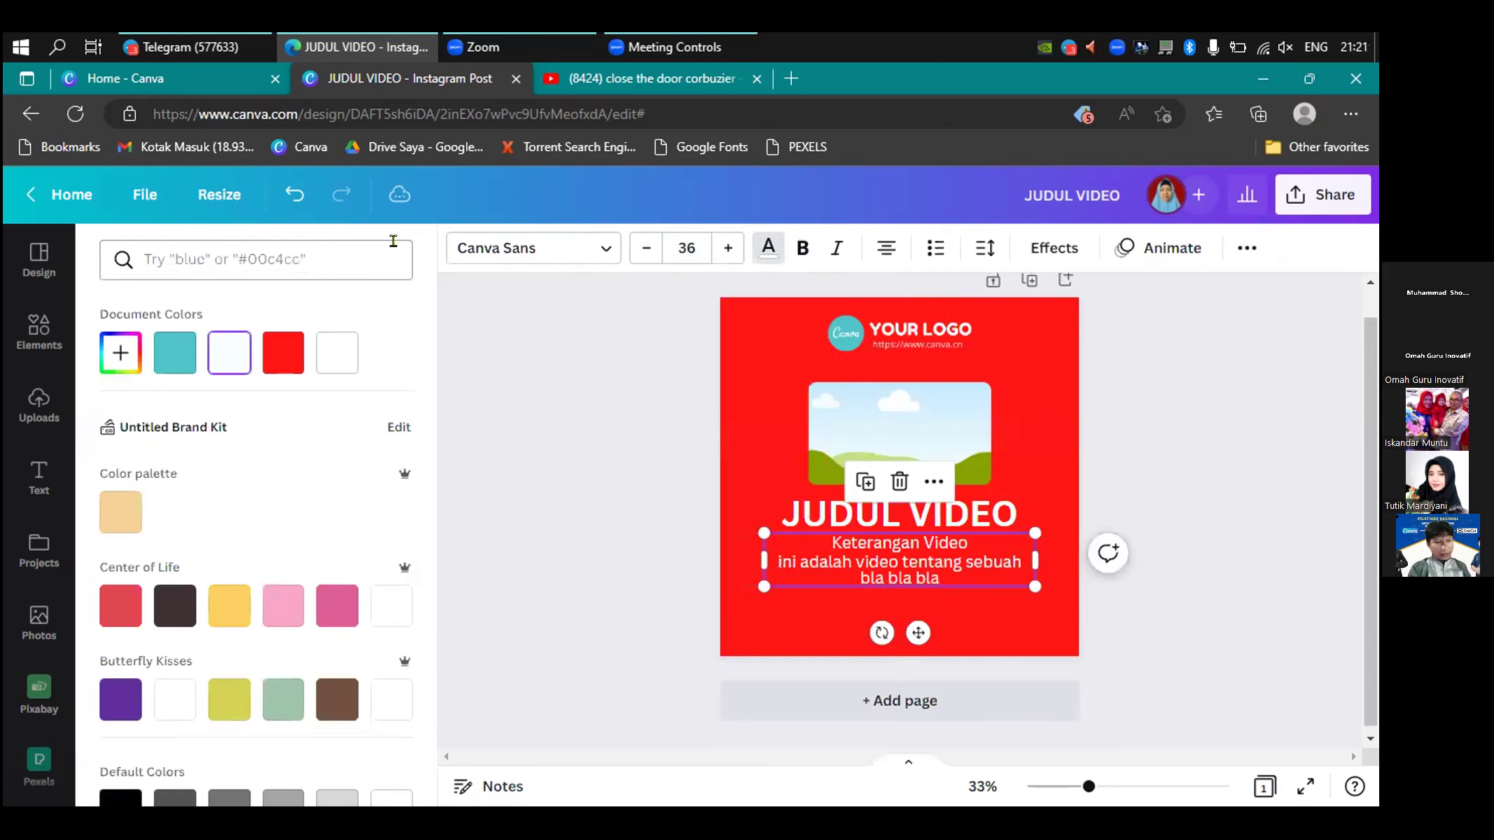
scroll(272, 547, down, 3)
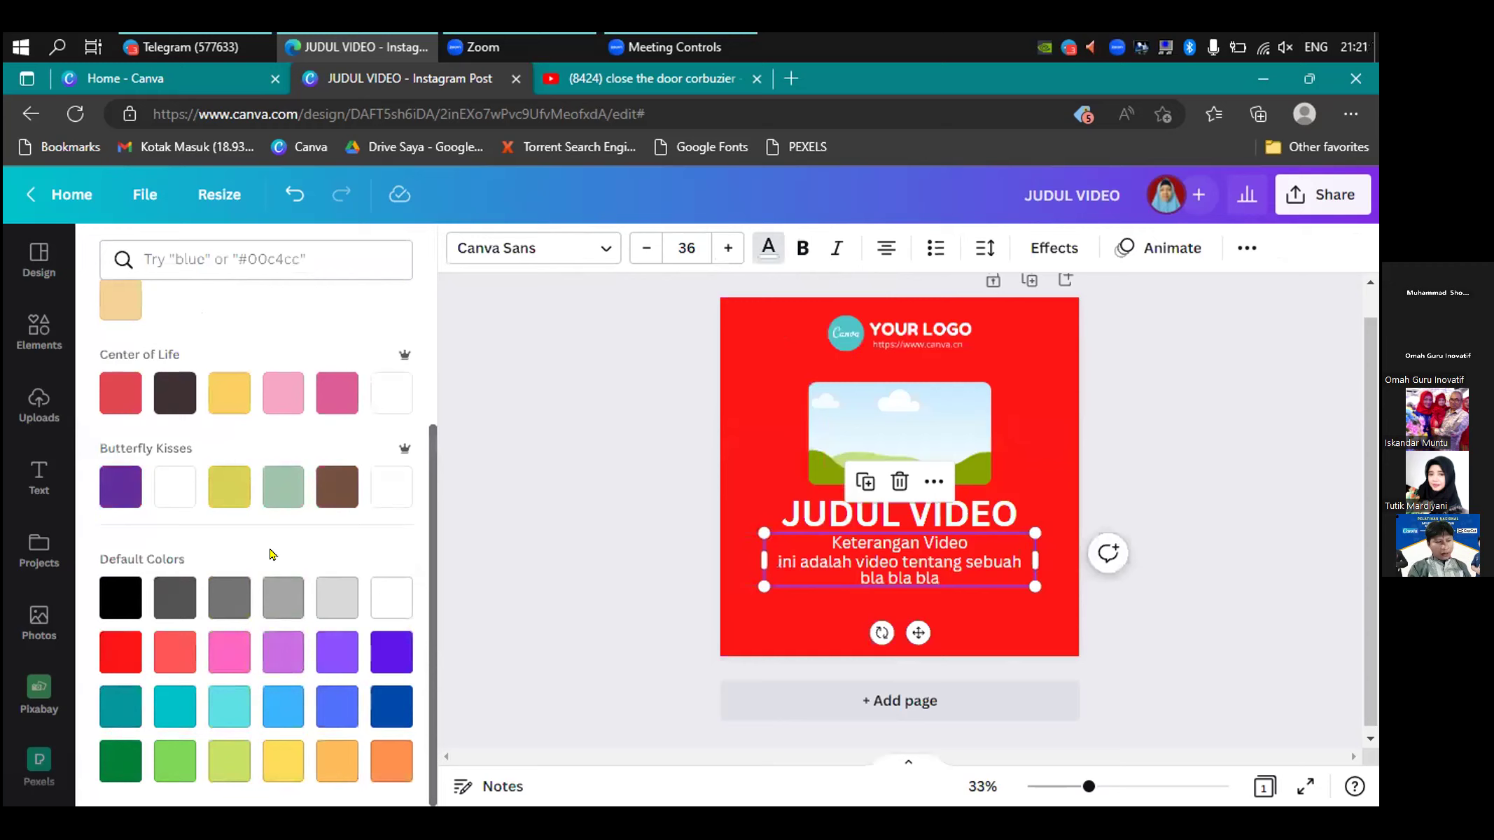
scroll(271, 553, up, 3)
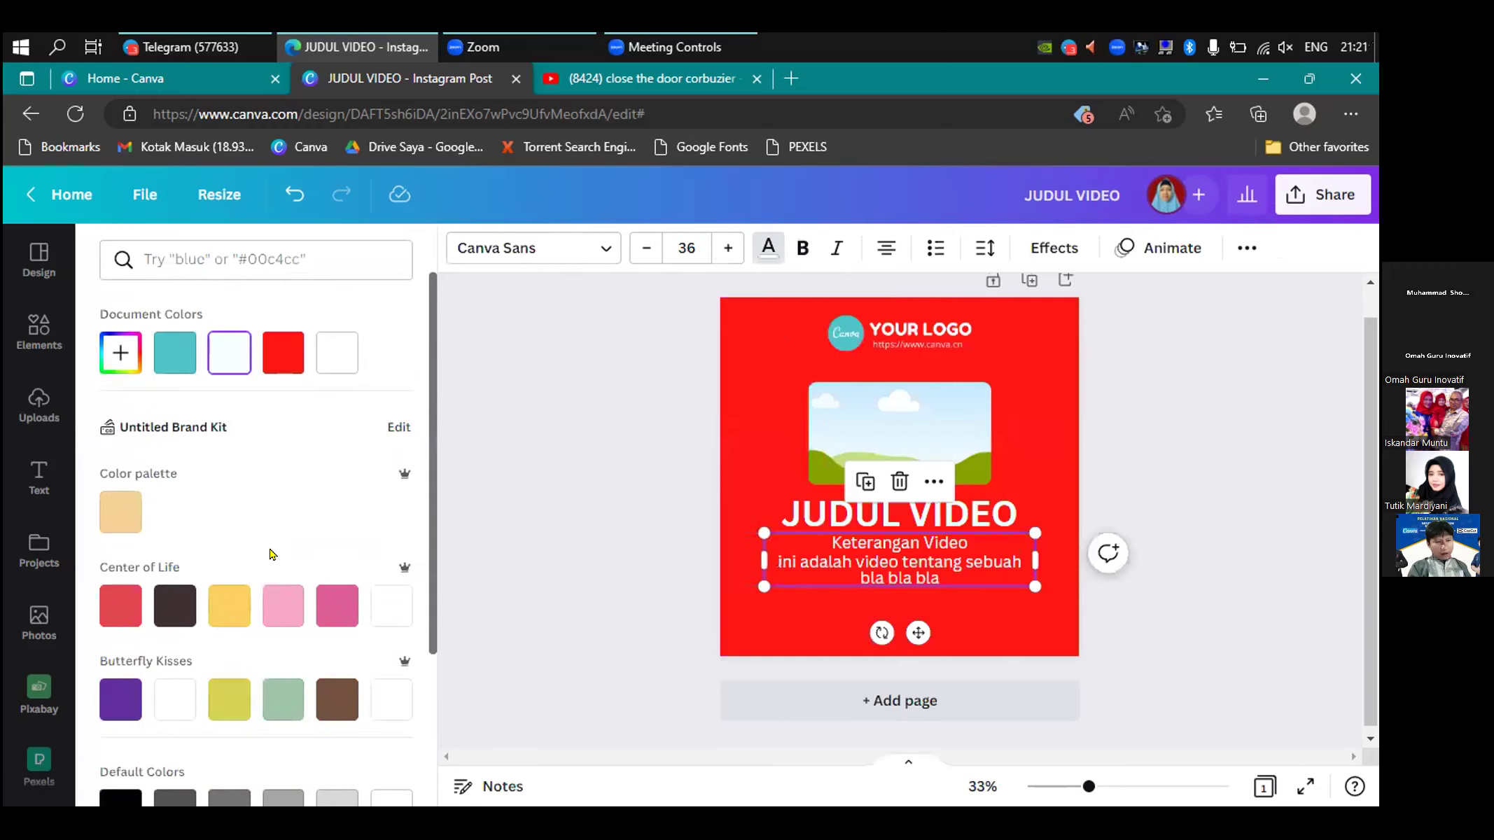
scroll(272, 553, down, 3)
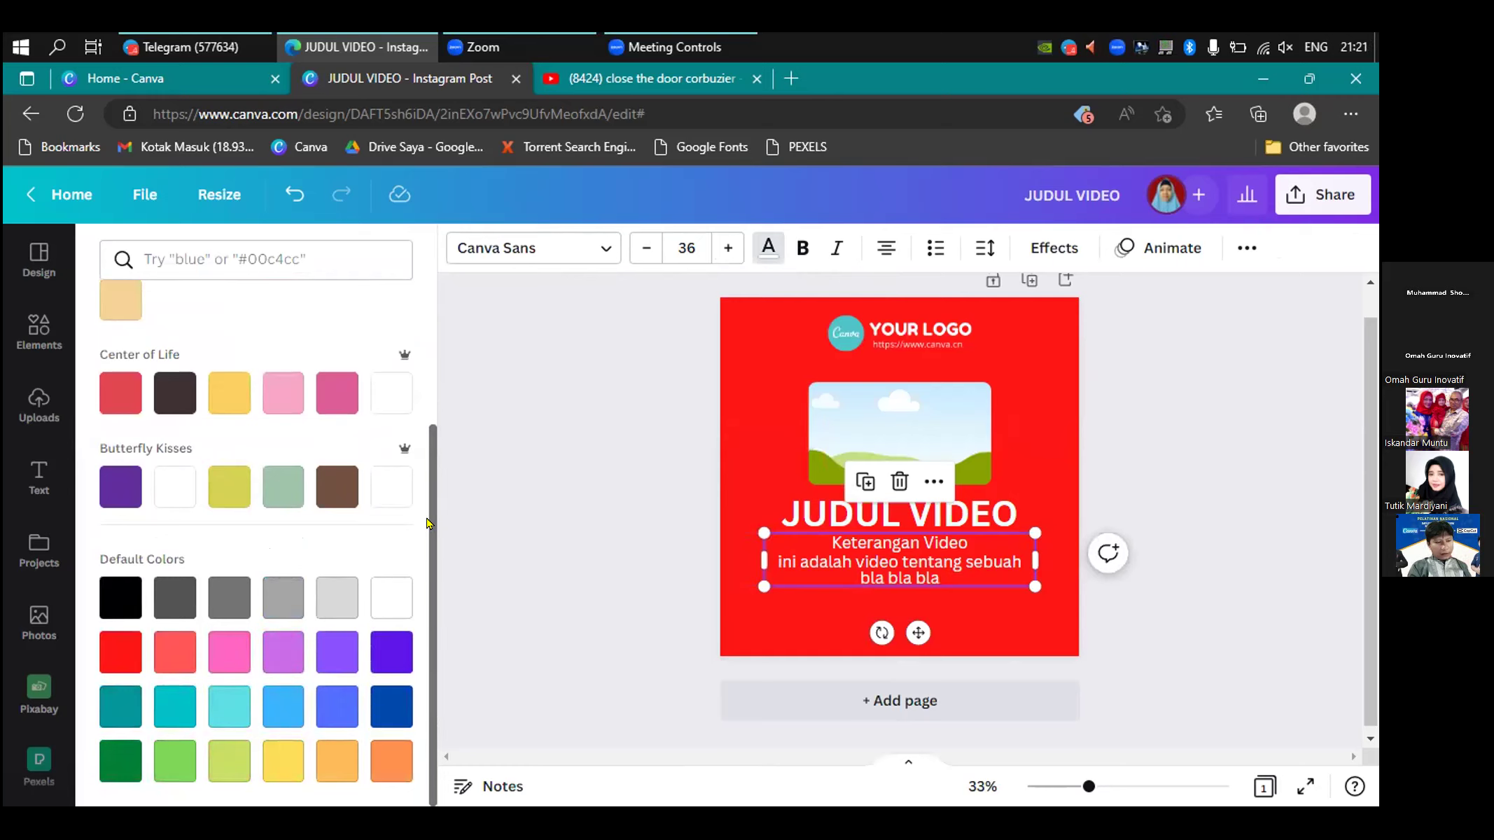
drag(428, 524, 429, 354)
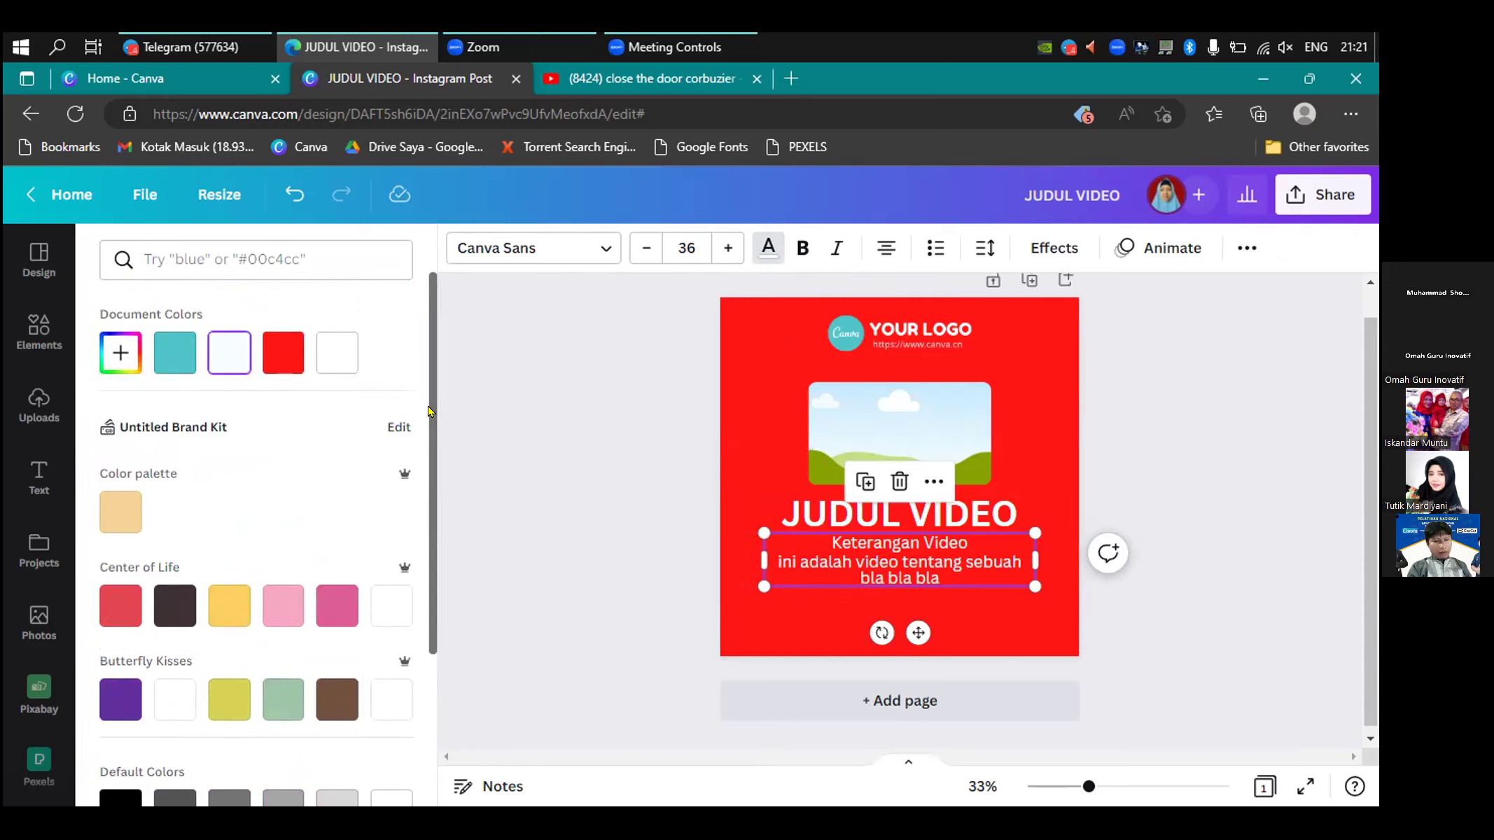
click(497, 408)
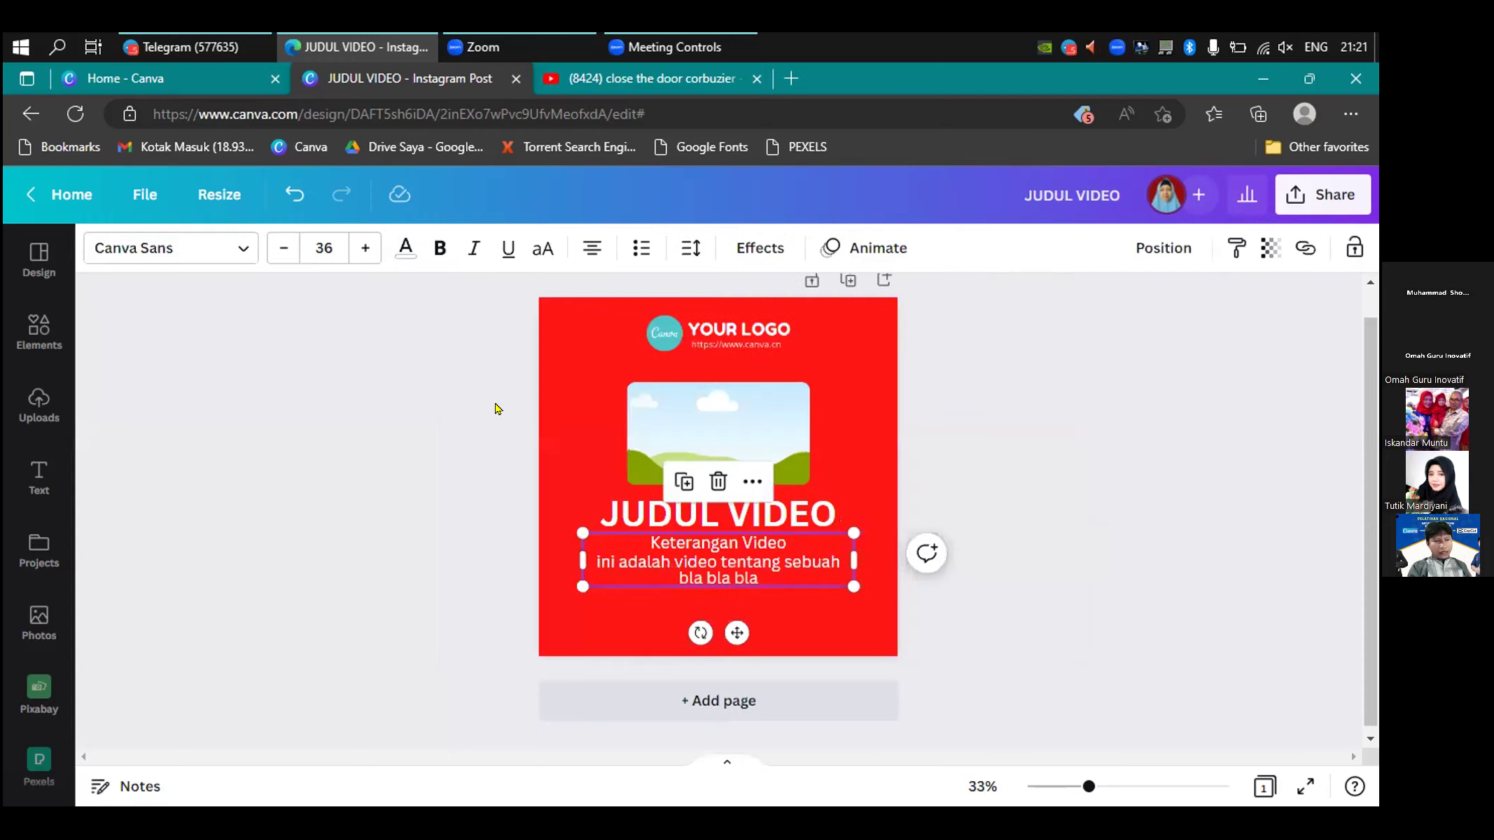
click(638, 509)
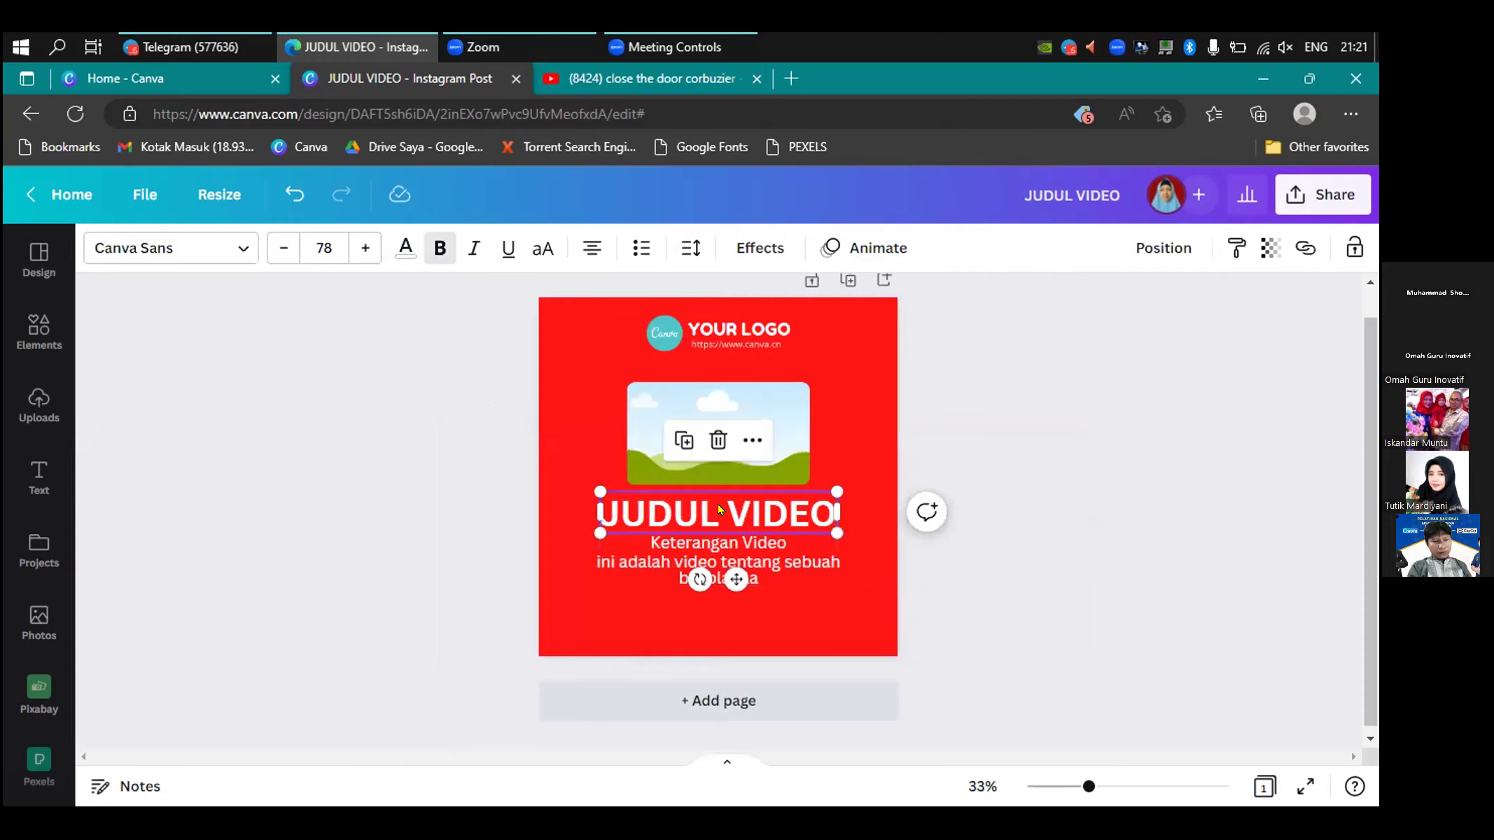
click(690, 504)
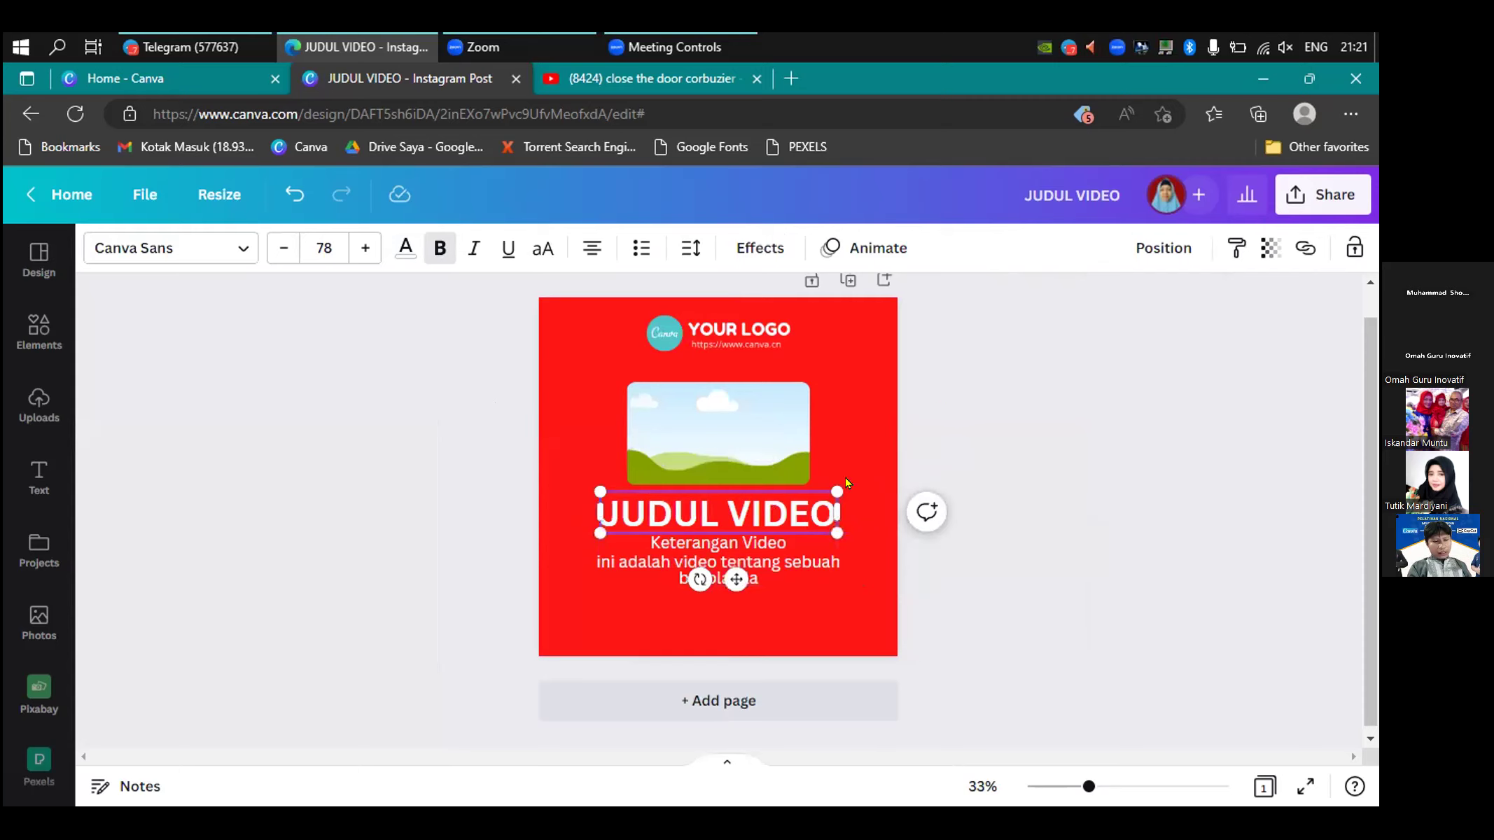
click(972, 427)
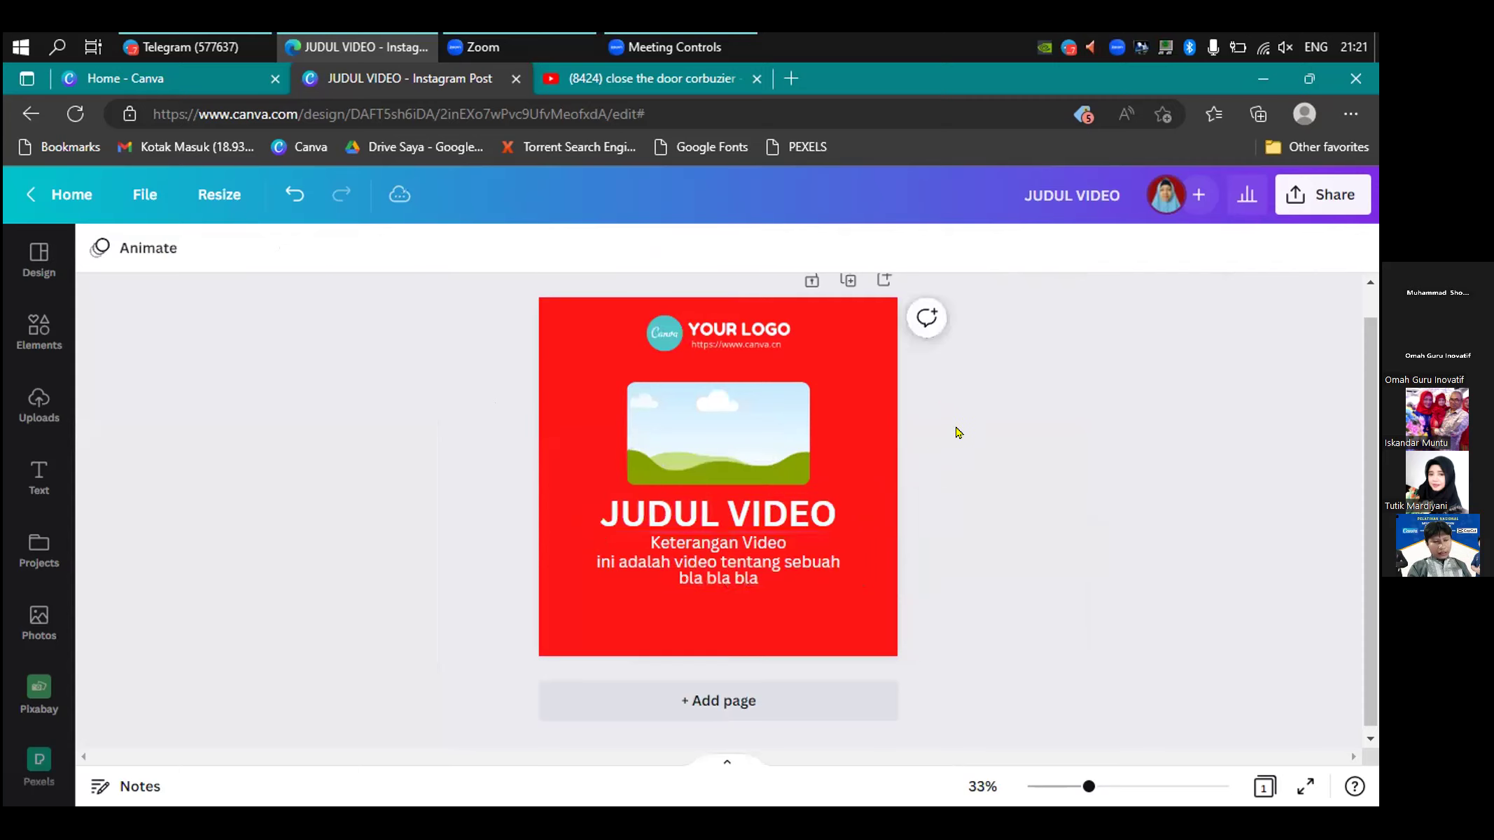
- Try making a copy of the "JUDUL VIDEO" heading and undo it
click(767, 509)
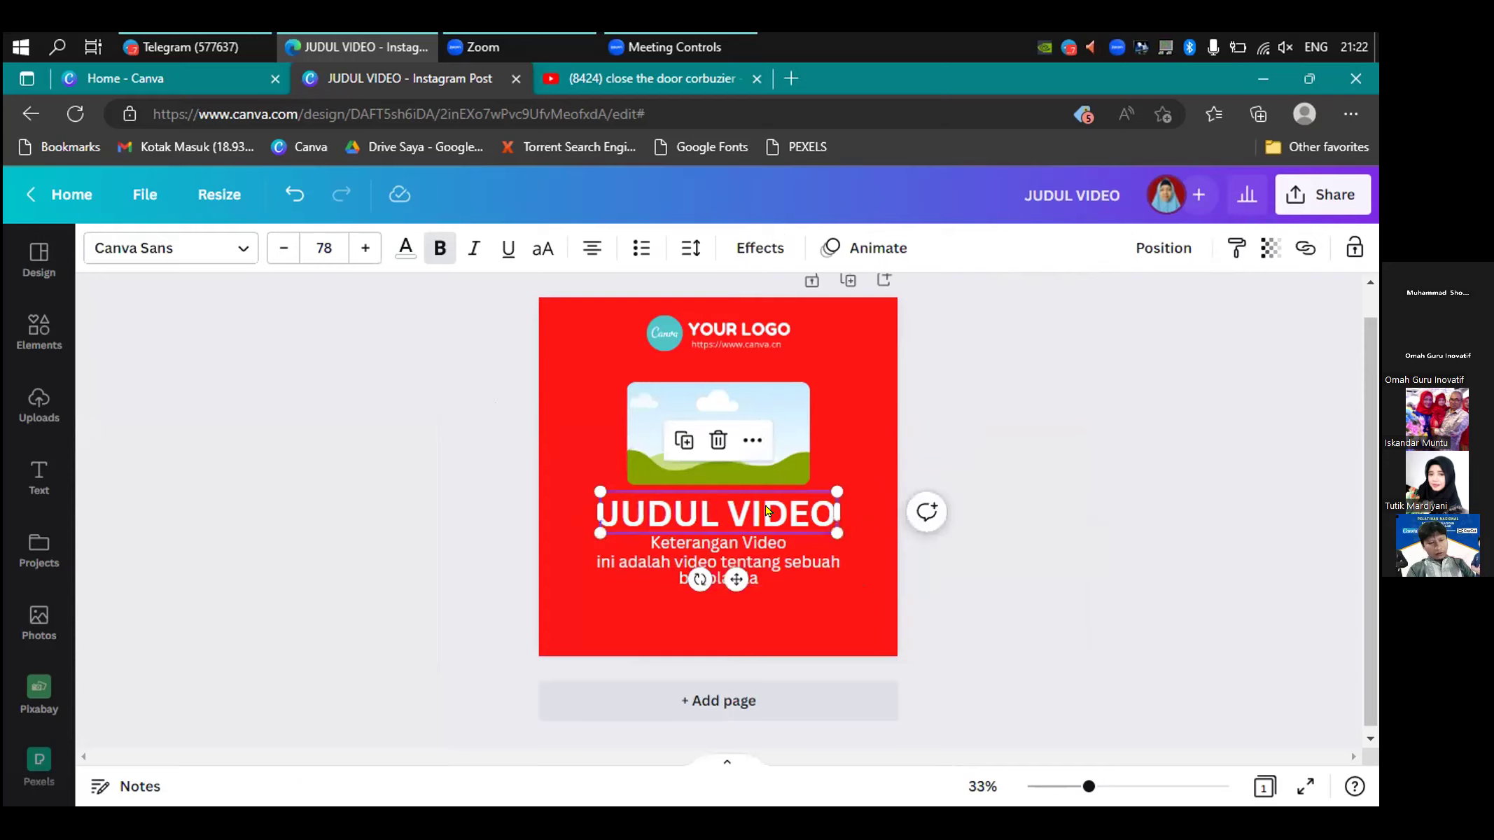
drag(767, 509, 771, 514)
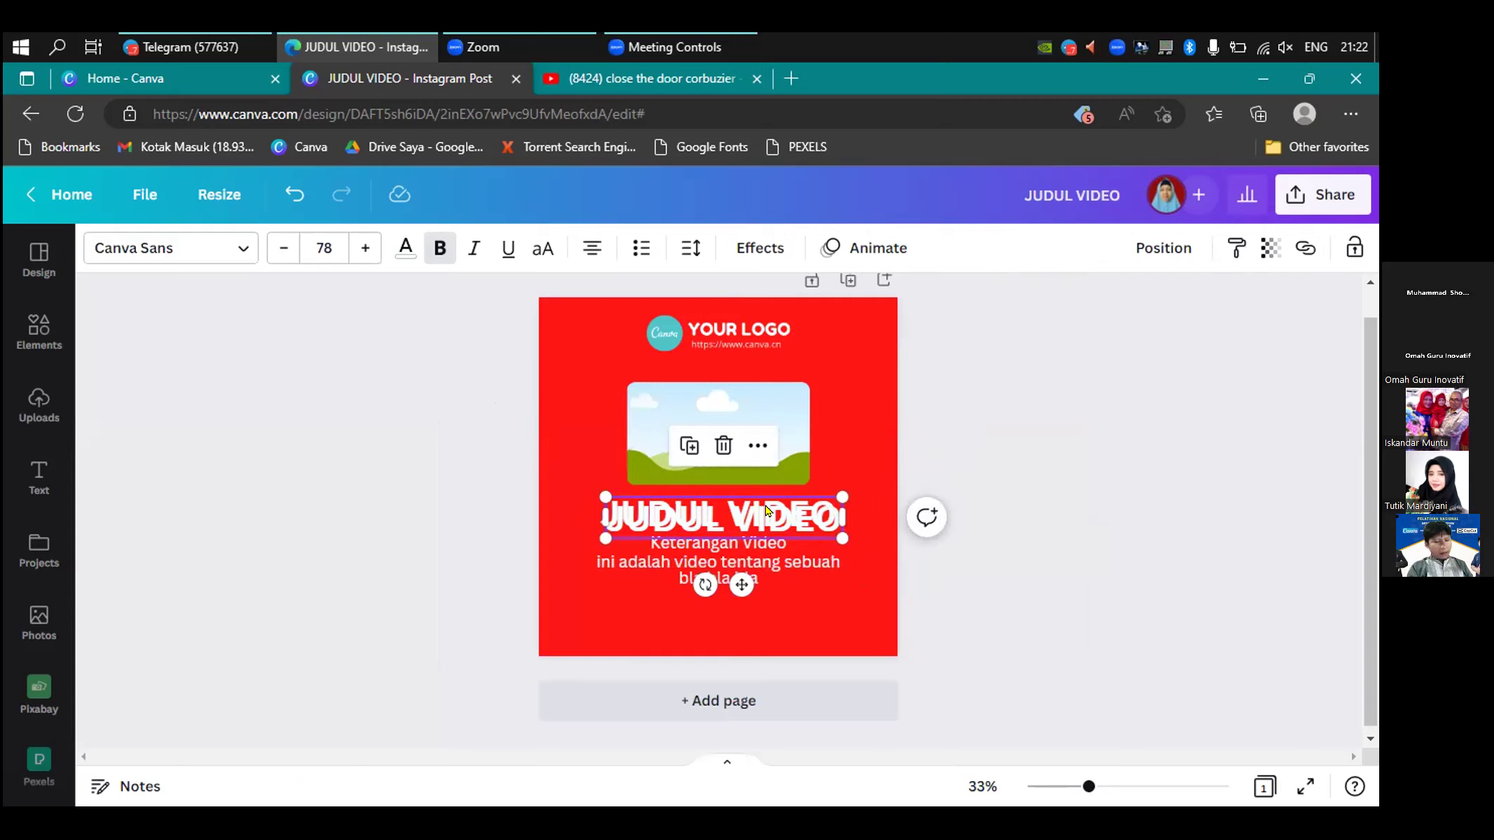
key(ctrl+z)
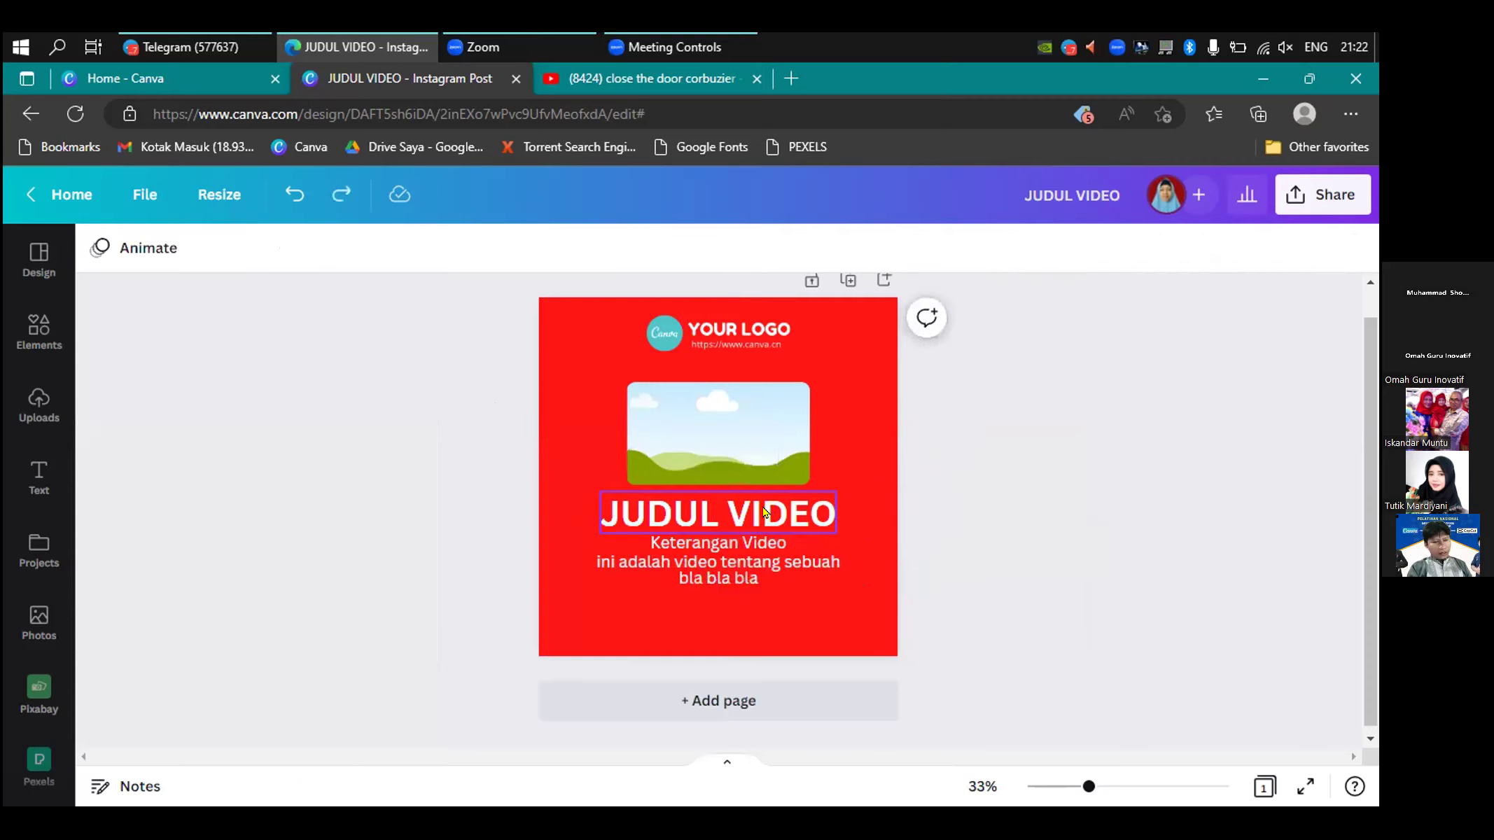
- Copy the "JUDUL VIDEO" heading and paste a duplicate onto the page, allowing the site clipboard access
right_click(763, 512)
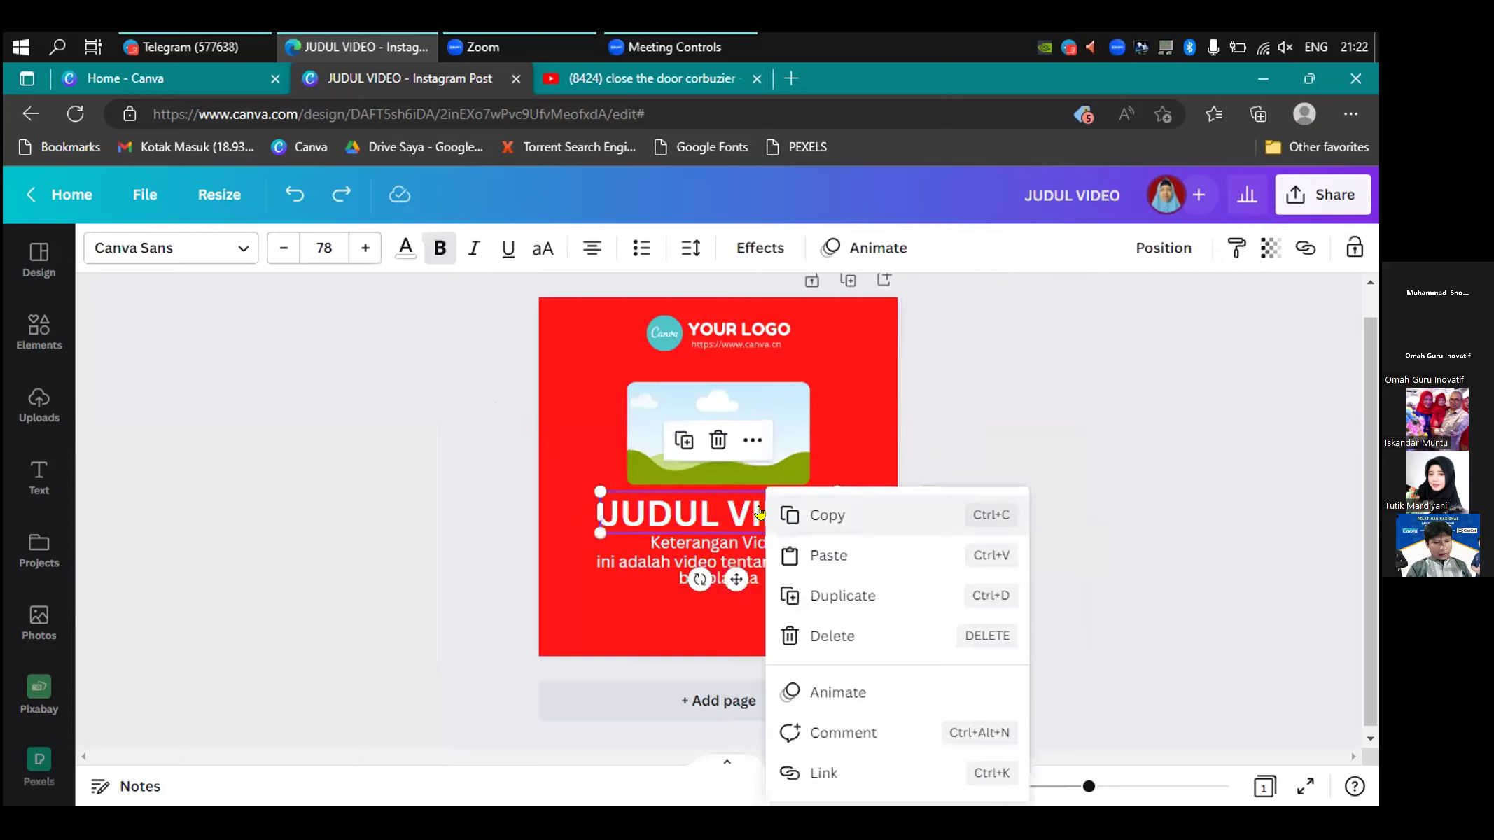
click(845, 514)
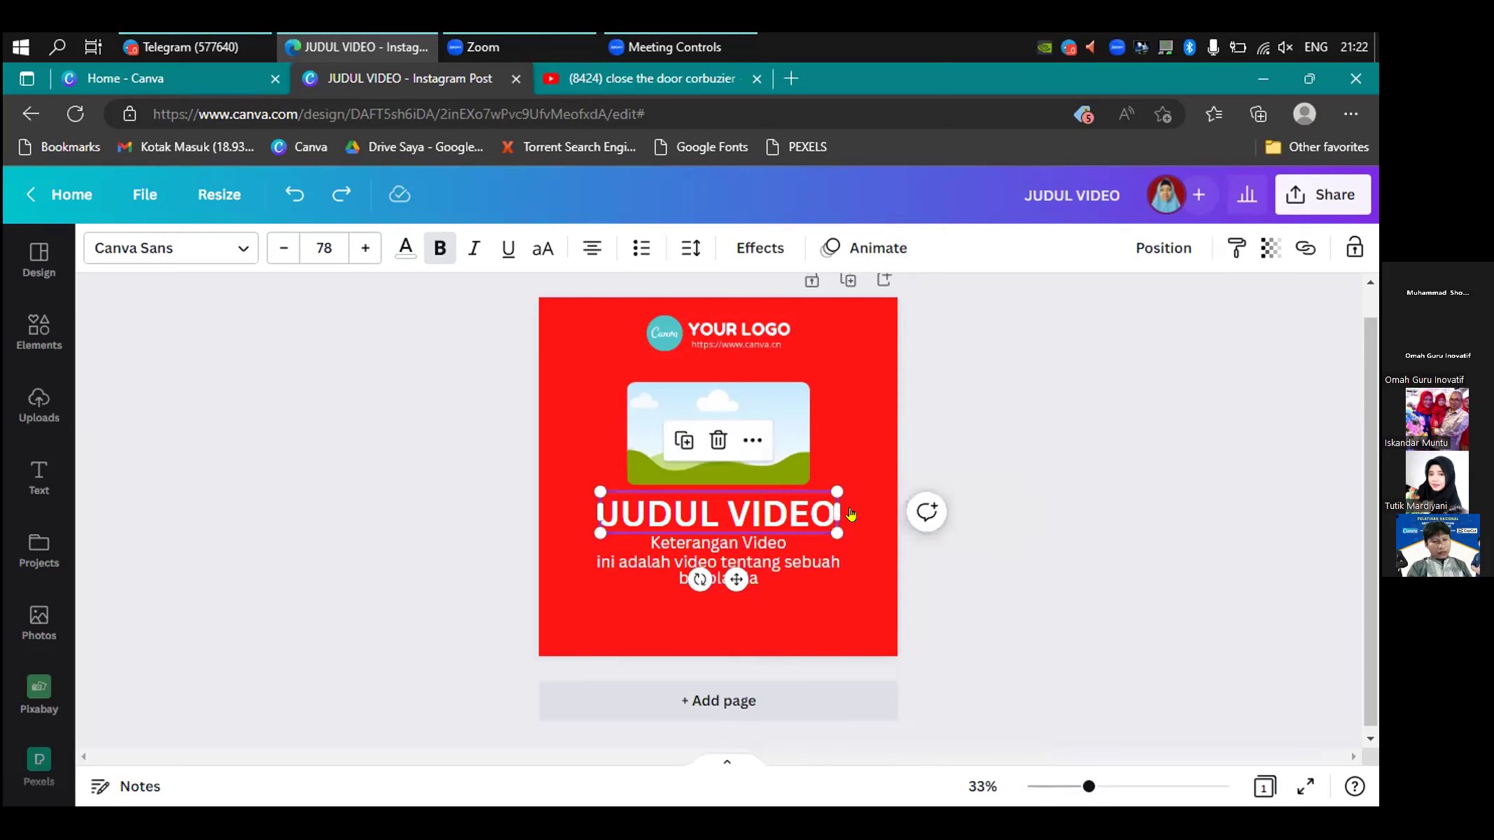
right_click(851, 515)
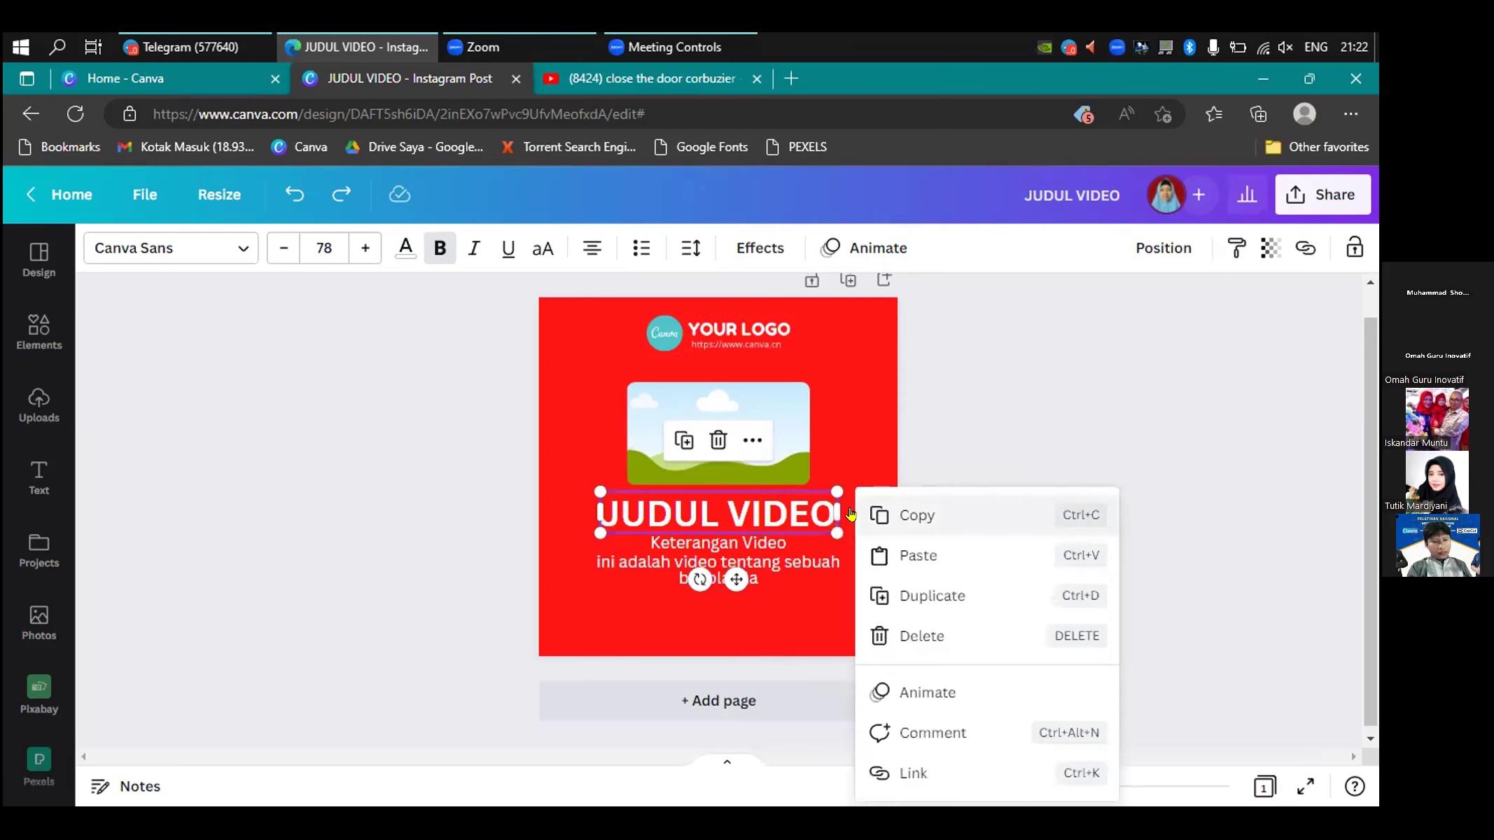
click(897, 557)
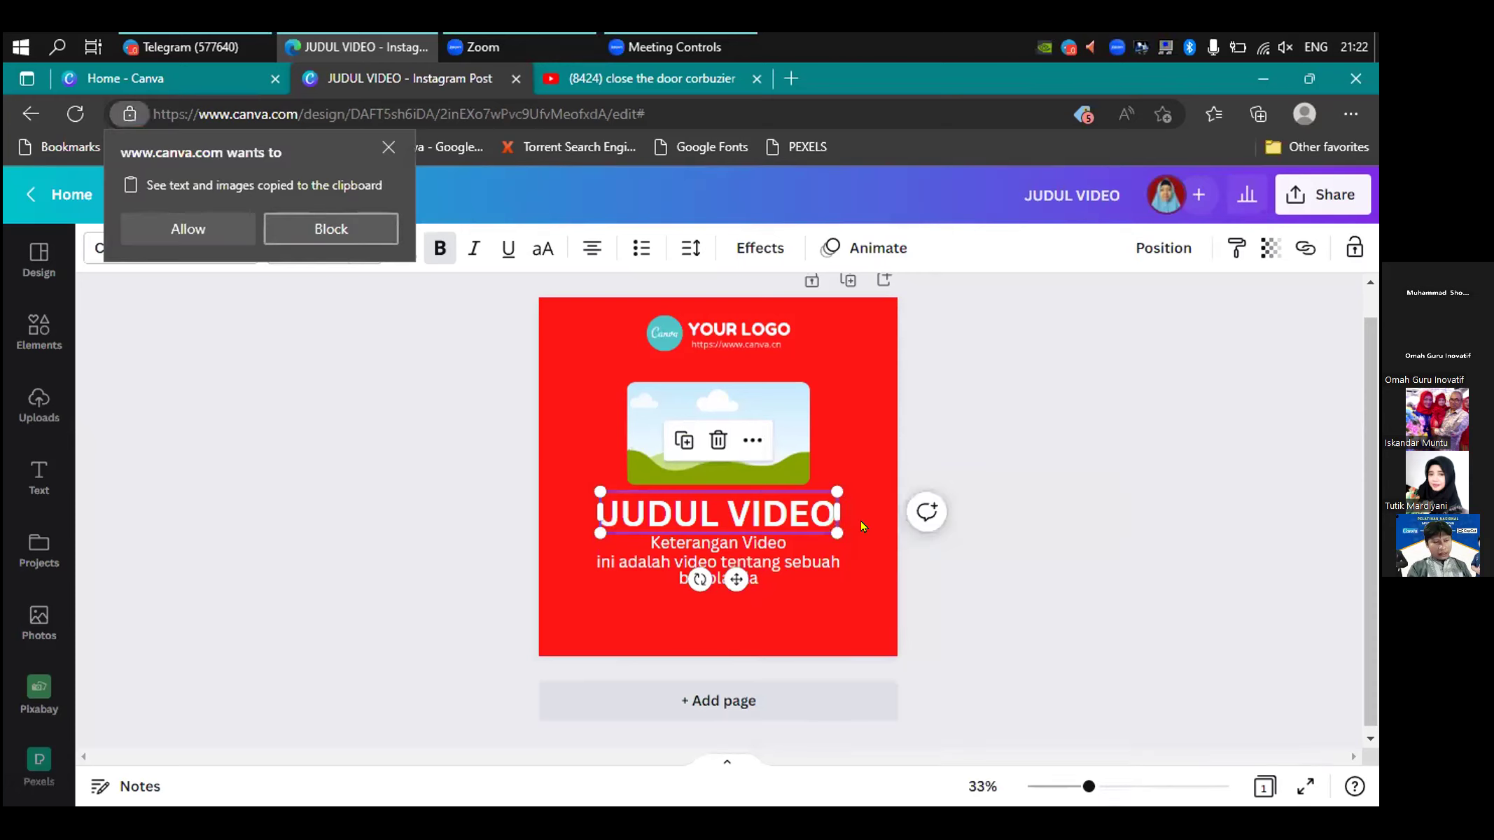
click(179, 222)
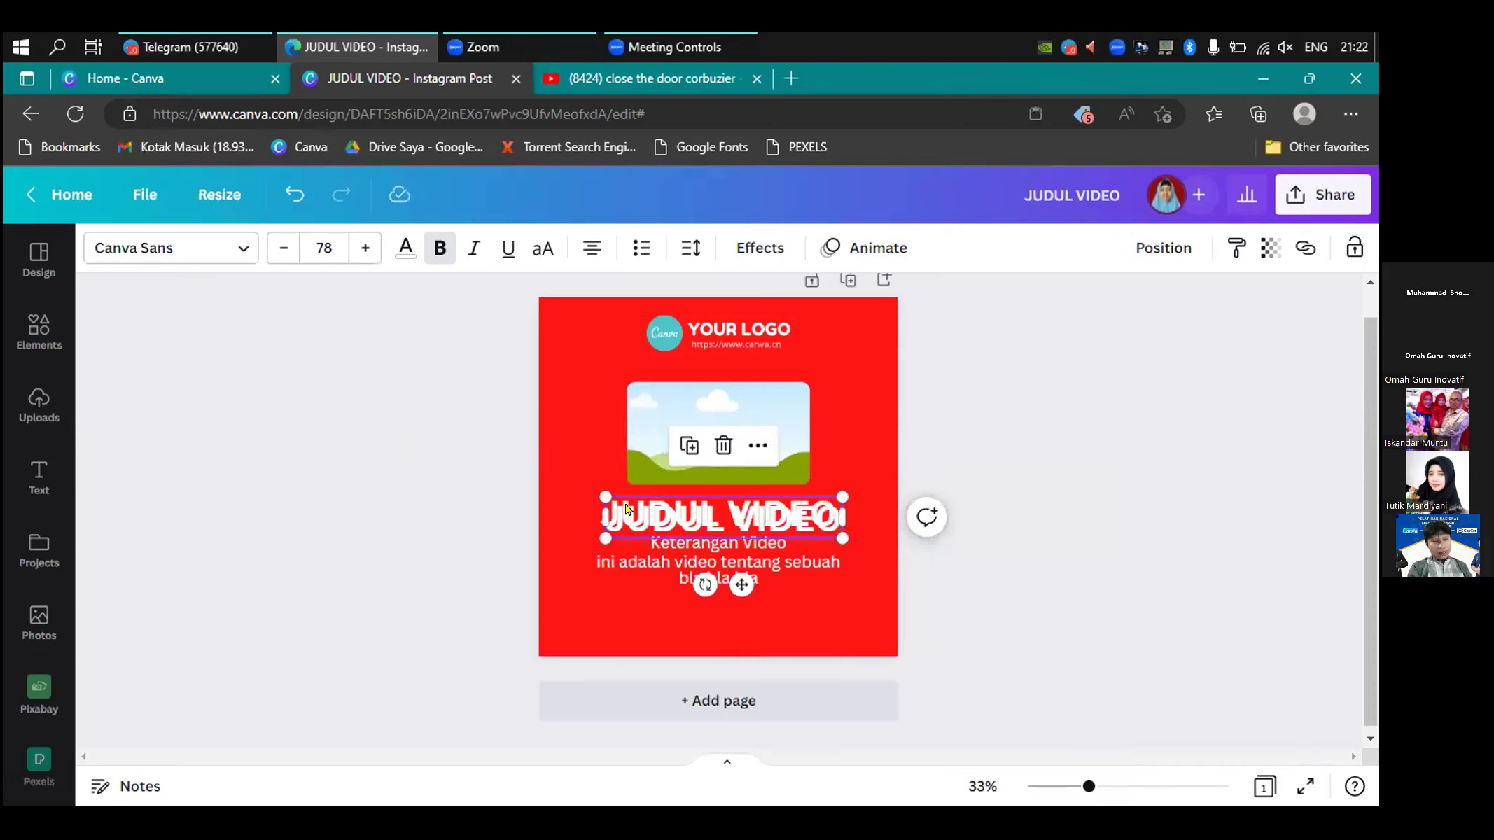
- Move the duplicate "JUDUL VIDEO" heading clear of the original and apply the Hollow effect with a thickness of 10
drag(741, 584, 758, 544)
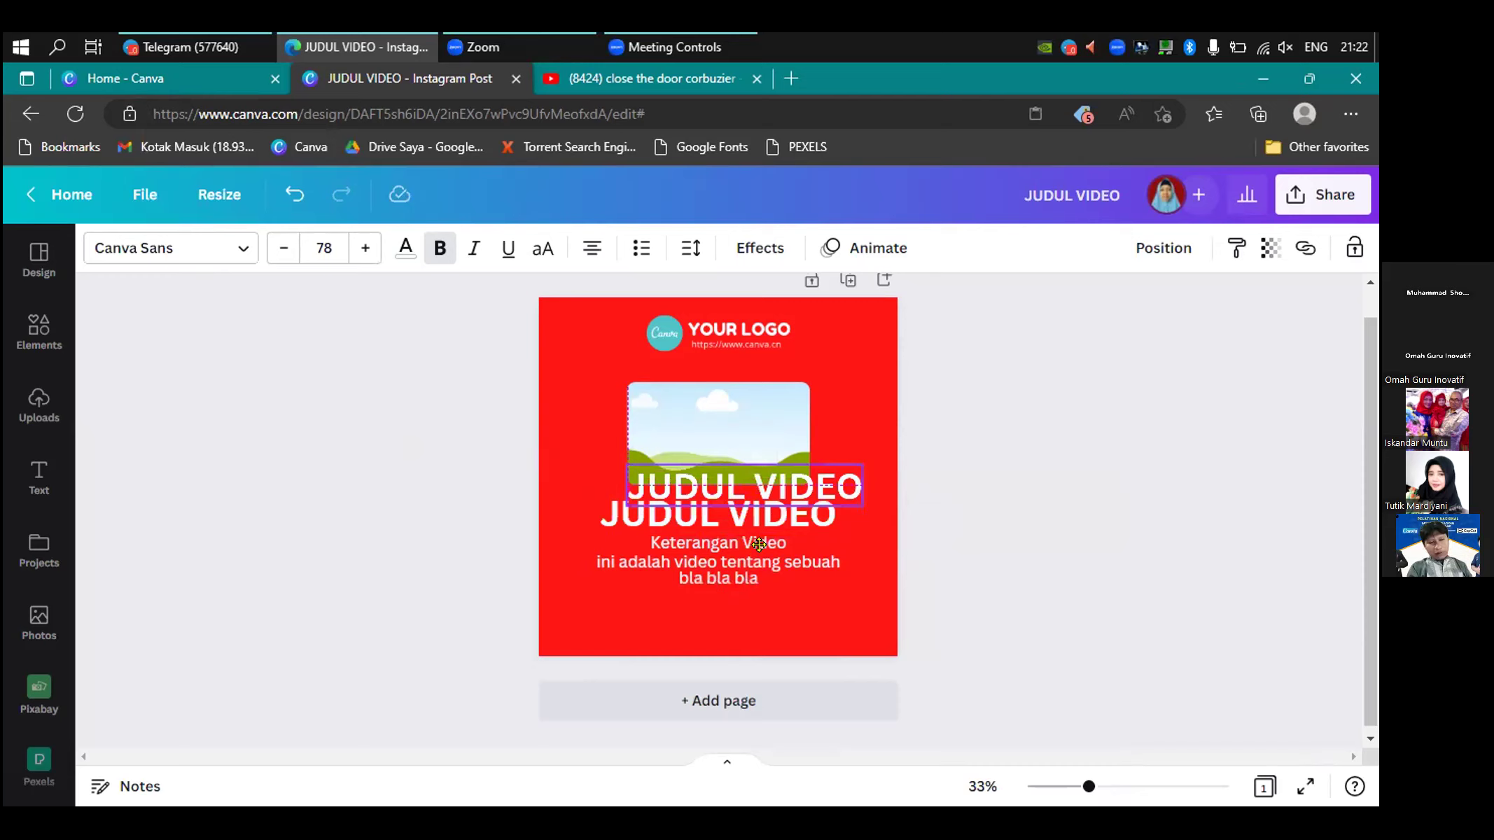
drag(759, 544, 769, 541)
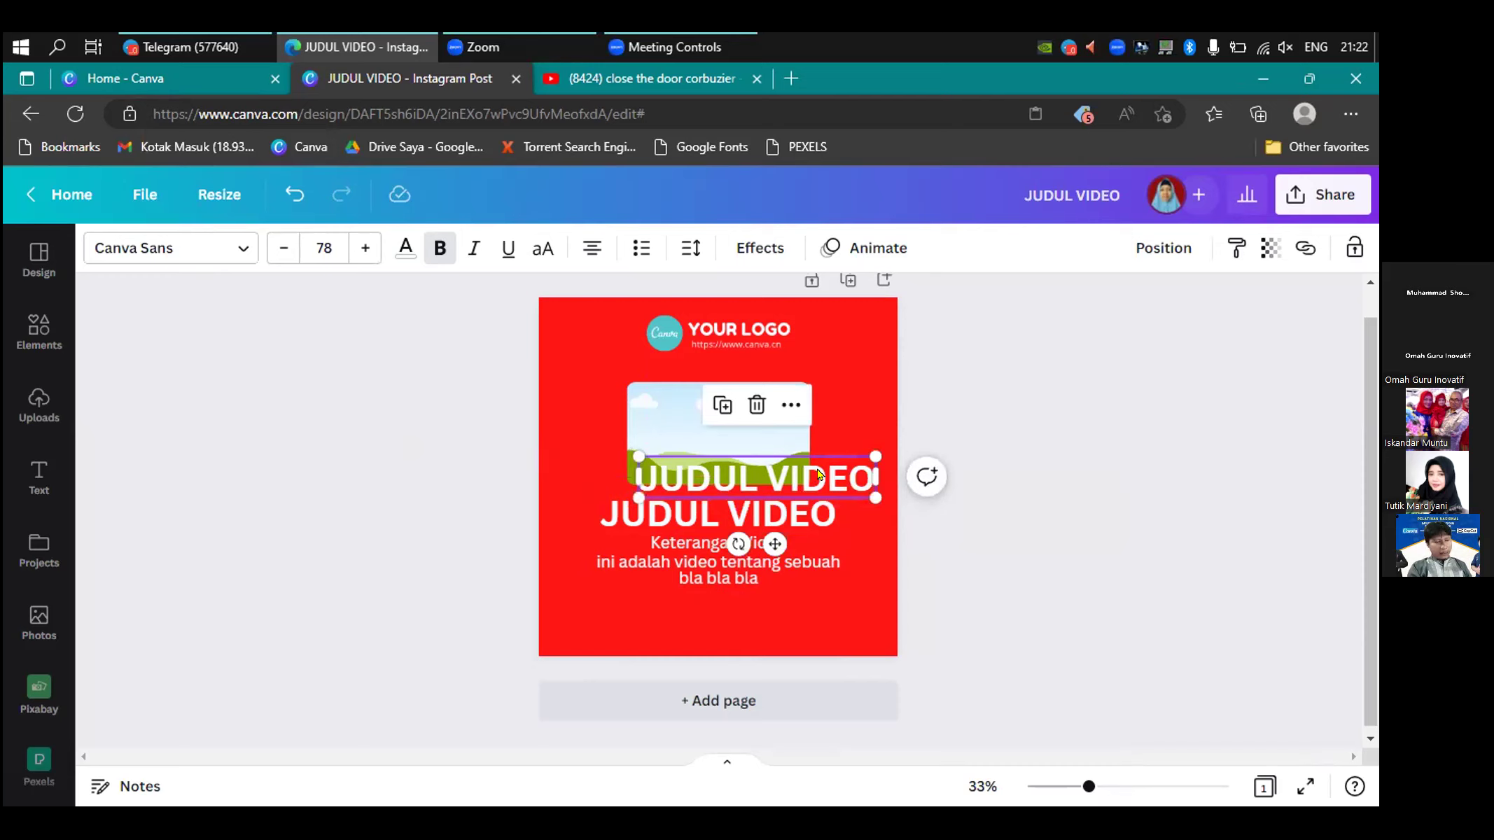
click(756, 246)
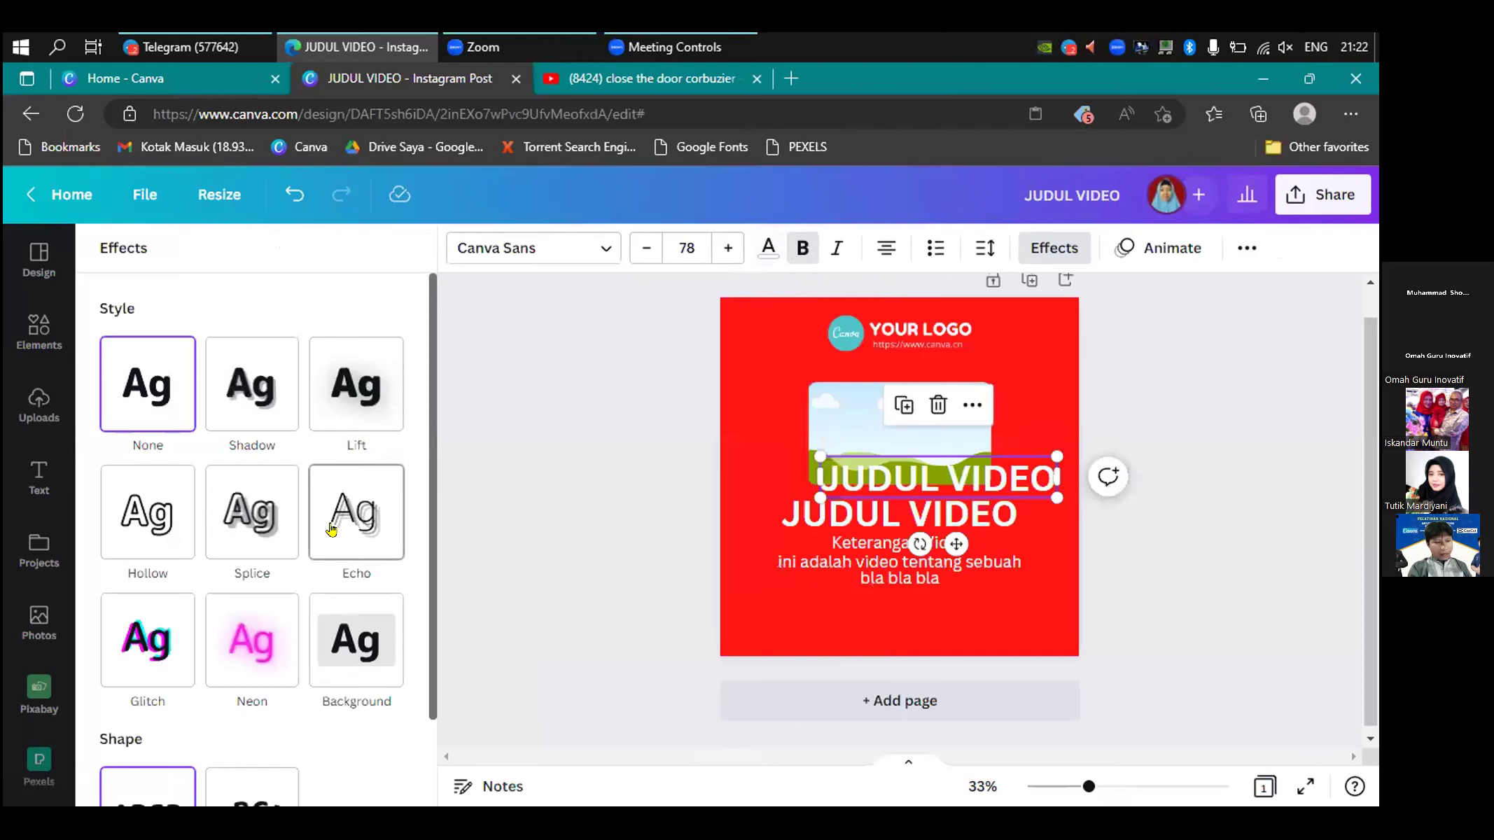
click(131, 507)
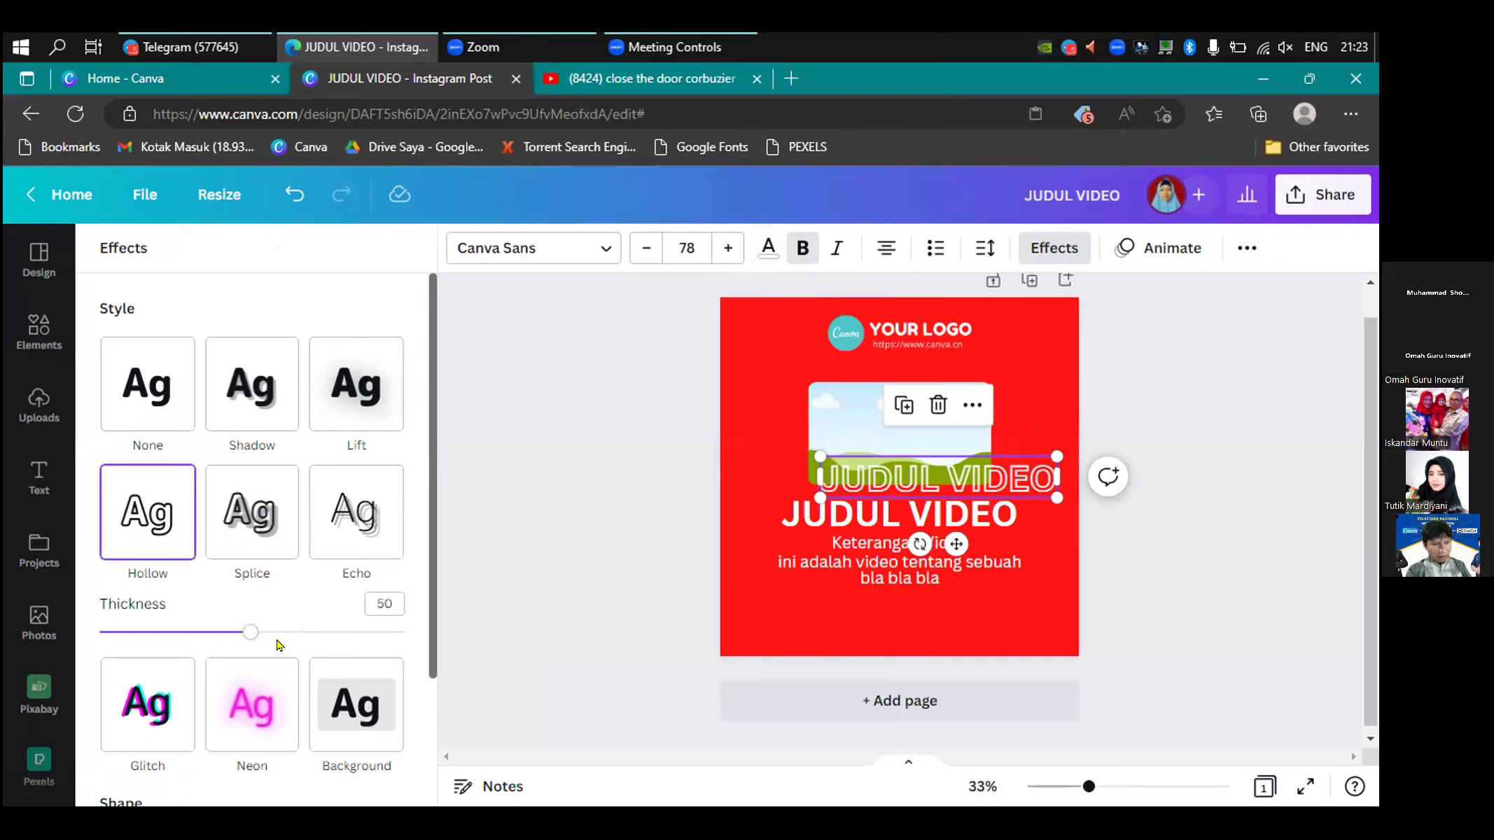
drag(243, 635, 190, 635)
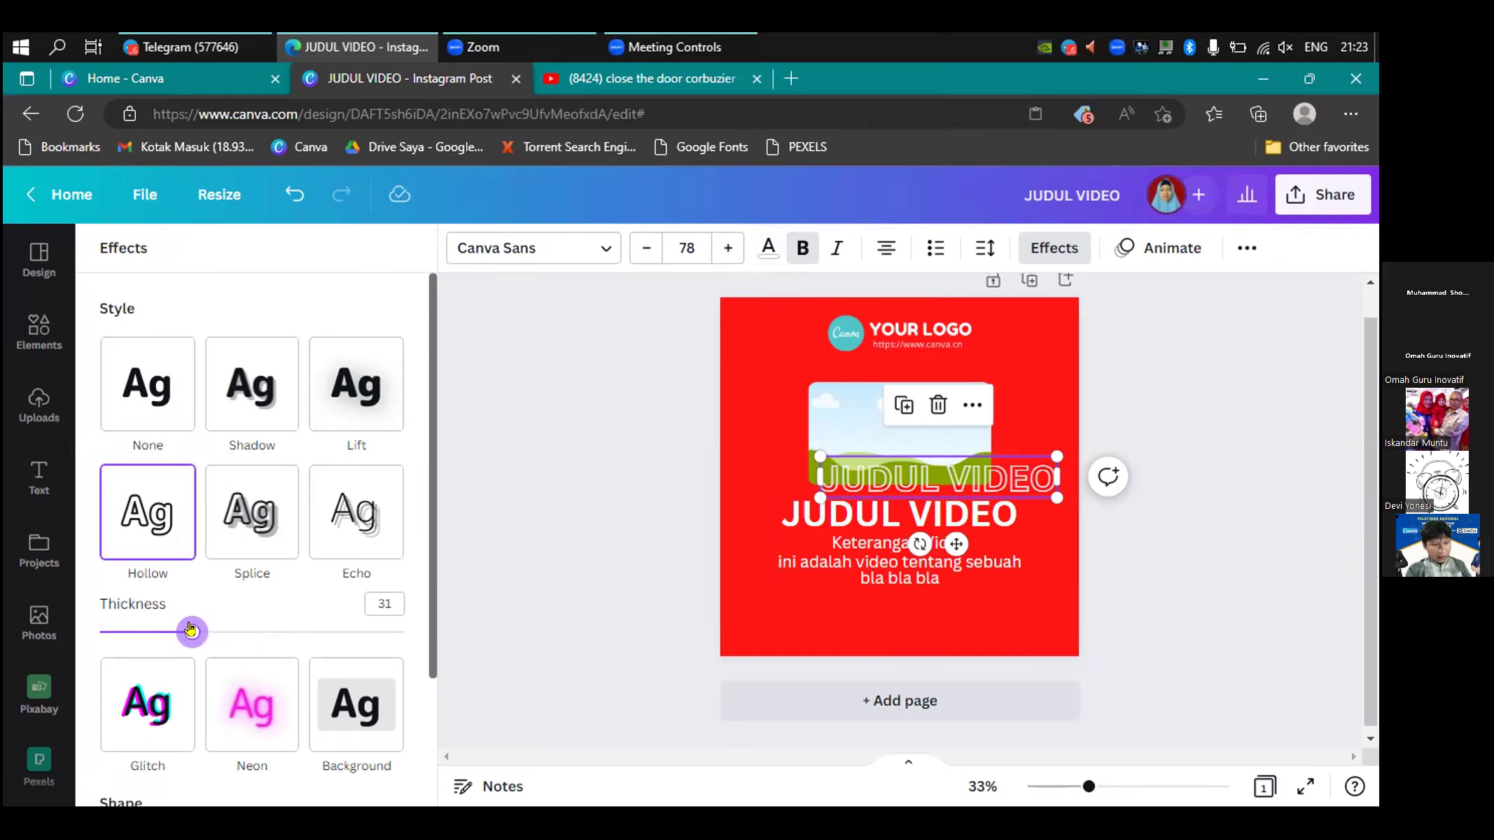
drag(191, 632, 125, 635)
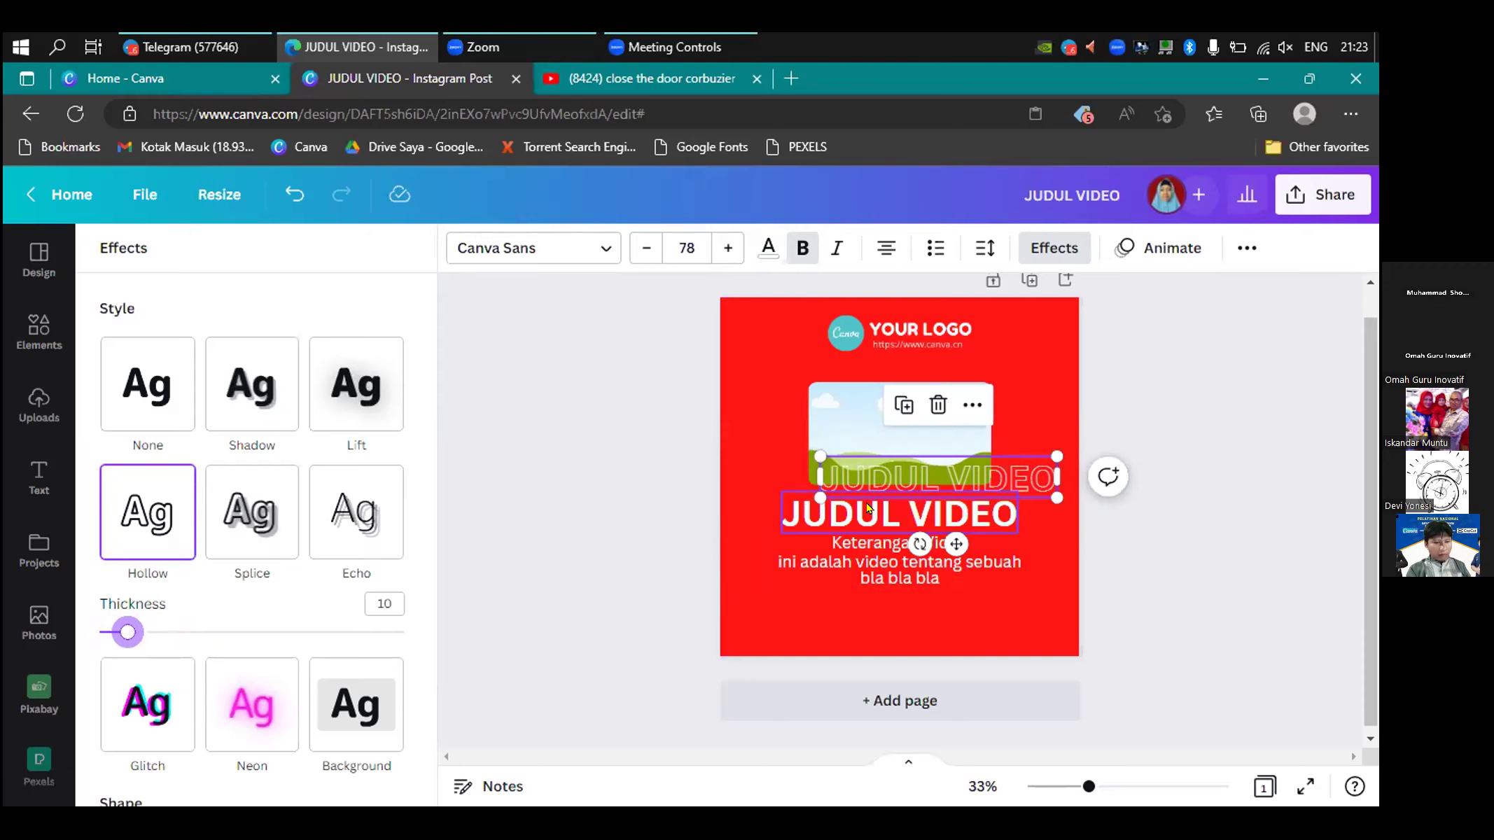
key(Escape)
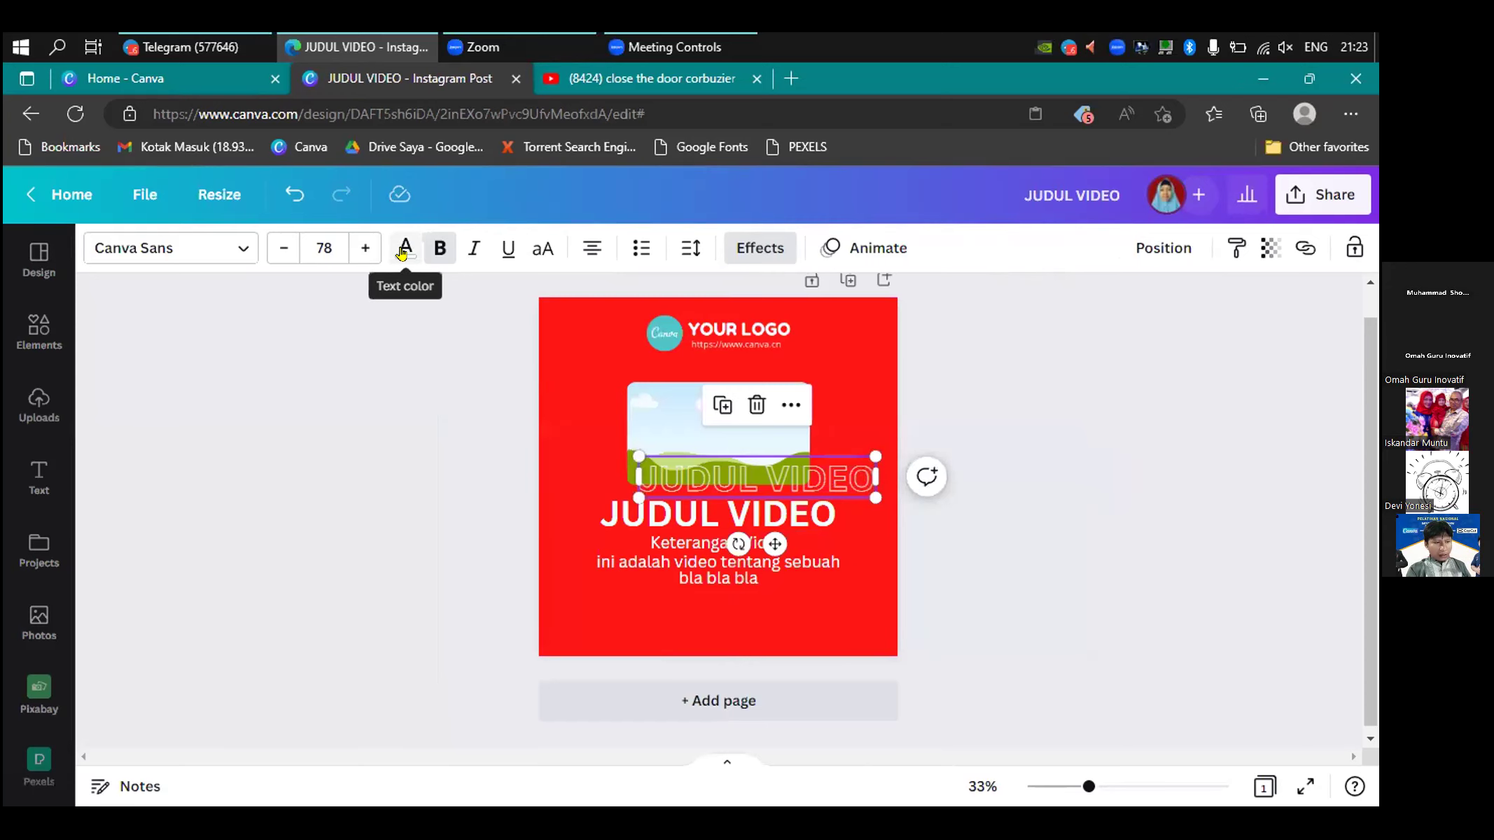
- Change the text colour of the hollow "JUDUL VIDEO" copy to black from the default colours
click(402, 248)
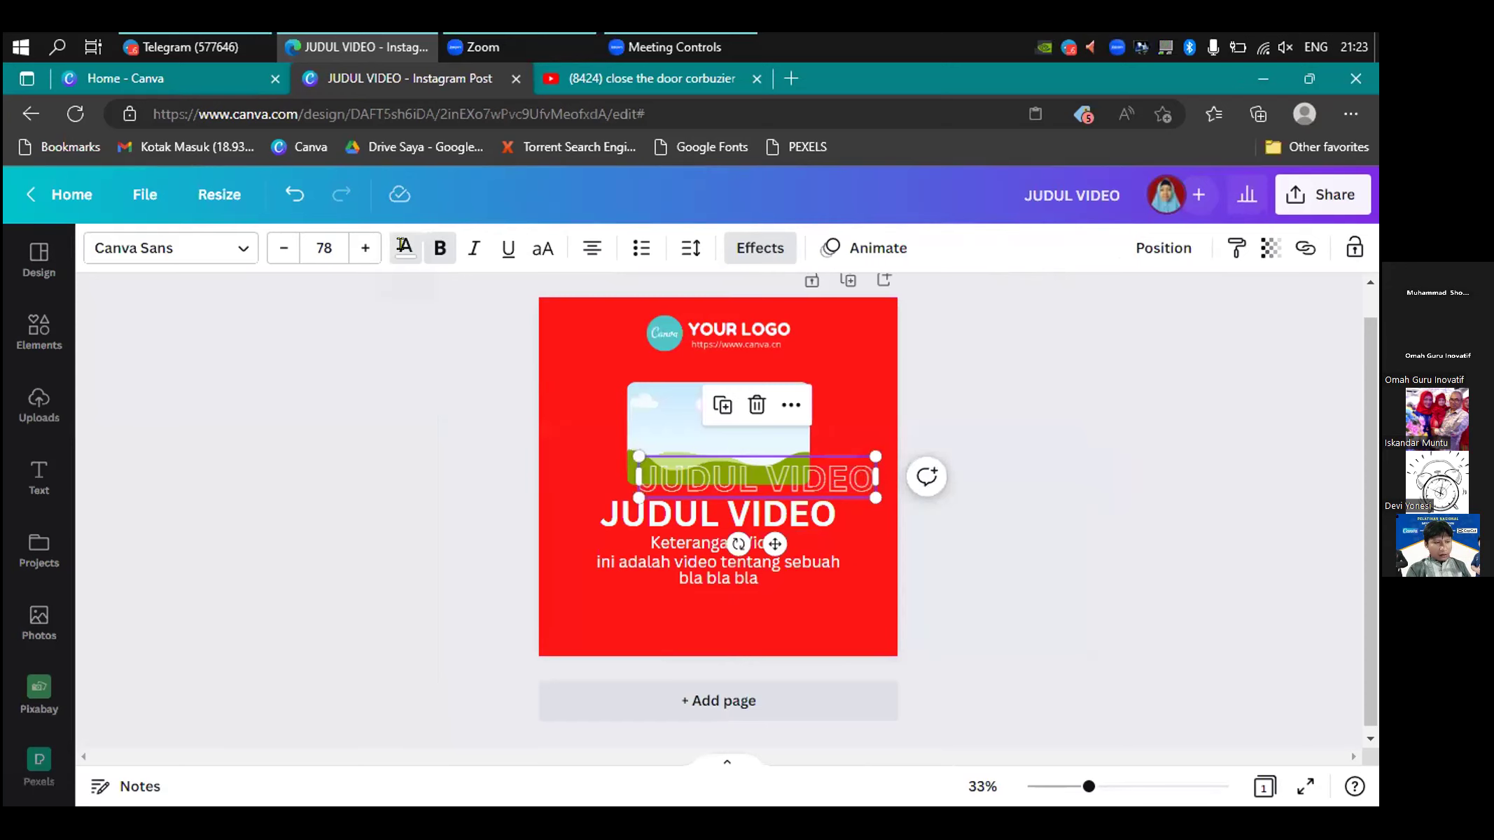
scroll(234, 511, down, 1)
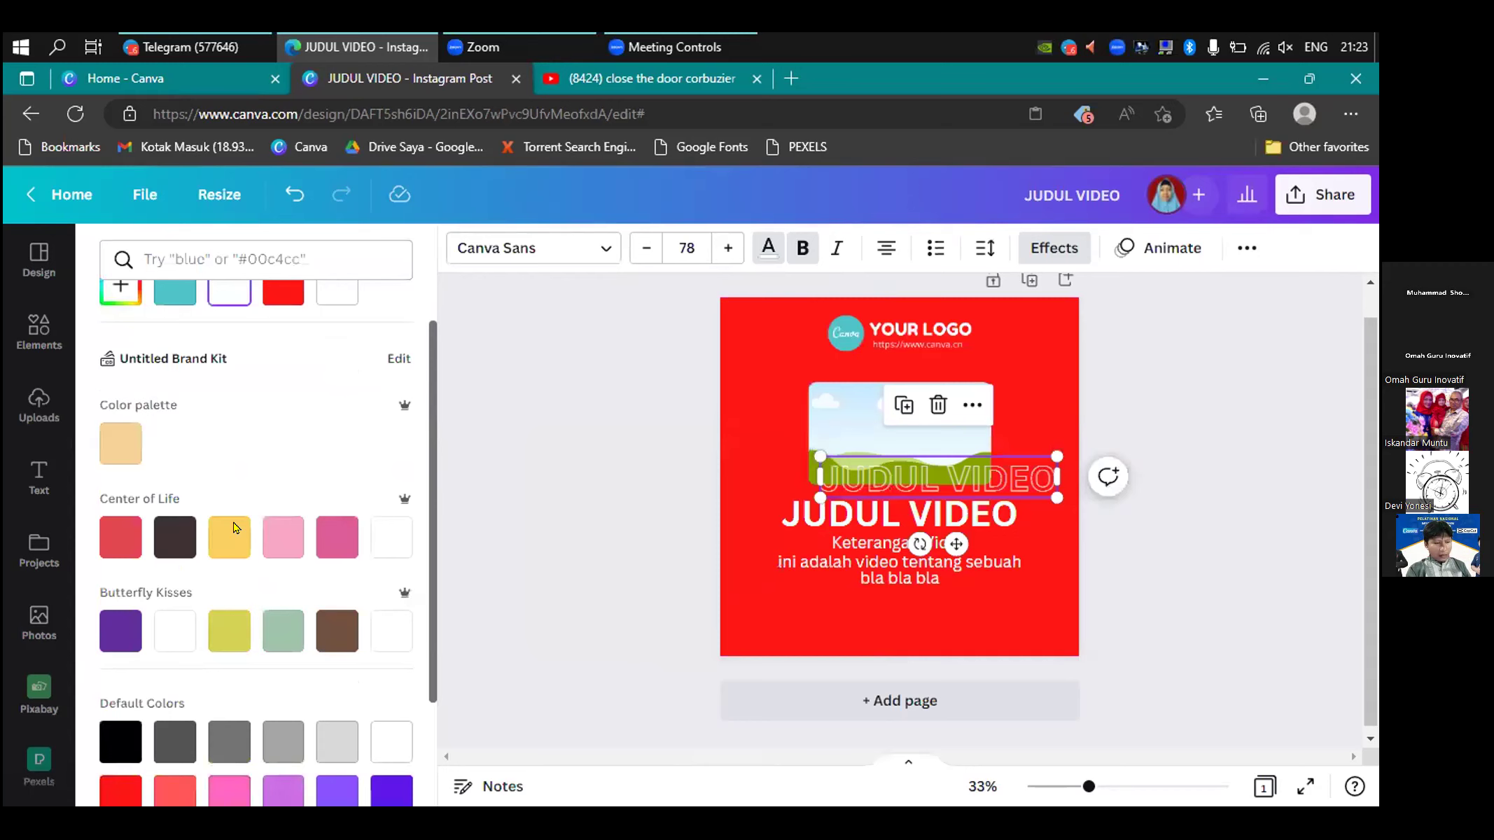
scroll(233, 527, down, 2)
click(114, 594)
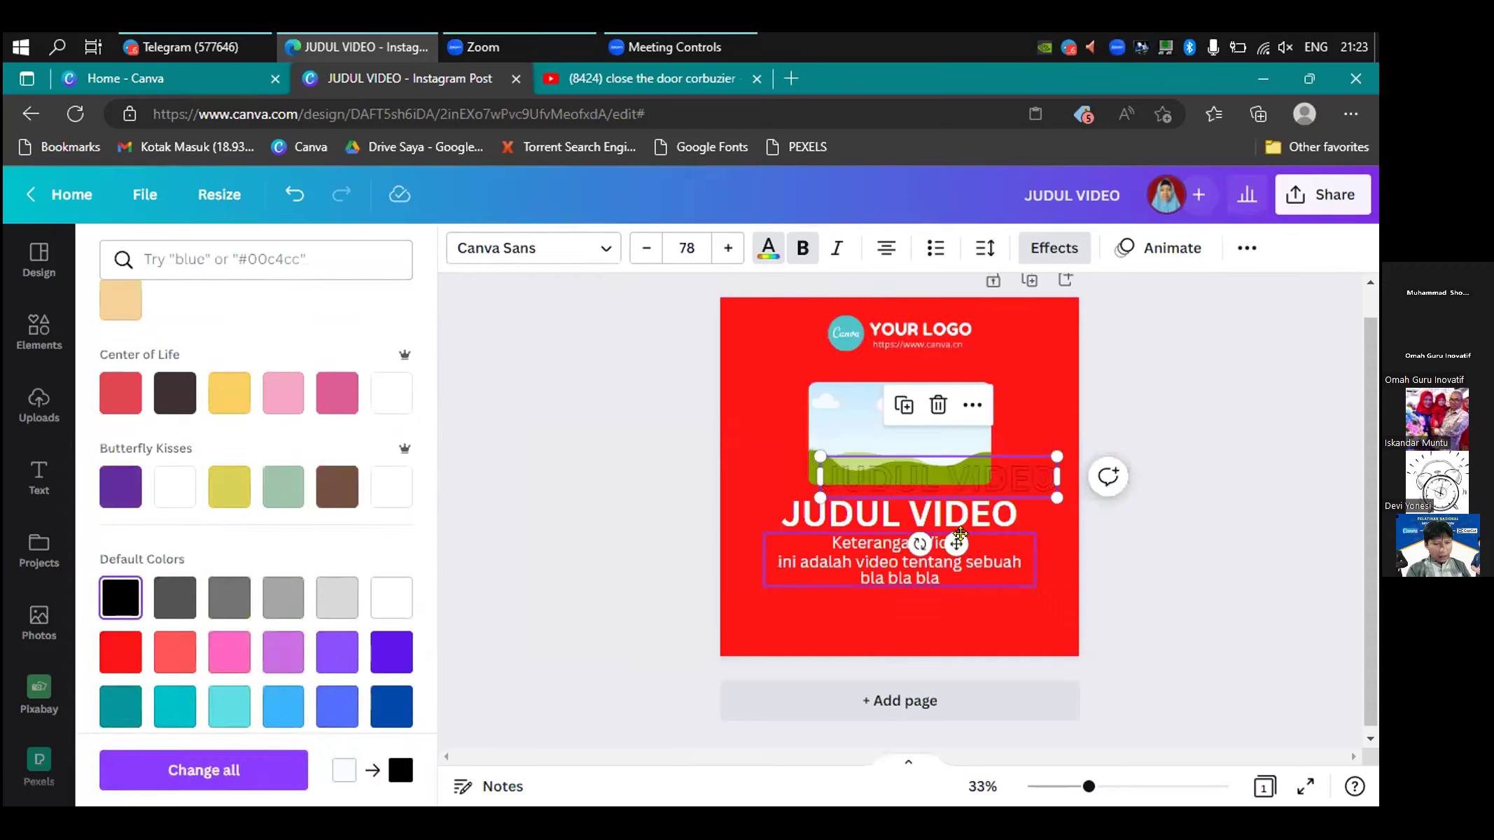
- Place the black hollow copy exactly over the white "JUDUL VIDEO" heading and check its layer order options
drag(957, 538, 916, 575)
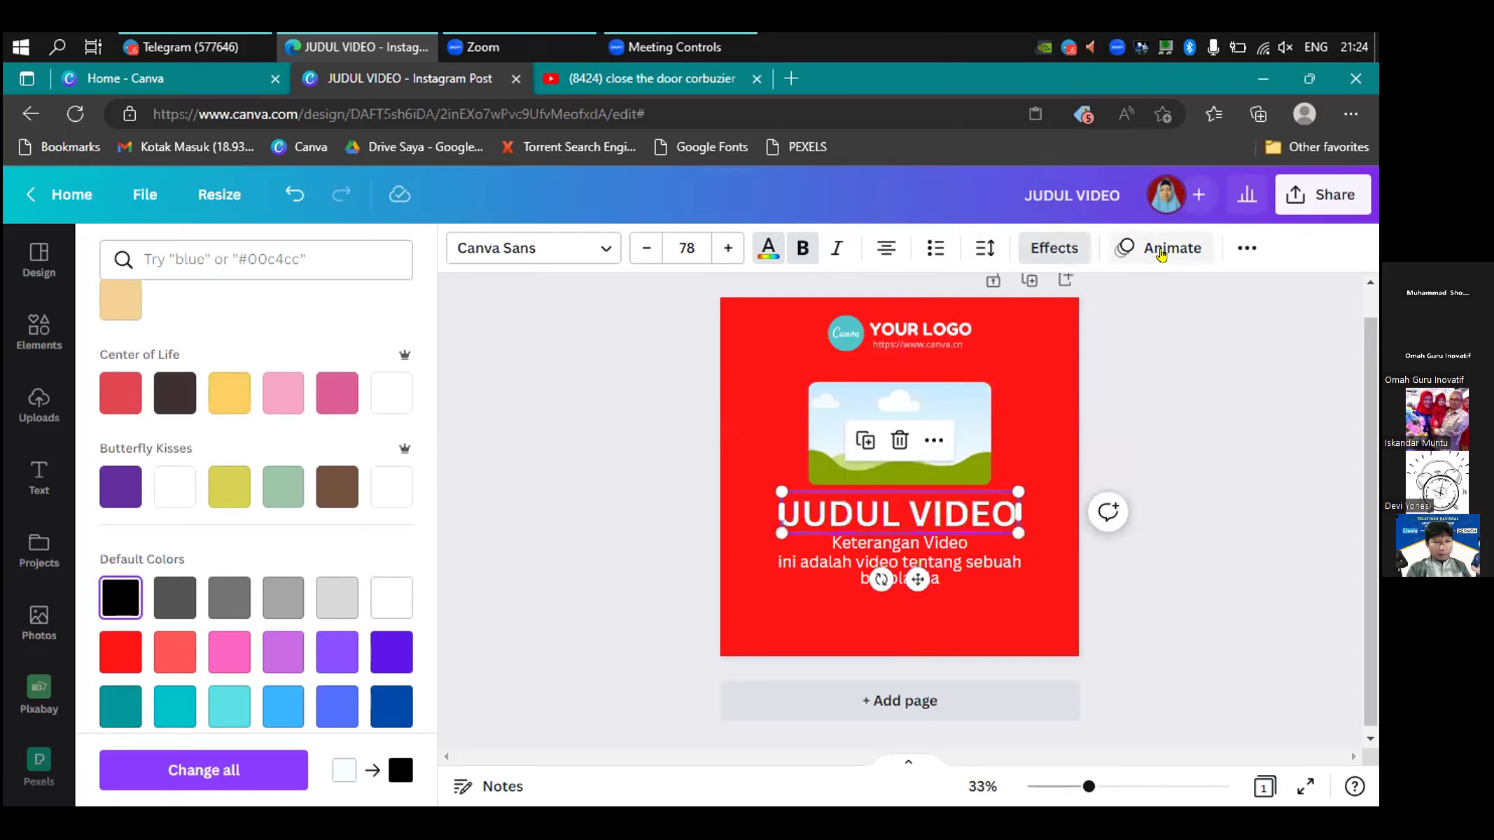
click(1243, 249)
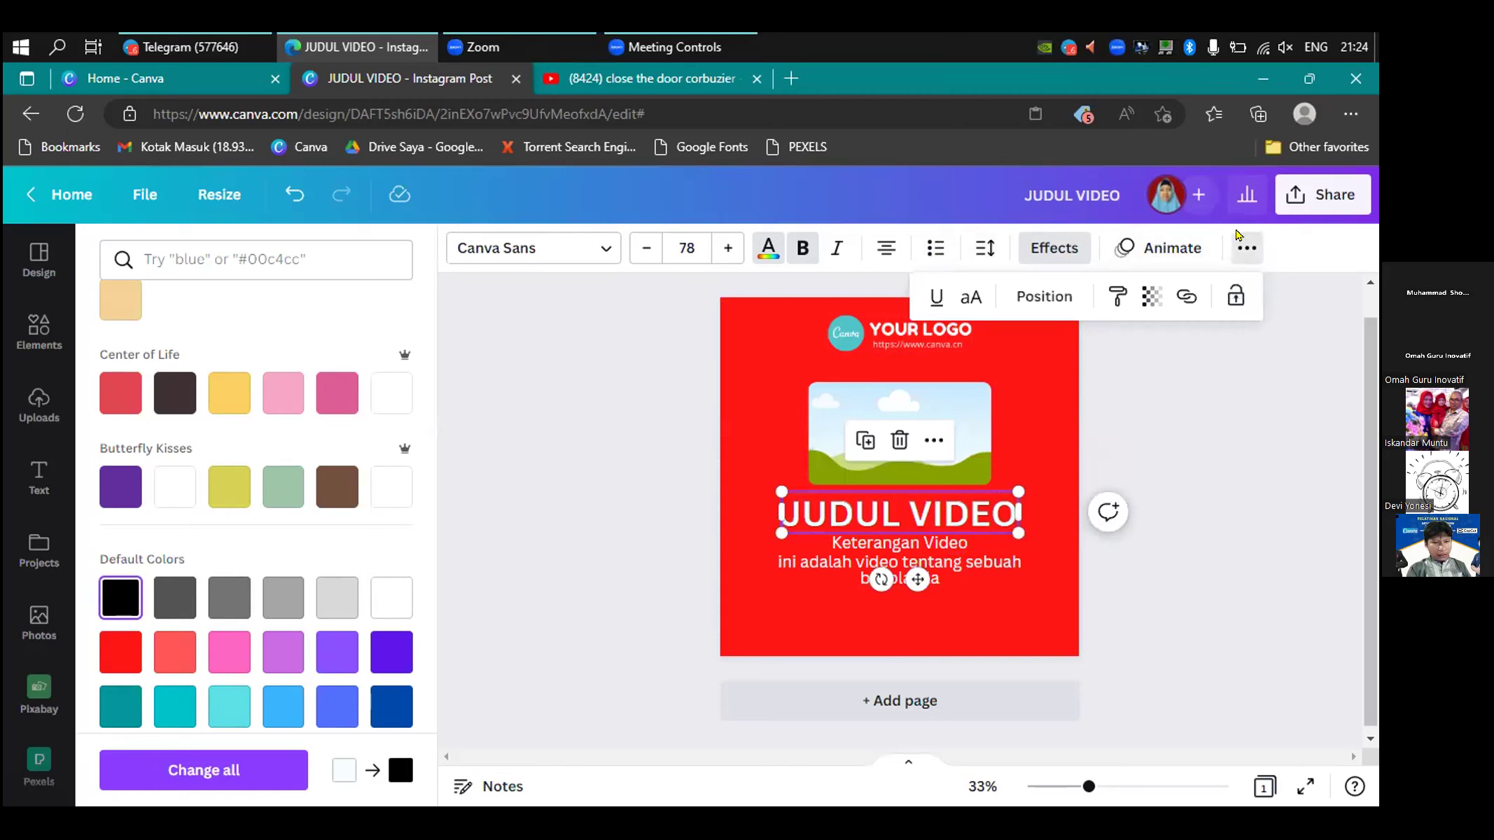
click(1045, 298)
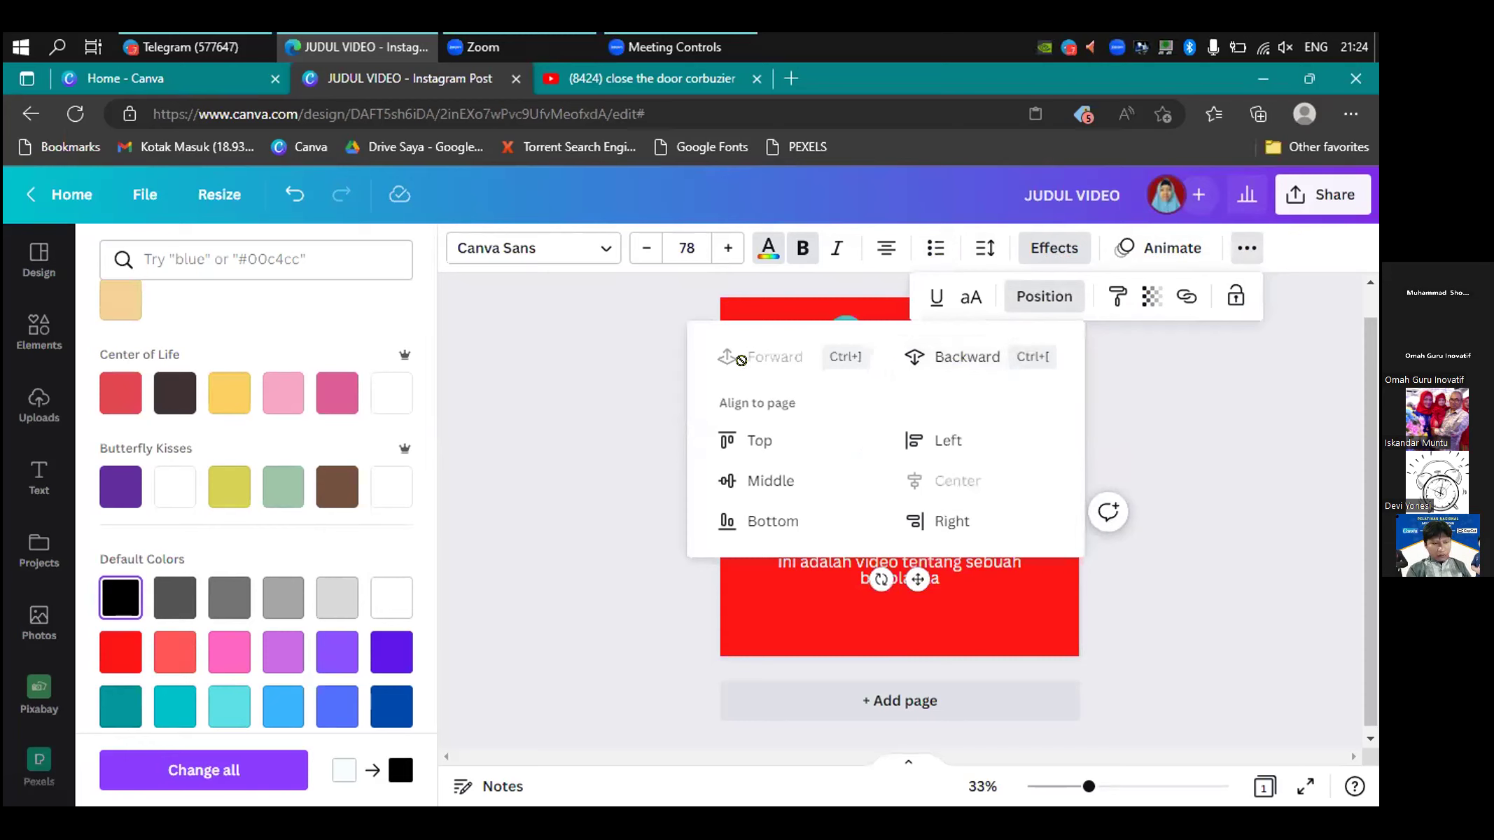
click(1156, 376)
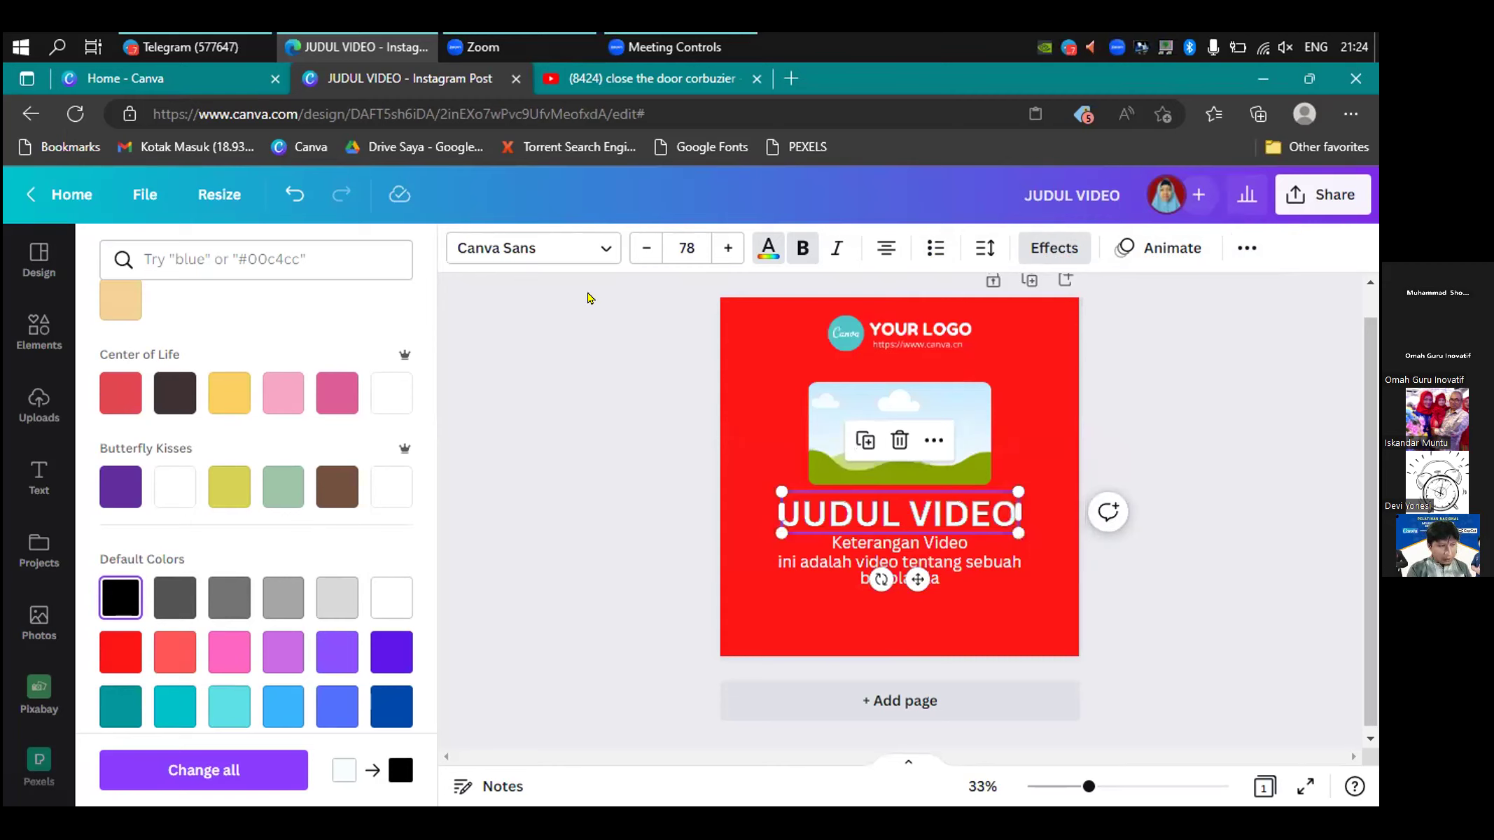
- Set the Hollow effect's thickness on the black "JUDUL VIDEO" outline to 40 and inspect the heading up close
click(1050, 248)
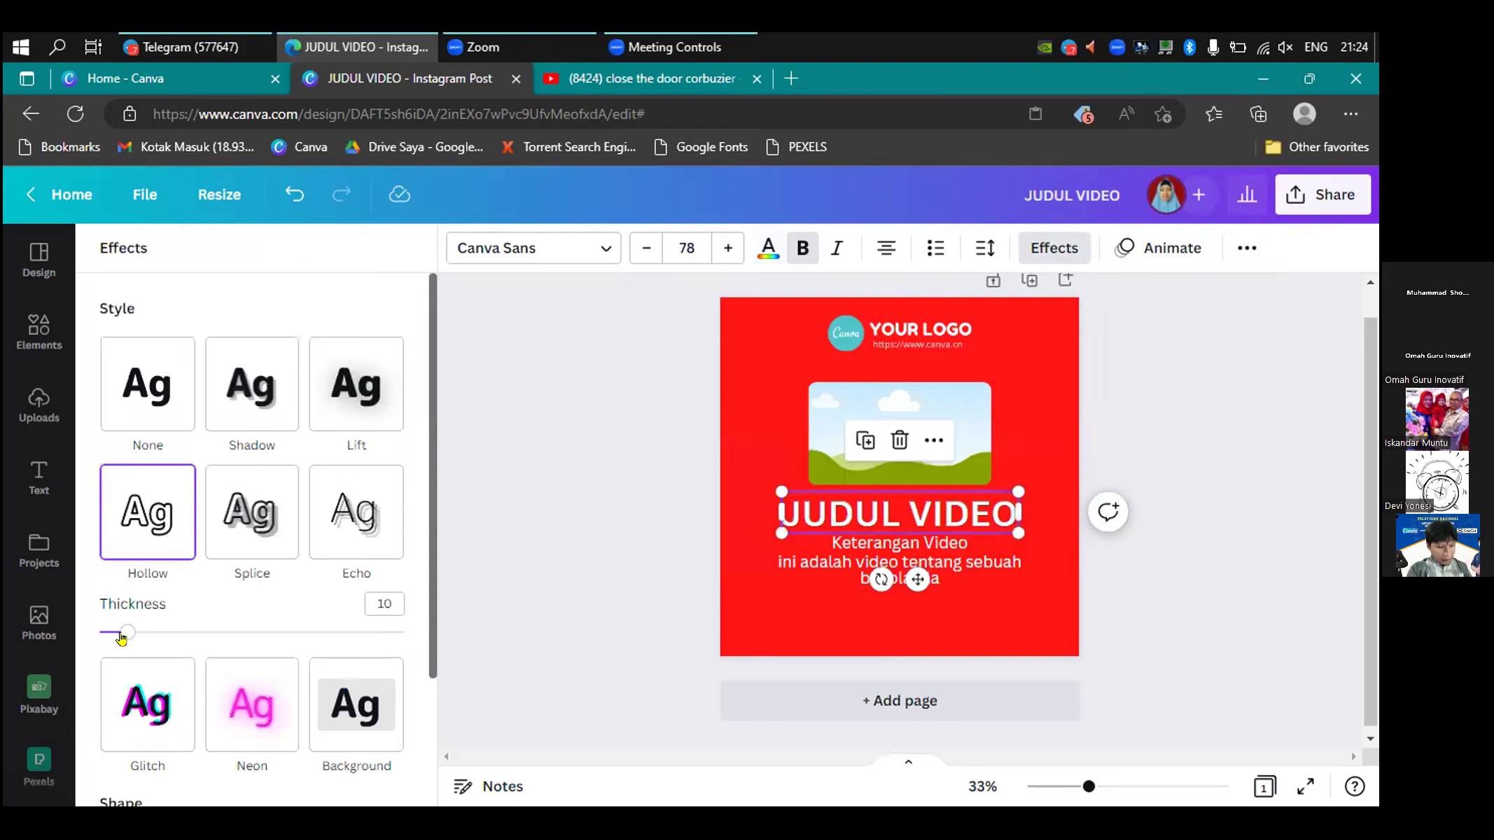
drag(126, 633, 219, 634)
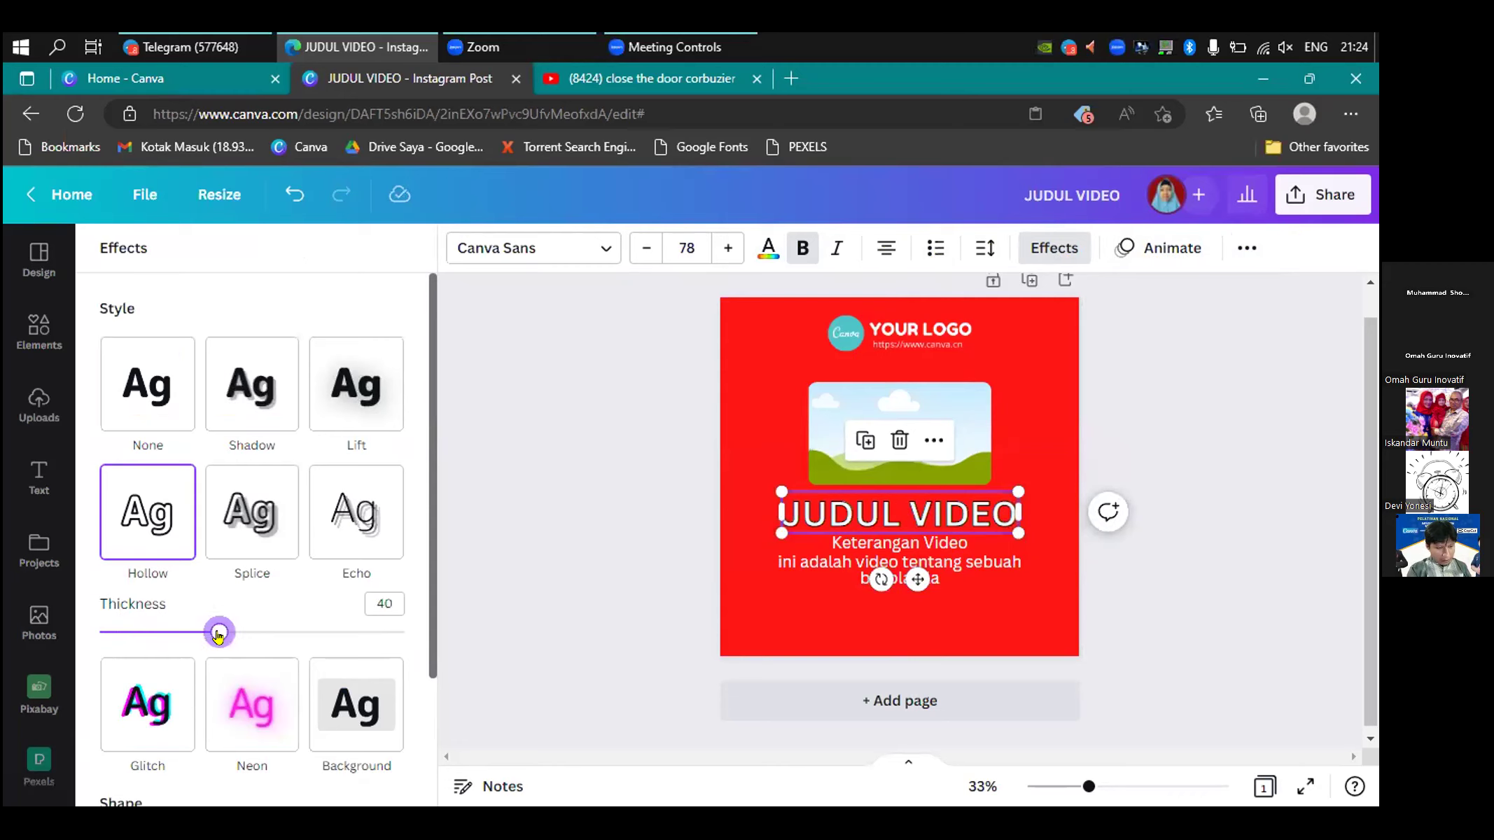
click(563, 532)
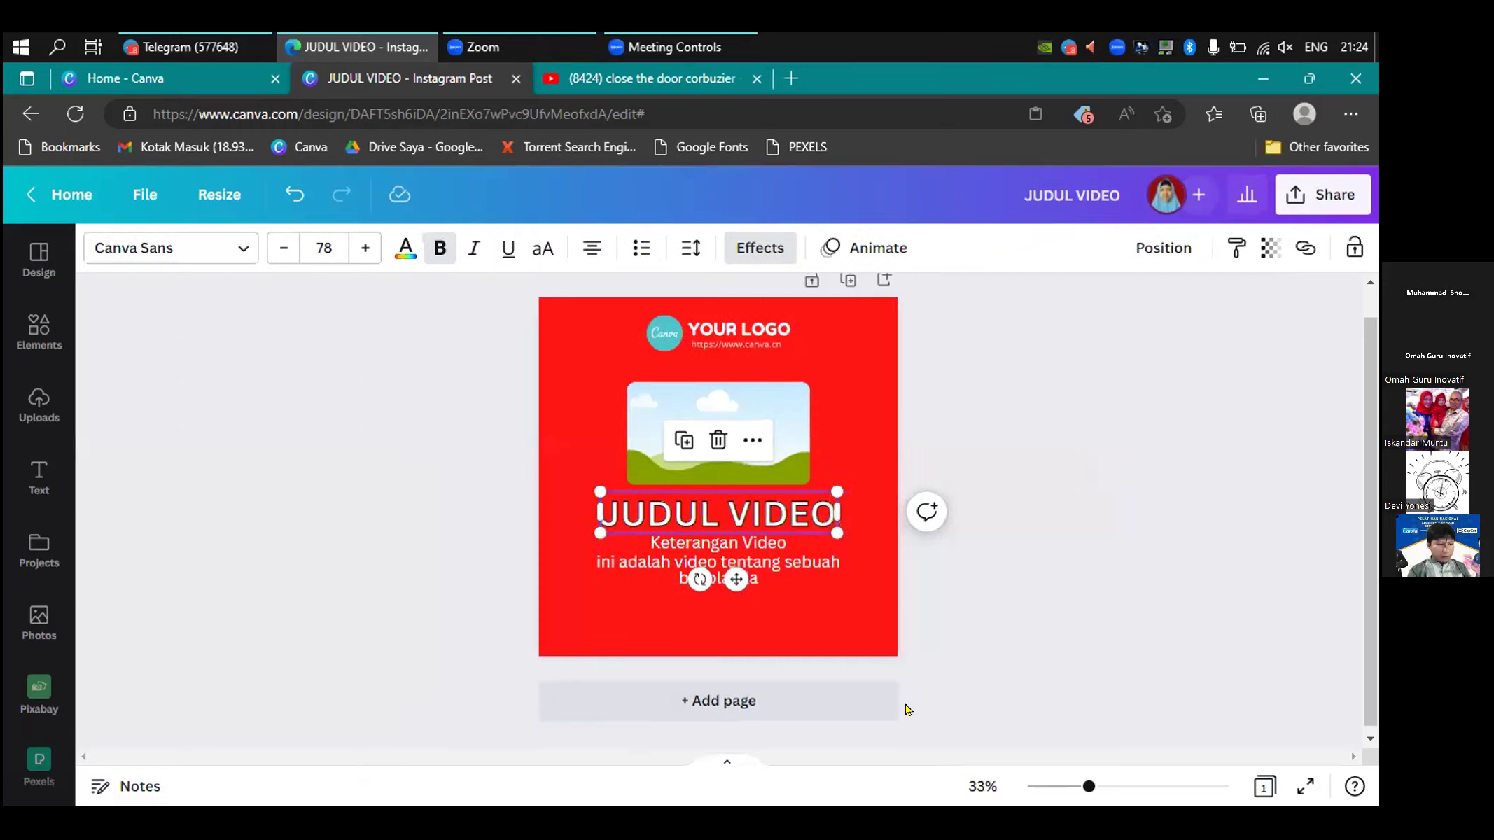
drag(1089, 786, 1142, 786)
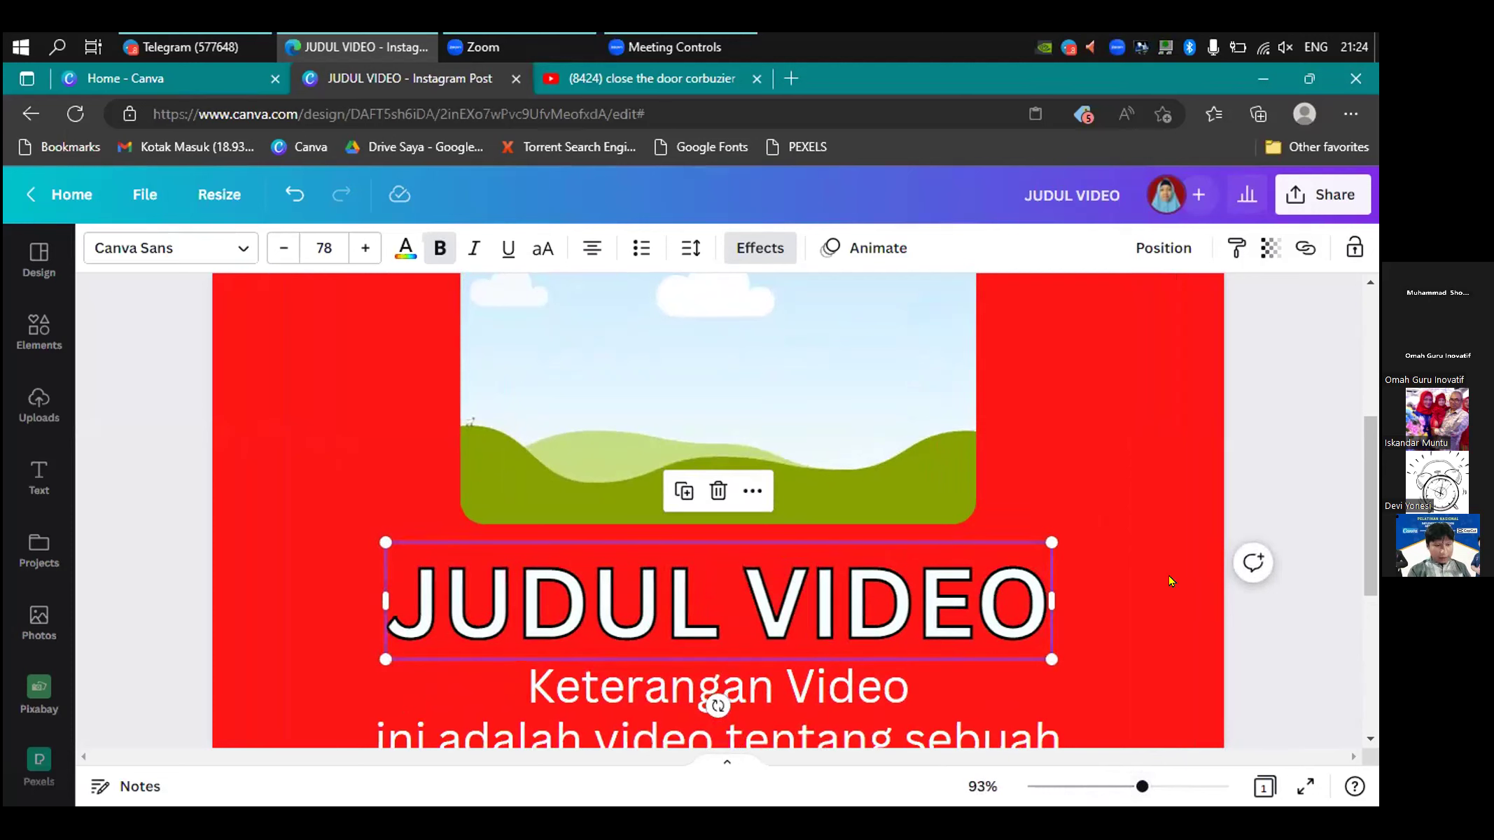